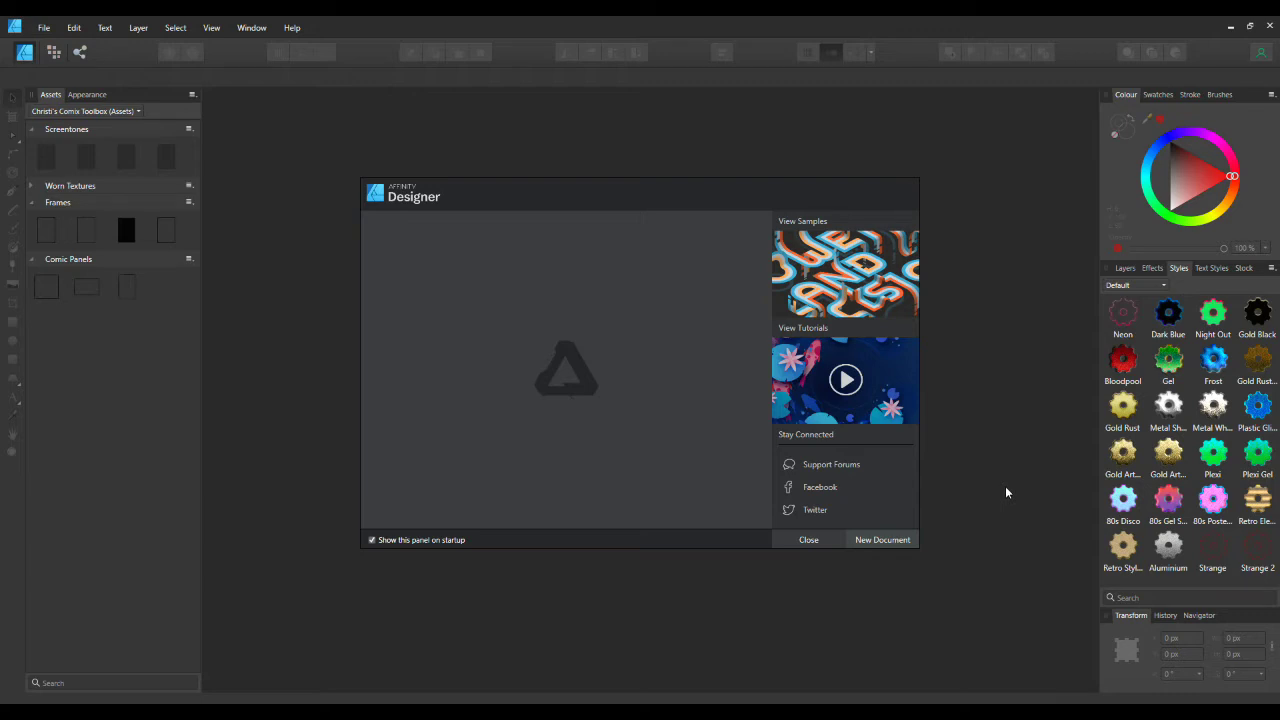
# Step: Create a new landscape A4 (297 × 210 mm) document
pyautogui.click(895, 542)
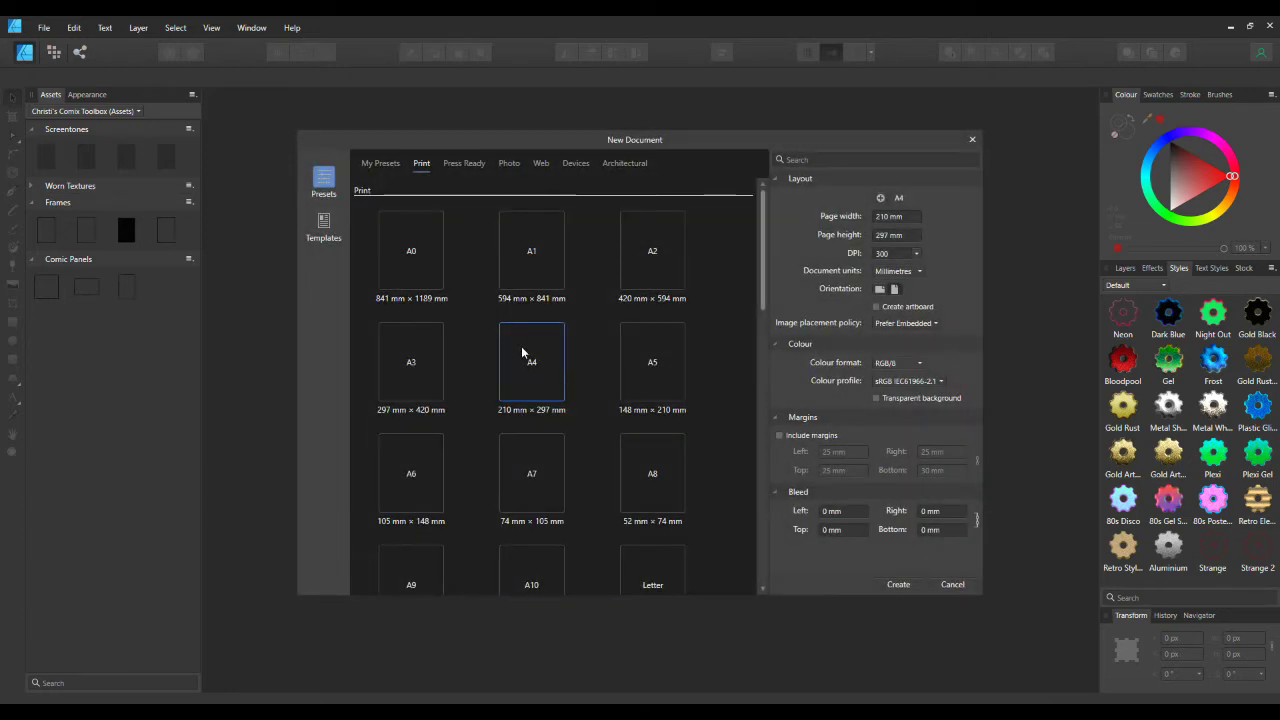
pyautogui.click(880, 289)
pyautogui.click(899, 584)
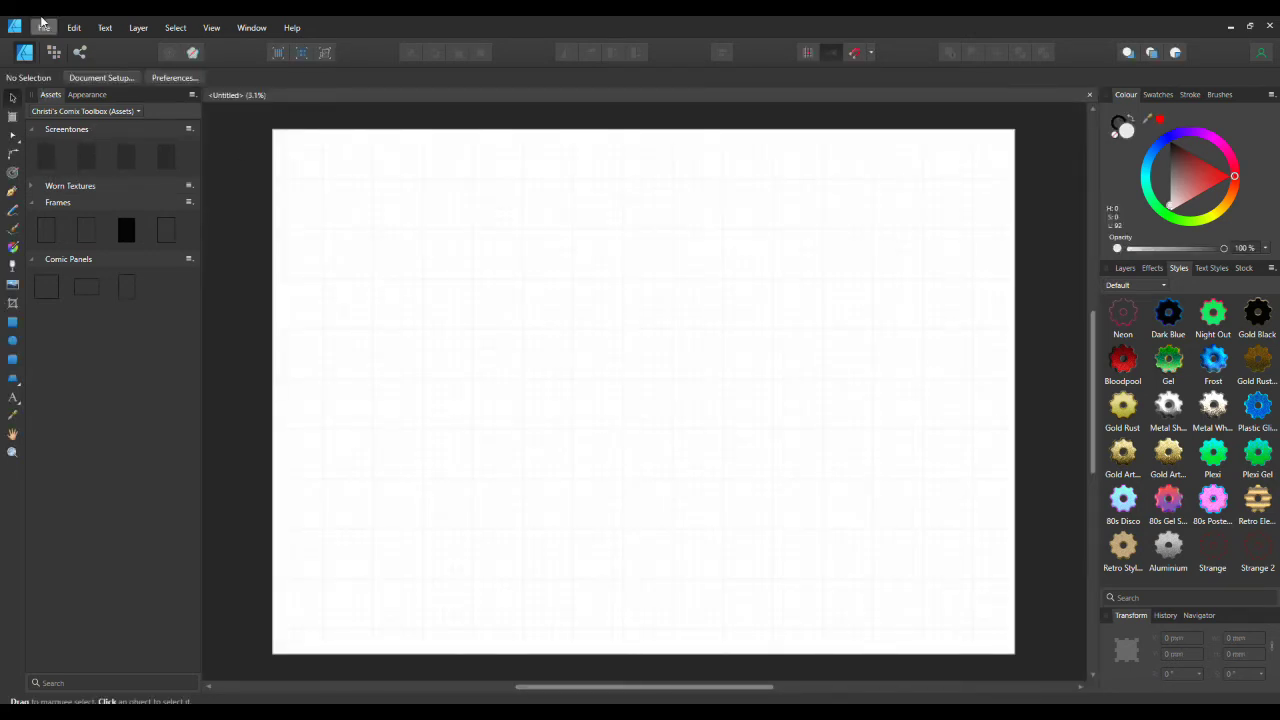
# Step: Draw a four-point wavy curve with the Pen tool in Smart Mode, dipping then cresting
pyautogui.click(12, 192)
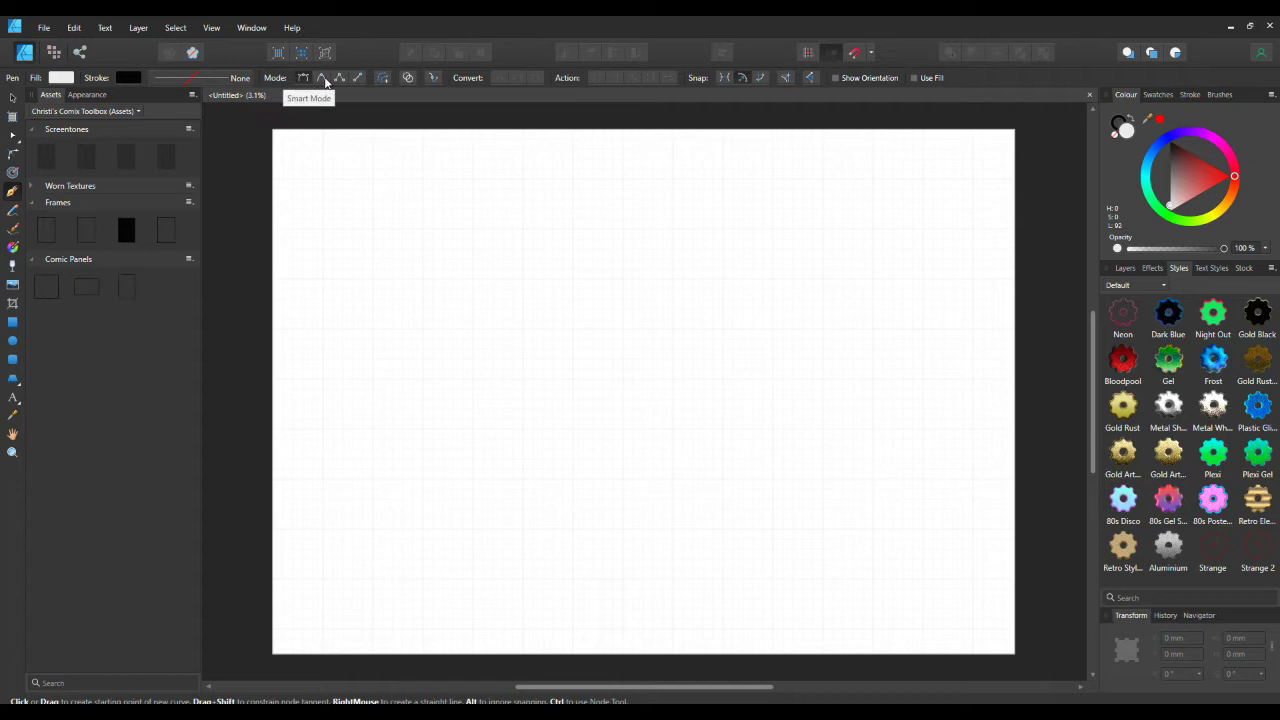
pyautogui.click(320, 79)
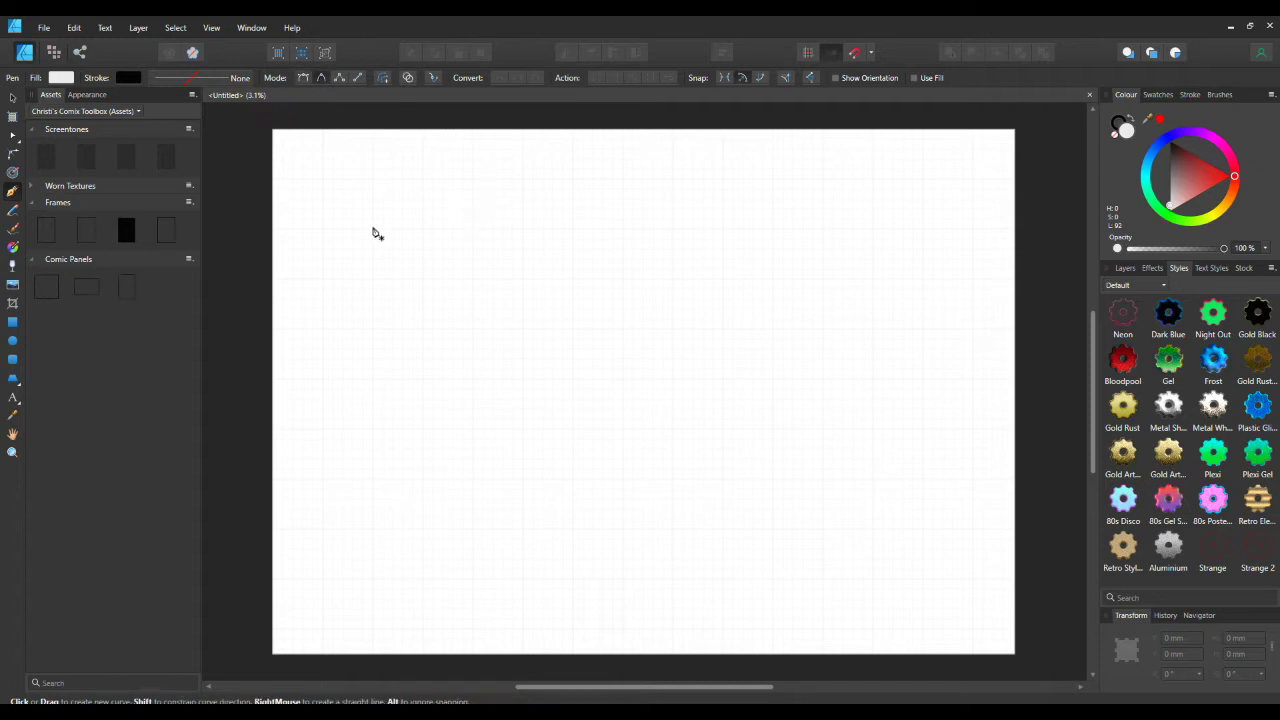
pyautogui.click(369, 334)
pyautogui.click(501, 408)
pyautogui.click(660, 260)
pyautogui.click(832, 392)
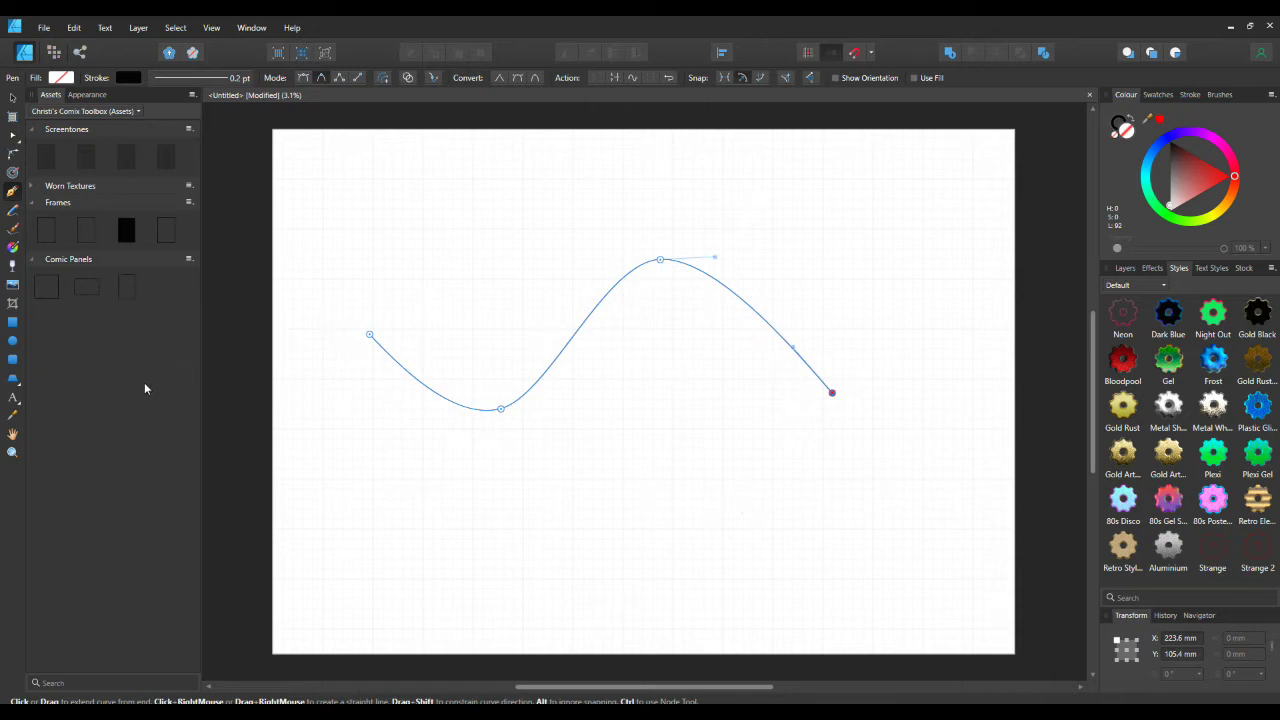
pyautogui.click(15, 401)
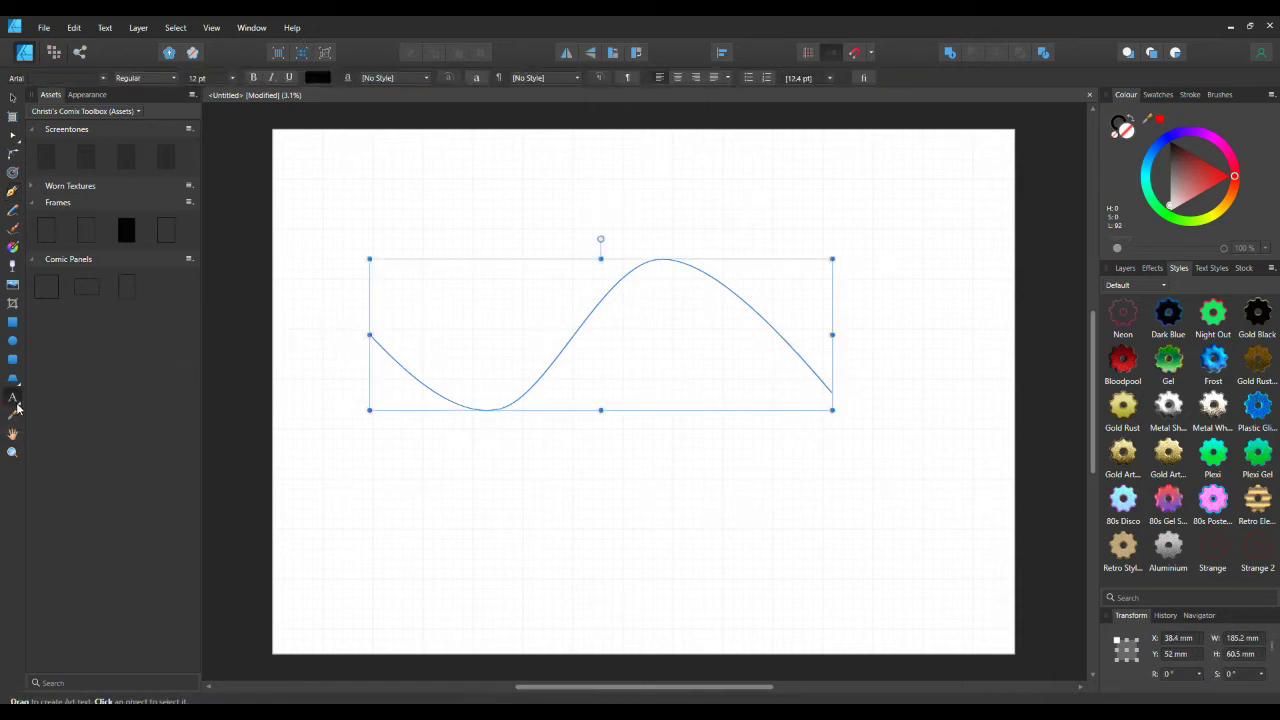
# Step: Turn the wavy curve into a text path with the Artistic Text tool
pyautogui.click(17, 408)
pyautogui.click(91, 397)
pyautogui.click(383, 348)
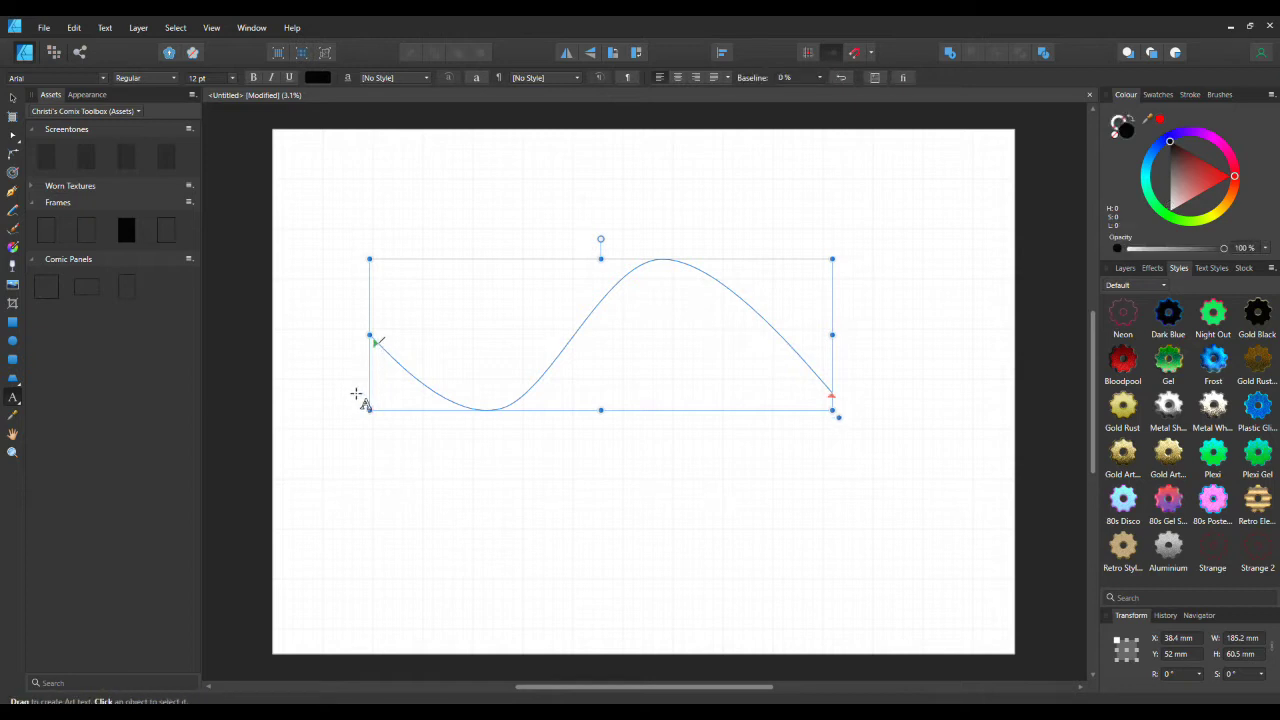
# Step: Set the font size to 48 pt and decline the Filter Keys prompt
pyautogui.click(210, 77)
pyautogui.press('Home')
pyautogui.click(233, 79)
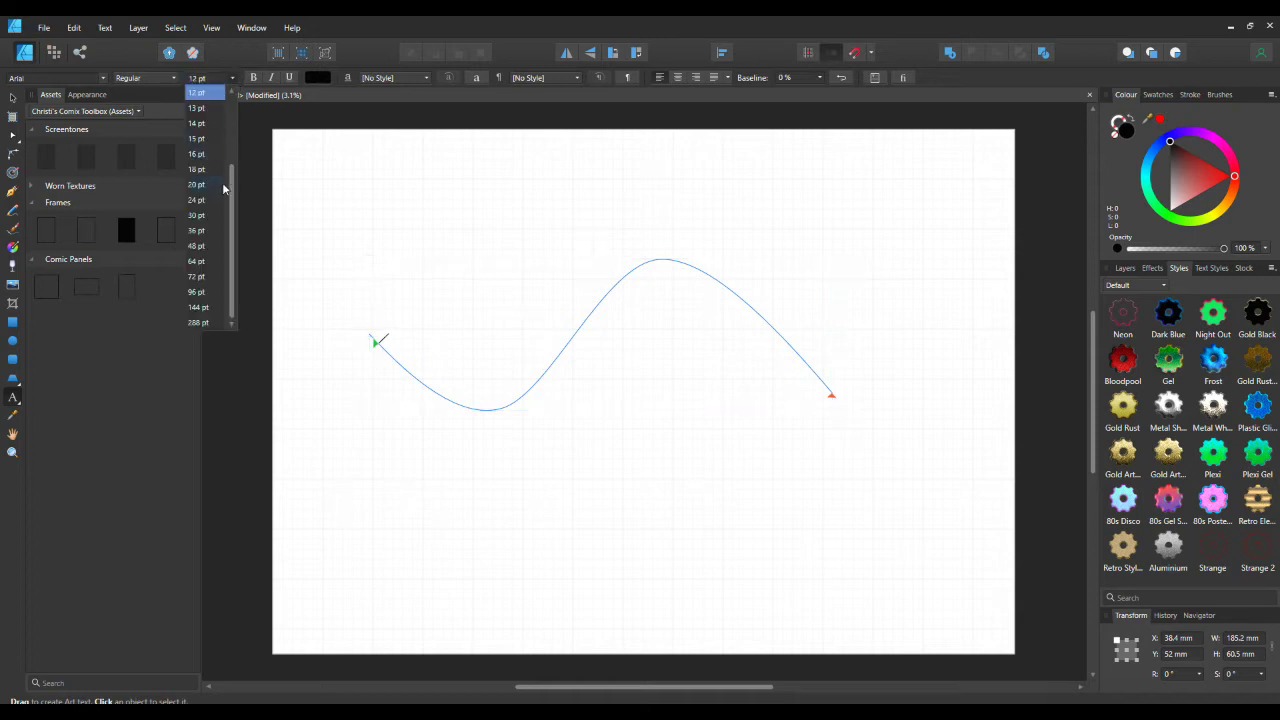
pyautogui.click(198, 248)
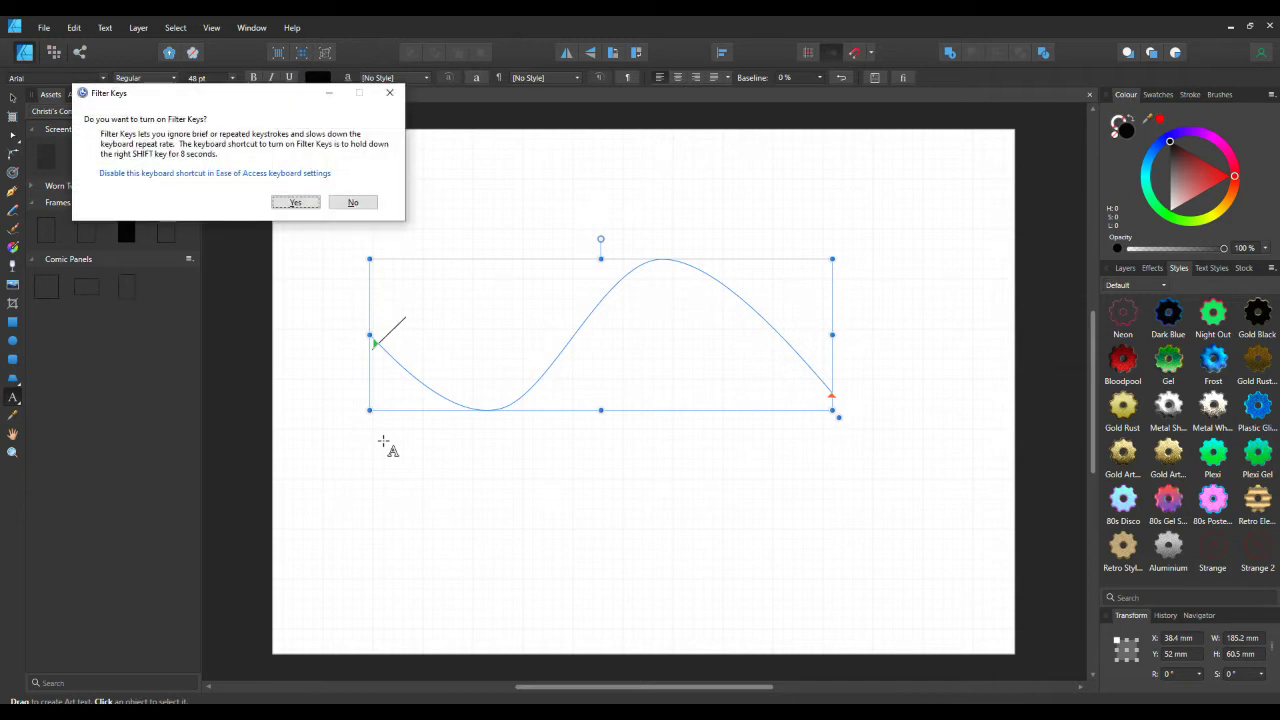
pyautogui.click(355, 204)
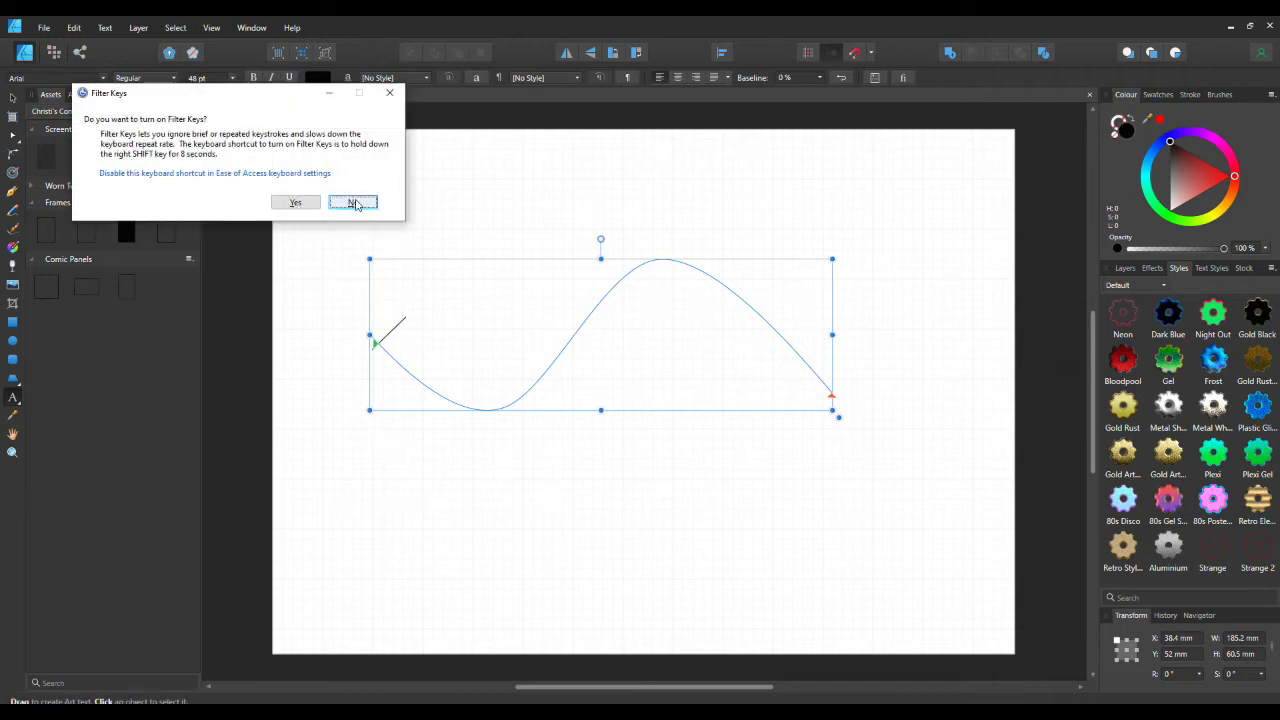
# Step: Type 'Let's get some work done today!' along the curve from its start
pyautogui.click(390, 358)
pyautogui.write('Let')
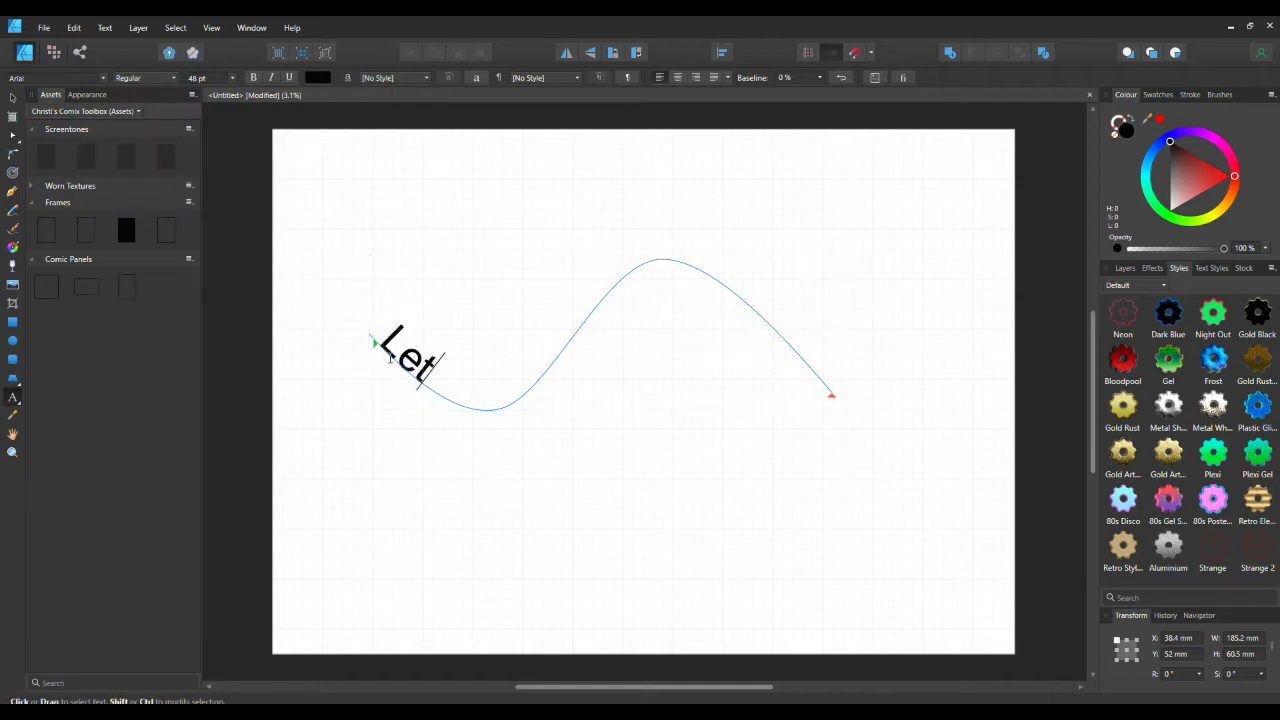
pyautogui.write("'s get s")
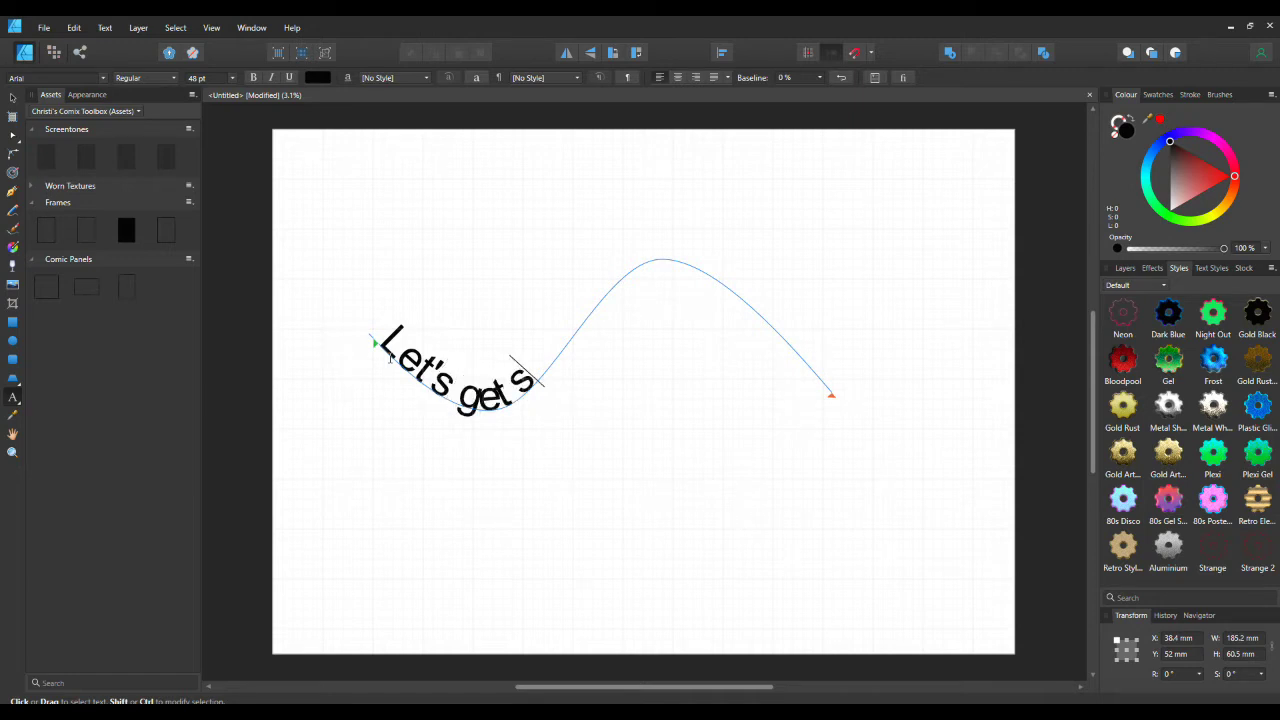
pyautogui.write('ome w')
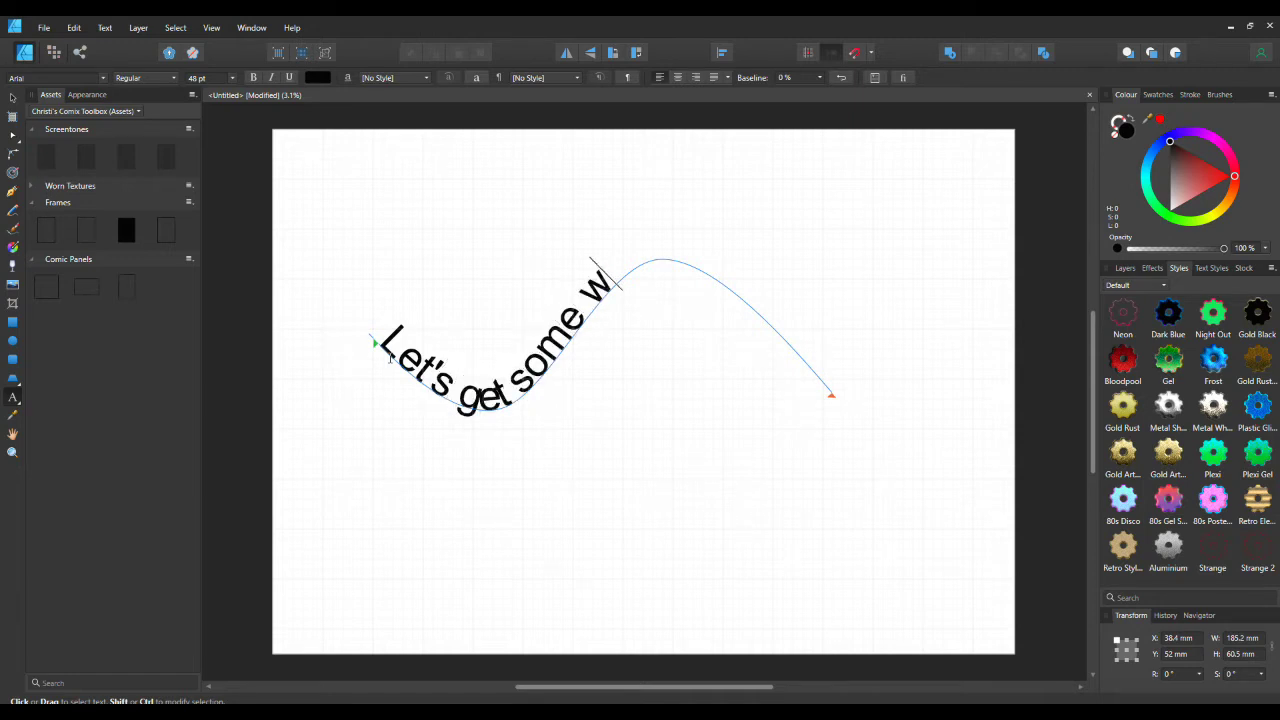
pyautogui.write('ork ')
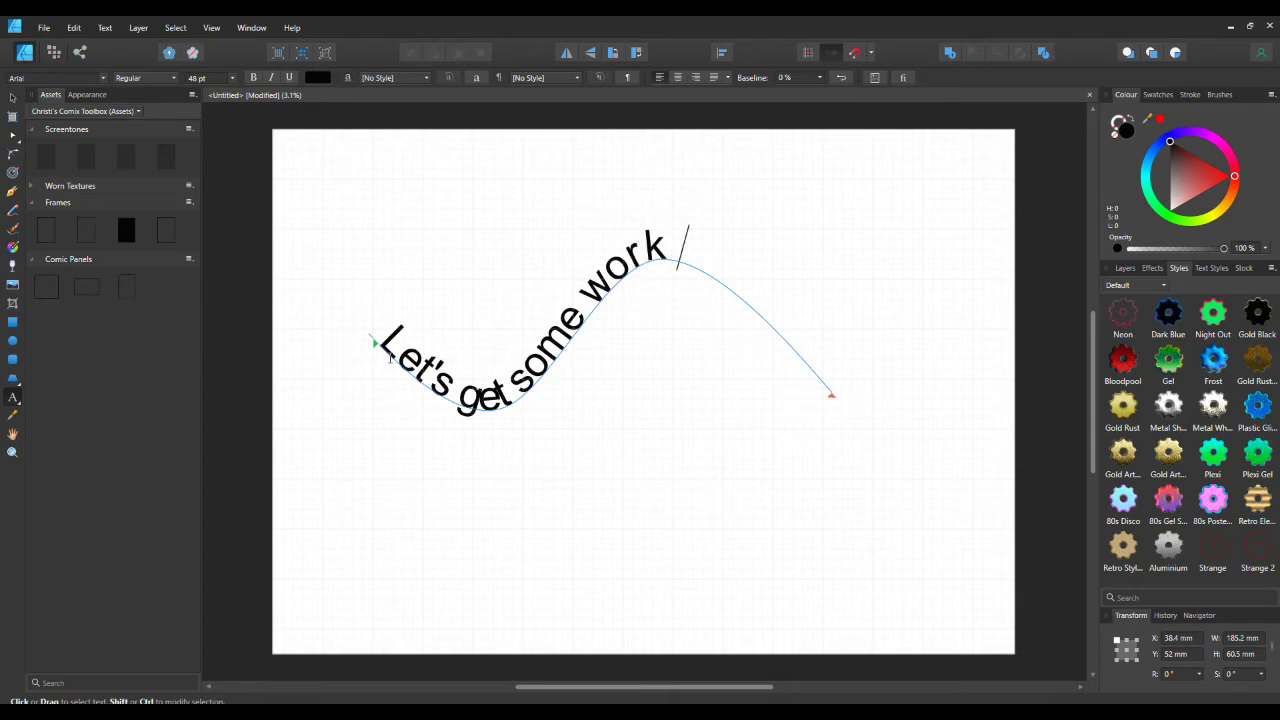
pyautogui.write('done ')
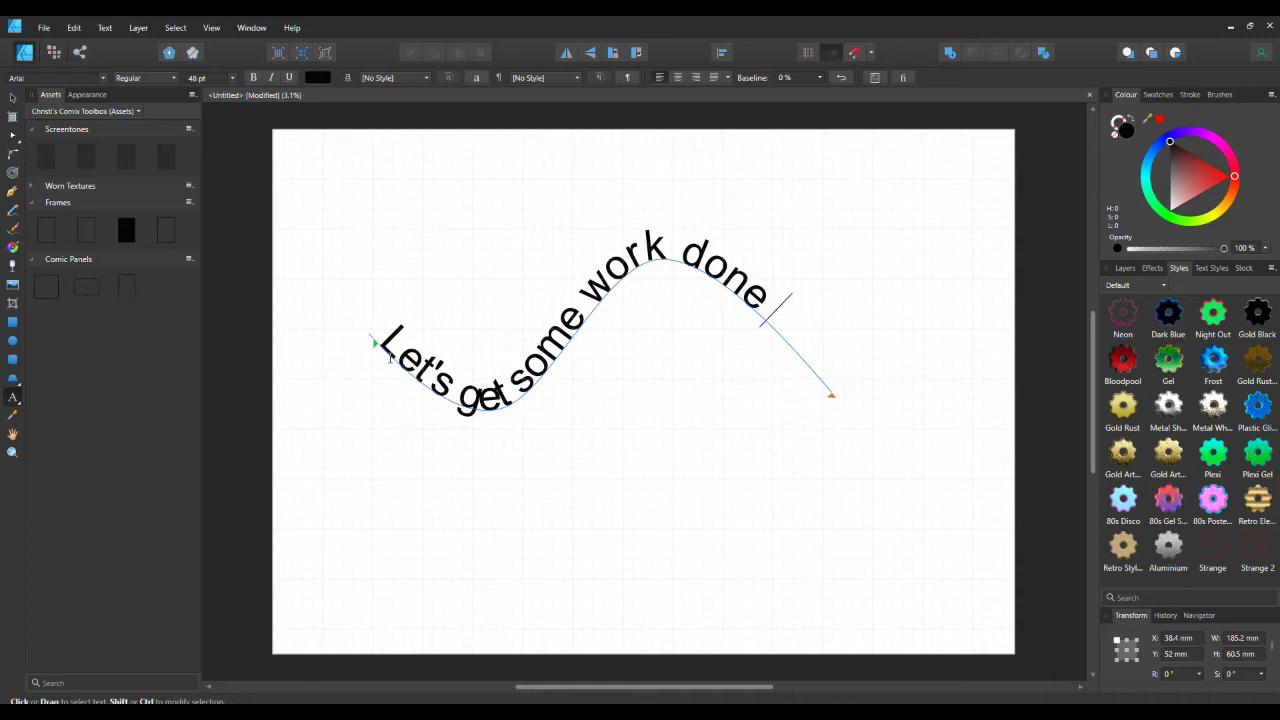
pyautogui.write('tod')
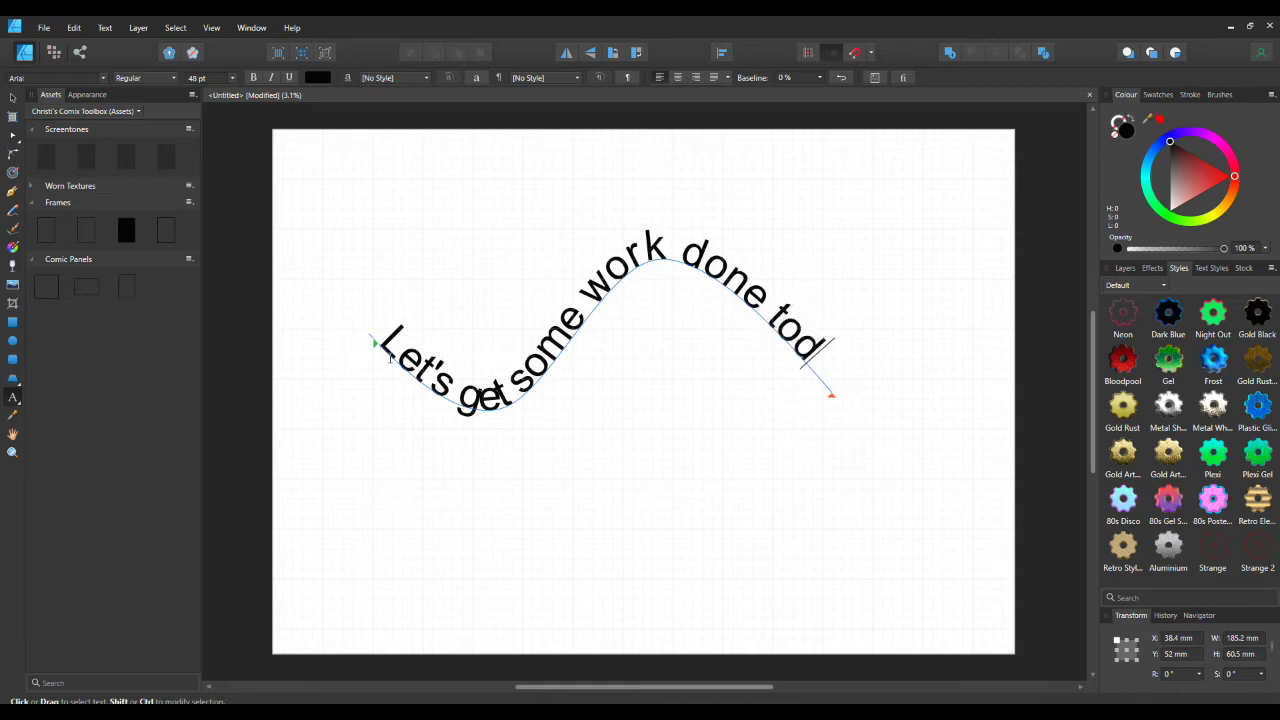
pyautogui.write('ay!')
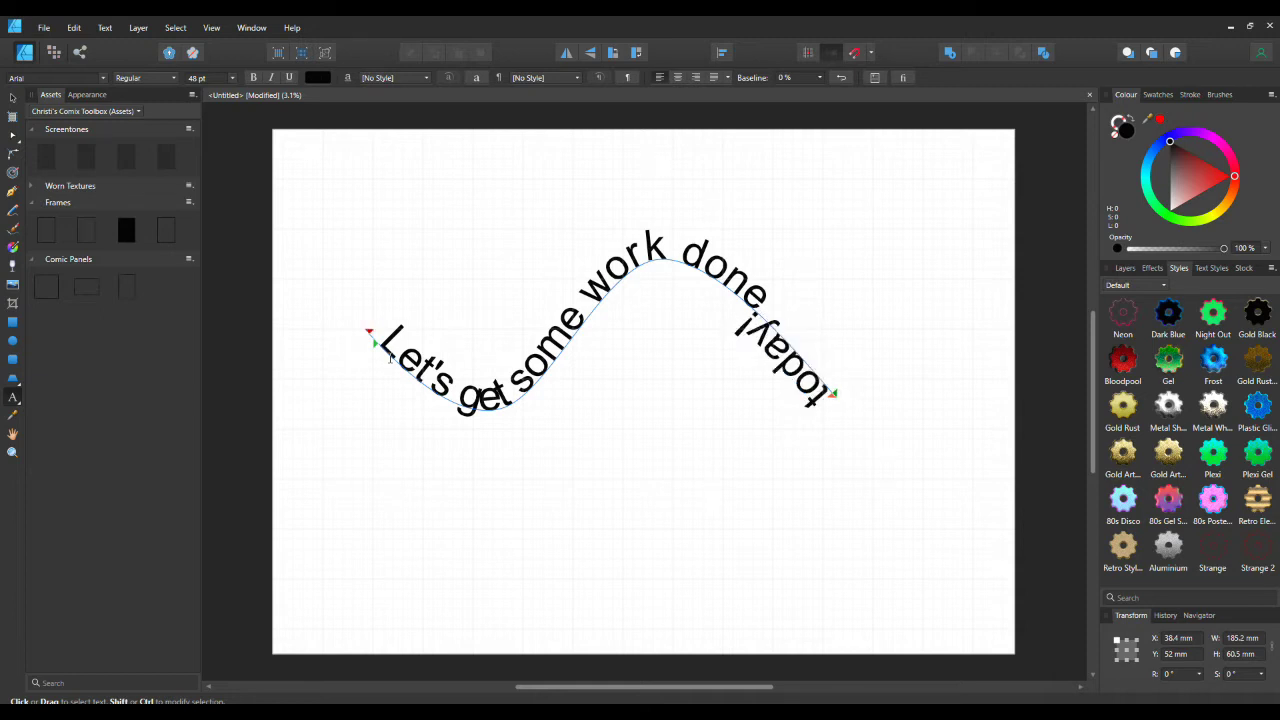
pyautogui.press('Escape')
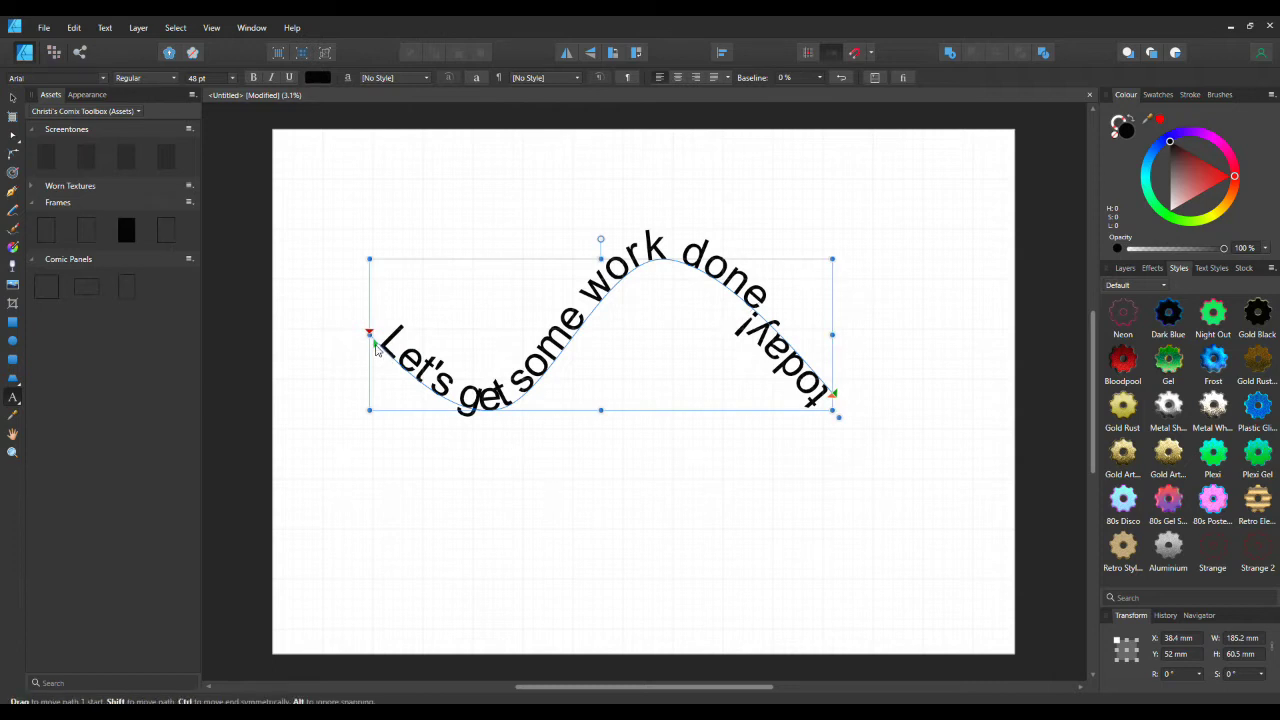
# Step: Delete 'today!' and slide the text's start further along the curve so it fits
pyautogui.moveTo(376, 350); pyautogui.dragTo(367, 339)
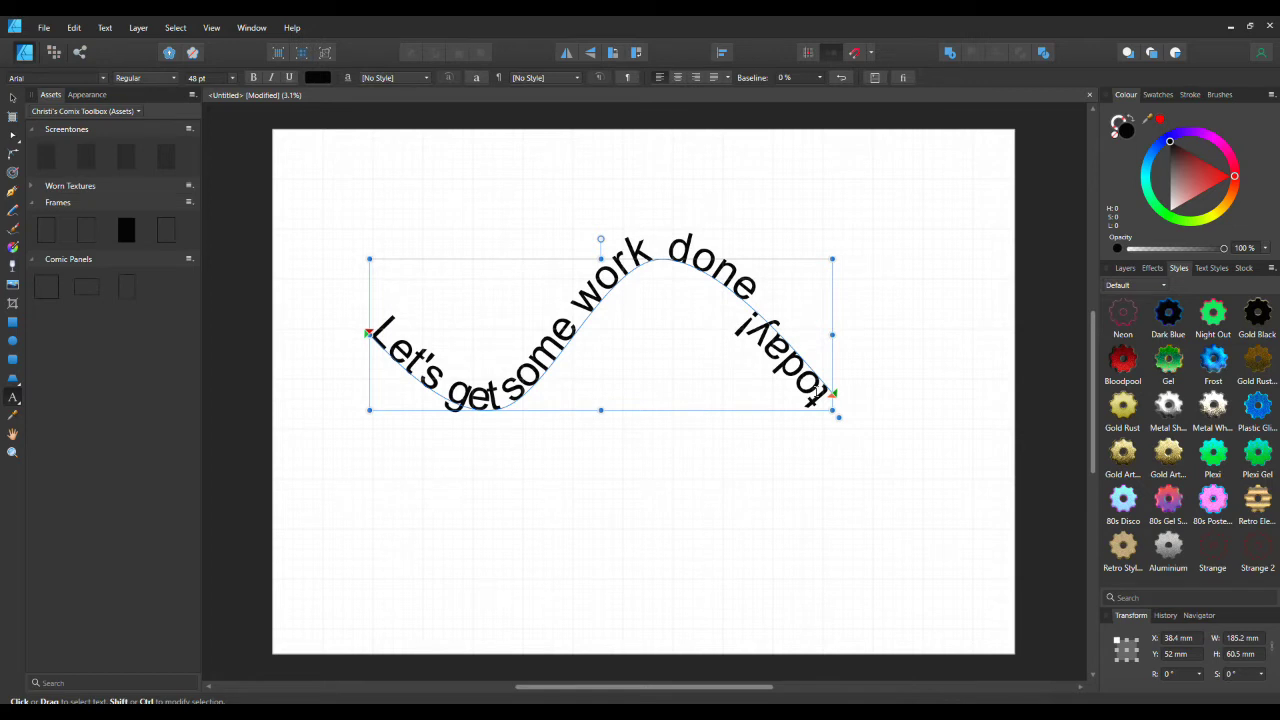
pyautogui.press('BackSpace')
pyautogui.press('BackSpace')
pyautogui.press('BackSpace')
pyautogui.press('BackSpace')
pyautogui.press('BackSpace')
pyautogui.press('BackSpace')
pyautogui.press('Escape')
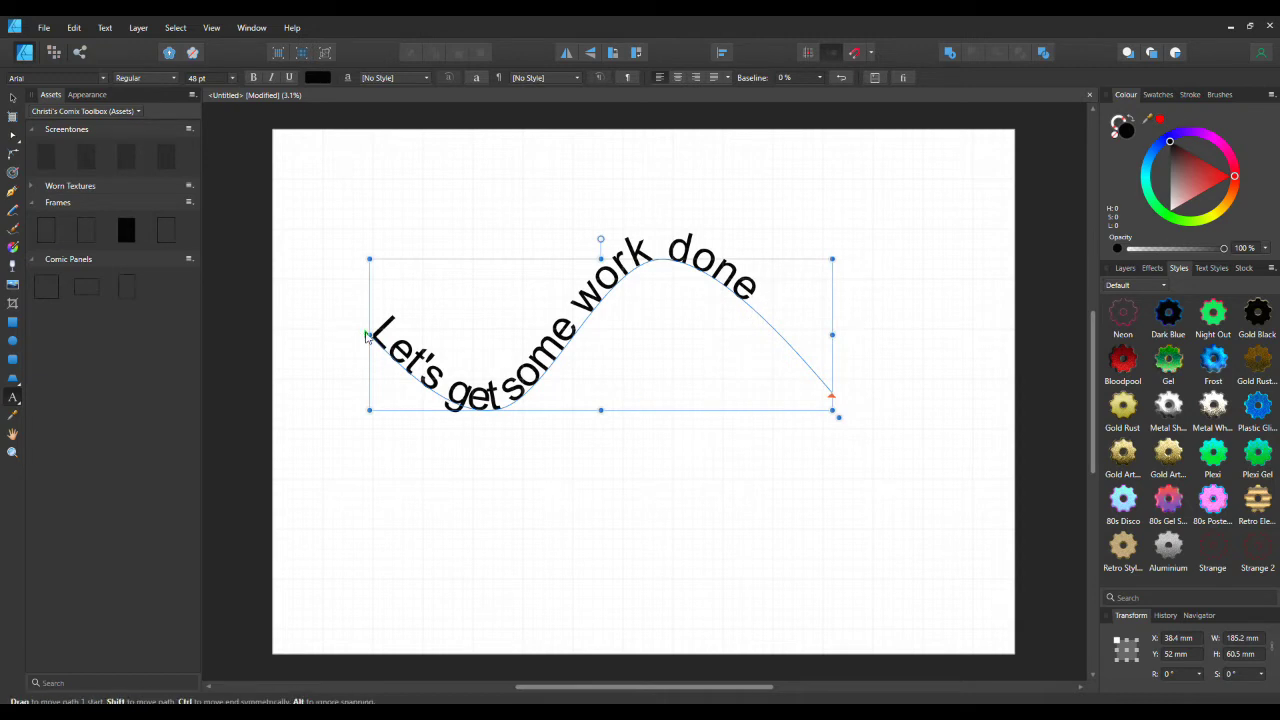
pyautogui.moveTo(367, 340); pyautogui.dragTo(432, 362)
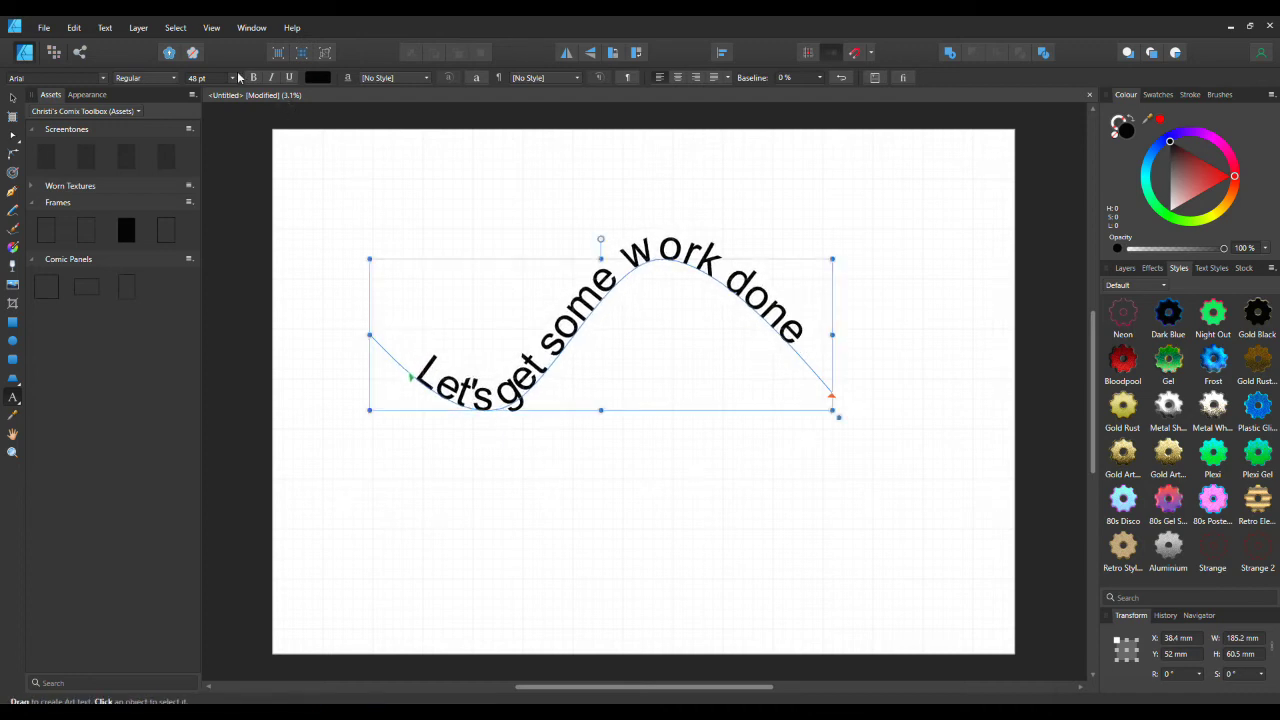
pyautogui.click(763, 500)
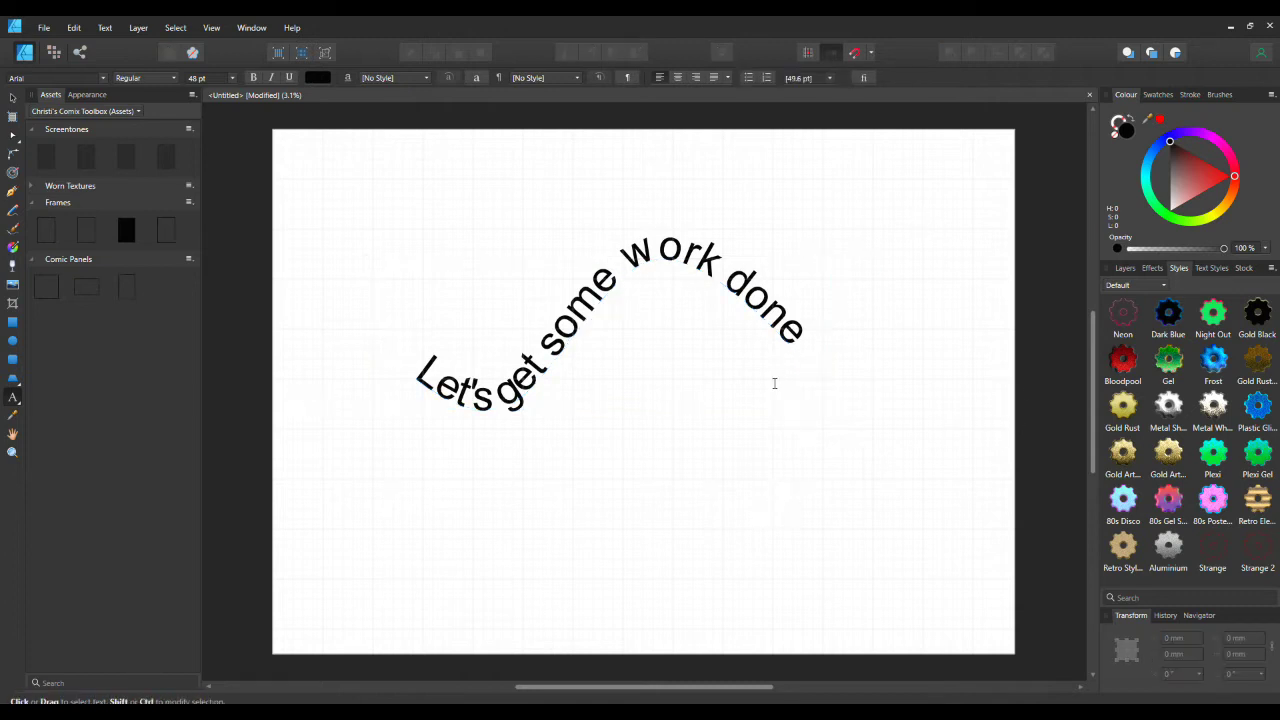
pyautogui.click(12, 97)
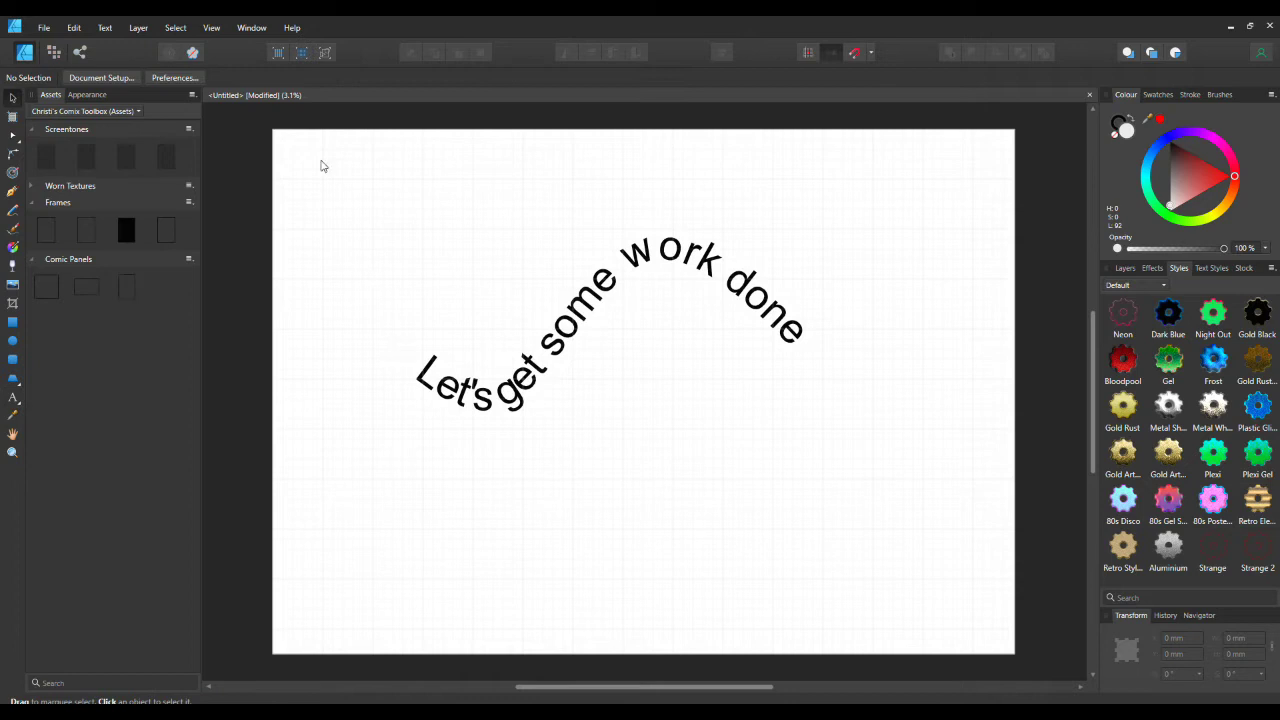
# Step: Copy and paste the curved text, moving the duplicate below the original
pyautogui.moveTo(292, 165); pyautogui.dragTo(1046, 566)
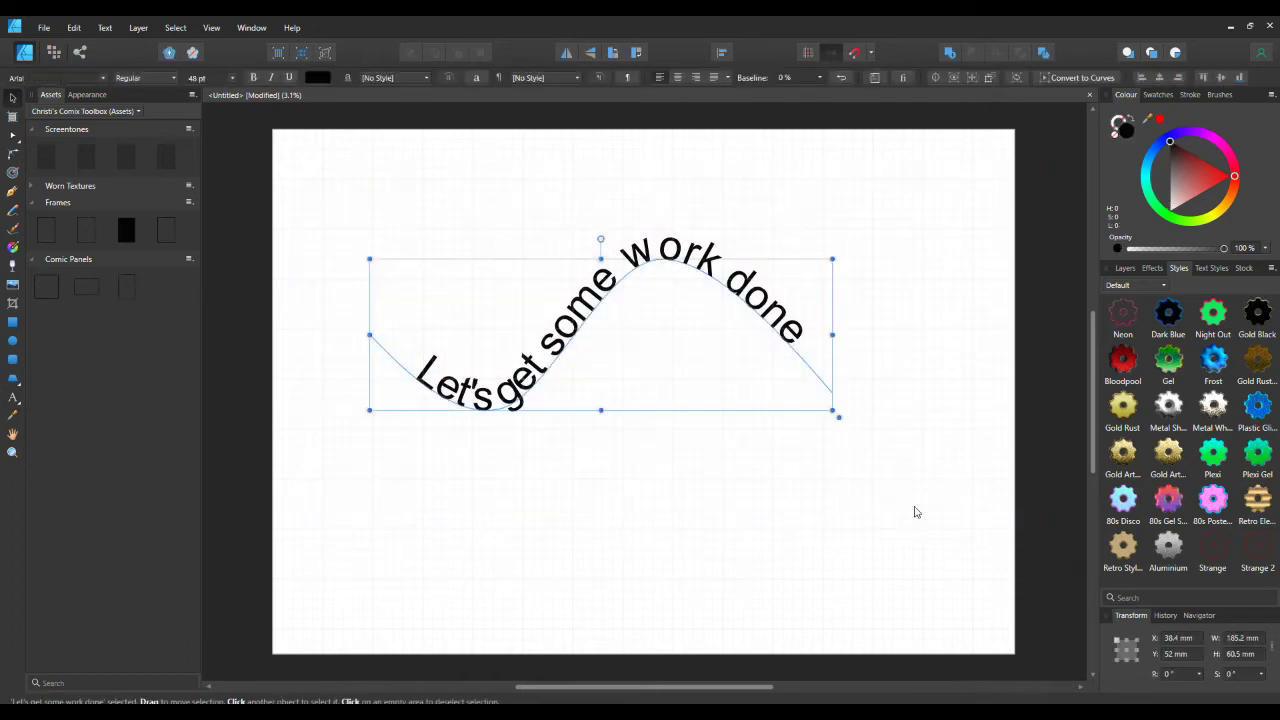
pyautogui.rightClick(506, 386)
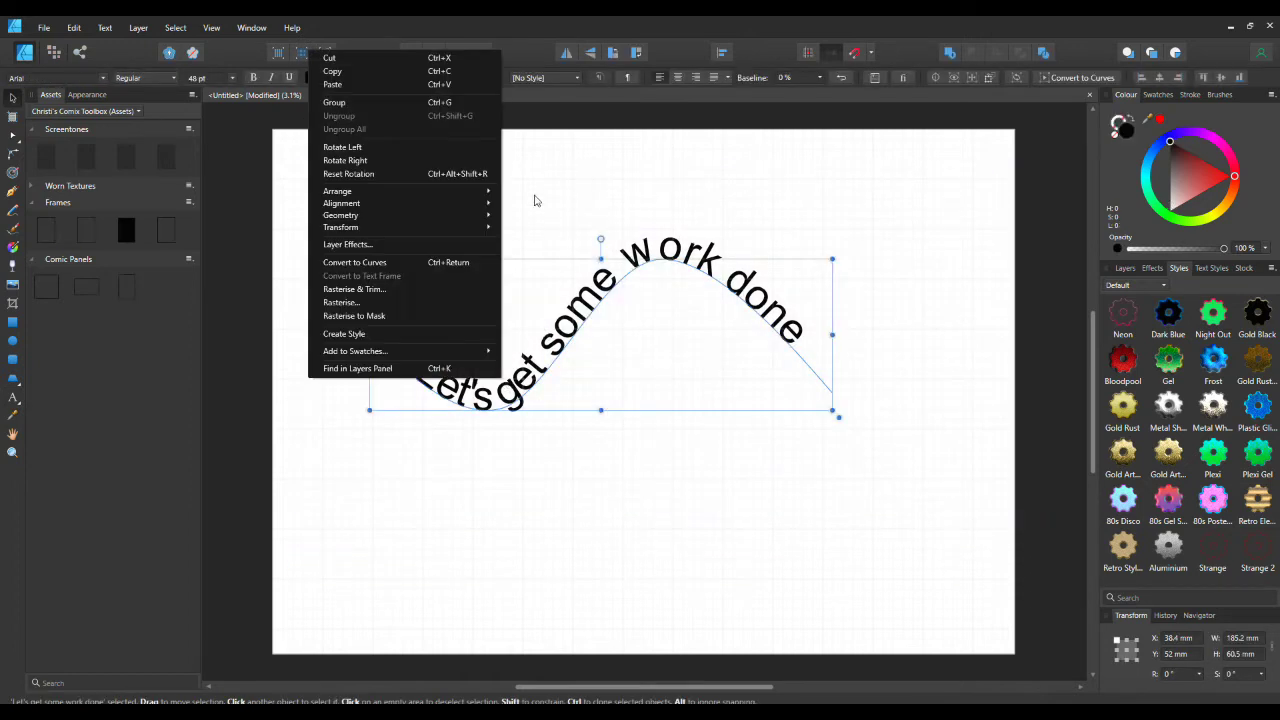
pyautogui.click(362, 71)
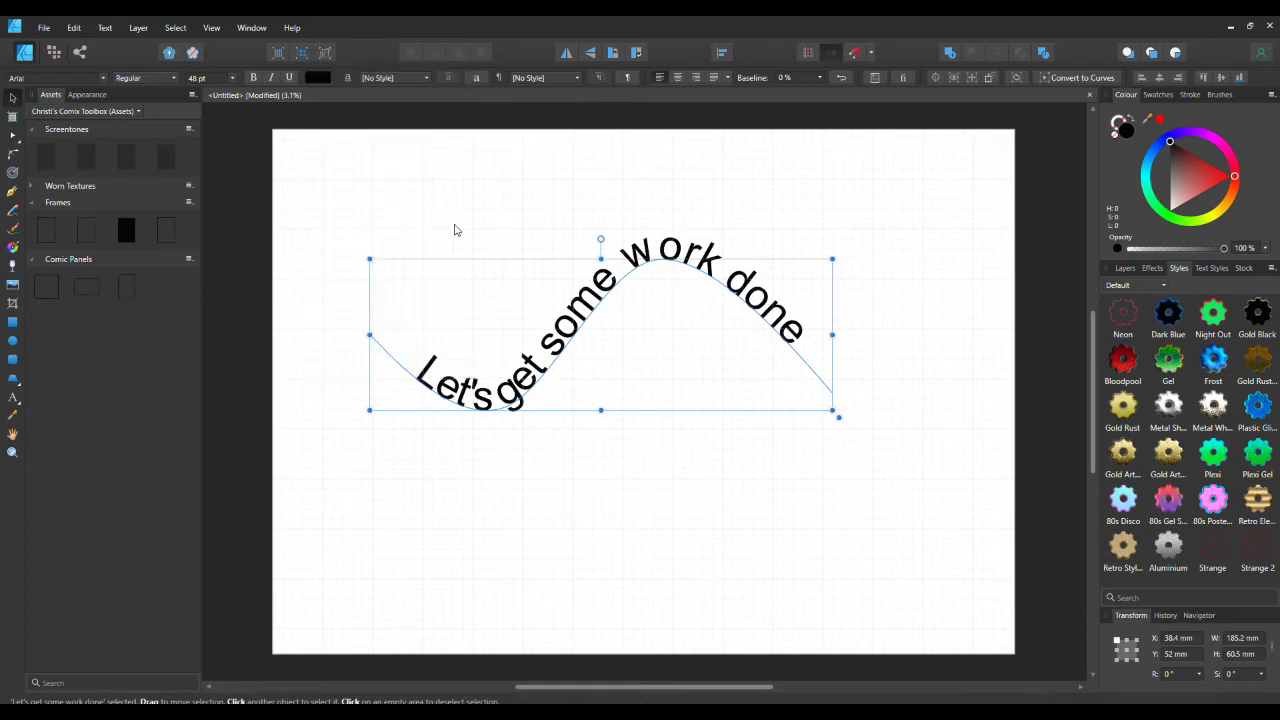
pyautogui.rightClick(537, 372)
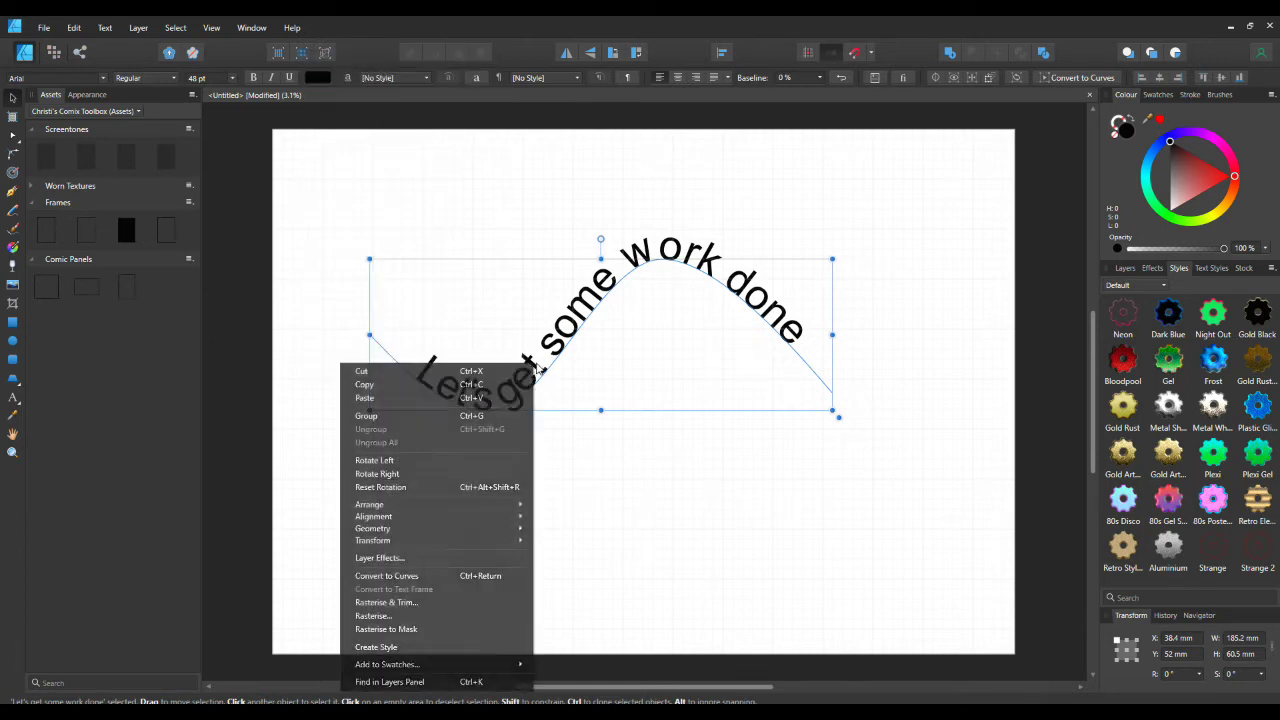
pyautogui.click(433, 399)
pyautogui.moveTo(510, 406); pyautogui.dragTo(544, 607)
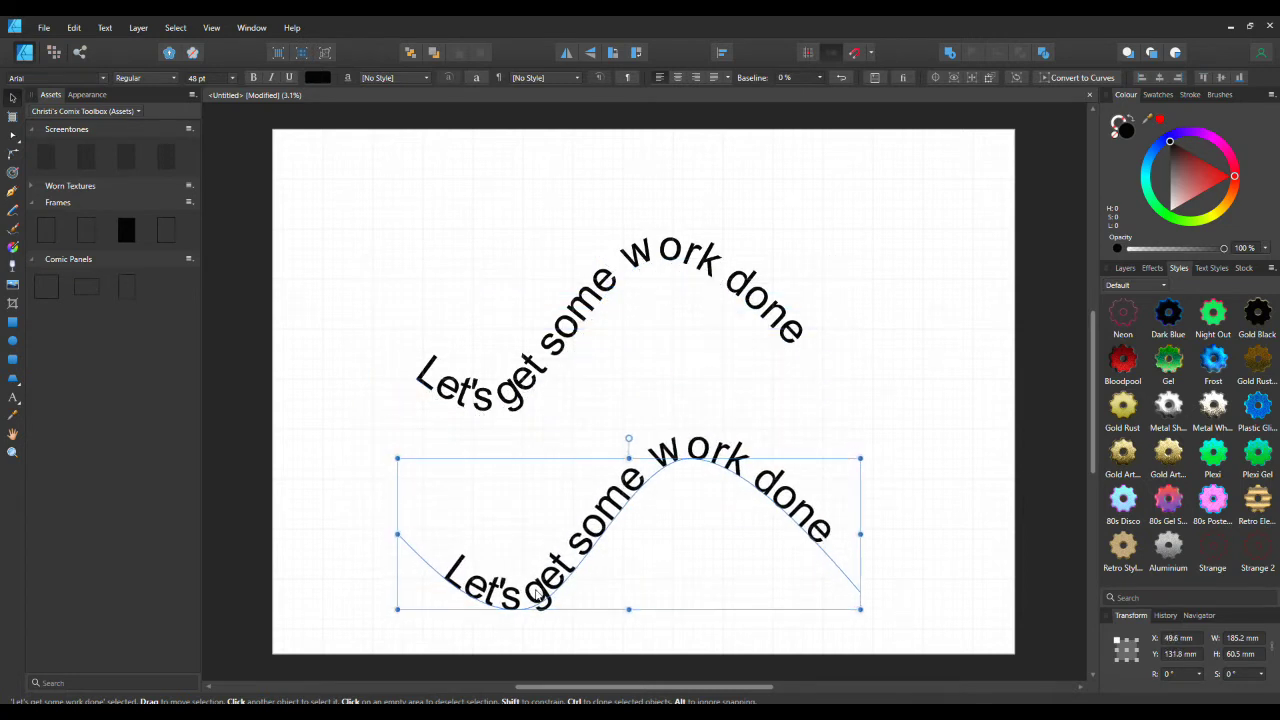
pyautogui.click(317, 409)
pyautogui.moveTo(303, 398); pyautogui.dragTo(866, 400)
pyautogui.moveTo(310, 421); pyautogui.dragTo(848, 130)
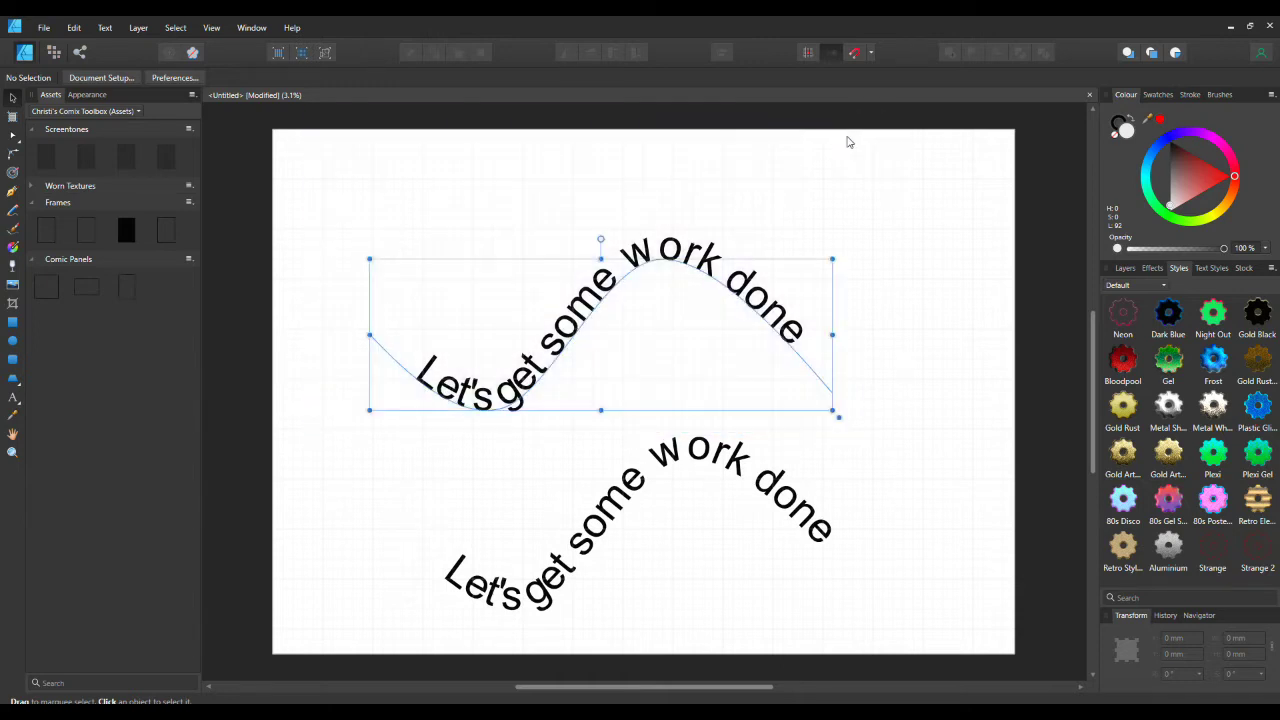
# Step: Give the upper curved text an outline stroke widened to 2.4 pt
pyautogui.click(1190, 95)
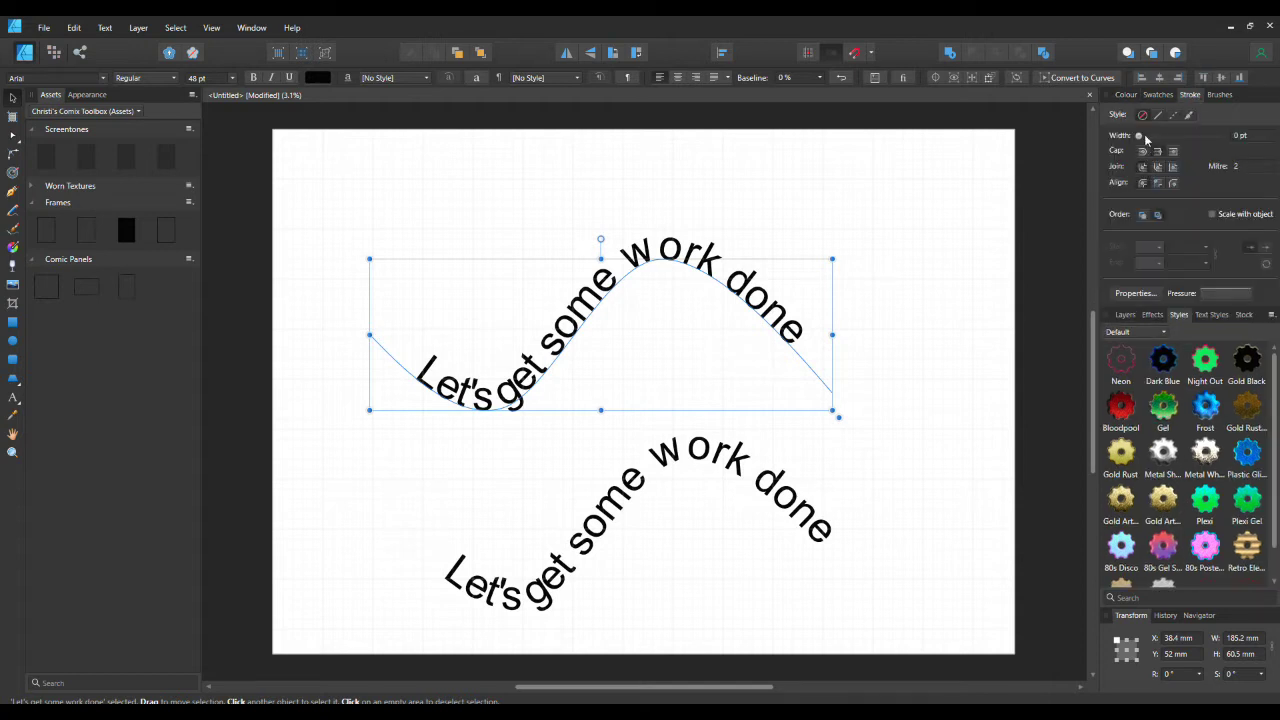
pyautogui.moveTo(1139, 136); pyautogui.dragTo(1157, 138)
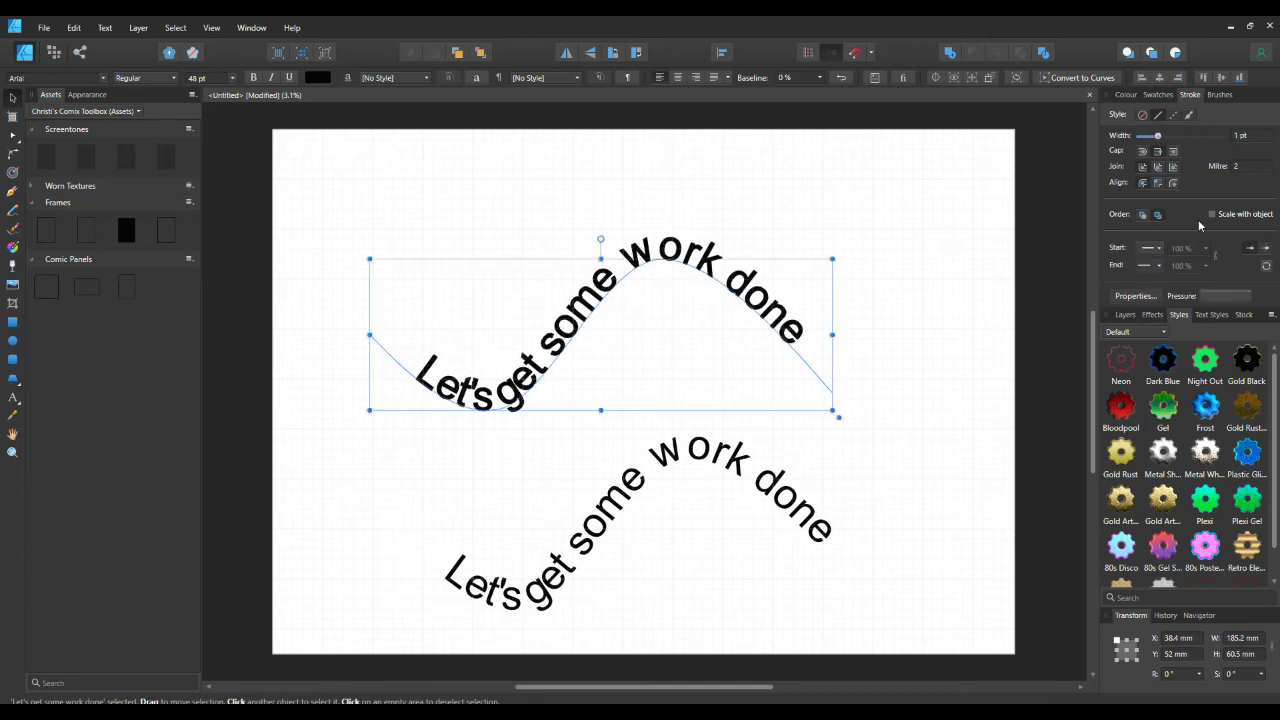
pyautogui.click(1148, 299)
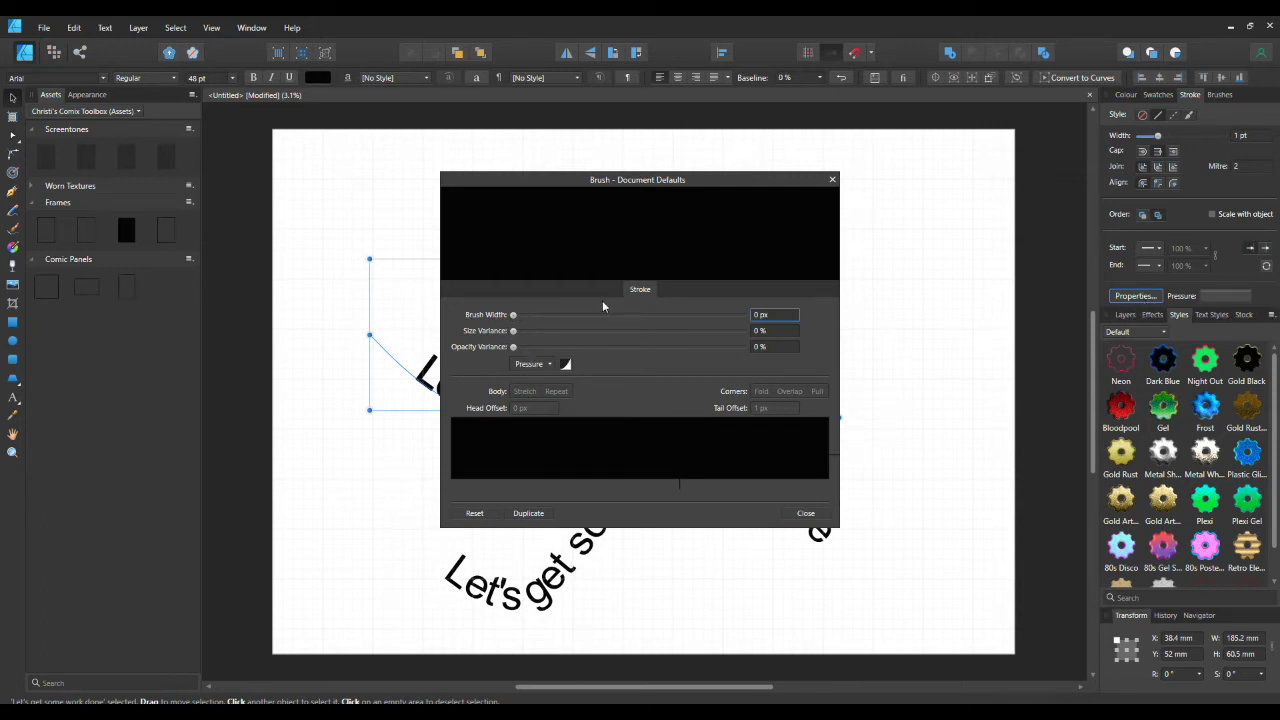
pyautogui.click(832, 179)
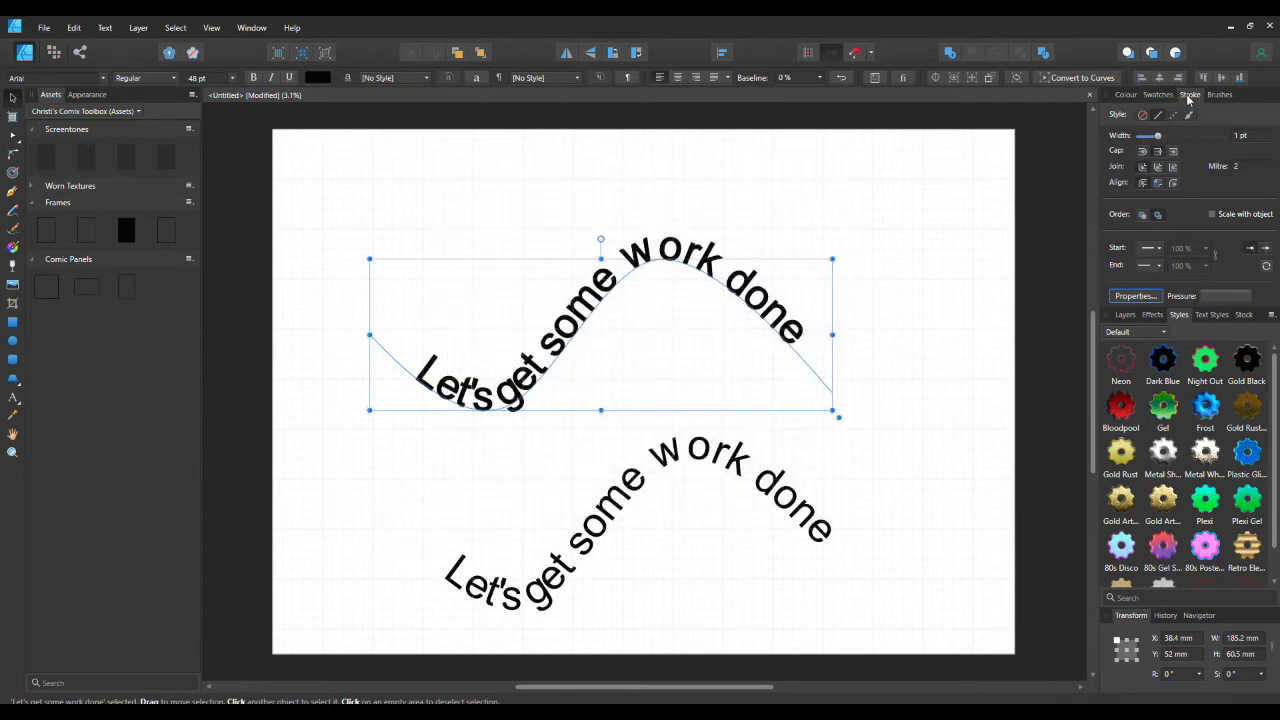
pyautogui.click(1189, 97)
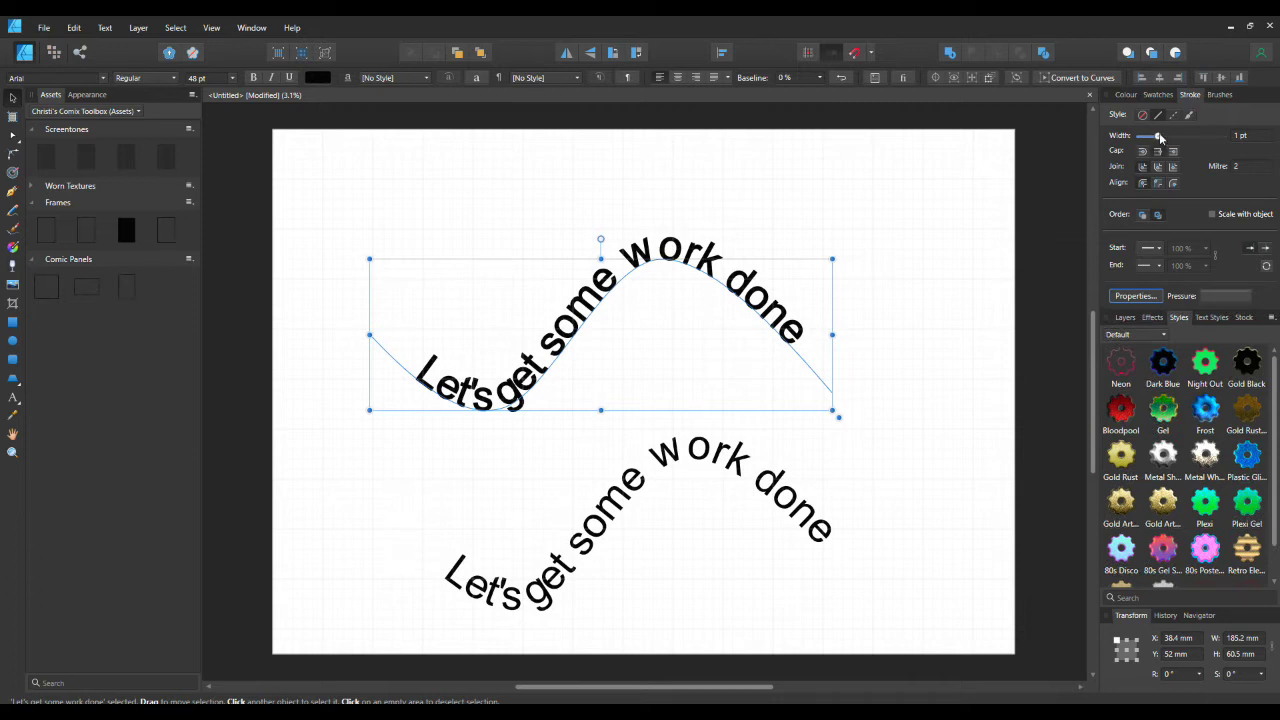
pyautogui.click(1135, 296)
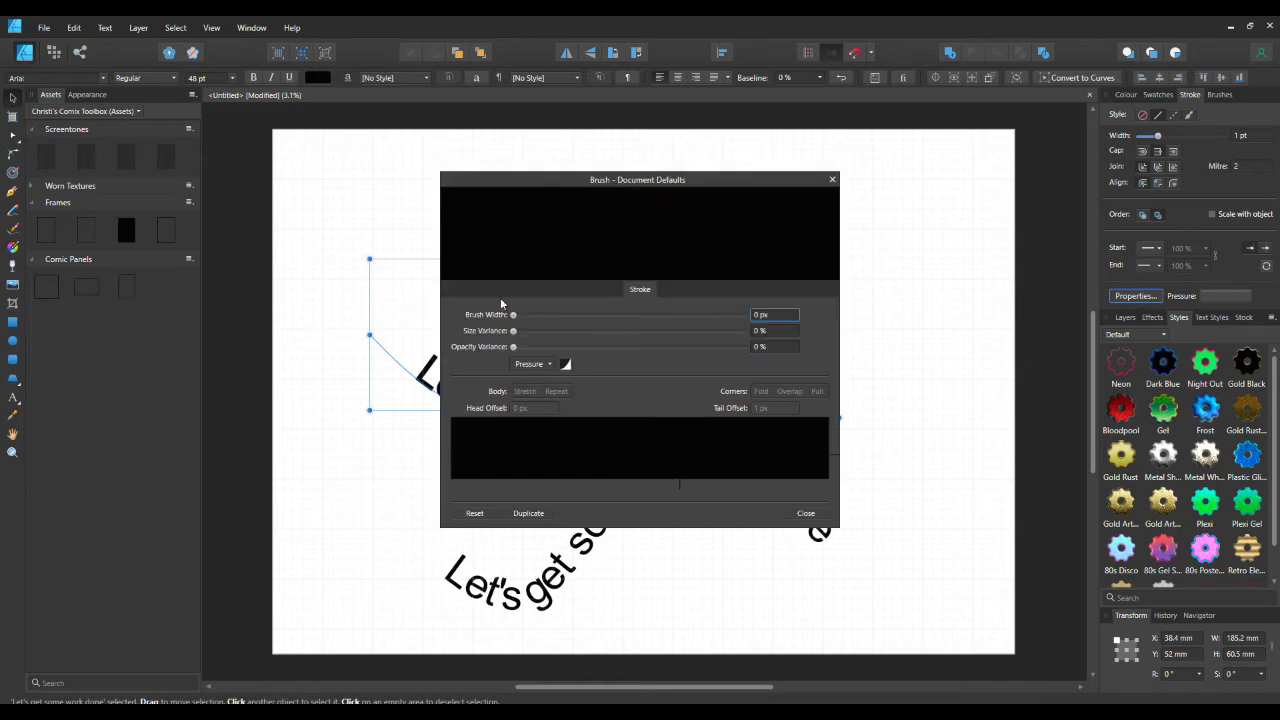
pyautogui.moveTo(514, 316); pyautogui.dragTo(531, 332)
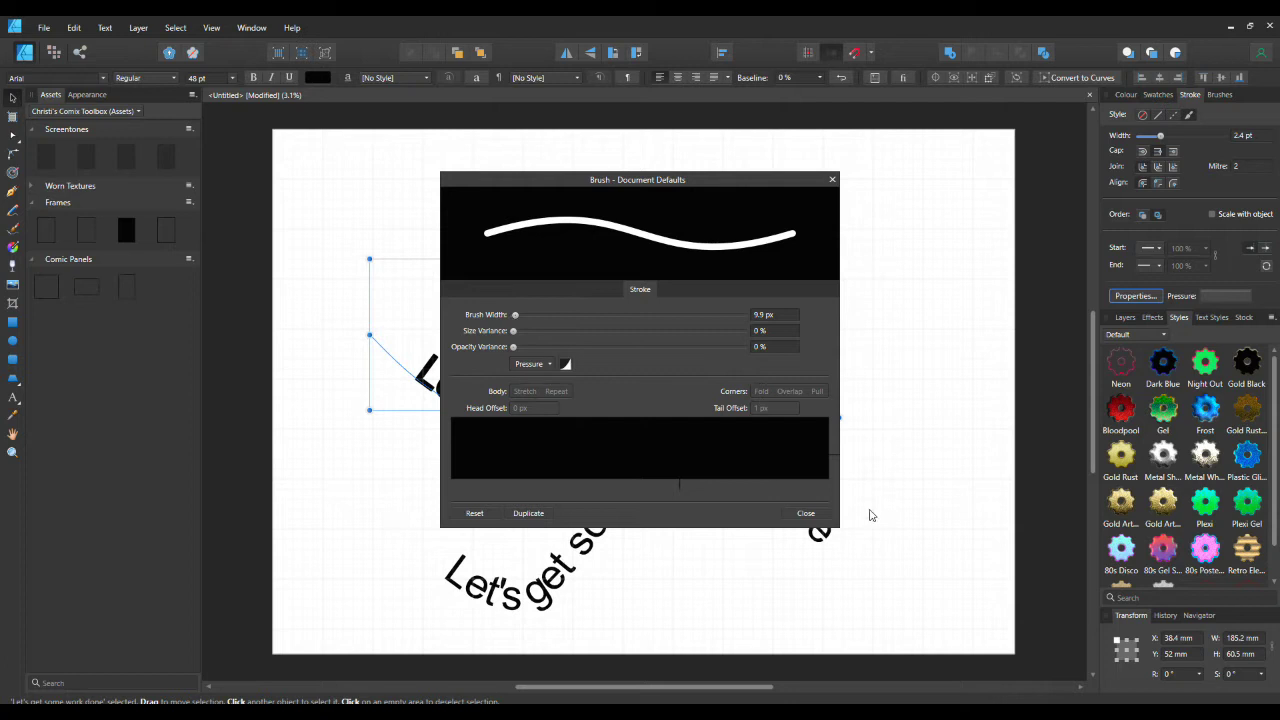
pyautogui.click(805, 514)
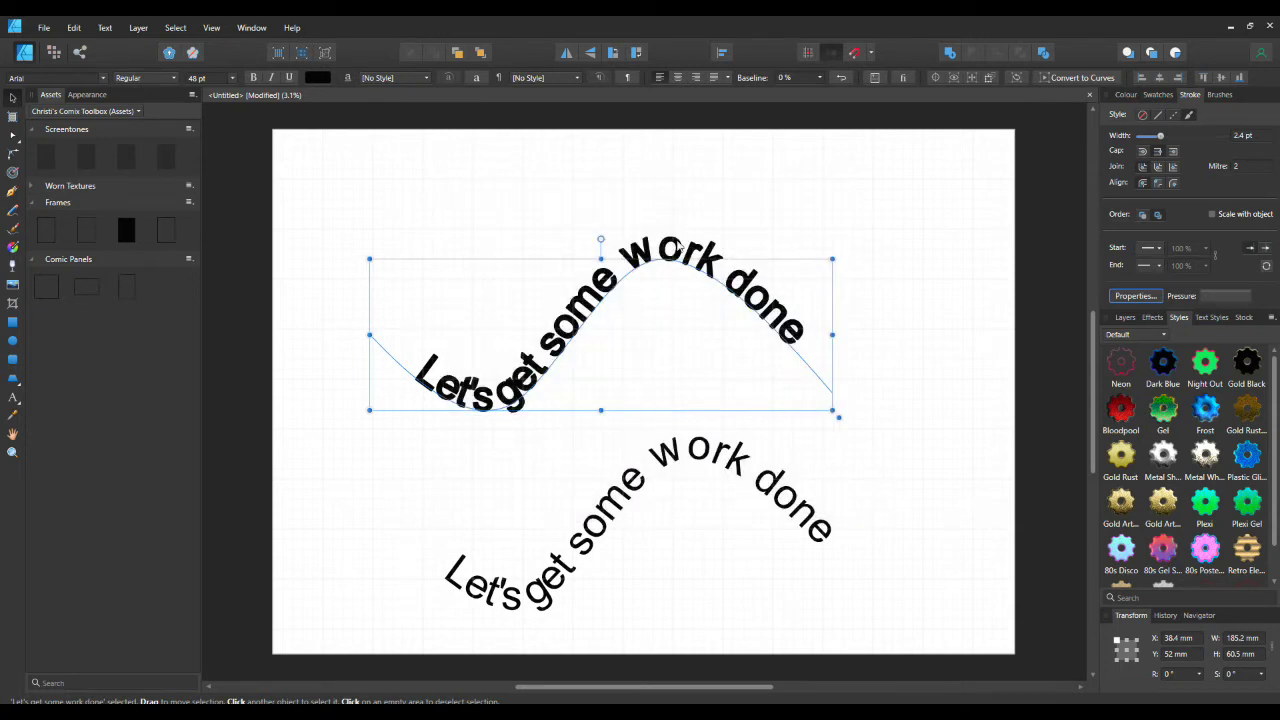
# Step: Move the curved text toward the page top and stack the lower copy onto it
pyautogui.moveTo(540, 358); pyautogui.dragTo(549, 270)
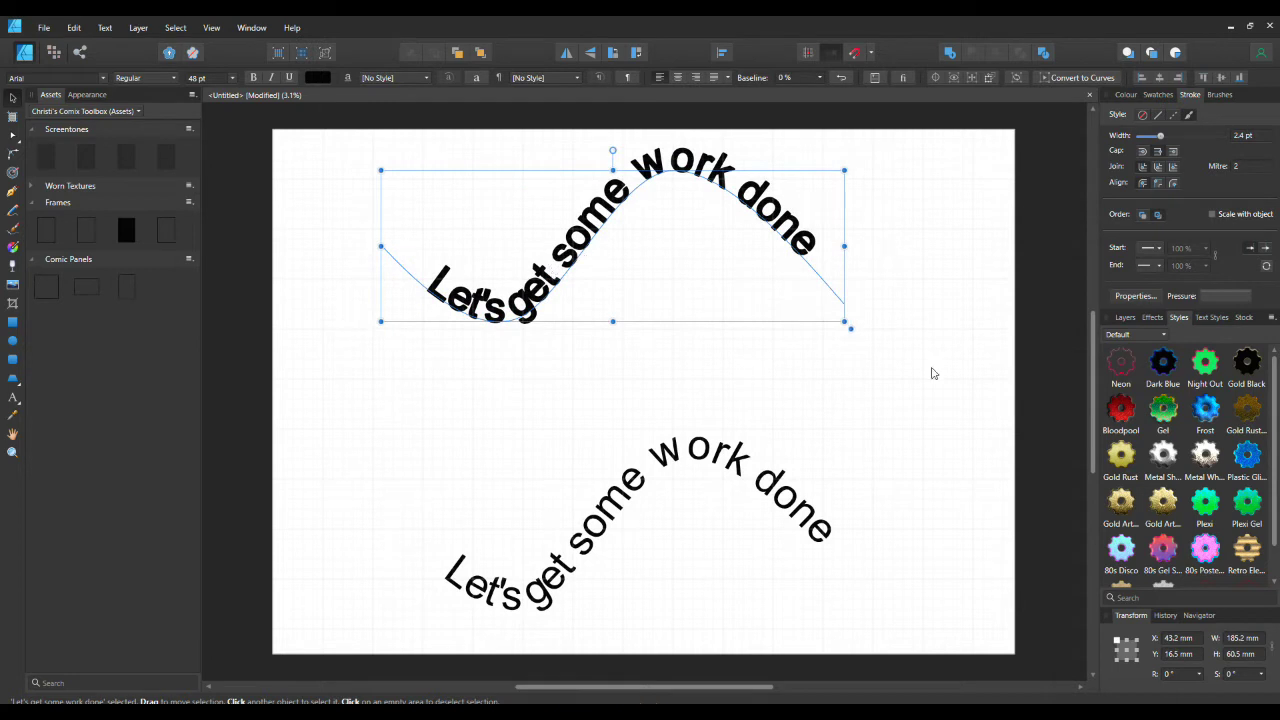
pyautogui.click(627, 512)
pyautogui.moveTo(620, 512); pyautogui.dragTo(597, 226)
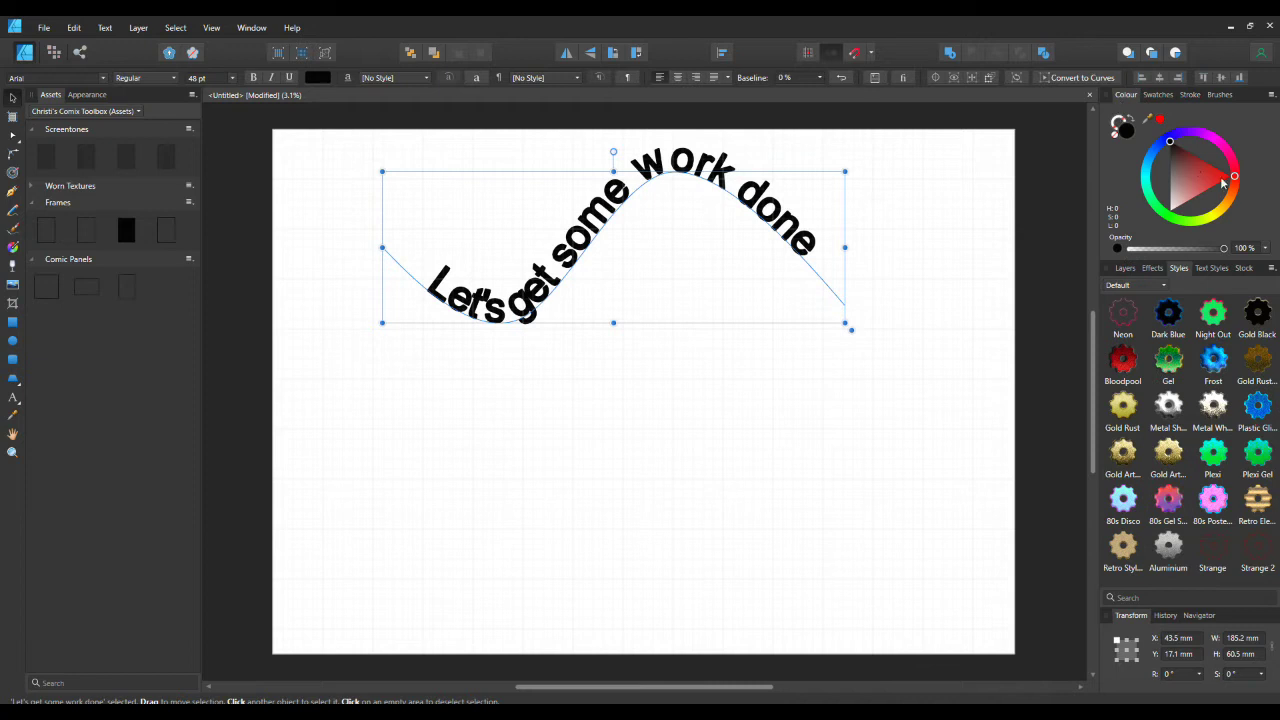
# Step: Fill the curved text bright green from the colour wheel
pyautogui.click(1163, 216)
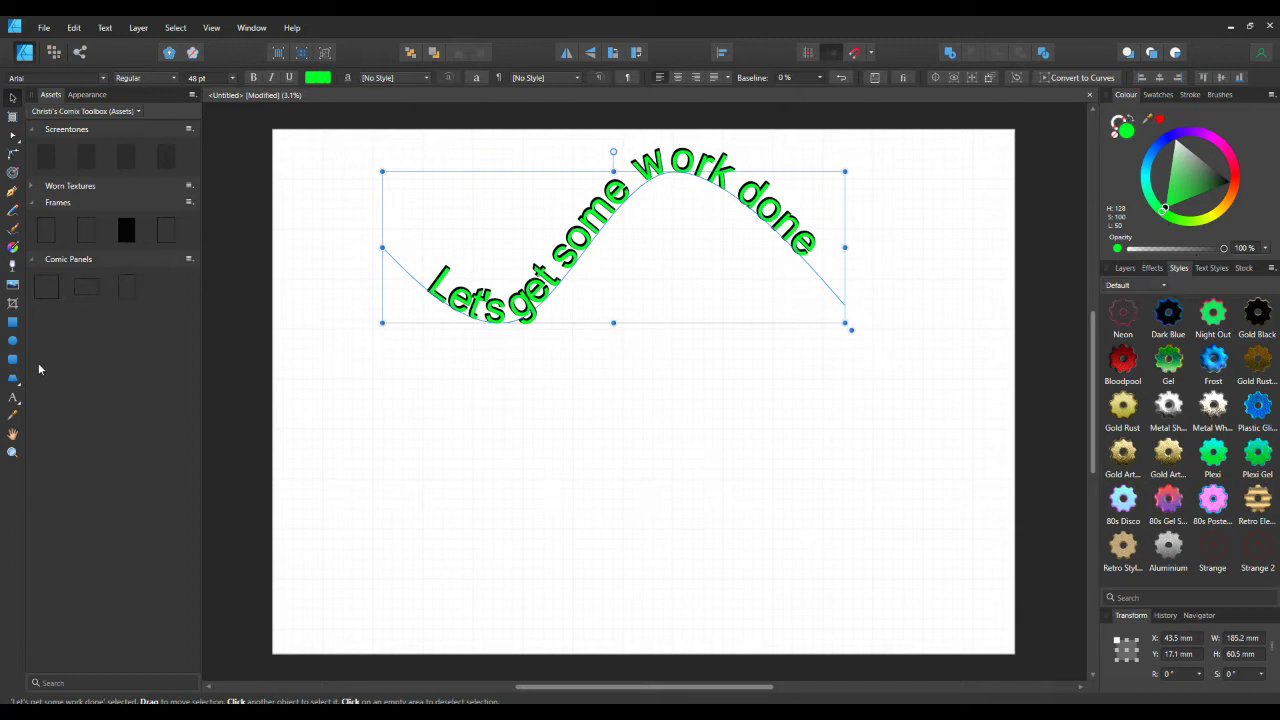
pyautogui.click(13, 341)
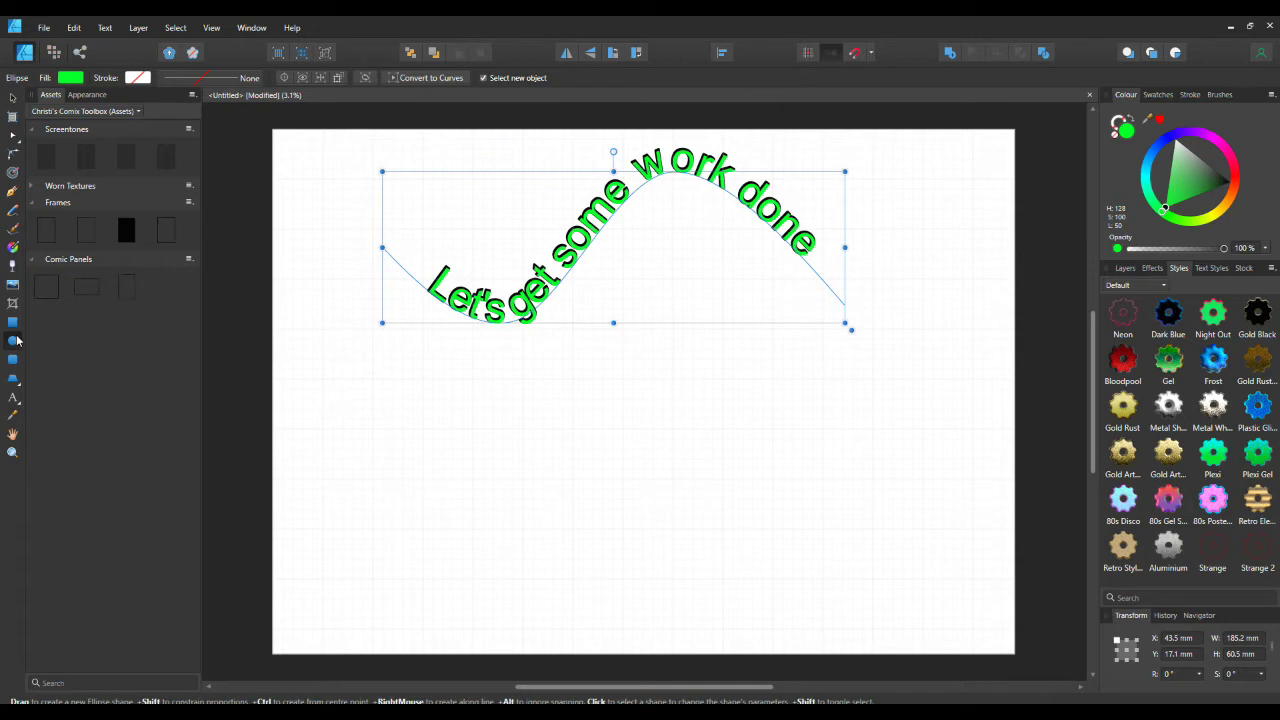
# Step: Draw an ellipse below the curved text and fill it green
pyautogui.moveTo(532, 398); pyautogui.dragTo(774, 584)
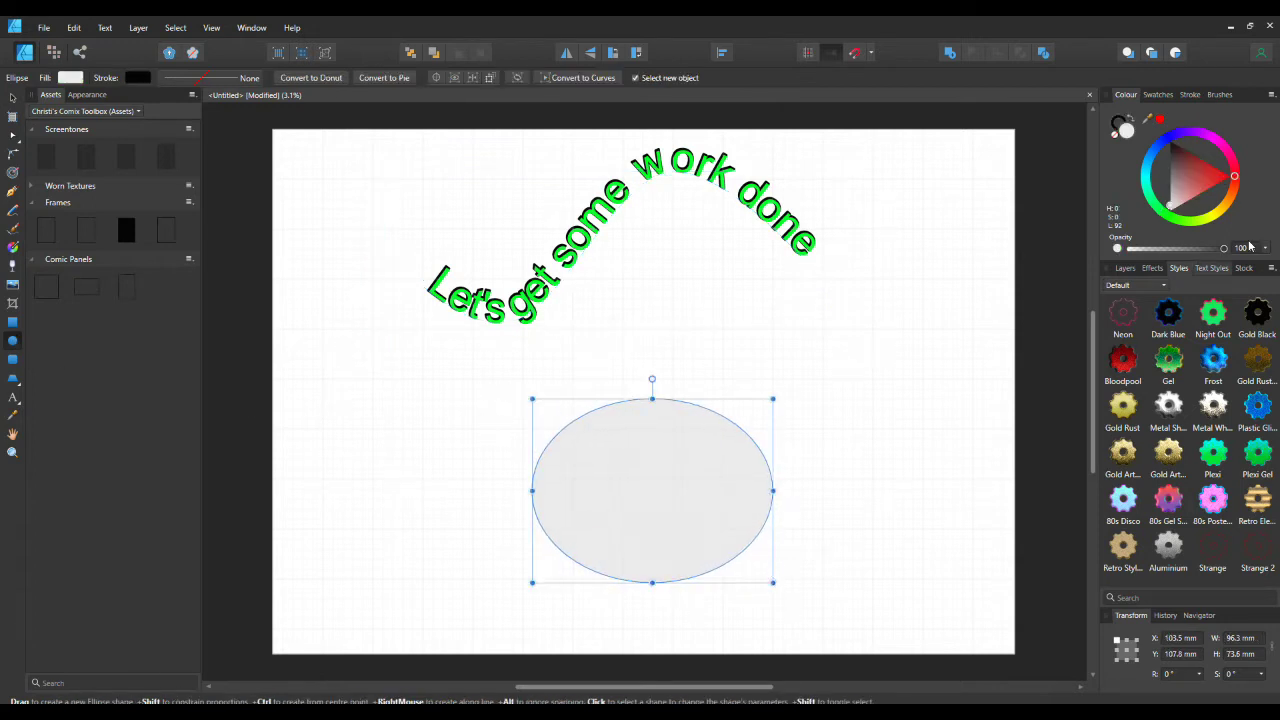
pyautogui.click(1168, 222)
pyautogui.click(922, 410)
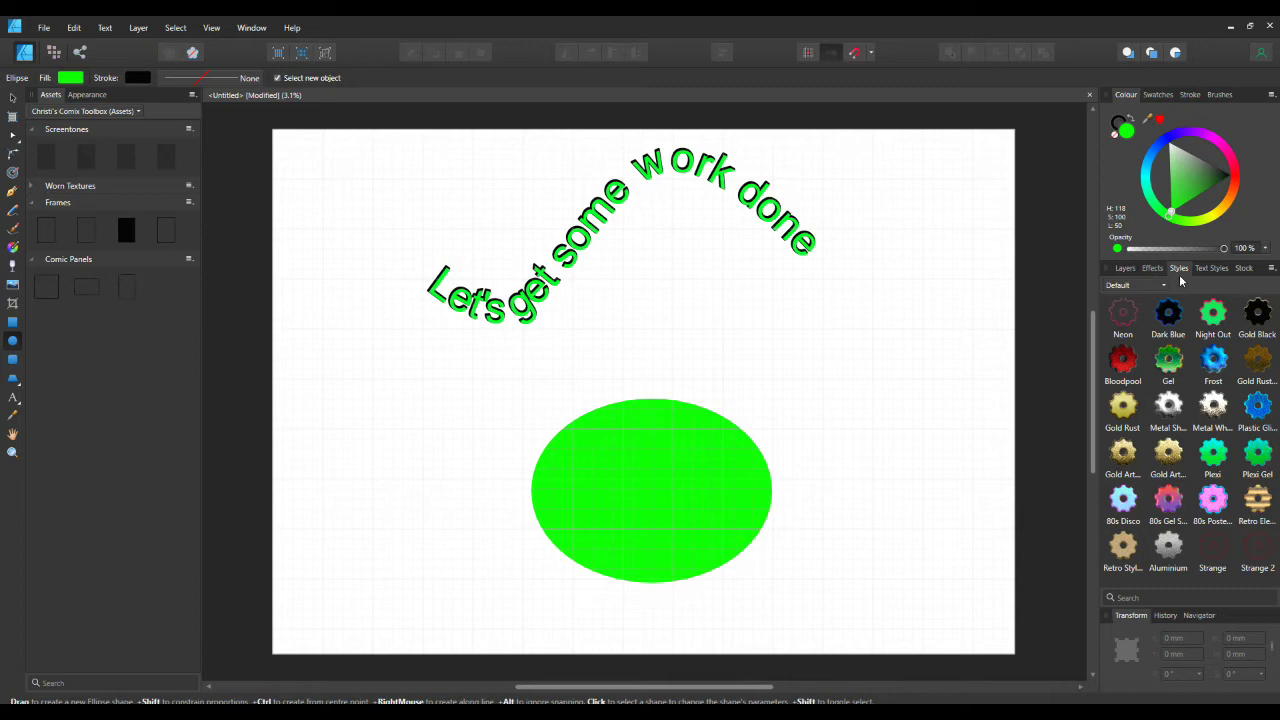
pyautogui.click(1154, 269)
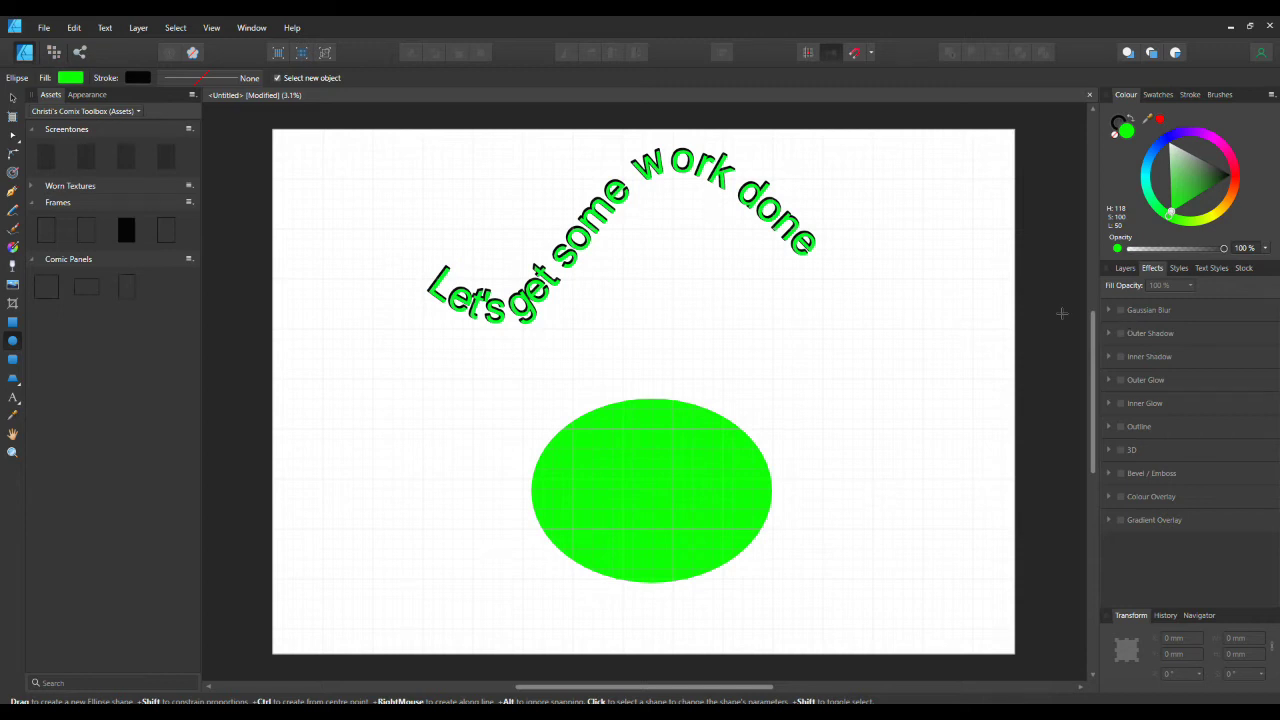
pyautogui.click(1123, 269)
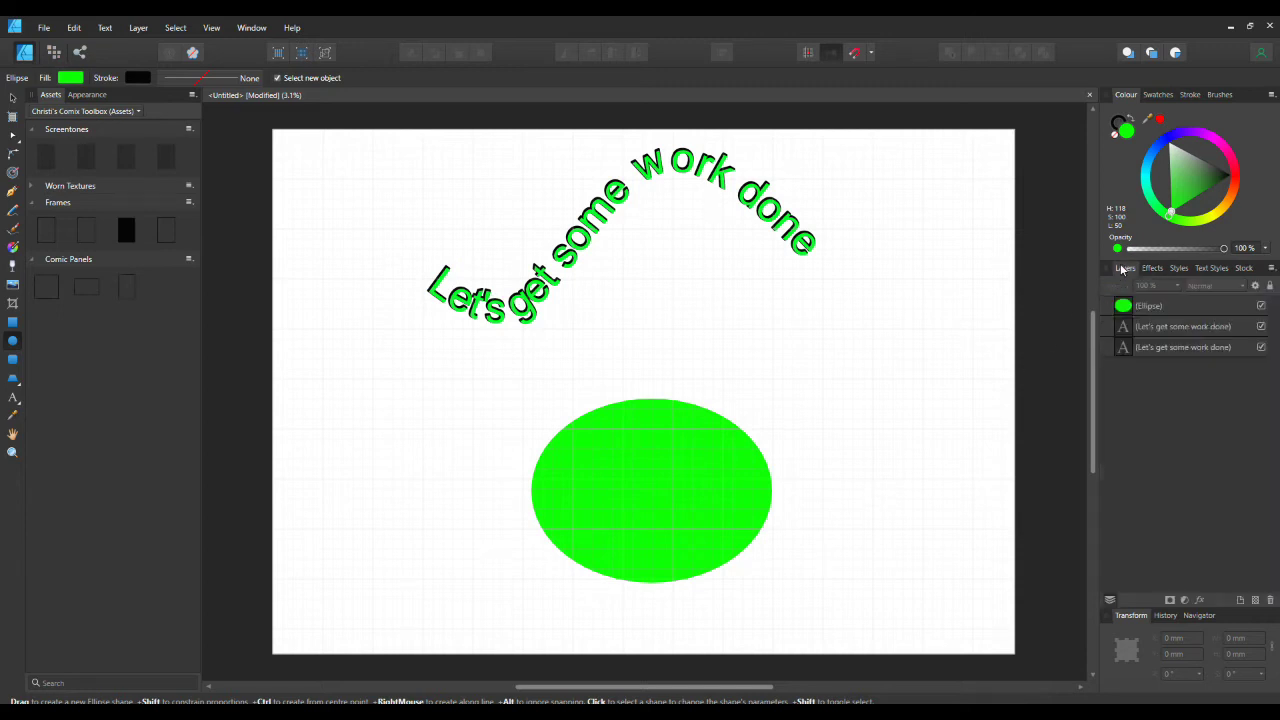
pyautogui.click(1150, 330)
pyautogui.moveTo(702, 290); pyautogui.dragTo(701, 312)
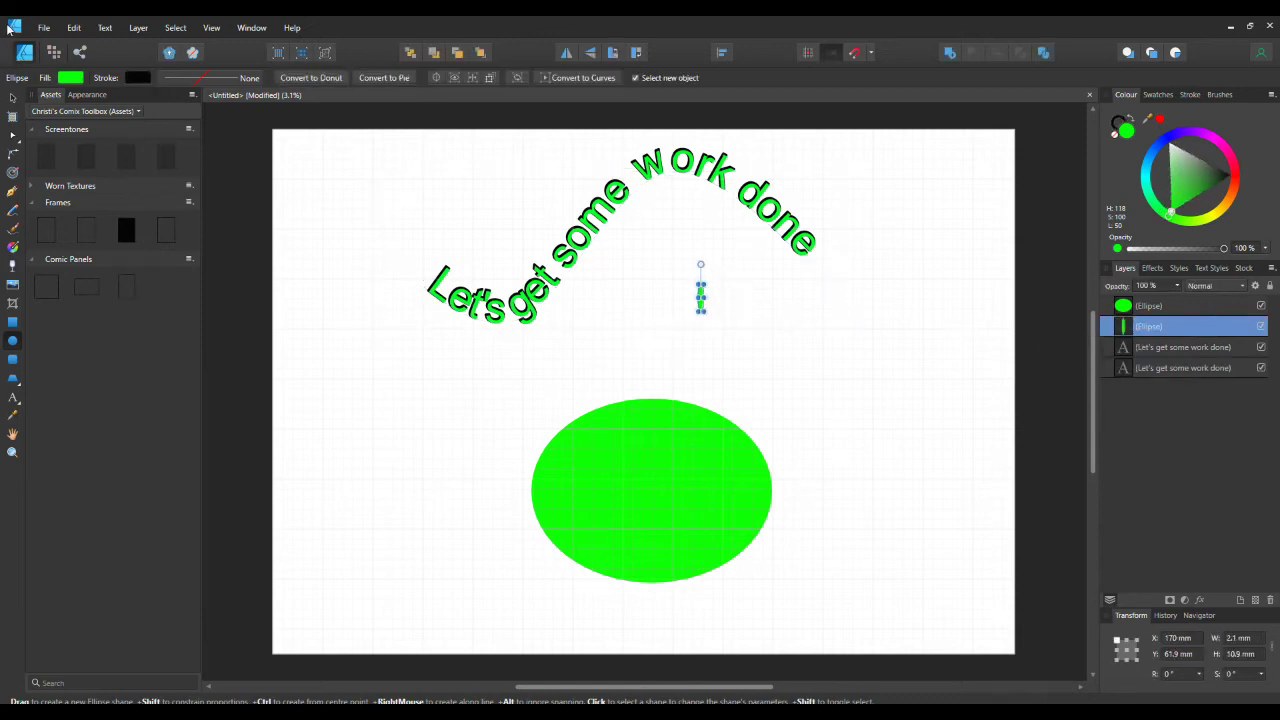
pyautogui.click(44, 27)
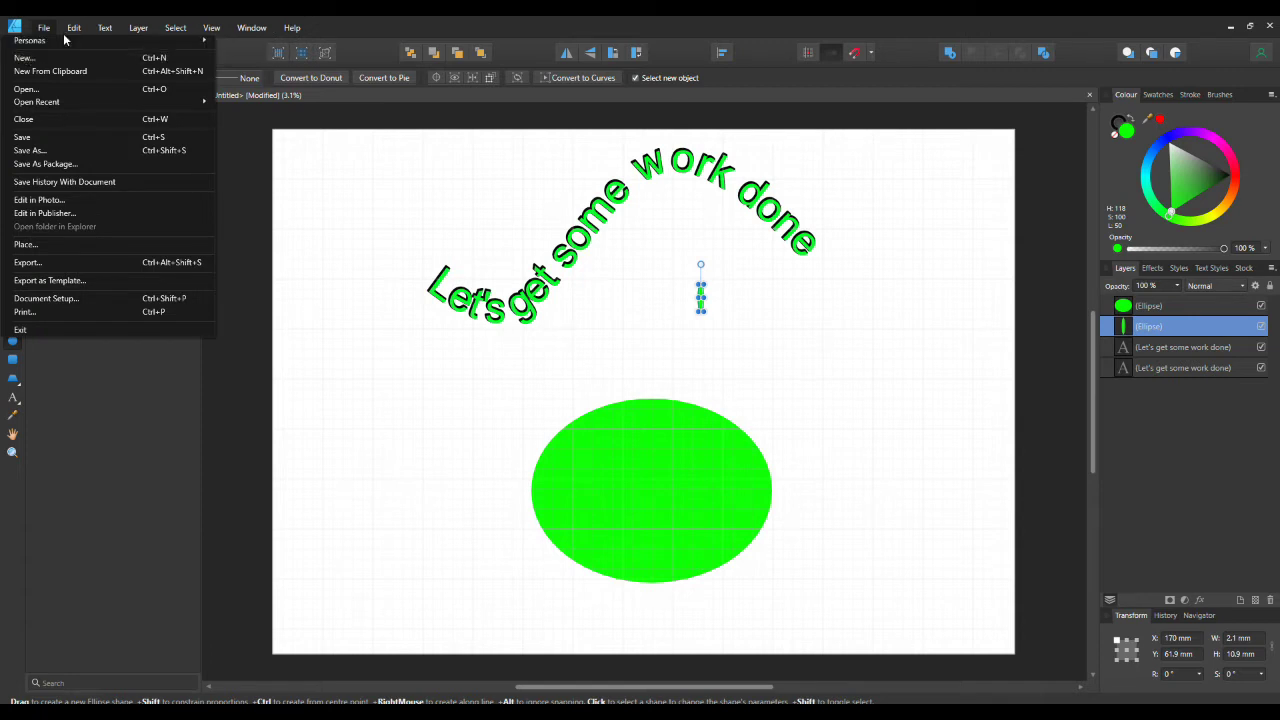
pyautogui.click(68, 43)
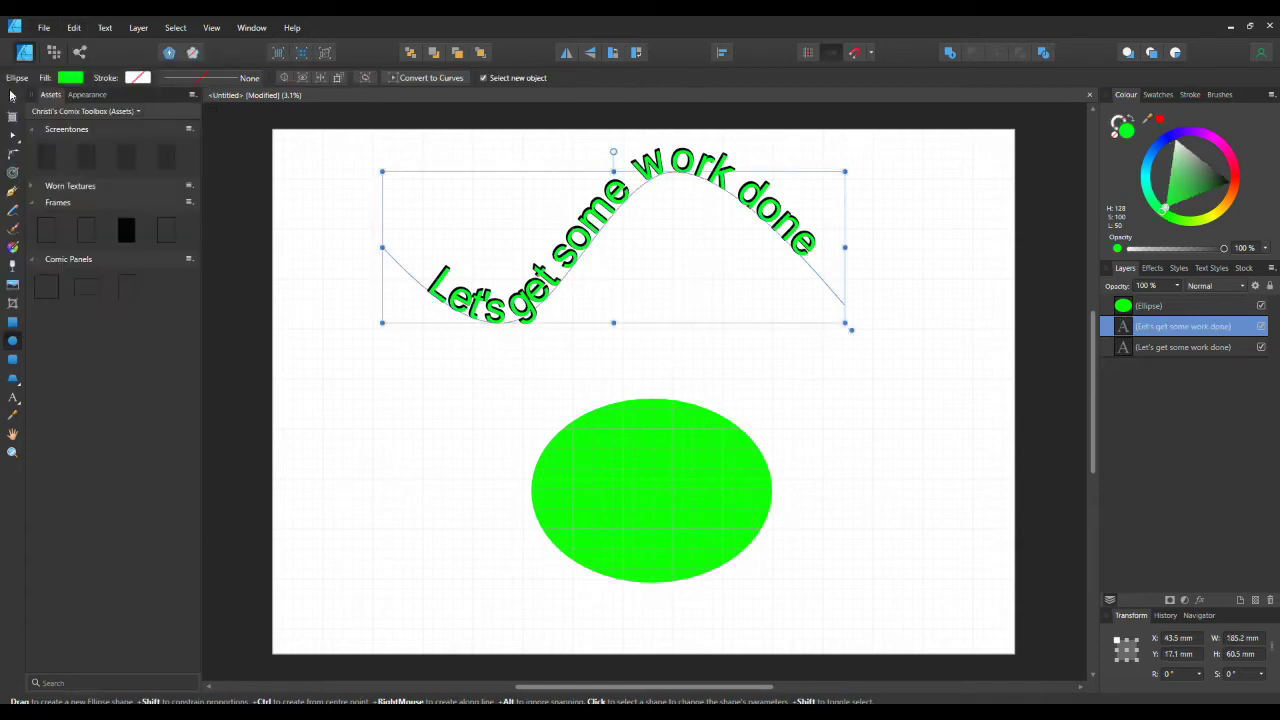
pyautogui.click(12, 97)
pyautogui.moveTo(572, 293)
pyautogui.mouseDown()
pyautogui.moveTo(579, 336)
pyautogui.moveTo(567, 273)
pyautogui.mouseUp()
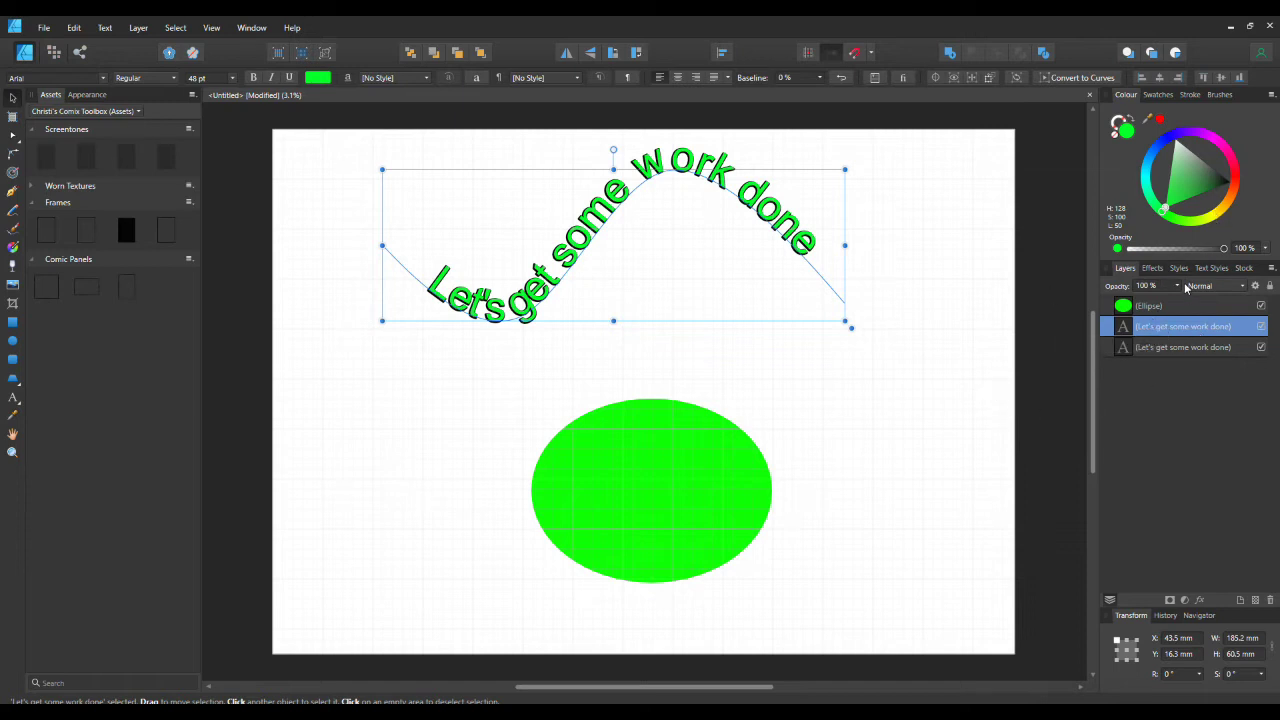
pyautogui.click(1153, 268)
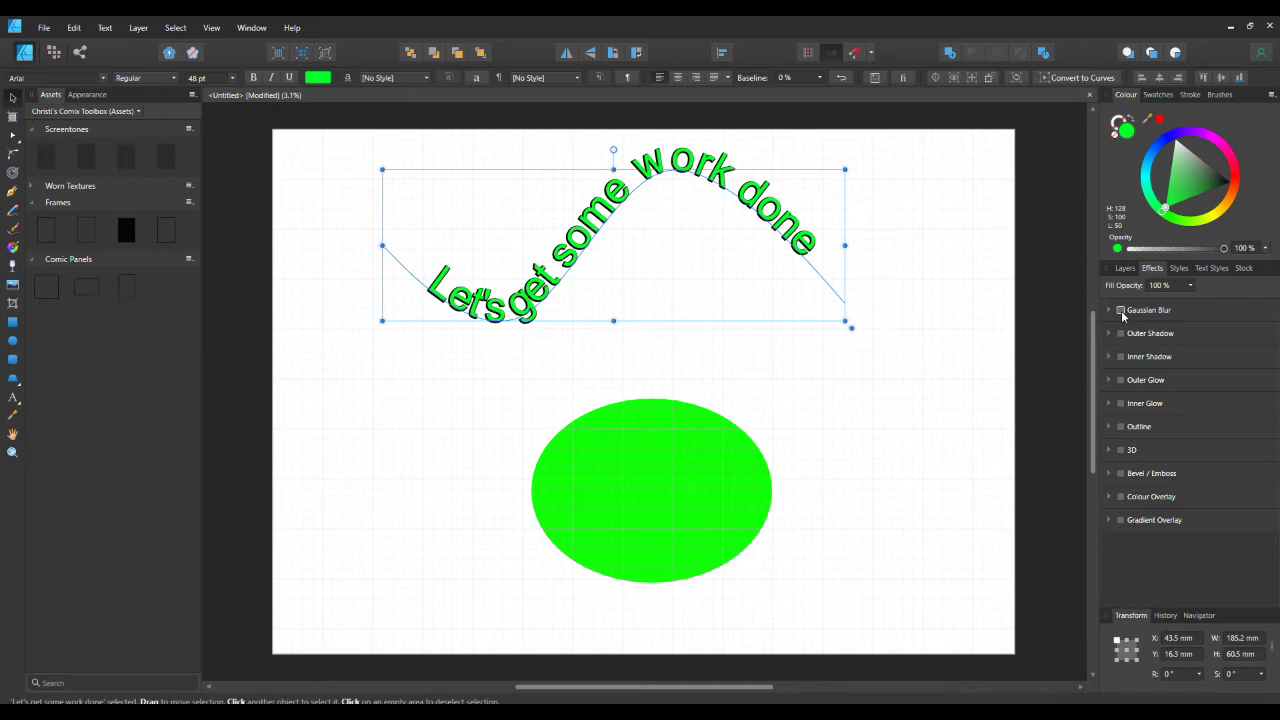
# Step: Enable Gaussian Blur on the green text, test the radius, then reset it to 0 px
pyautogui.click(1121, 310)
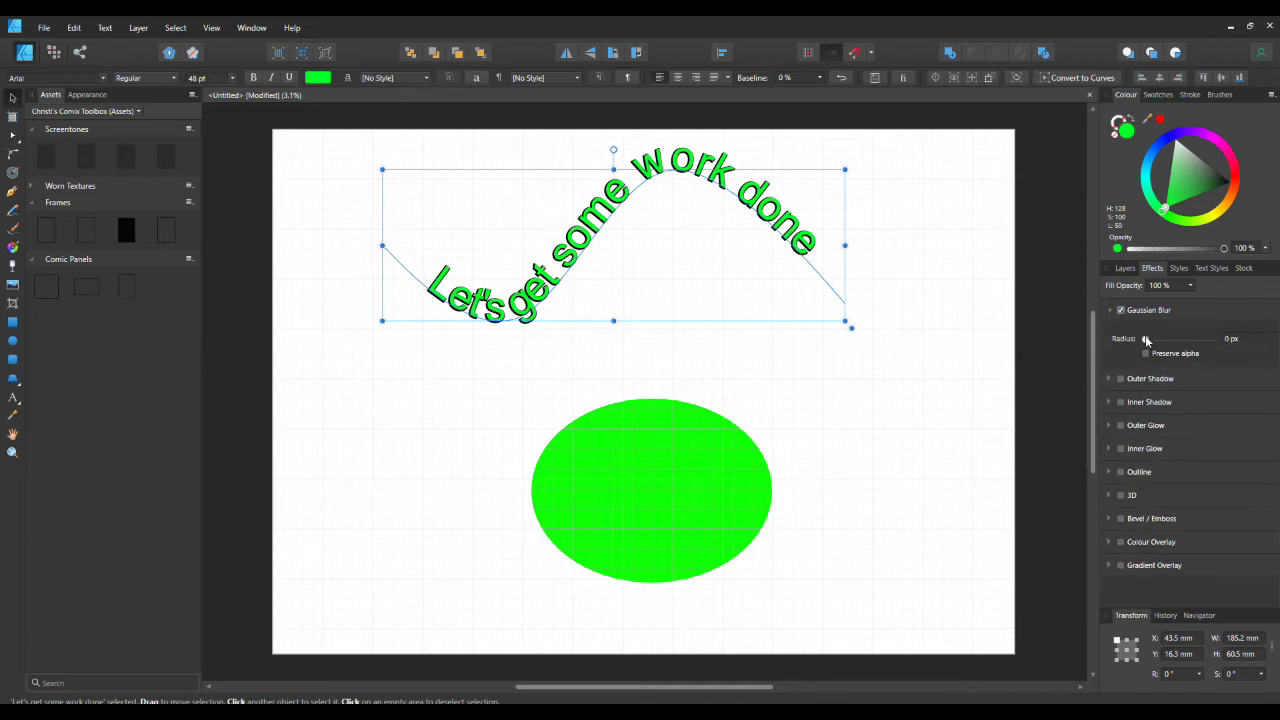
pyautogui.moveTo(1146, 340)
pyautogui.mouseDown()
pyautogui.moveTo(1215, 339)
pyautogui.moveTo(1152, 340)
pyautogui.moveTo(1165, 340)
pyautogui.mouseUp()
pyautogui.moveTo(594, 229); pyautogui.dragTo(612, 309)
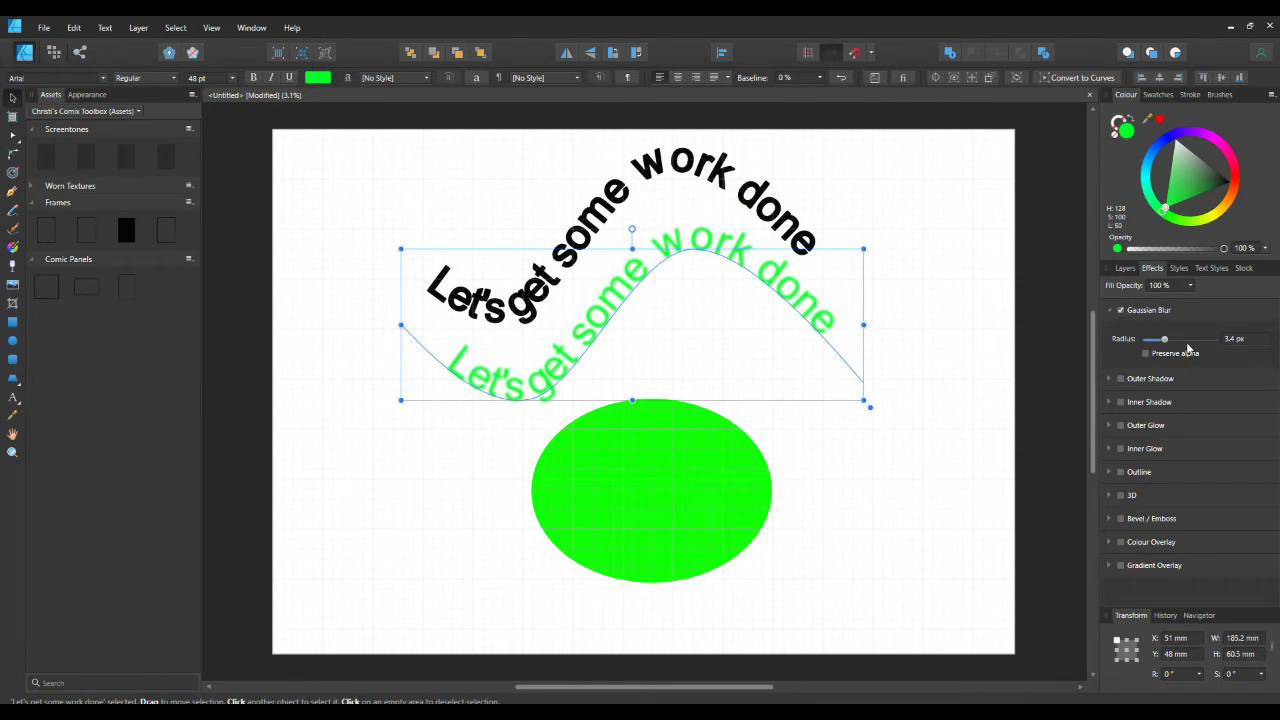
pyautogui.moveTo(1164, 343)
pyautogui.mouseDown()
pyautogui.moveTo(1182, 343)
pyautogui.moveTo(1147, 341)
pyautogui.moveTo(1214, 342)
pyautogui.moveTo(1145, 341)
pyautogui.mouseUp()
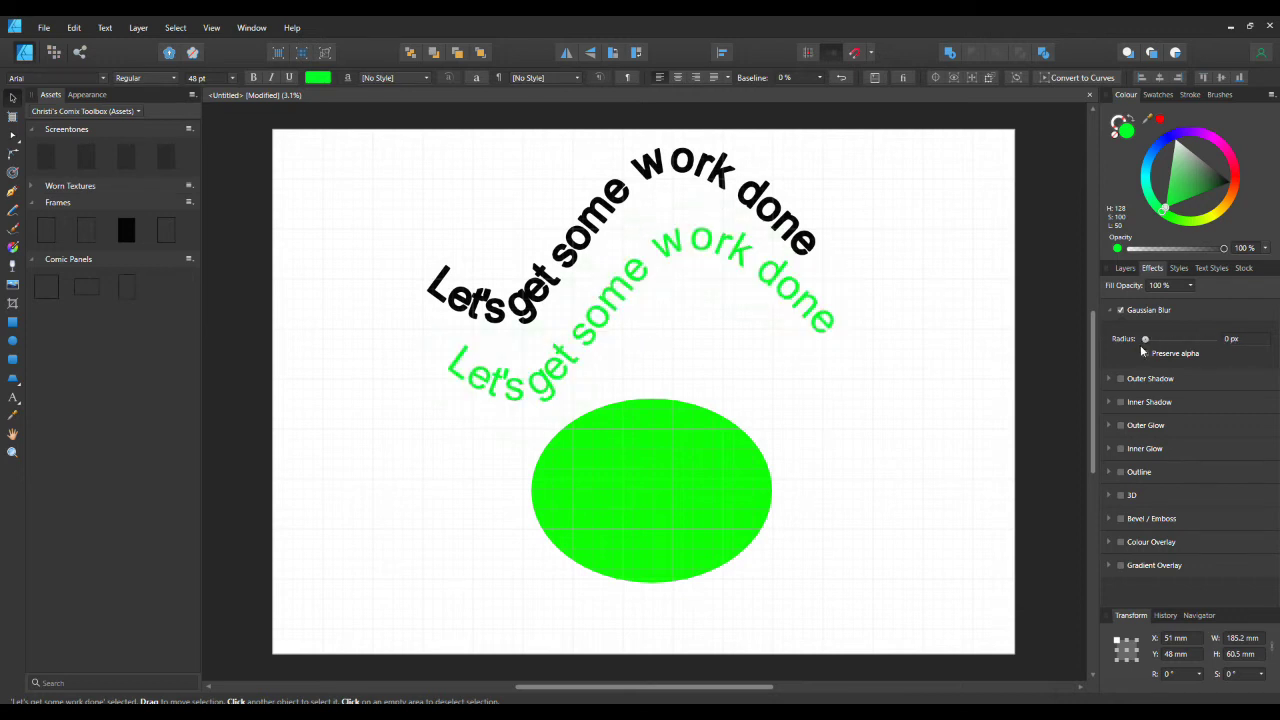
pyautogui.moveTo(628, 300); pyautogui.dragTo(607, 225)
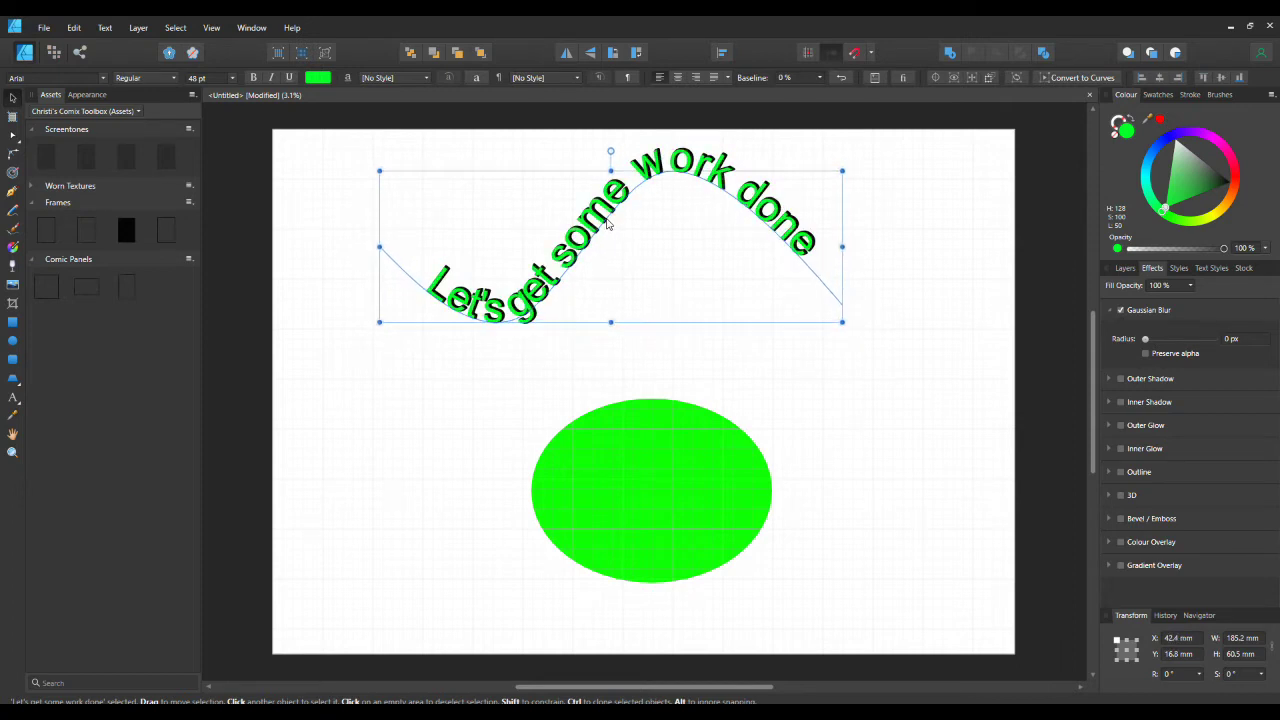
# Step: Apply Gaussian Blur with Preserve alpha to the green ellipse, trying 16.4 and 100 px before returning to 0 px
pyautogui.click(640, 442)
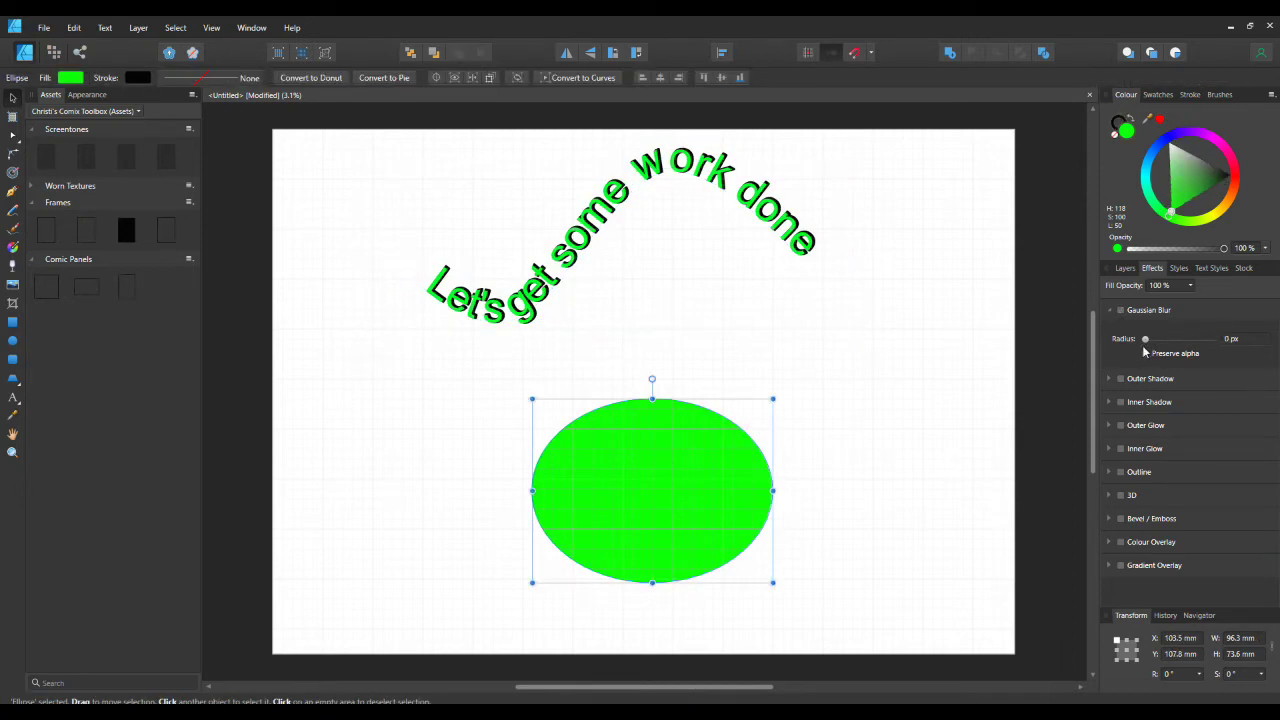
pyautogui.moveTo(1146, 339); pyautogui.dragTo(1219, 346)
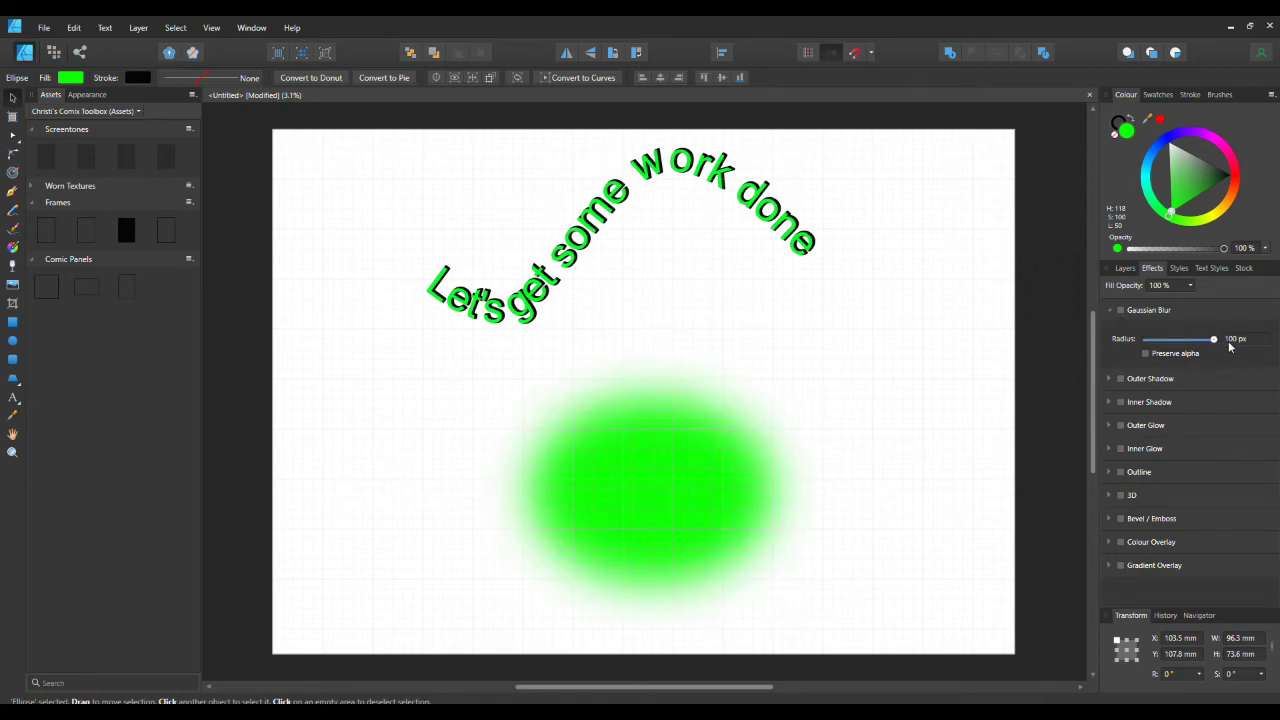
pyautogui.moveTo(1213, 344); pyautogui.dragTo(1180, 340)
pyautogui.click(644, 460)
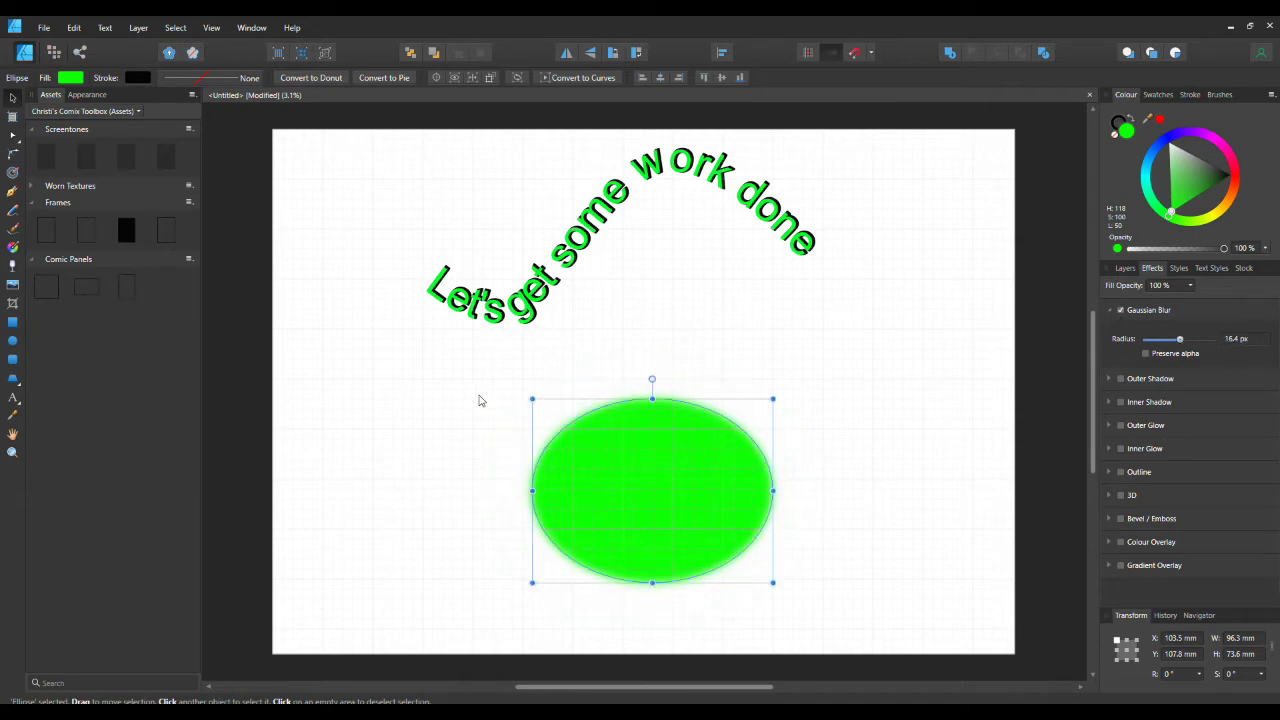
pyautogui.moveTo(1180, 342); pyautogui.dragTo(1112, 350)
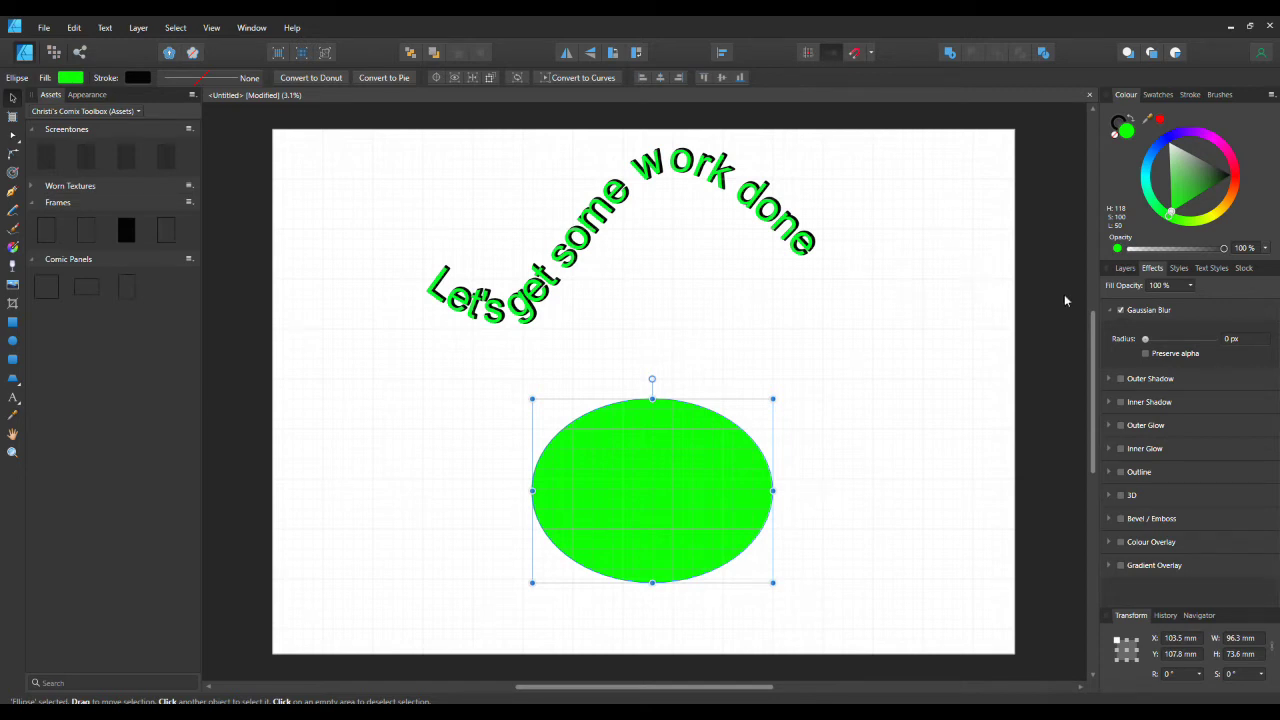
pyautogui.click(1145, 355)
pyautogui.moveTo(1145, 340)
pyautogui.mouseDown()
pyautogui.moveTo(1232, 342)
pyautogui.moveTo(1146, 344)
pyautogui.mouseUp()
pyautogui.click(601, 216)
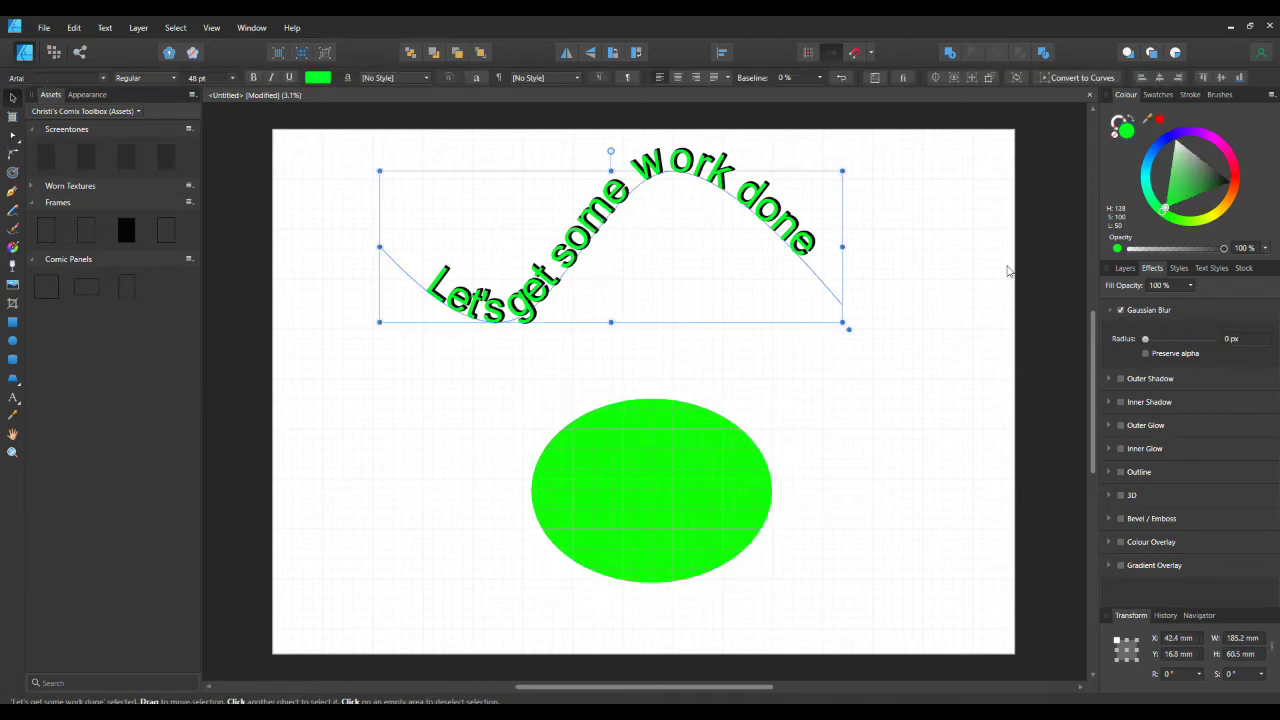
# Step: Try a 74.4 px Gaussian Blur with Preserve alpha on the curved text, then enable Outer Shadow at 50% opacity
pyautogui.click(1125, 268)
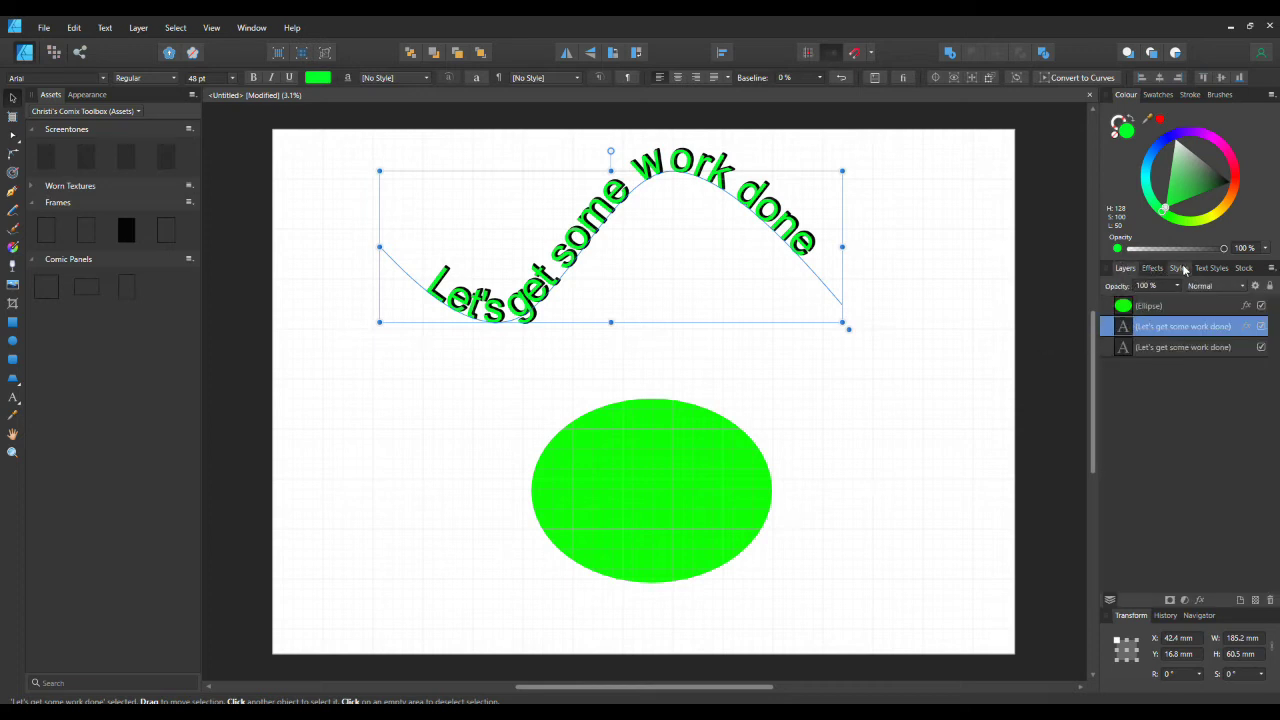
pyautogui.click(1179, 268)
pyautogui.click(1152, 268)
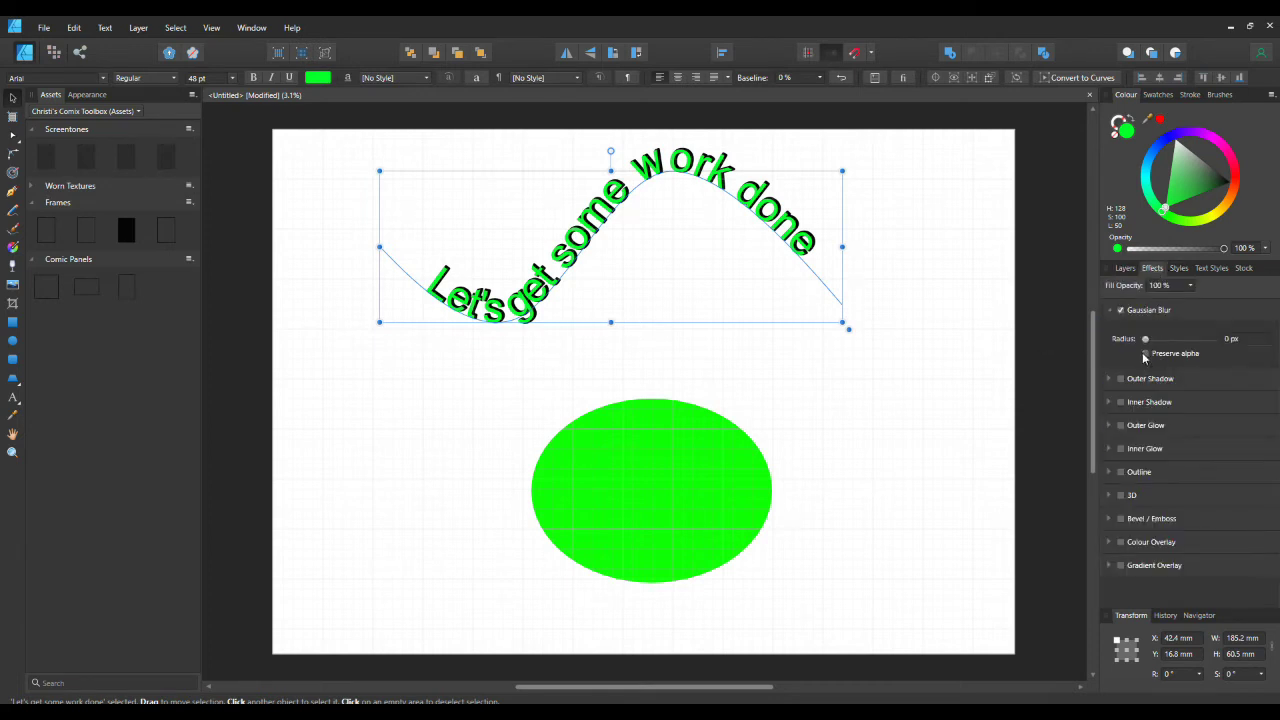
pyautogui.moveTo(1145, 339)
pyautogui.mouseDown()
pyautogui.moveTo(1211, 339)
pyautogui.moveTo(1145, 339)
pyautogui.mouseUp()
pyautogui.click(1145, 354)
pyautogui.moveTo(1146, 340); pyautogui.dragTo(1110, 344)
pyautogui.click(1146, 354)
pyautogui.click(1110, 379)
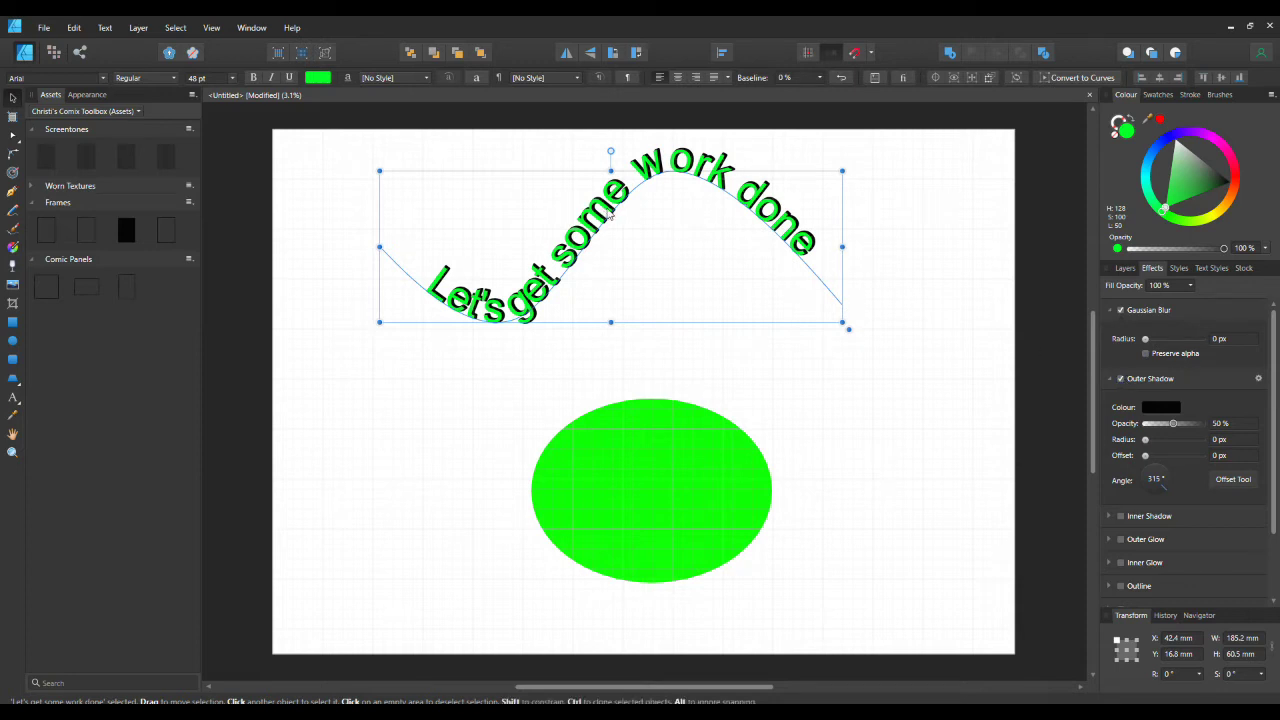
# Step: Turn off the text's Gaussian Blur and set its Outer Shadow to 398.1 px offset, 279°, 100% opacity
pyautogui.click(1121, 311)
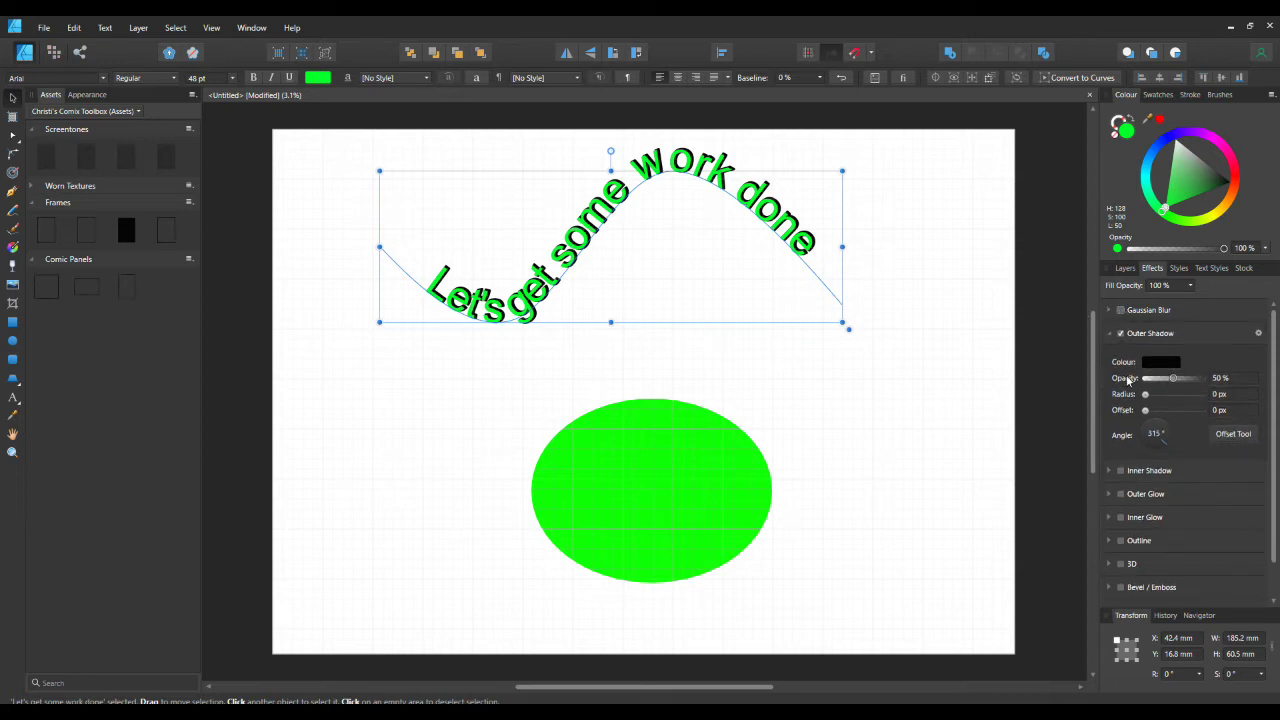
pyautogui.click(1145, 411)
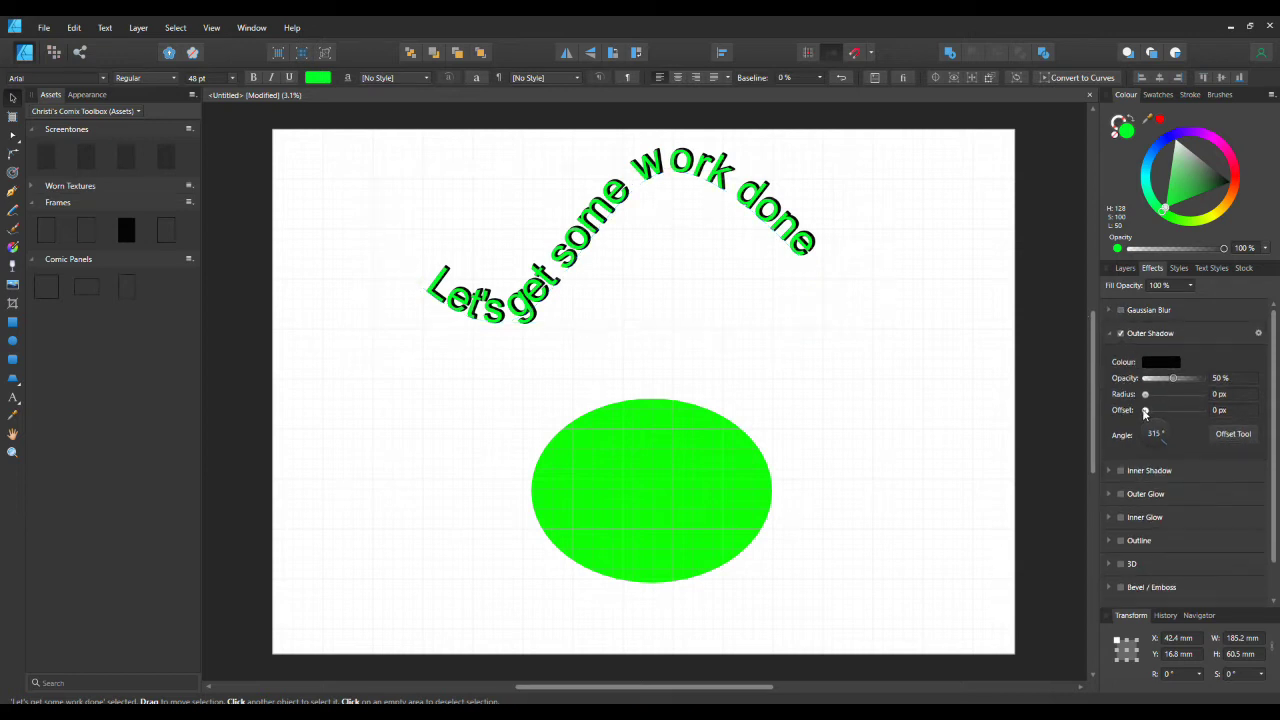
pyautogui.moveTo(1146, 412); pyautogui.dragTo(1186, 413)
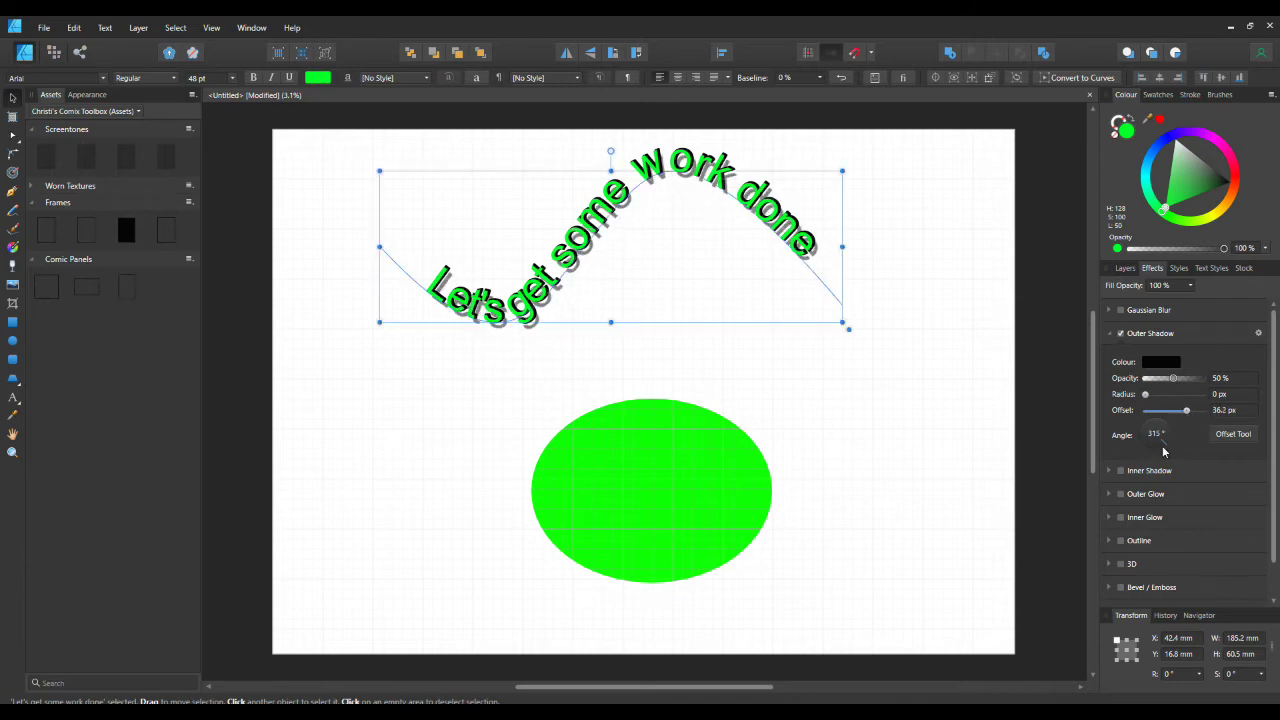
pyautogui.moveTo(1165, 447); pyautogui.dragTo(1214, 413)
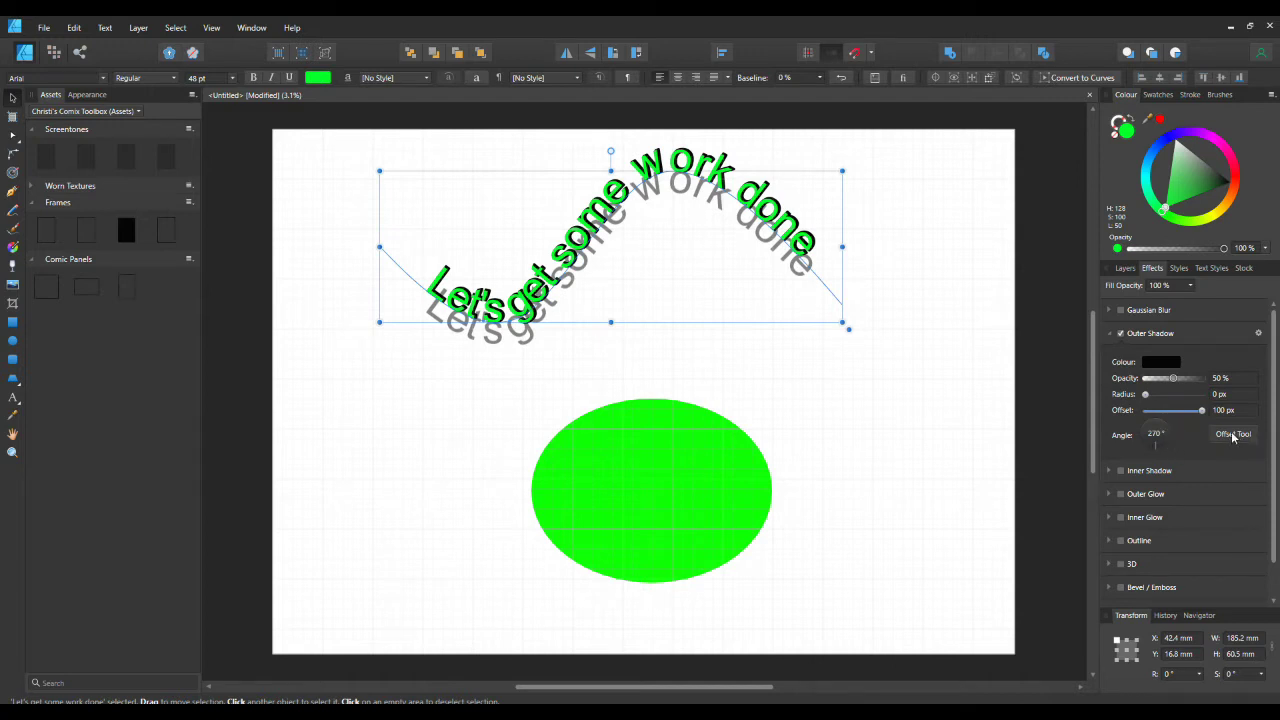
pyautogui.click(1238, 437)
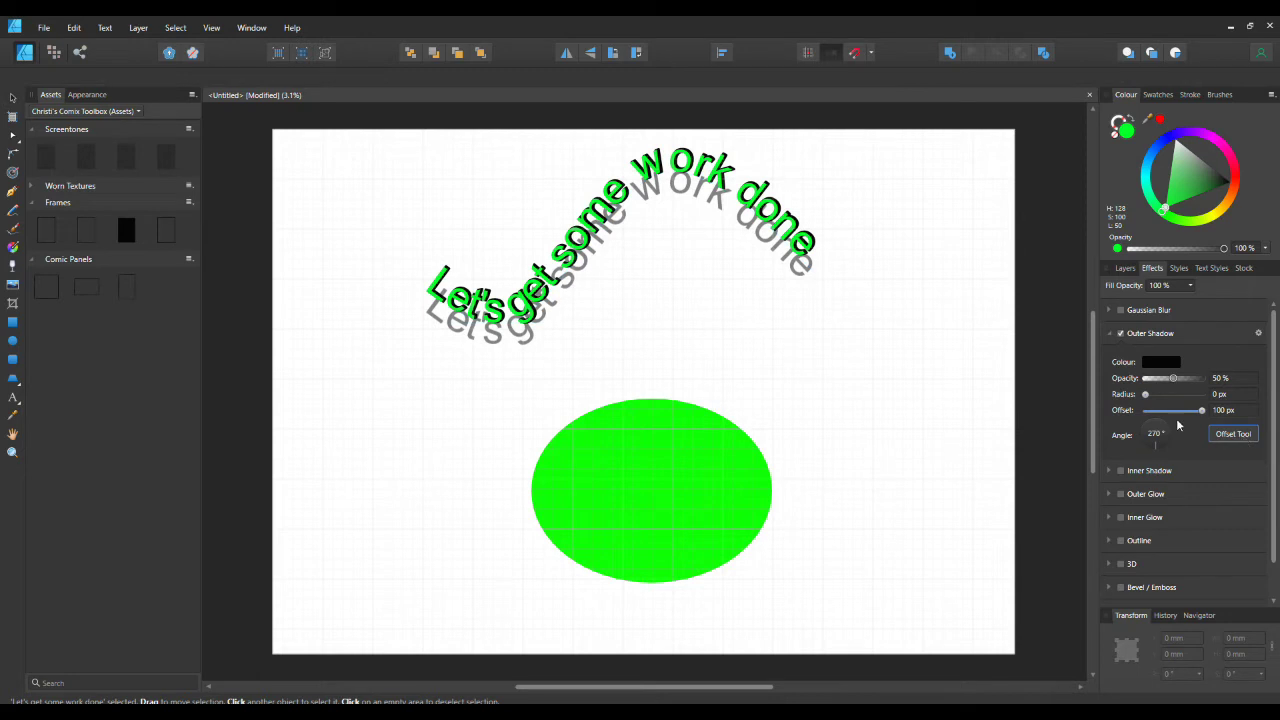
pyautogui.moveTo(623, 240); pyautogui.dragTo(635, 299)
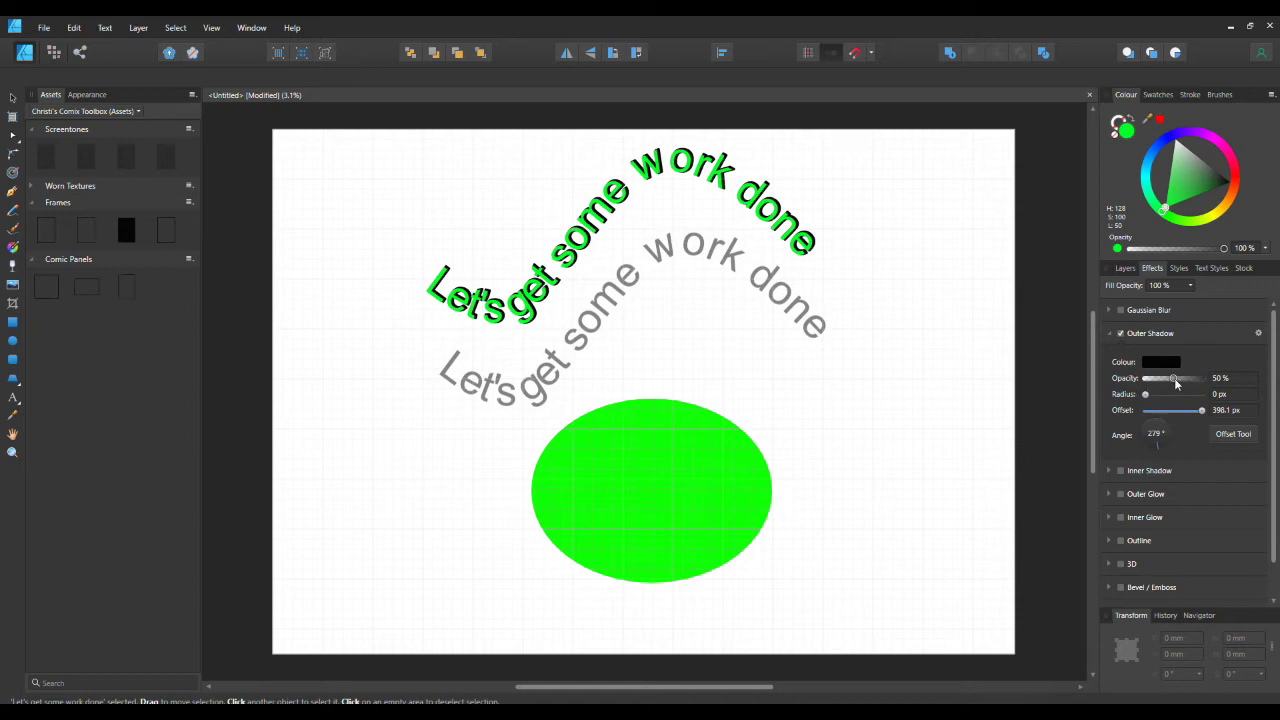
pyautogui.moveTo(1175, 379); pyautogui.dragTo(1208, 383)
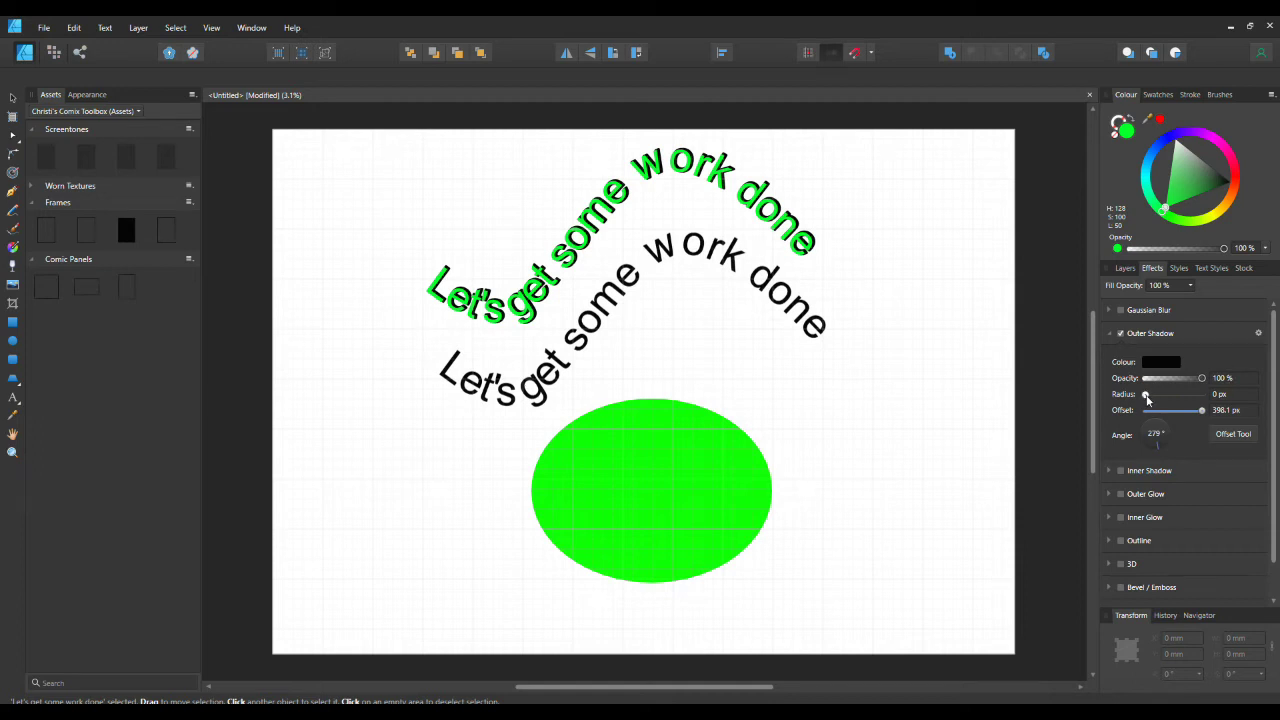
# Step: Try blurring and repositioning the text's black shadow, then reduce its offset to 0.7 px at 270°
pyautogui.moveTo(1146, 396); pyautogui.dragTo(1206, 398)
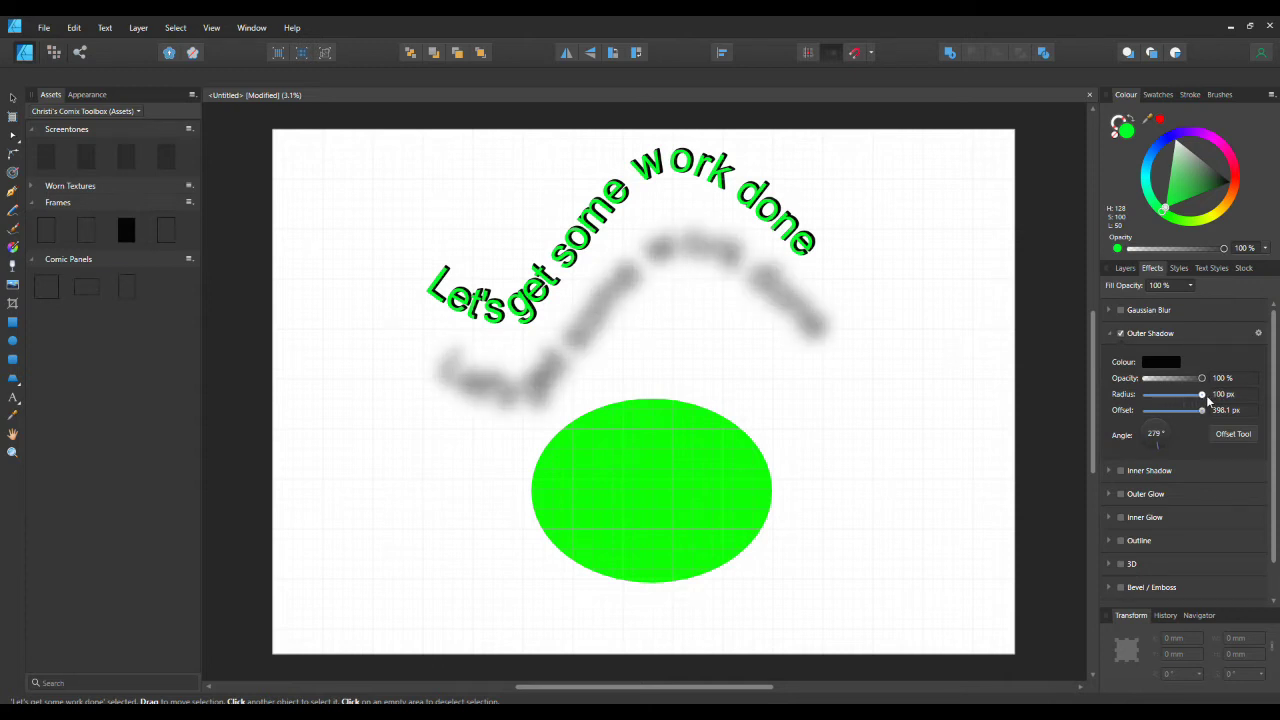
pyautogui.moveTo(1203, 398); pyautogui.dragTo(1145, 400)
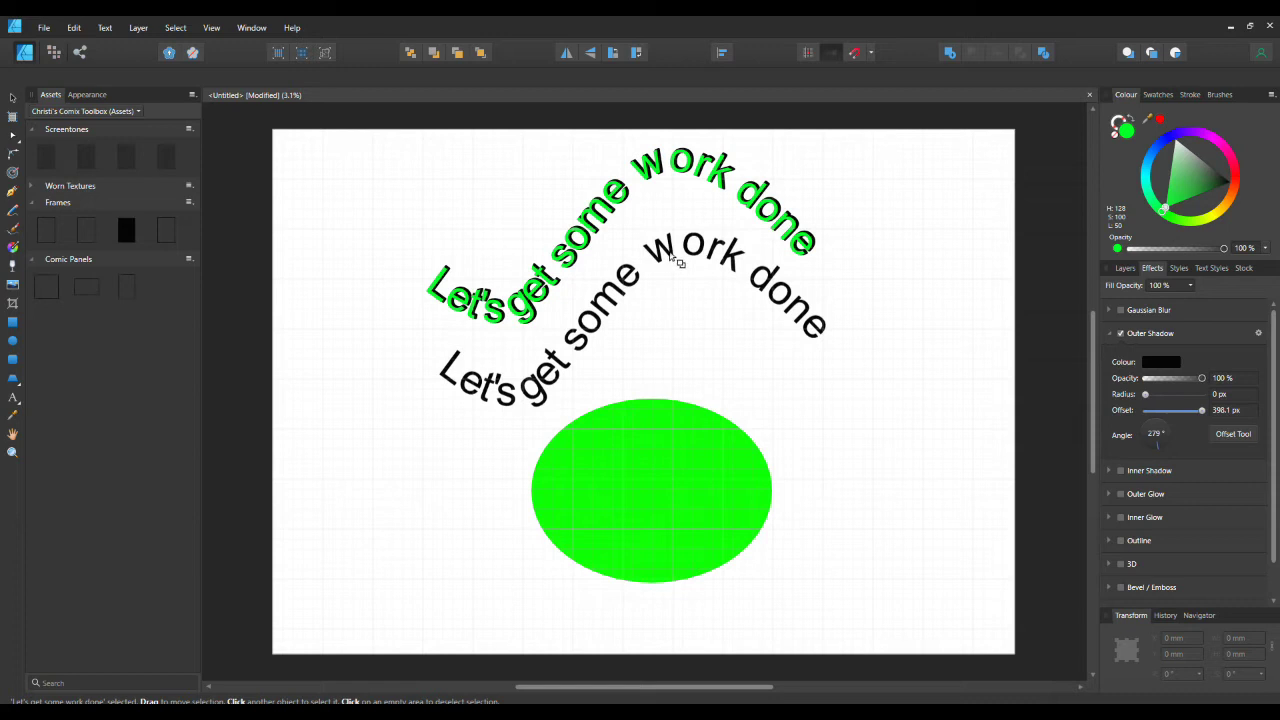
pyautogui.moveTo(670, 258); pyautogui.dragTo(674, 251)
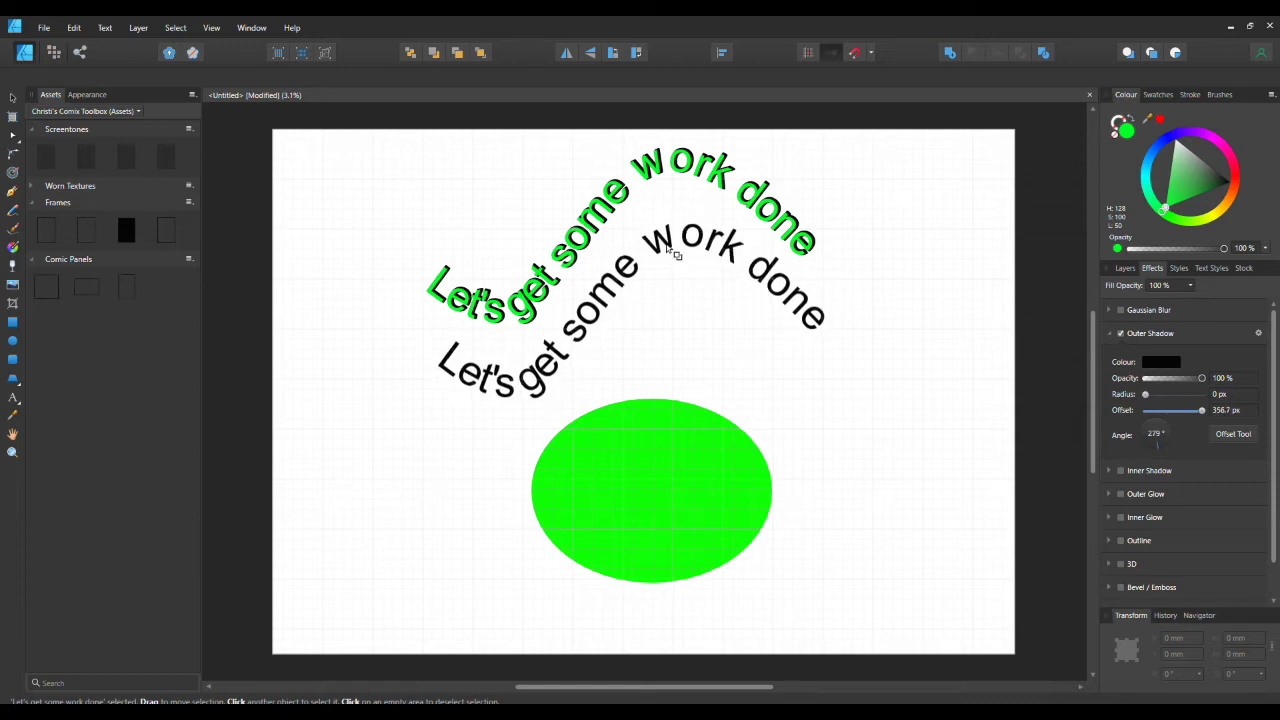
pyautogui.click(1234, 434)
pyautogui.moveTo(766, 282); pyautogui.dragTo(860, 268)
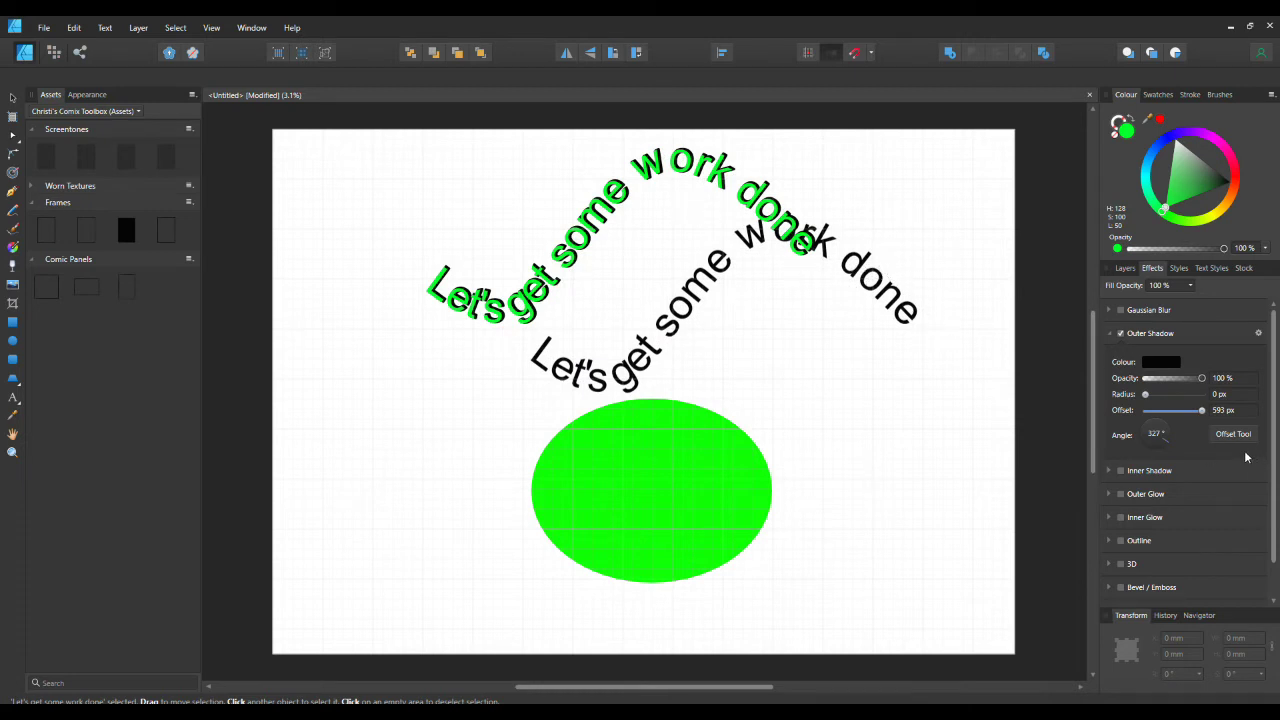
pyautogui.moveTo(1202, 413); pyautogui.dragTo(1154, 410)
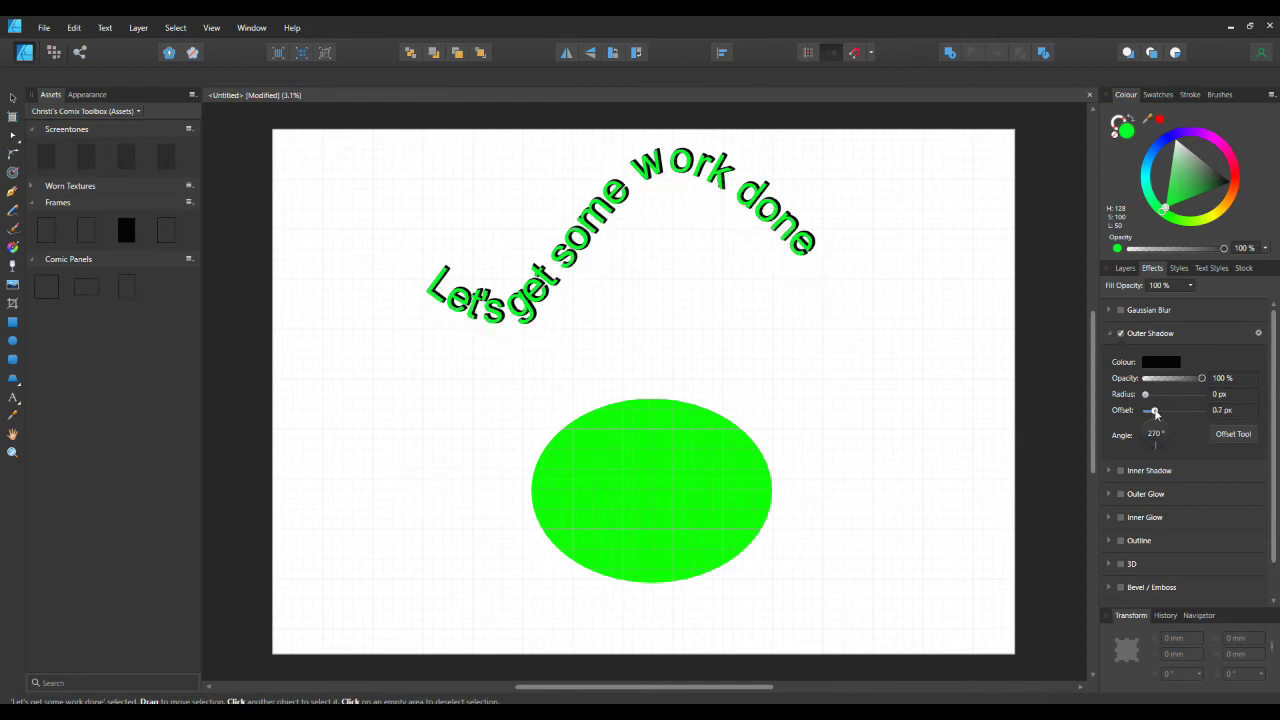
# Step: Recolour the text's outer shadow blue and try a 42.4 px offset before collapsing its settings
pyautogui.click(1167, 364)
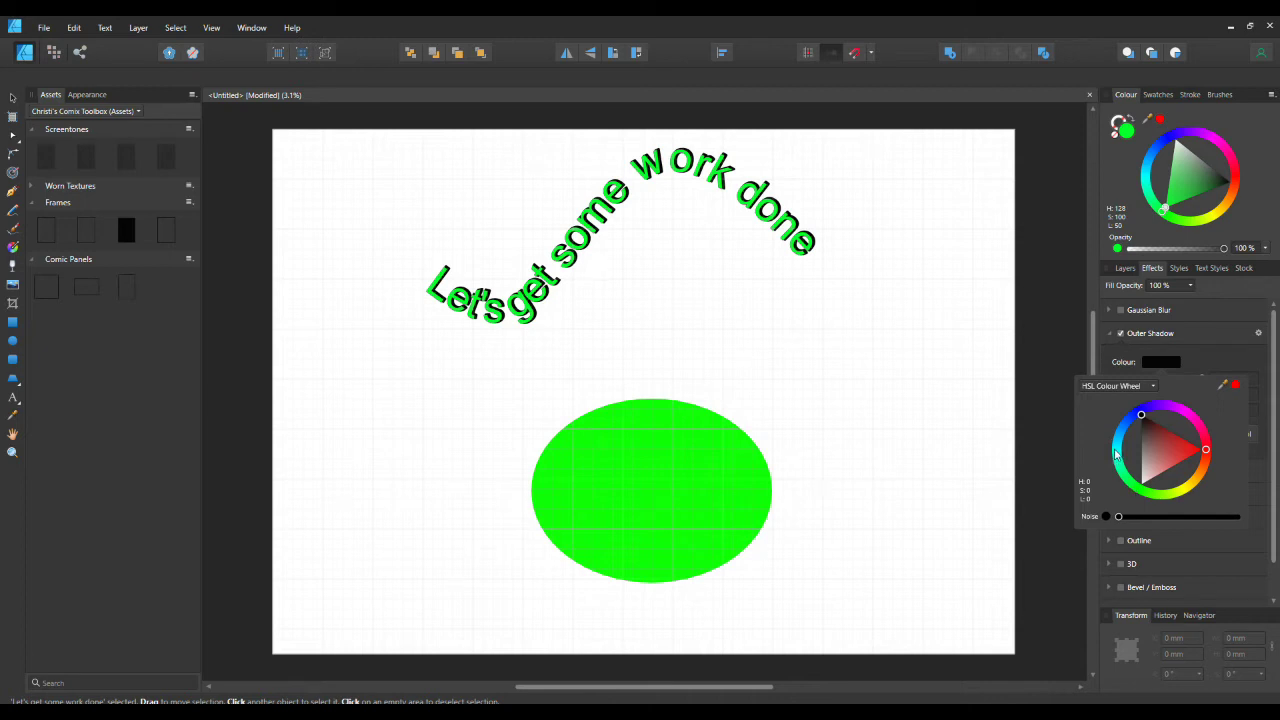
pyautogui.click(1124, 431)
pyautogui.moveTo(1124, 431); pyautogui.dragTo(1134, 420)
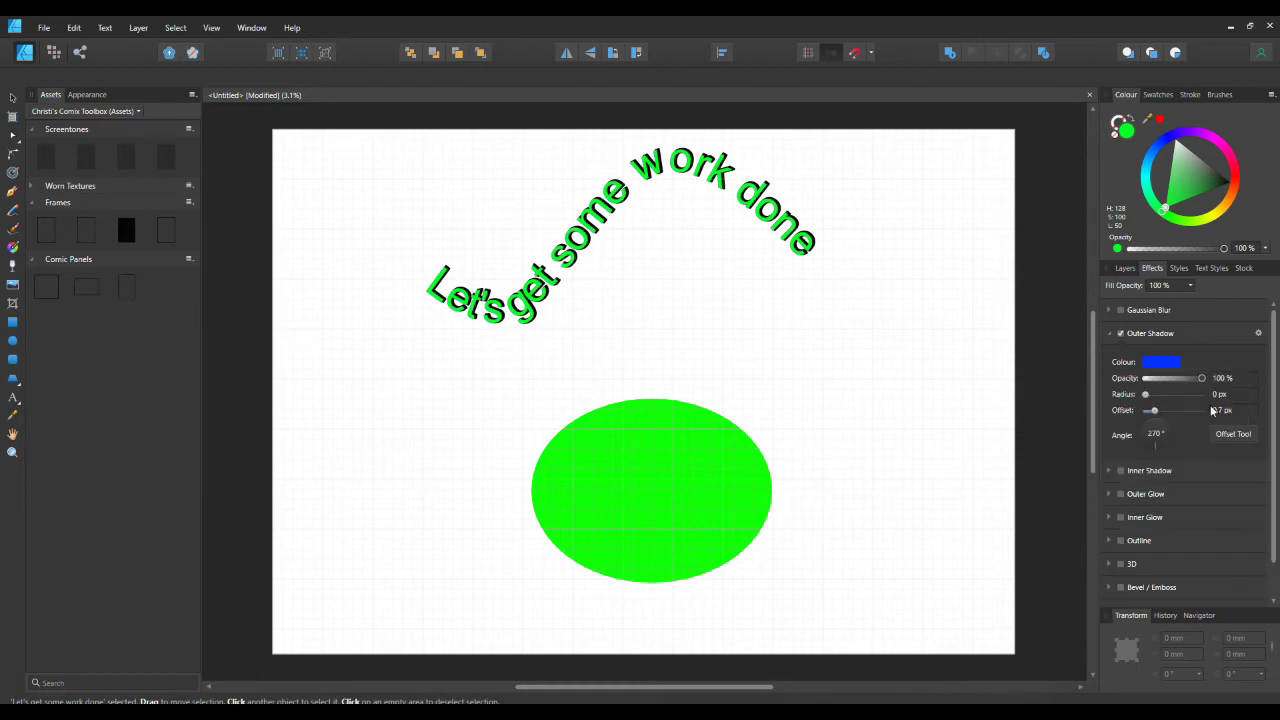
pyautogui.moveTo(1155, 417)
pyautogui.mouseDown()
pyautogui.moveTo(1191, 419)
pyautogui.moveTo(1197, 382)
pyautogui.moveTo(1172, 386)
pyautogui.moveTo(1179, 413)
pyautogui.moveTo(1167, 415)
pyautogui.moveTo(1190, 412)
pyautogui.moveTo(1131, 410)
pyautogui.mouseUp()
pyautogui.click(1119, 334)
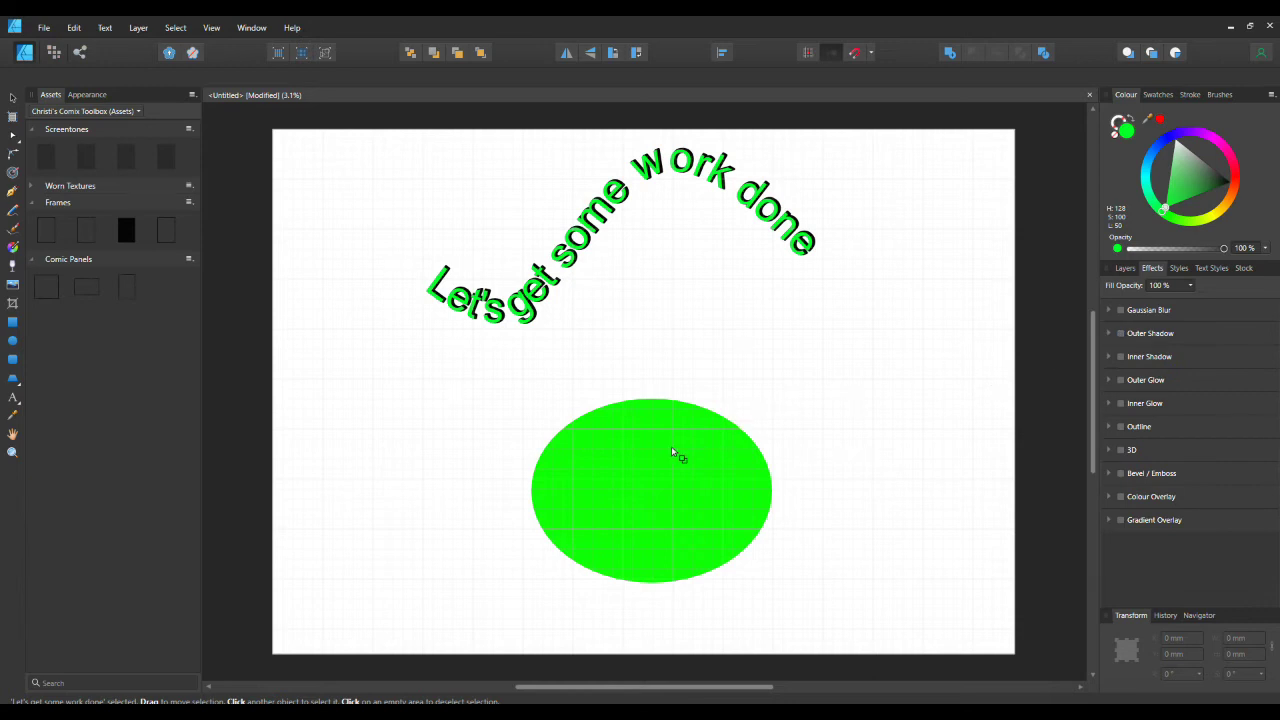
pyautogui.click(12, 97)
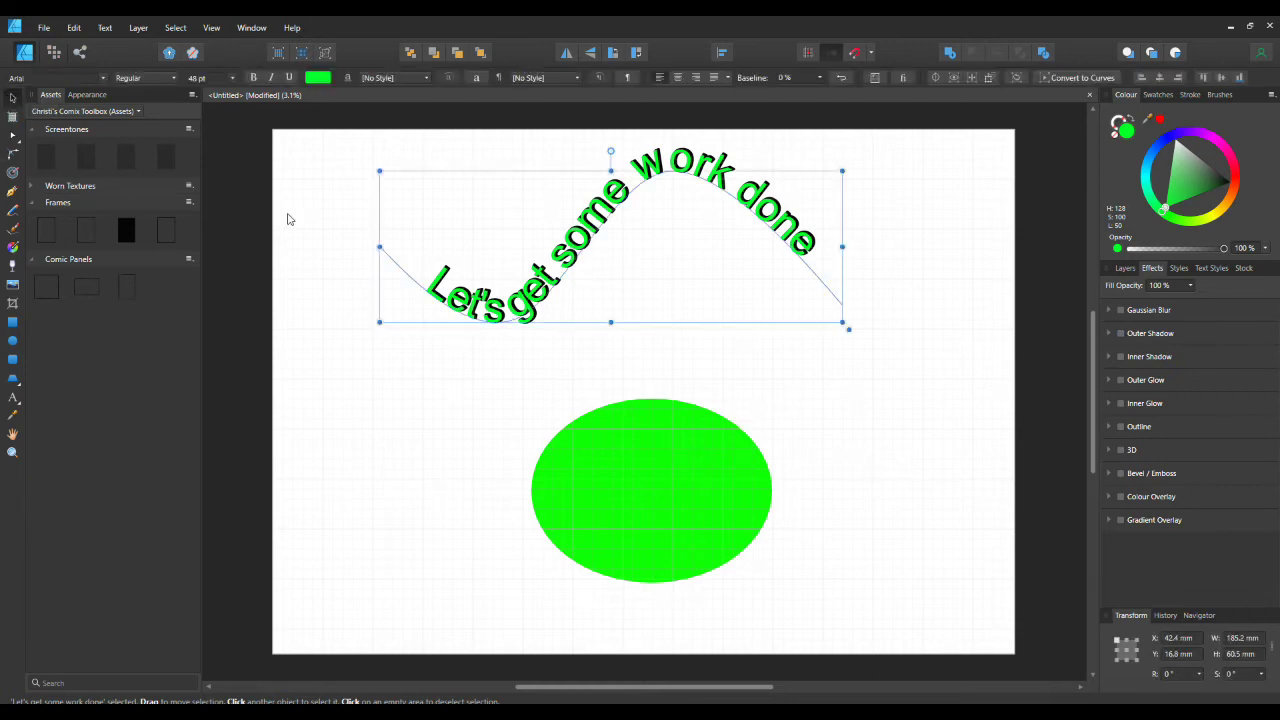
# Step: Give the green ellipse a solid black Outer Shadow at 100% opacity, 35.7 px offset, 293°
pyautogui.click(674, 455)
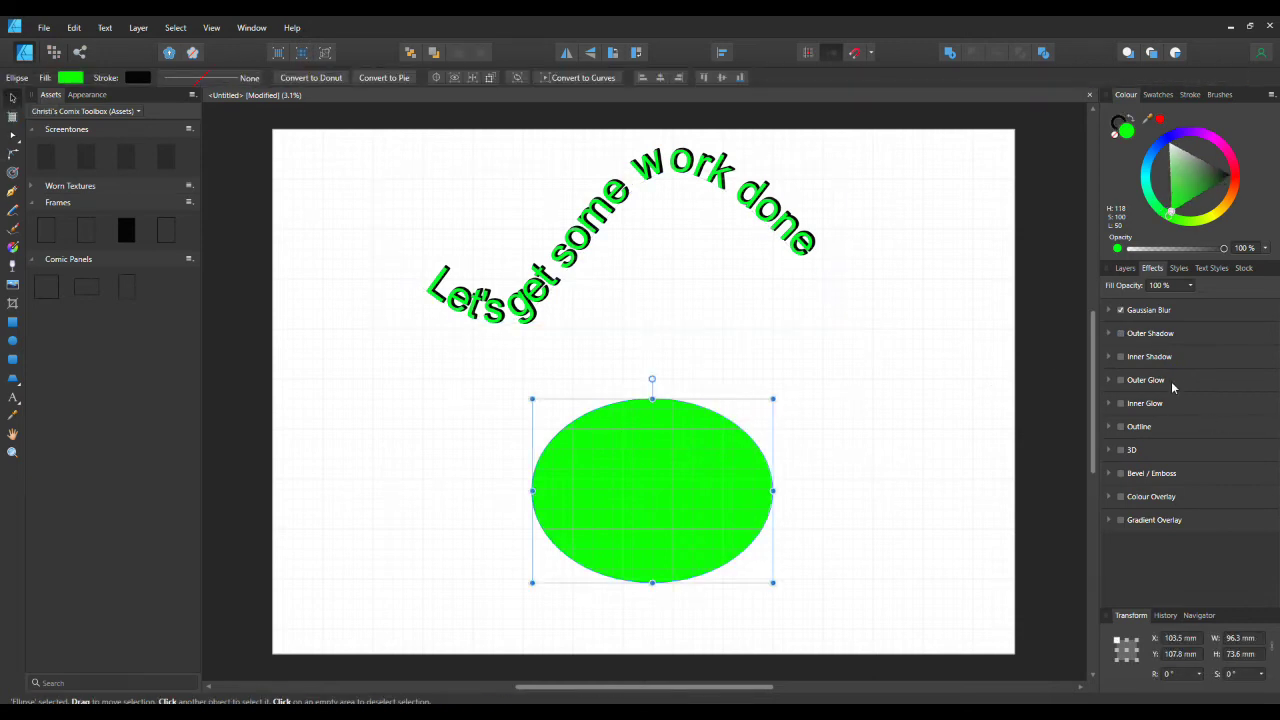
pyautogui.click(1122, 334)
pyautogui.click(1127, 336)
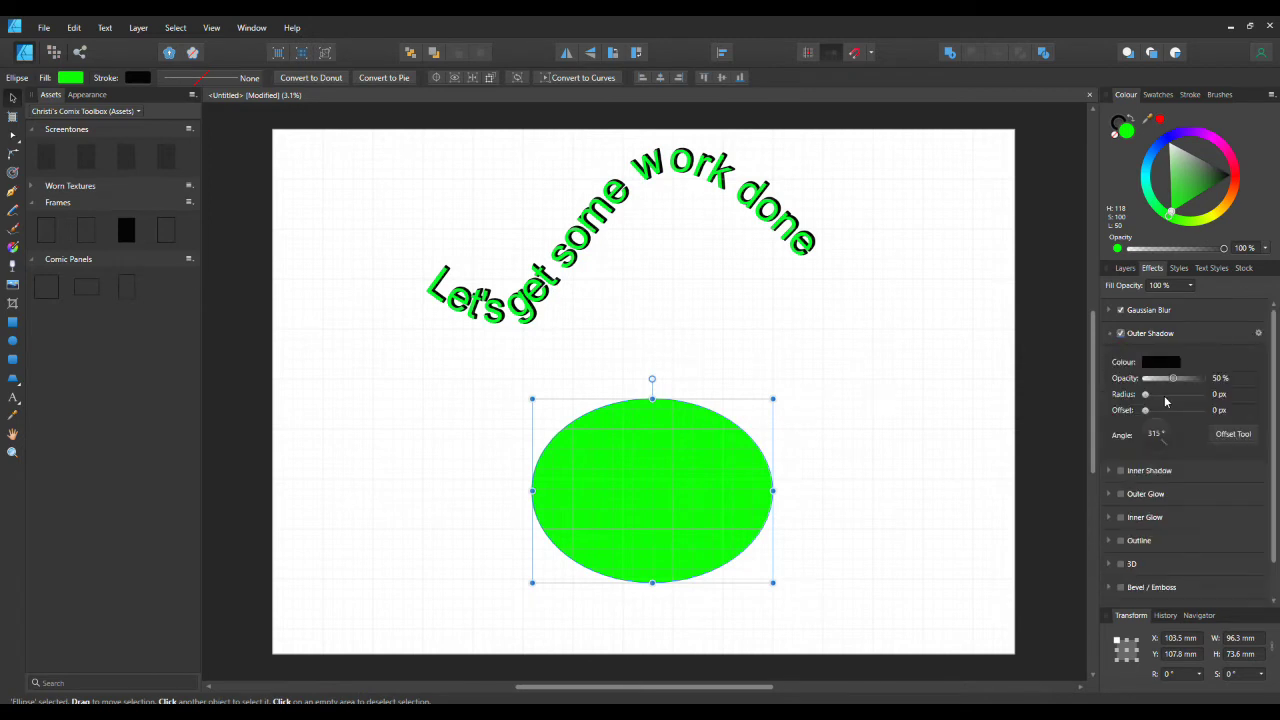
pyautogui.moveTo(1146, 410); pyautogui.dragTo(1238, 430)
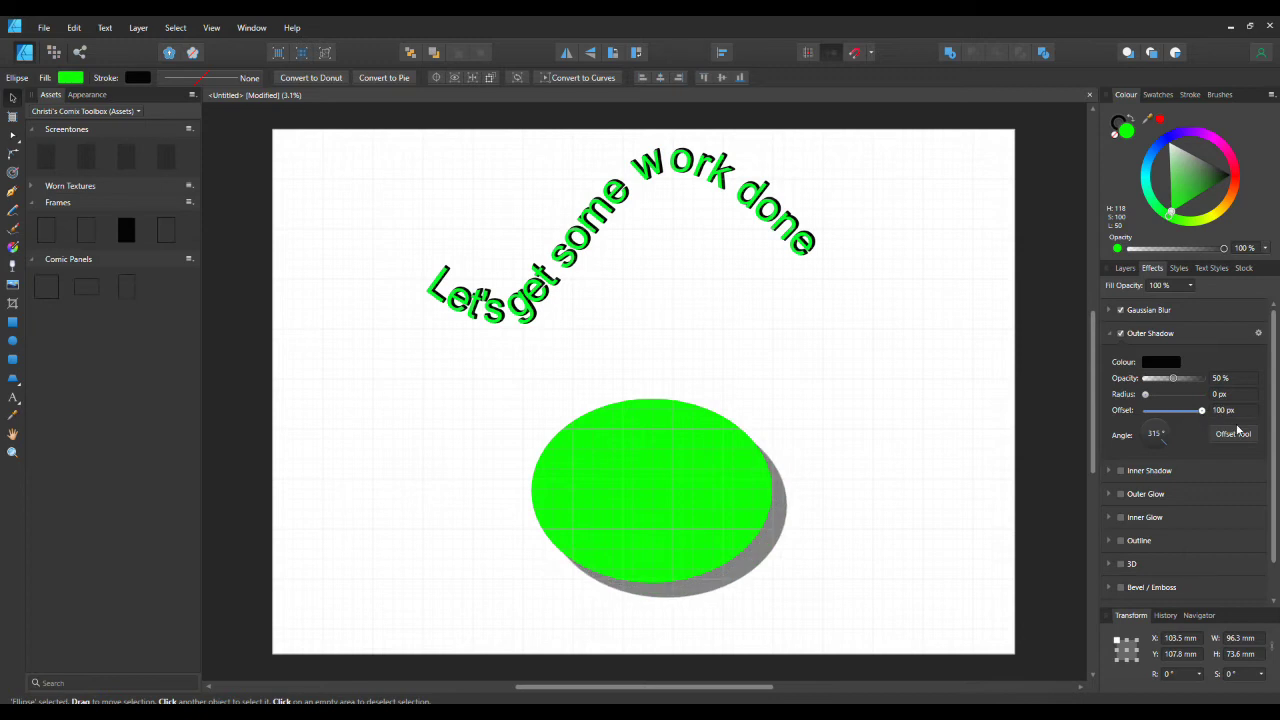
pyautogui.moveTo(1175, 383); pyautogui.dragTo(1212, 397)
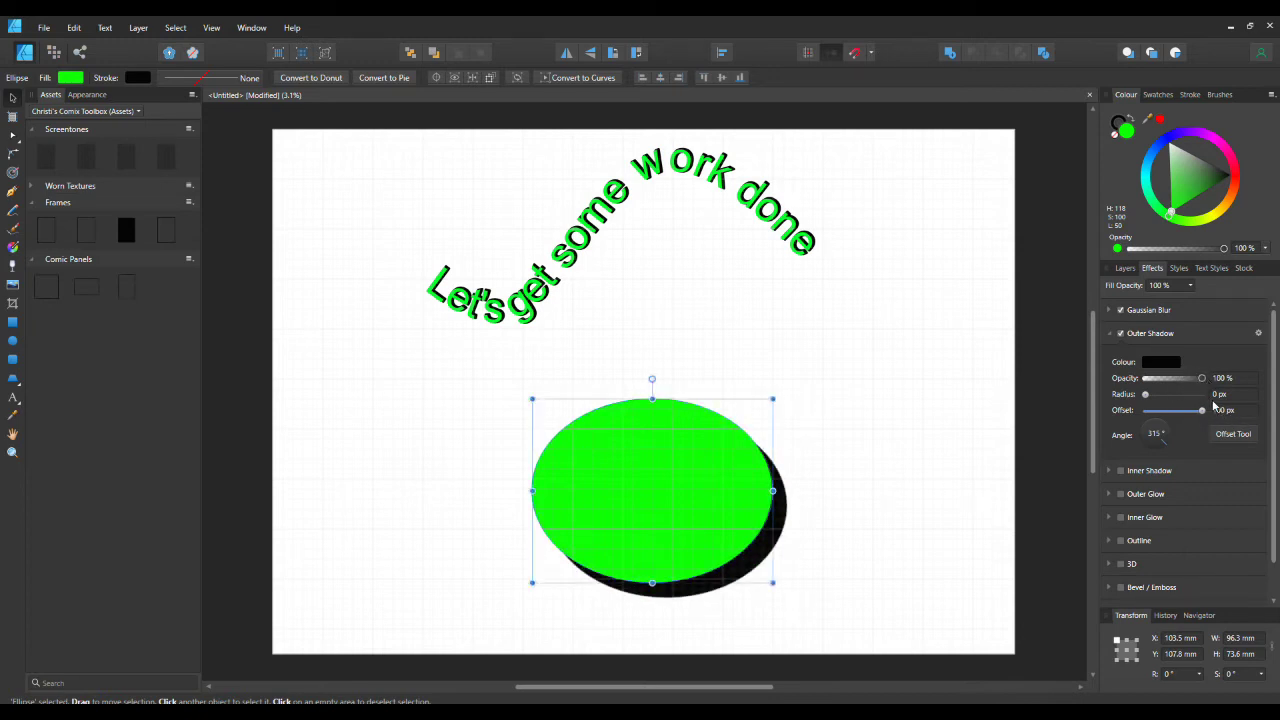
pyautogui.click(1245, 442)
pyautogui.moveTo(771, 530); pyautogui.dragTo(949, 562)
pyautogui.moveTo(1145, 396); pyautogui.dragTo(1122, 409)
pyautogui.moveTo(923, 503); pyautogui.dragTo(712, 500)
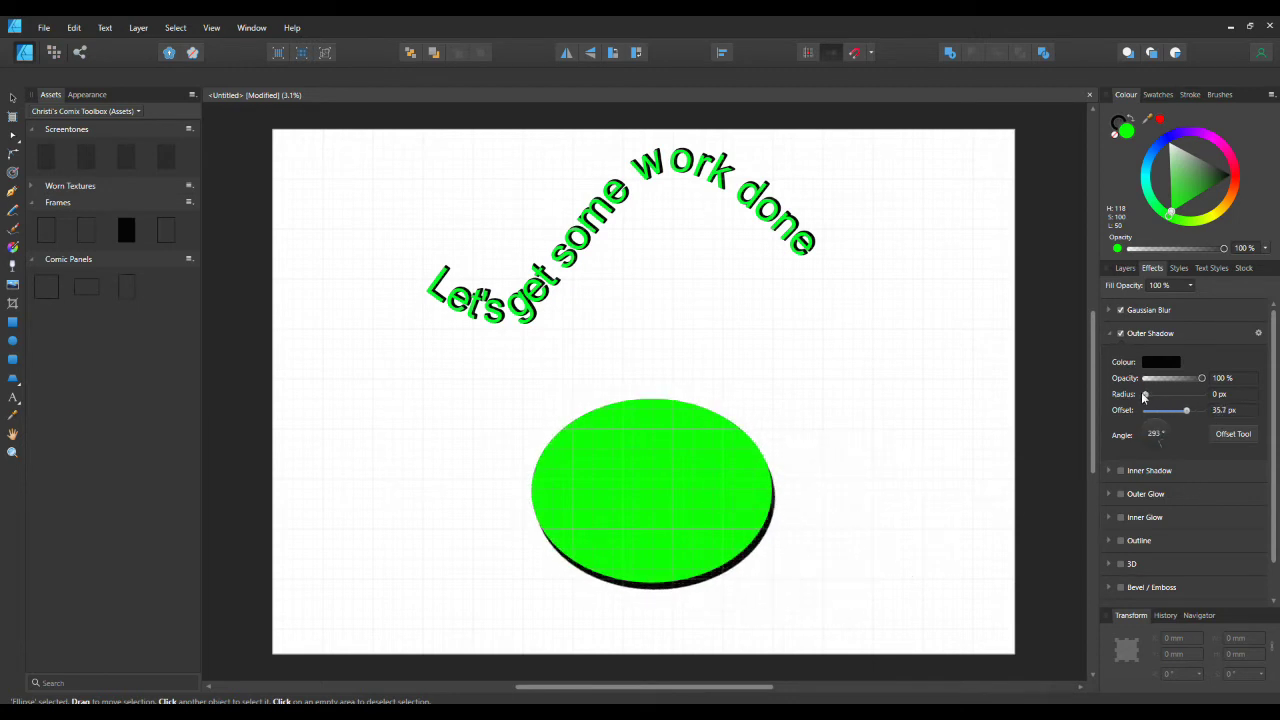
# Step: Experiment with the ellipse shadow's angle and offset, then switch its Outer Shadow off
pyautogui.moveTo(1189, 412); pyautogui.dragTo(1221, 412)
pyautogui.moveTo(1164, 453)
pyautogui.mouseDown()
pyautogui.moveTo(1129, 440)
pyautogui.moveTo(1133, 416)
pyautogui.moveTo(1172, 427)
pyautogui.moveTo(1160, 449)
pyautogui.moveTo(1178, 429)
pyautogui.moveTo(1156, 420)
pyautogui.moveTo(1174, 436)
pyautogui.mouseUp()
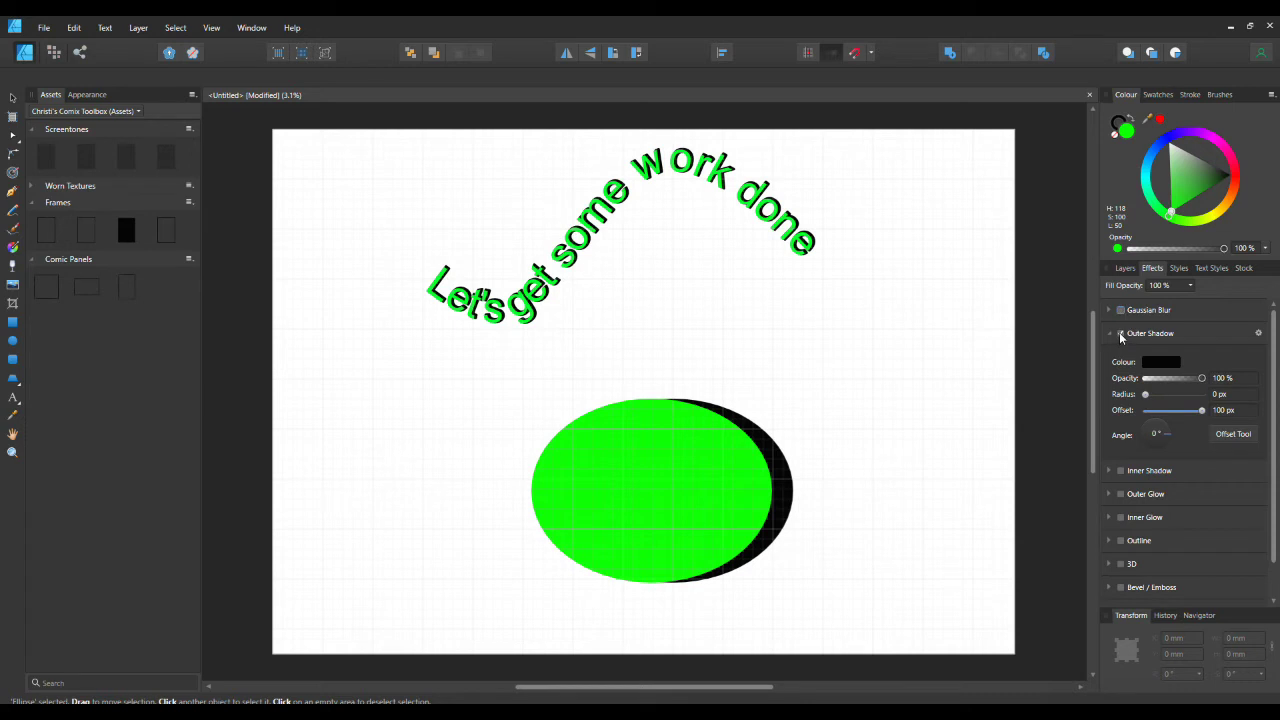
pyautogui.moveTo(1200, 416)
pyautogui.mouseDown()
pyautogui.moveTo(1154, 412)
pyautogui.moveTo(1190, 412)
pyautogui.moveTo(1165, 396)
pyautogui.moveTo(1212, 397)
pyautogui.moveTo(1145, 398)
pyautogui.moveTo(1216, 400)
pyautogui.mouseUp()
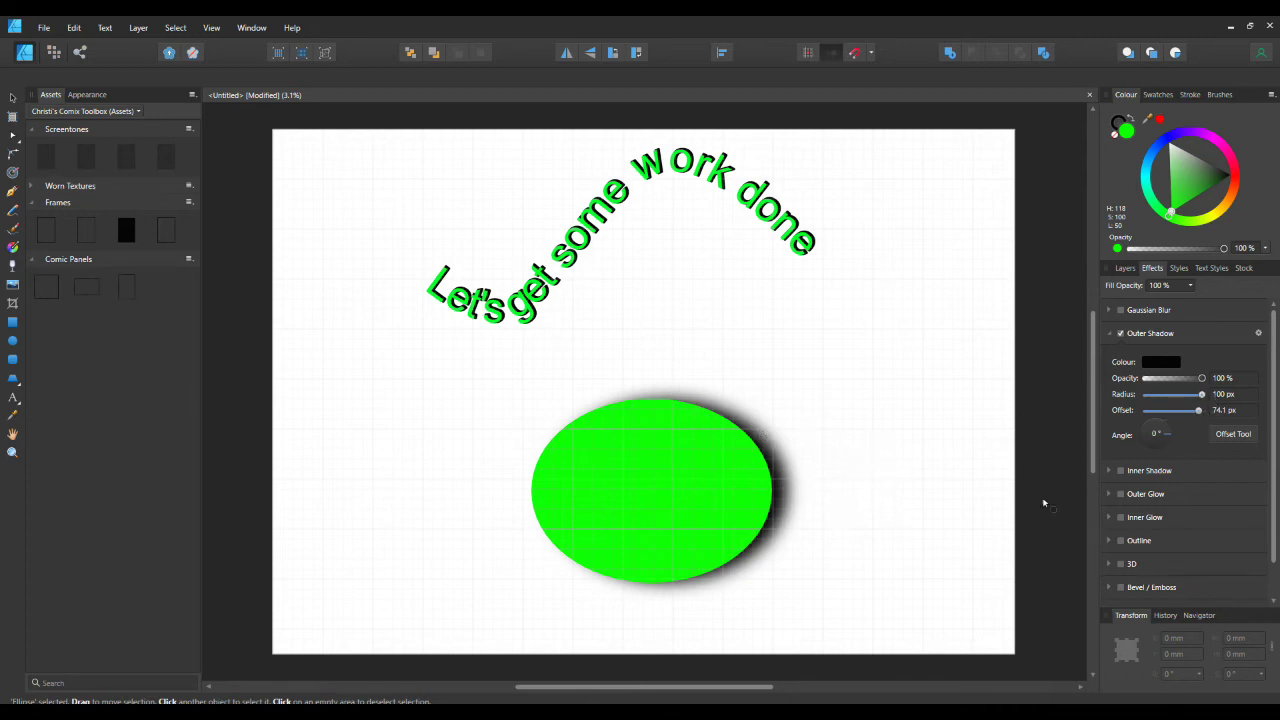
pyautogui.click(1121, 333)
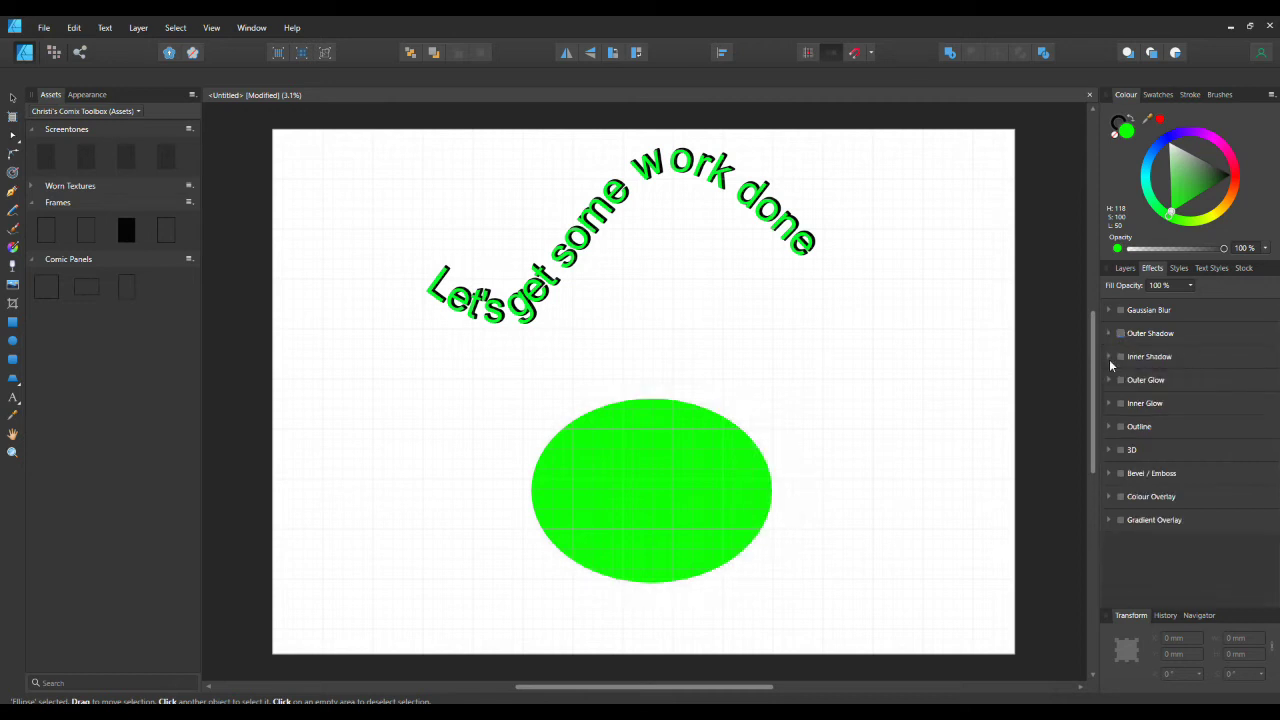
# Step: Enable Inner Shadow on the ellipse, then select the curved text via the Layers list and Move Tool
pyautogui.click(1121, 357)
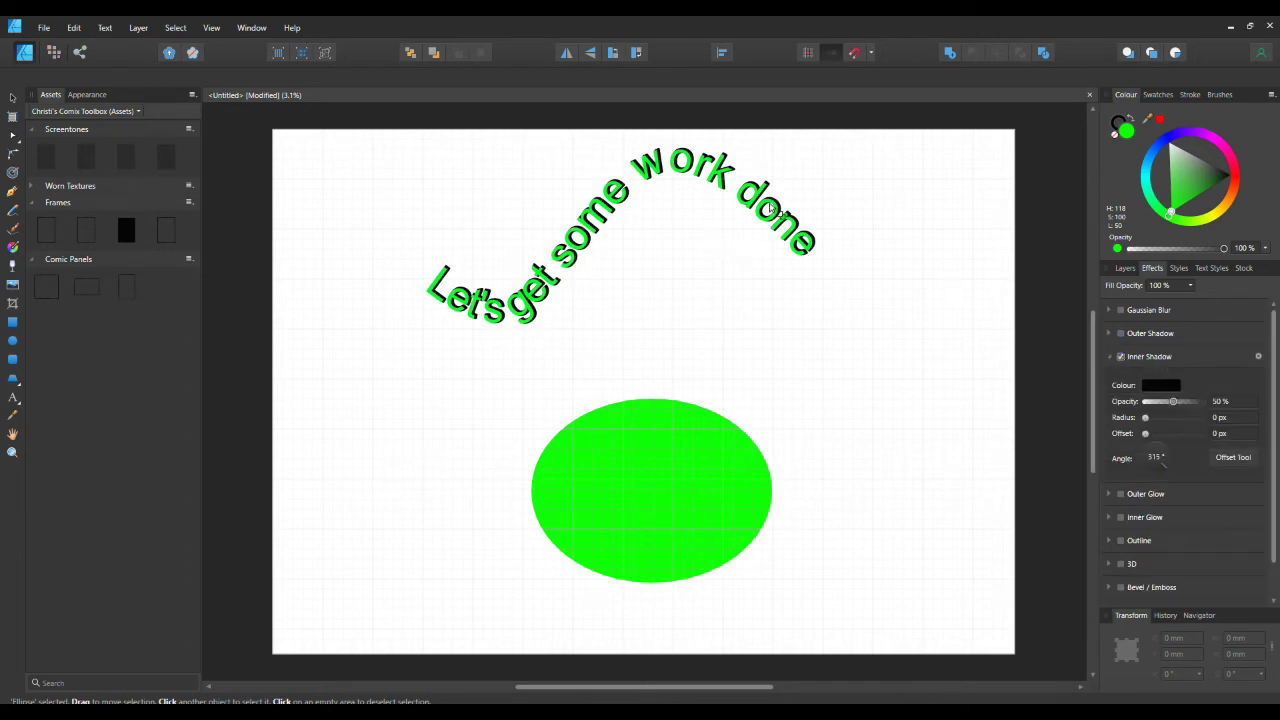
pyautogui.click(1125, 268)
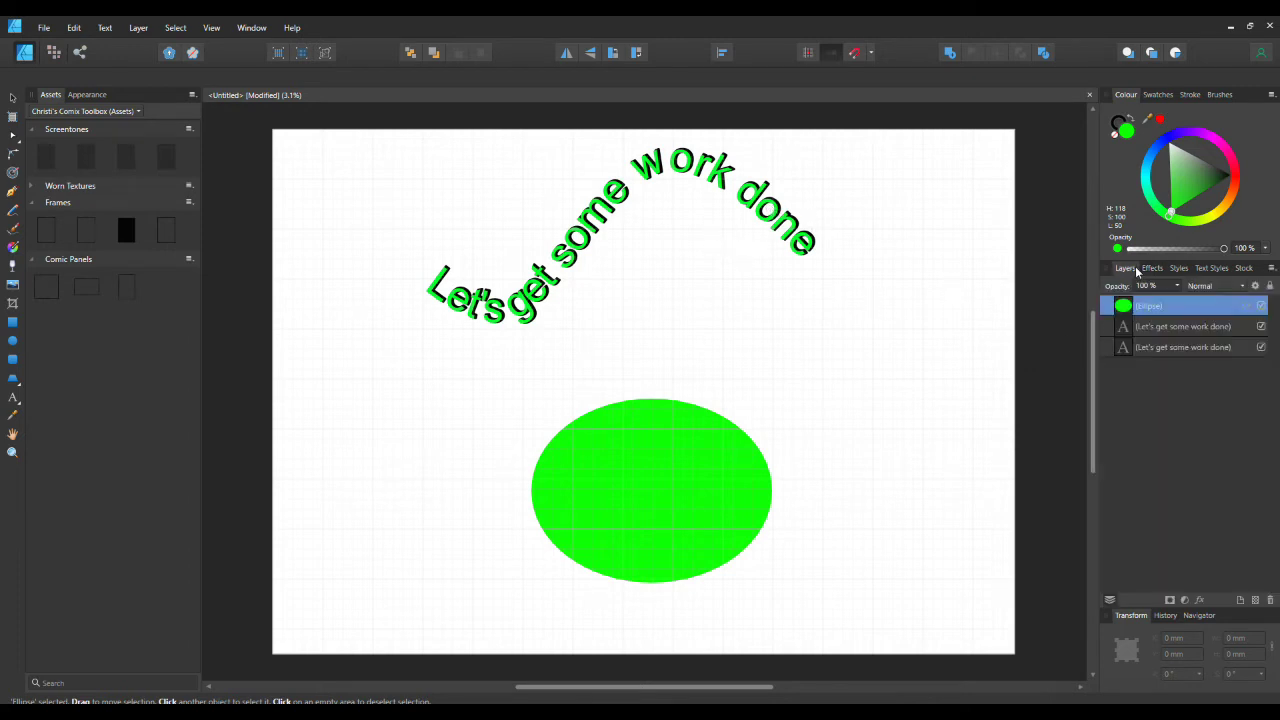
pyautogui.click(1155, 332)
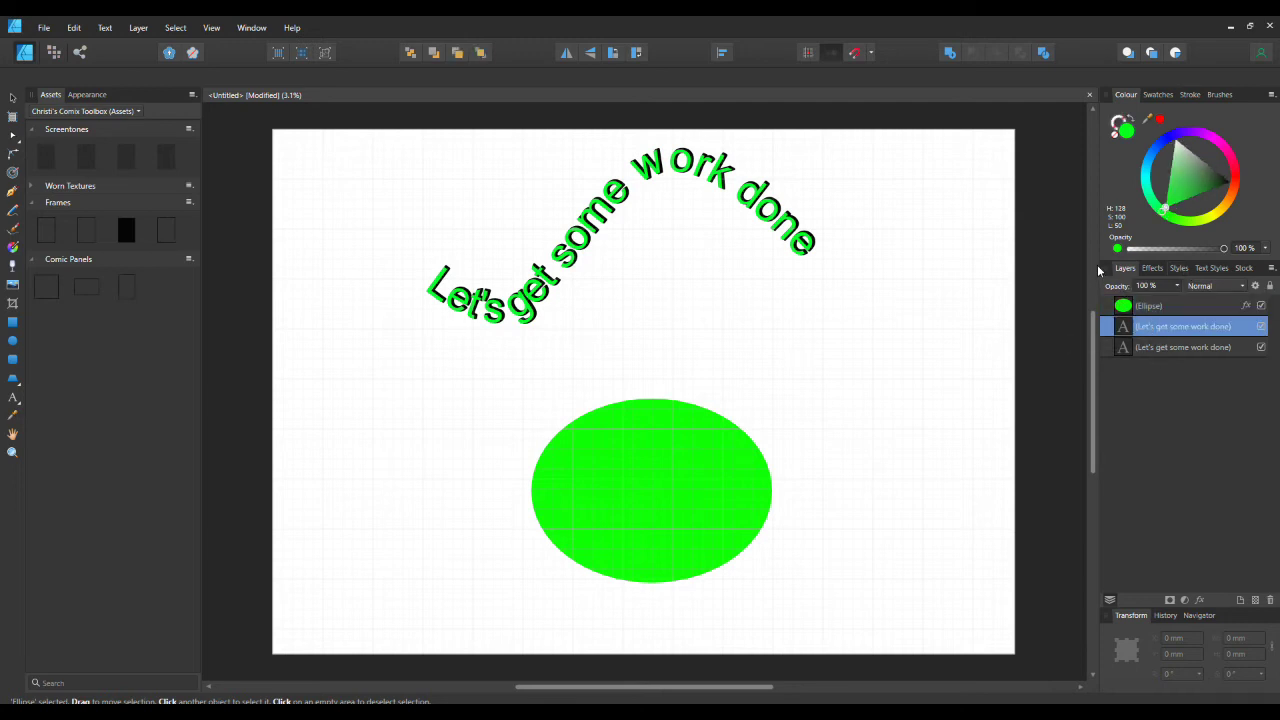
pyautogui.click(1154, 269)
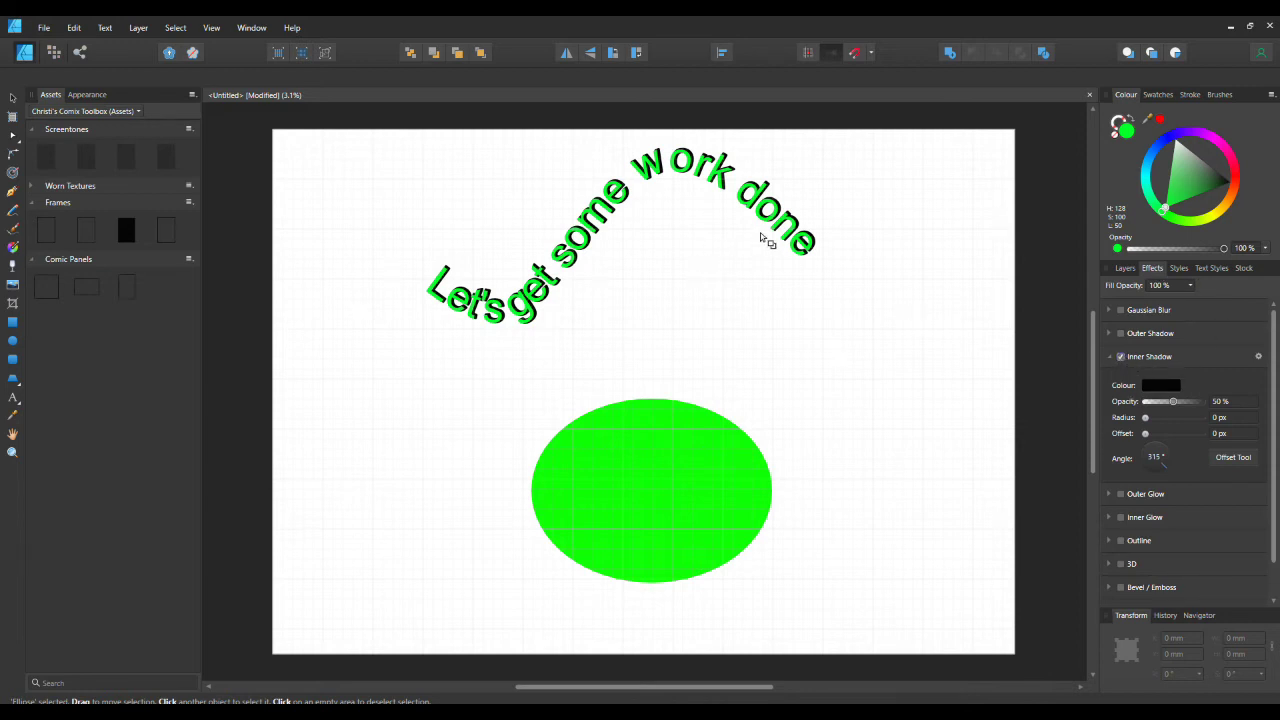
pyautogui.click(12, 97)
pyautogui.click(705, 160)
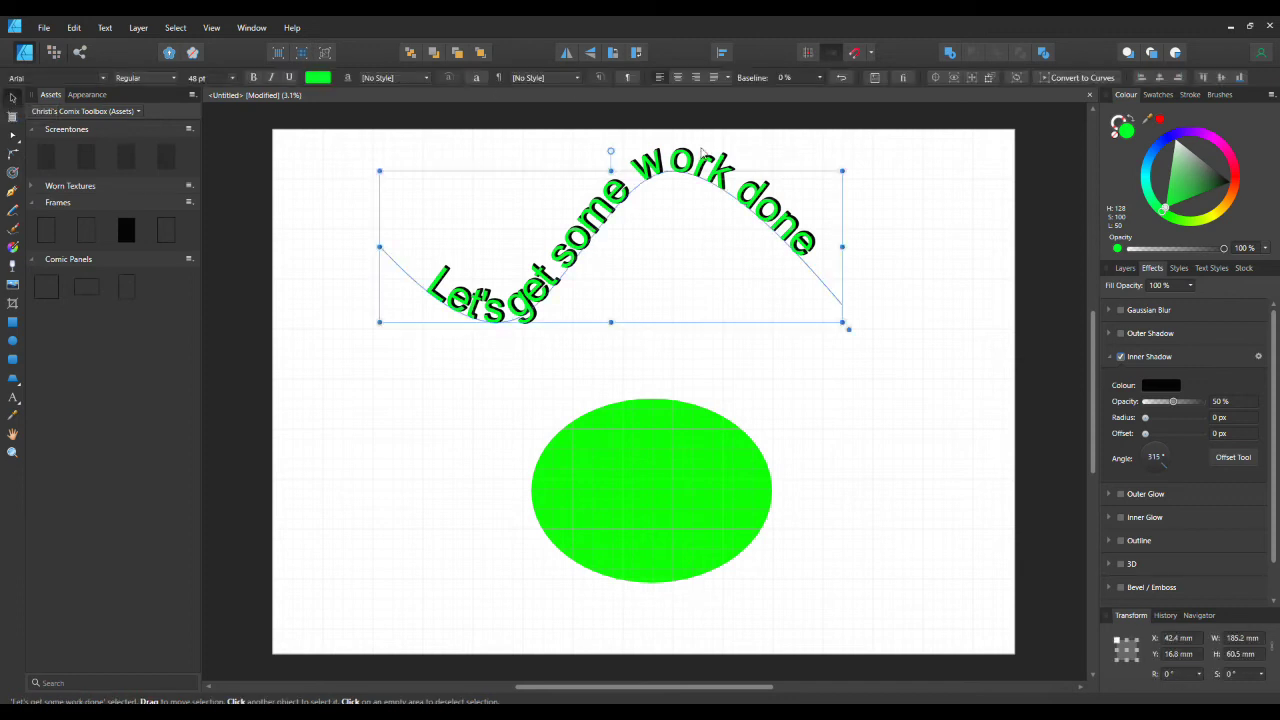
# Step: Move the curved text down toward the ellipse and try several inner shadow offsets on it
pyautogui.moveTo(706, 180); pyautogui.dragTo(745, 270)
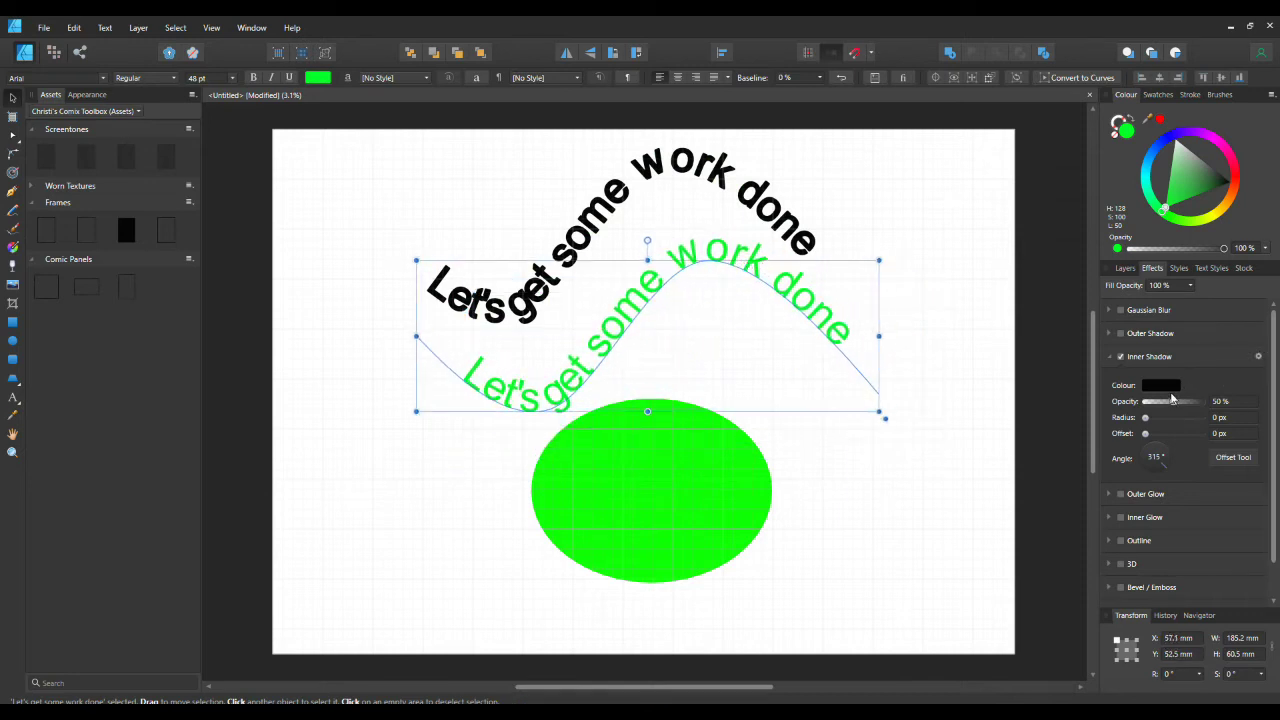
pyautogui.moveTo(1145, 433); pyautogui.dragTo(1160, 441)
pyautogui.moveTo(1167, 445); pyautogui.dragTo(1202, 403)
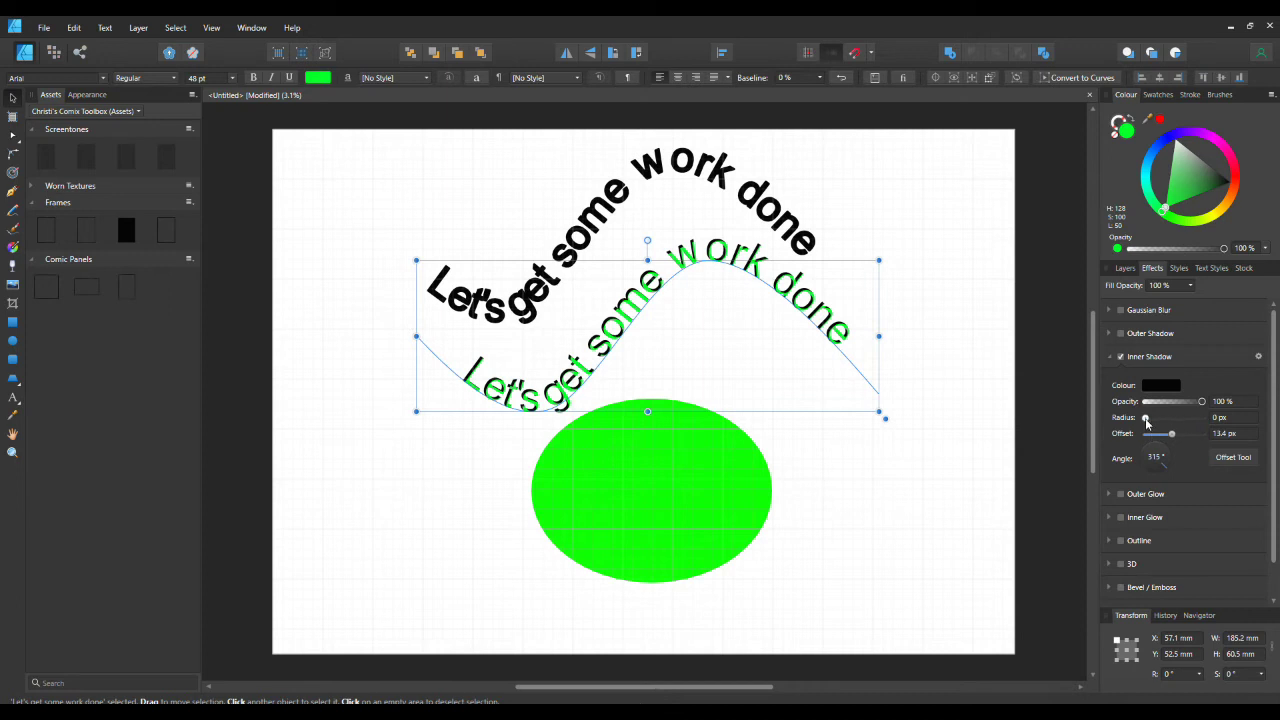
pyautogui.moveTo(1175, 438); pyautogui.dragTo(1210, 448)
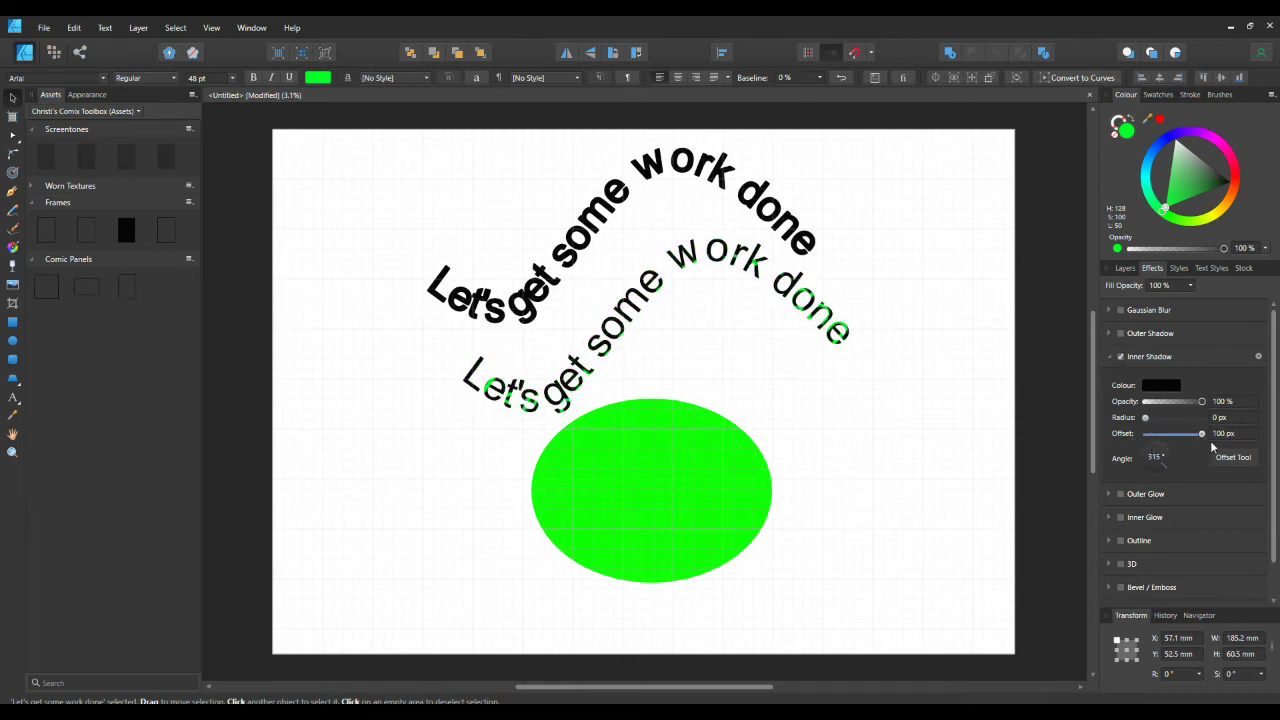
pyautogui.moveTo(1203, 440); pyautogui.dragTo(1158, 470)
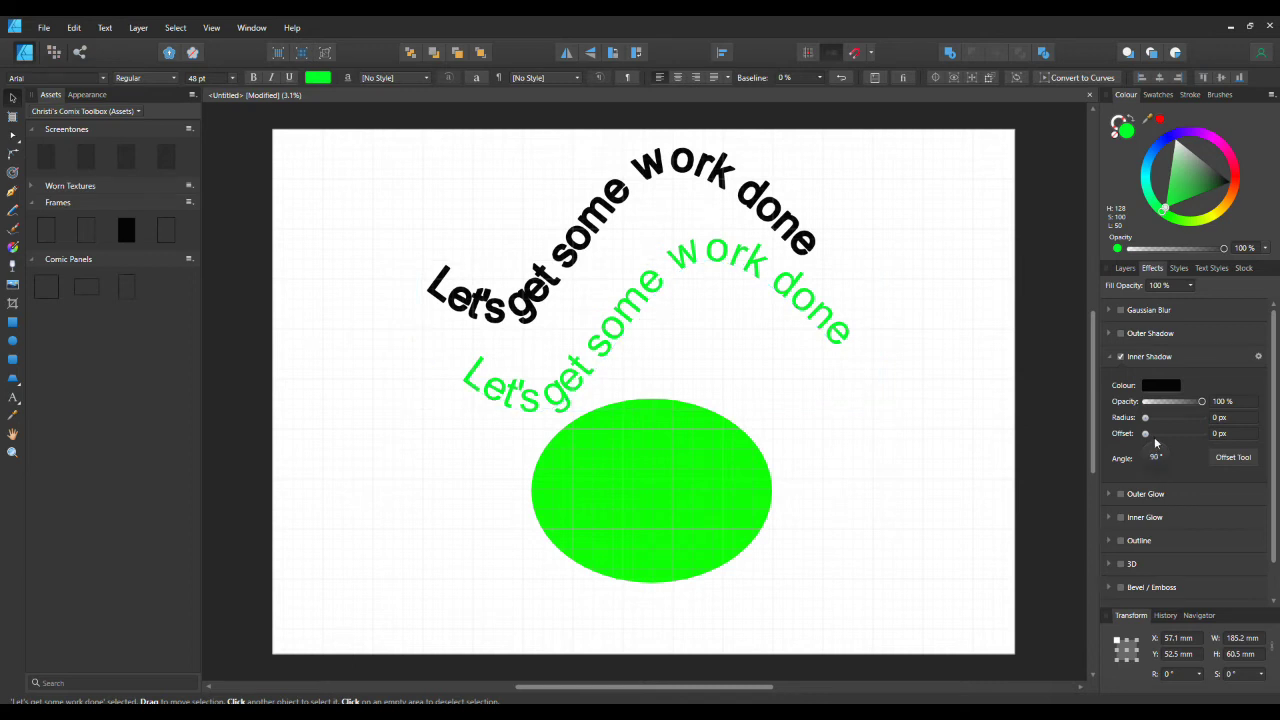
# Step: Set the text's inner shadow angle to 315° and adjust its offset directly on the canvas
pyautogui.moveTo(1165, 482); pyautogui.dragTo(1175, 470)
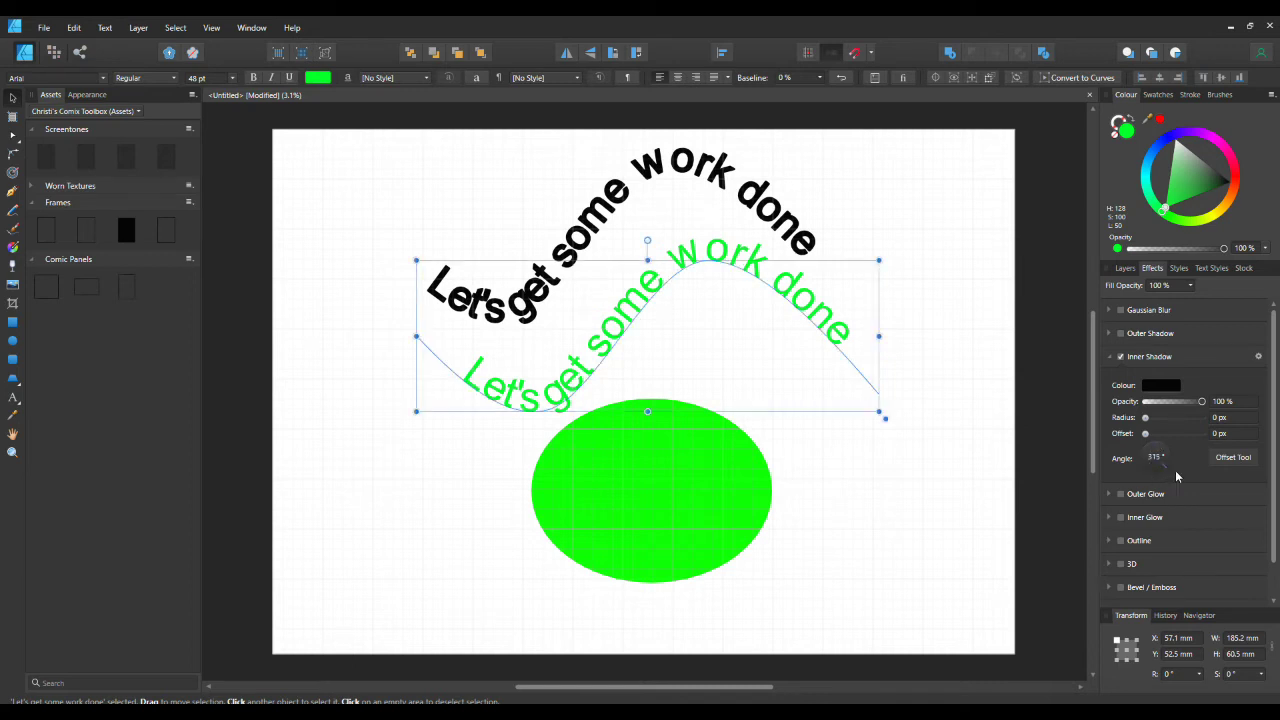
pyautogui.click(1233, 457)
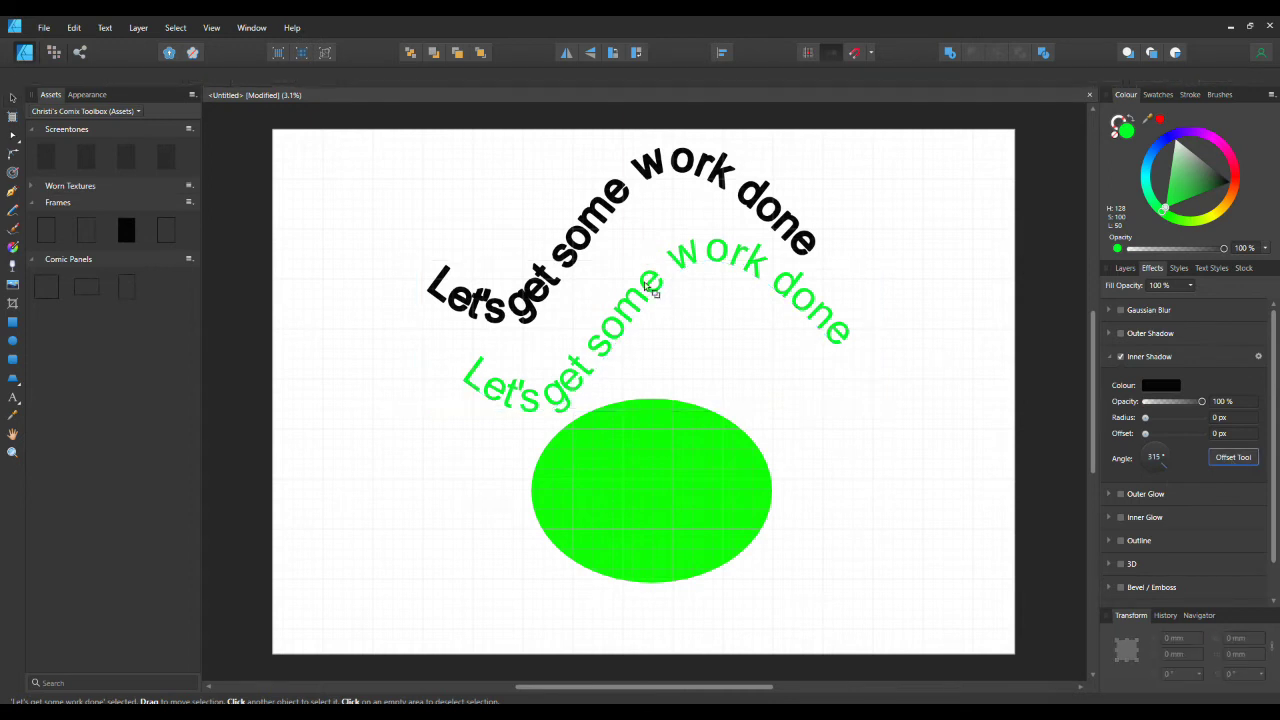
pyautogui.moveTo(617, 329)
pyautogui.mouseDown()
pyautogui.moveTo(636, 340)
pyautogui.moveTo(614, 330)
pyautogui.mouseUp()
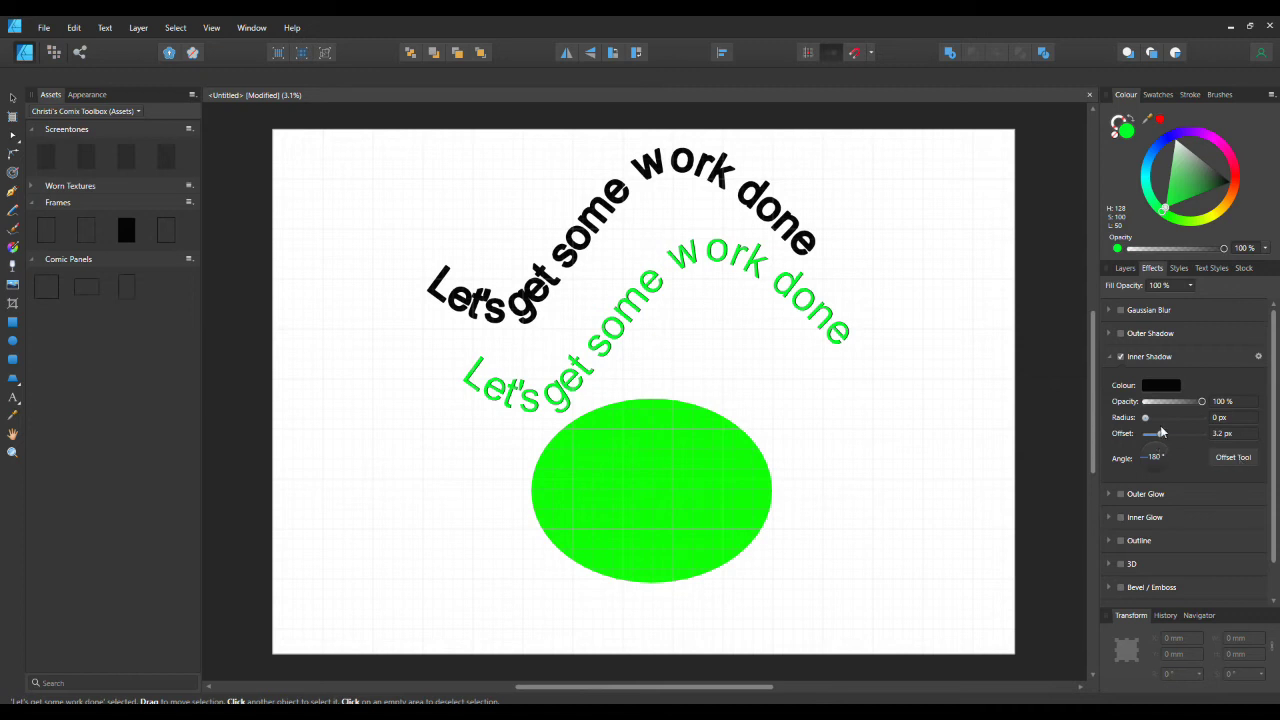
pyautogui.click(1122, 358)
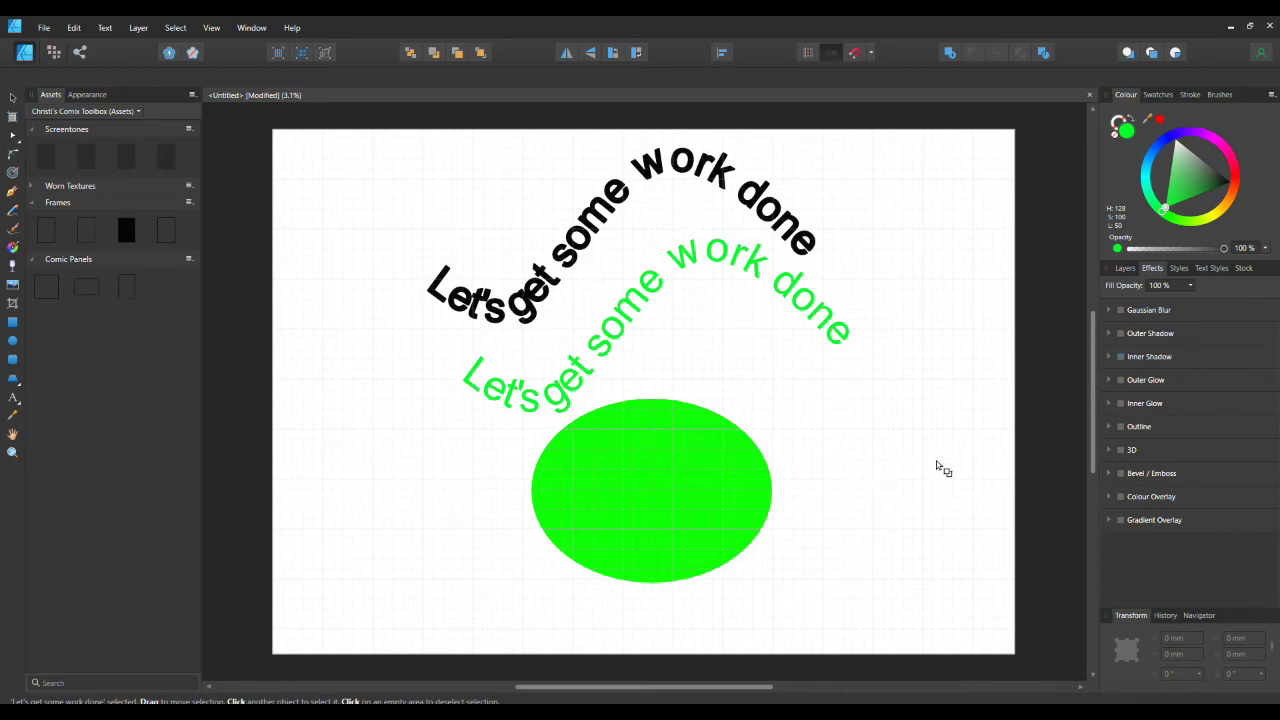
pyautogui.click(12, 97)
# Step: Give the green ellipse an Inner Shadow at 100 px offset, 315°, with 0 px radius
pyautogui.click(705, 491)
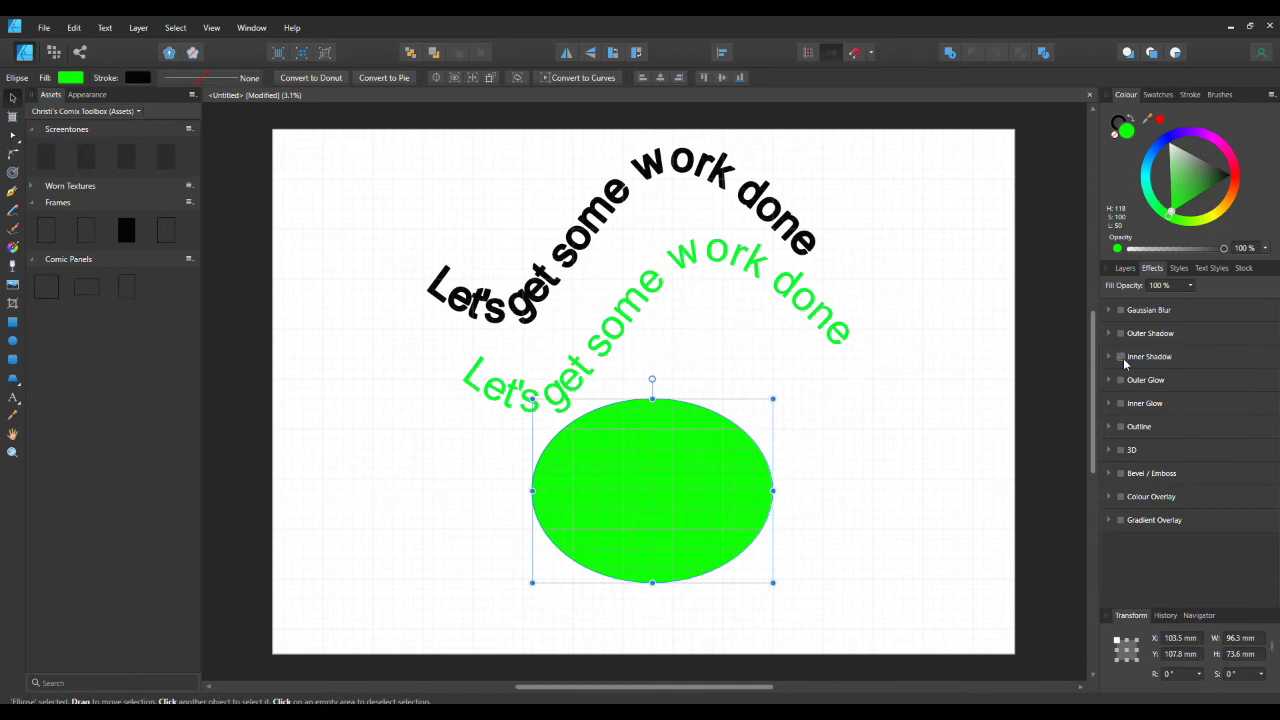
pyautogui.click(1108, 357)
pyautogui.click(1121, 357)
pyautogui.moveTo(1150, 440); pyautogui.dragTo(1217, 469)
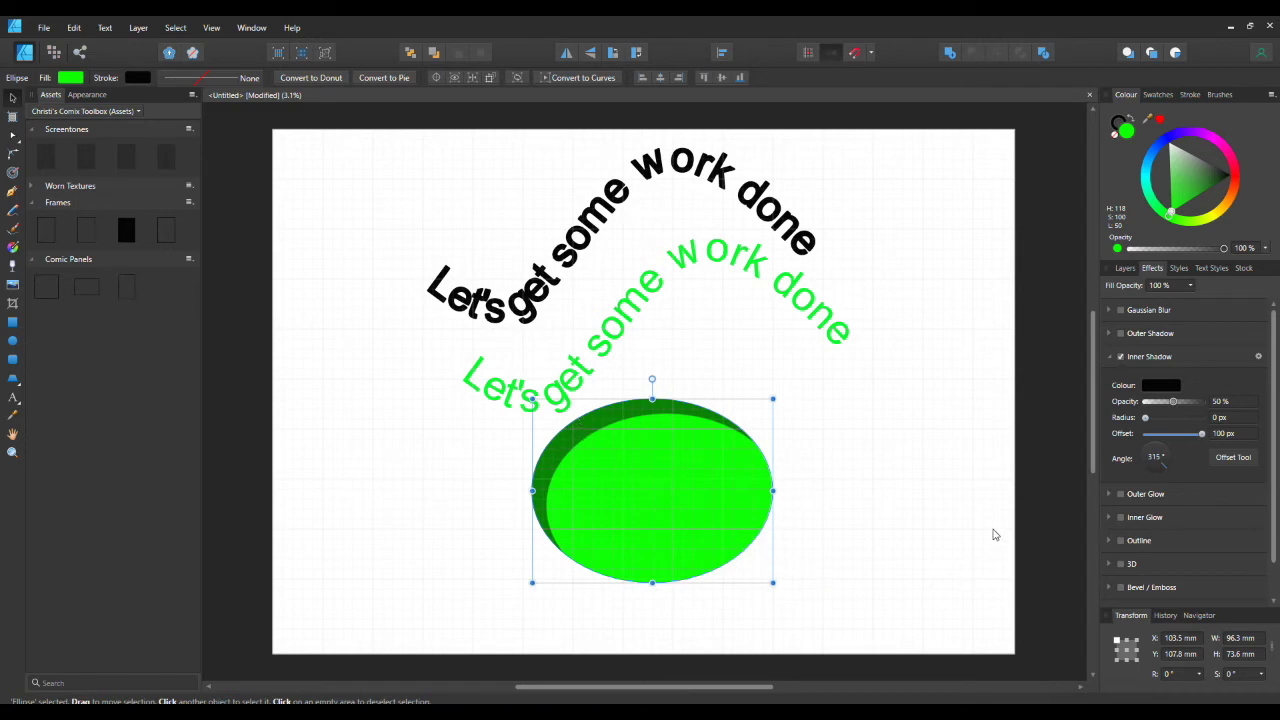
pyautogui.moveTo(1145, 420)
pyautogui.mouseDown()
pyautogui.moveTo(1203, 432)
pyautogui.moveTo(1145, 433)
pyautogui.mouseUp()
pyautogui.click(1159, 388)
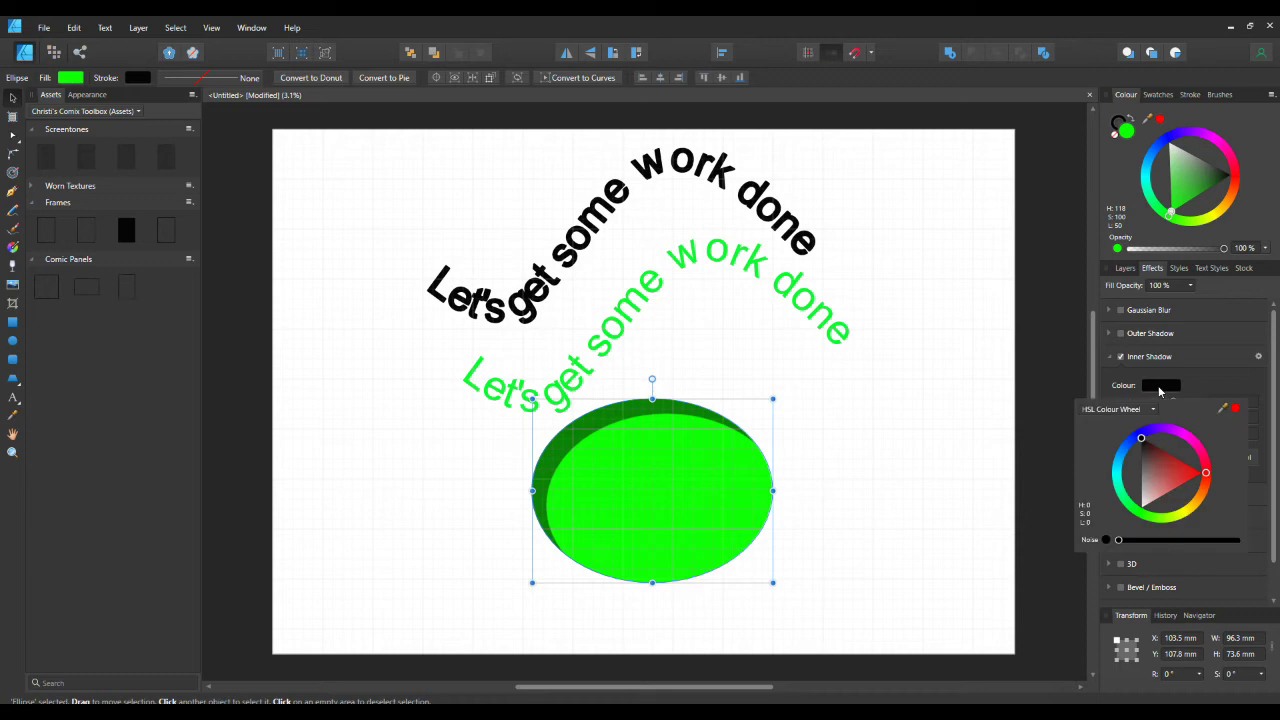
# Step: Try a blue inner shadow on the ellipse, reduce its offset and raise opacity to 100%
pyautogui.click(1137, 443)
pyautogui.moveTo(1143, 450); pyautogui.dragTo(1137, 441)
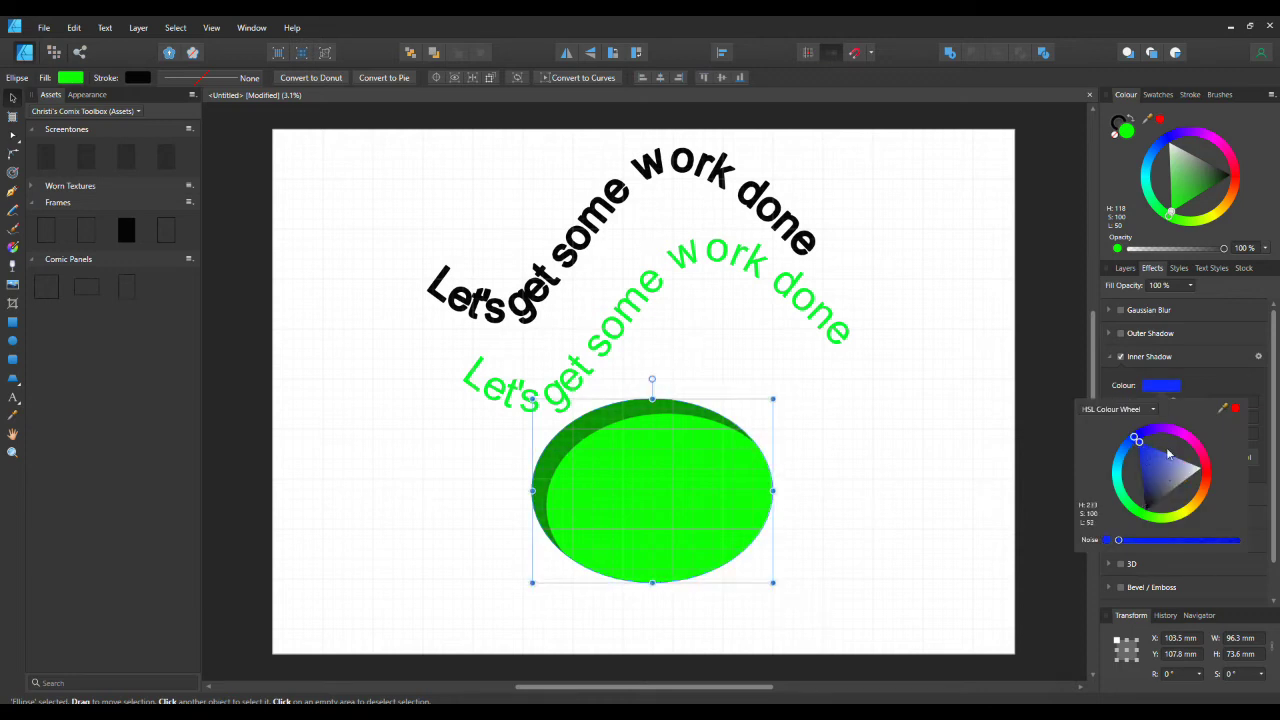
pyautogui.click(1026, 455)
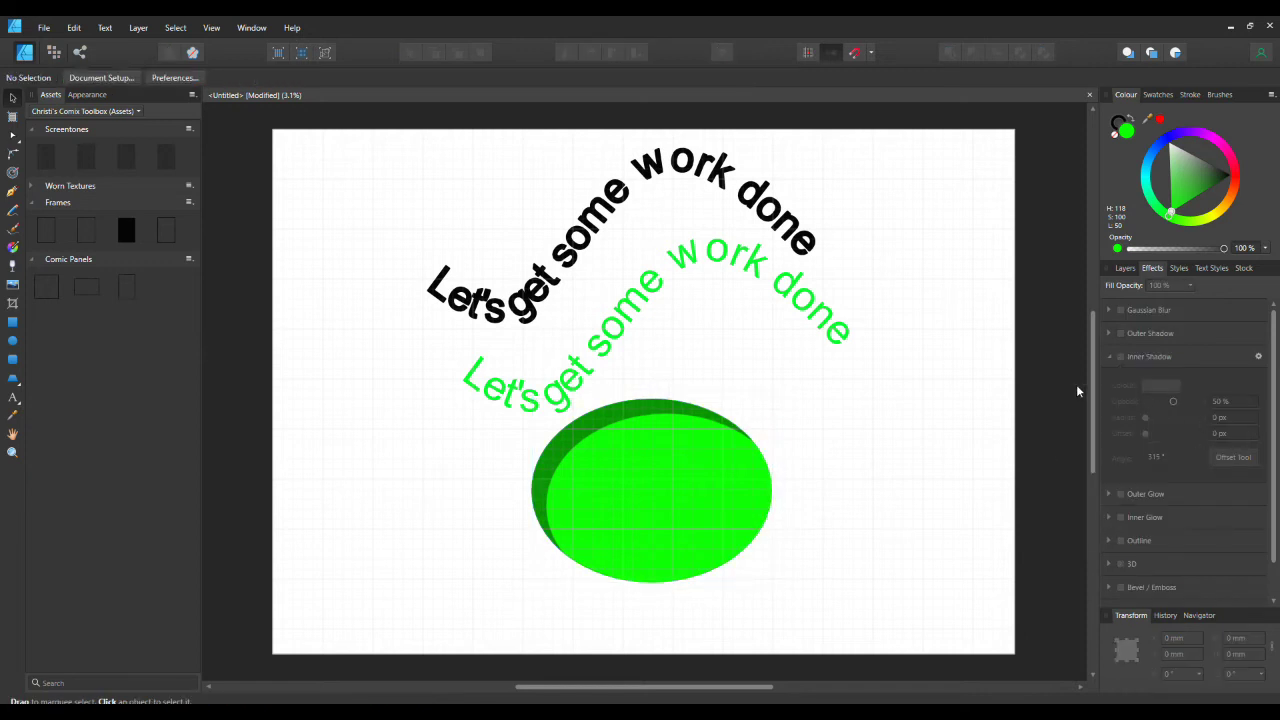
pyautogui.click(618, 498)
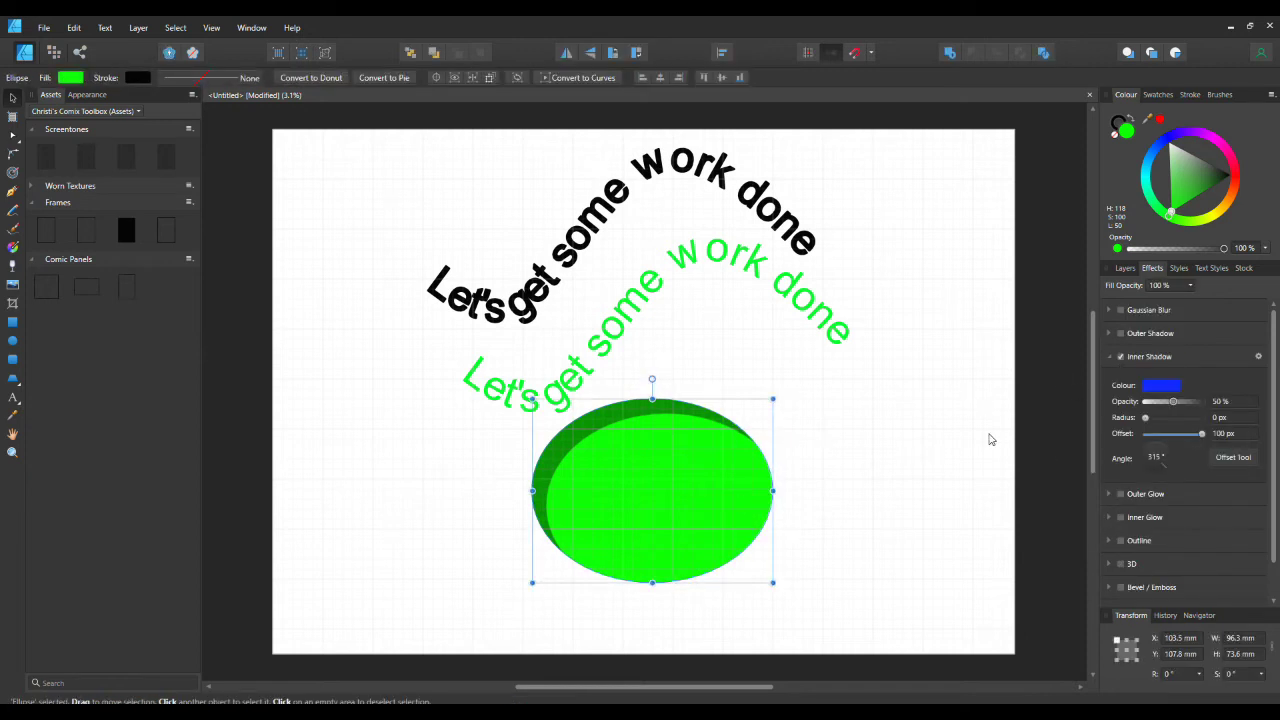
pyautogui.moveTo(1202, 438)
pyautogui.mouseDown()
pyautogui.moveTo(1154, 438)
pyautogui.moveTo(1218, 446)
pyautogui.mouseUp()
pyautogui.moveTo(1175, 402); pyautogui.dragTo(1207, 407)
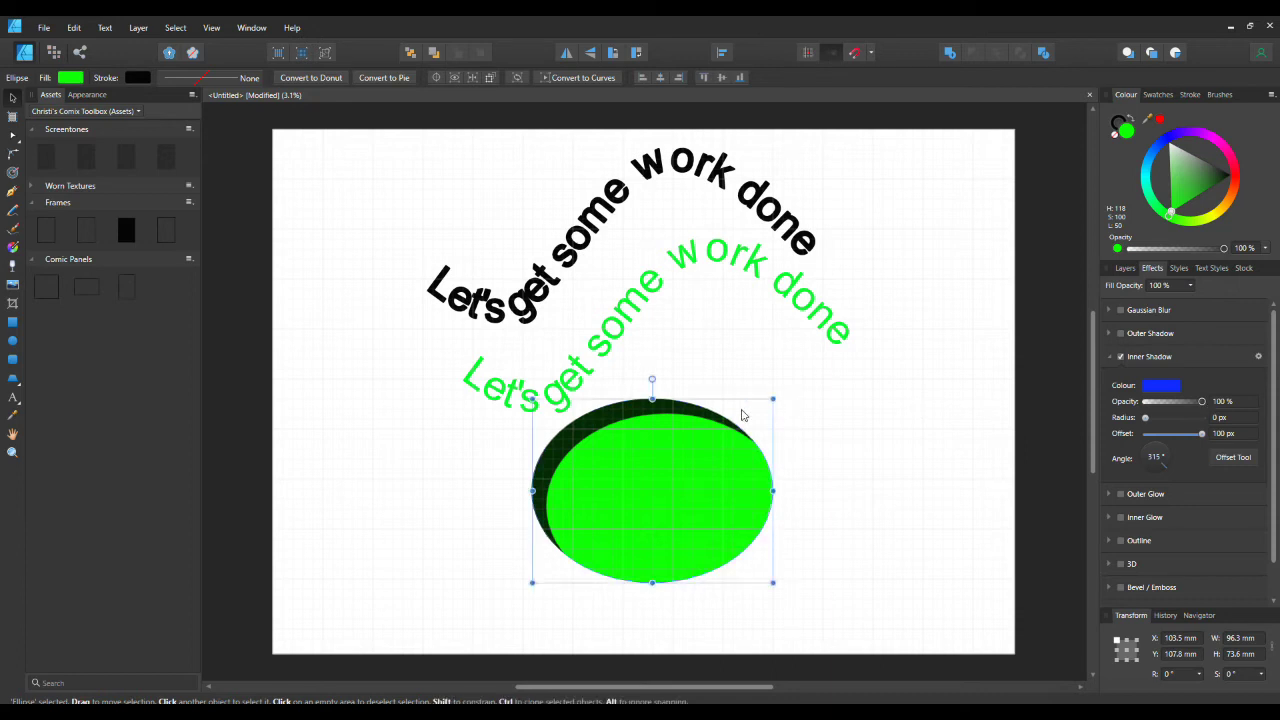
# Step: Turn the inner shadow's hue on the colour wheel until the shadow is green
pyautogui.click(1165, 385)
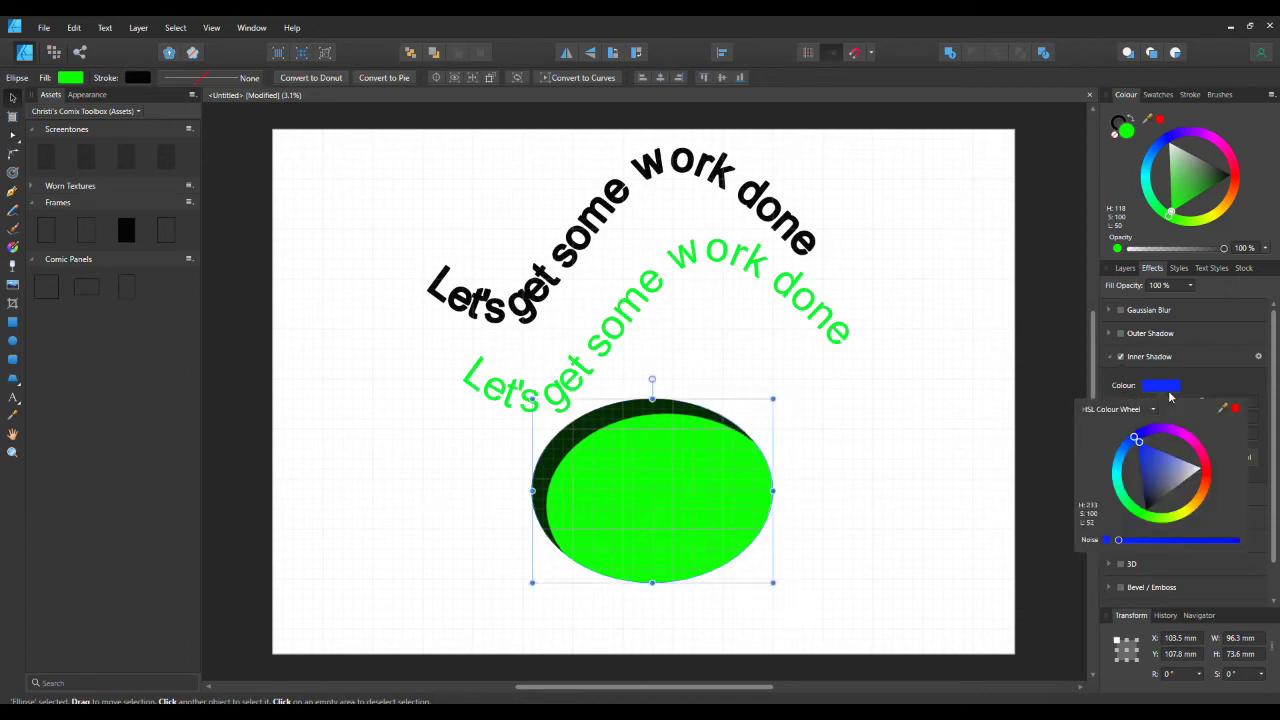
pyautogui.click(1208, 468)
pyautogui.moveTo(1200, 470)
pyautogui.mouseDown()
pyautogui.moveTo(1195, 500)
pyautogui.moveTo(1147, 516)
pyautogui.moveTo(1122, 497)
pyautogui.moveTo(1124, 451)
pyautogui.moveTo(1162, 429)
pyautogui.moveTo(1185, 437)
pyautogui.moveTo(1138, 449)
pyautogui.moveTo(1150, 520)
pyautogui.moveTo(1209, 508)
pyautogui.moveTo(1211, 472)
pyautogui.moveTo(1190, 440)
pyautogui.moveTo(1152, 432)
pyautogui.mouseUp()
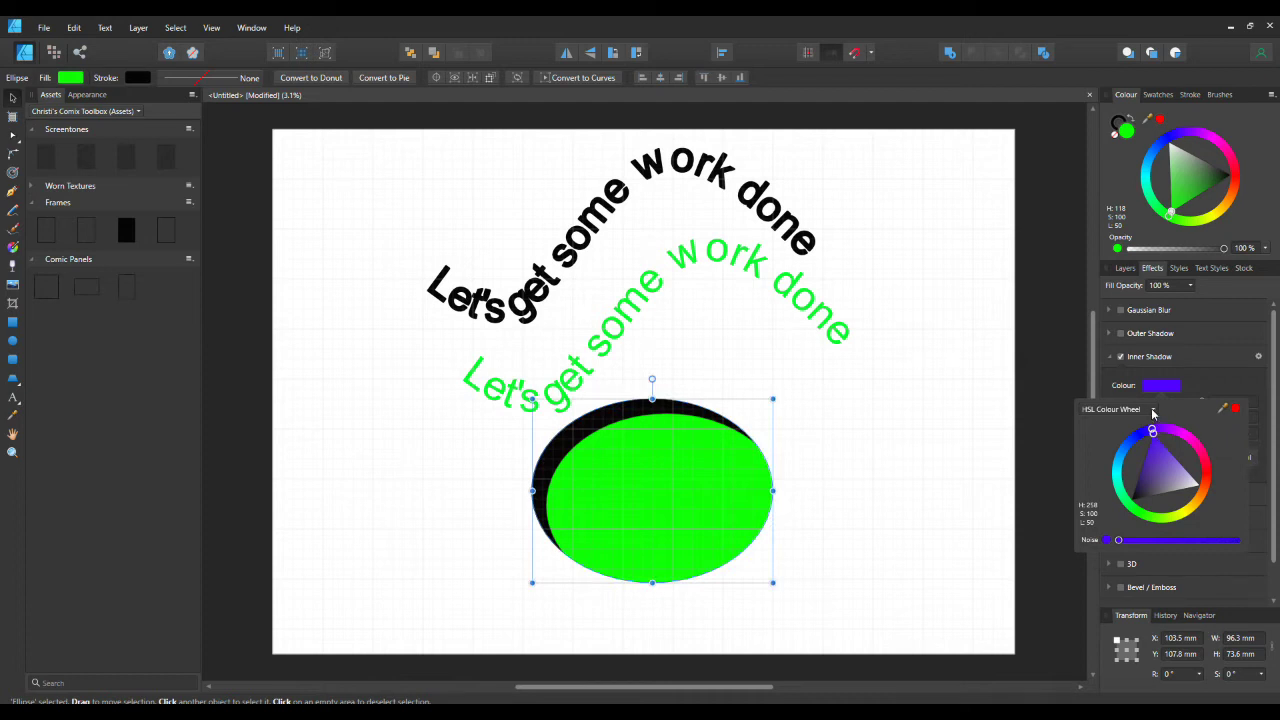
pyautogui.click(1153, 413)
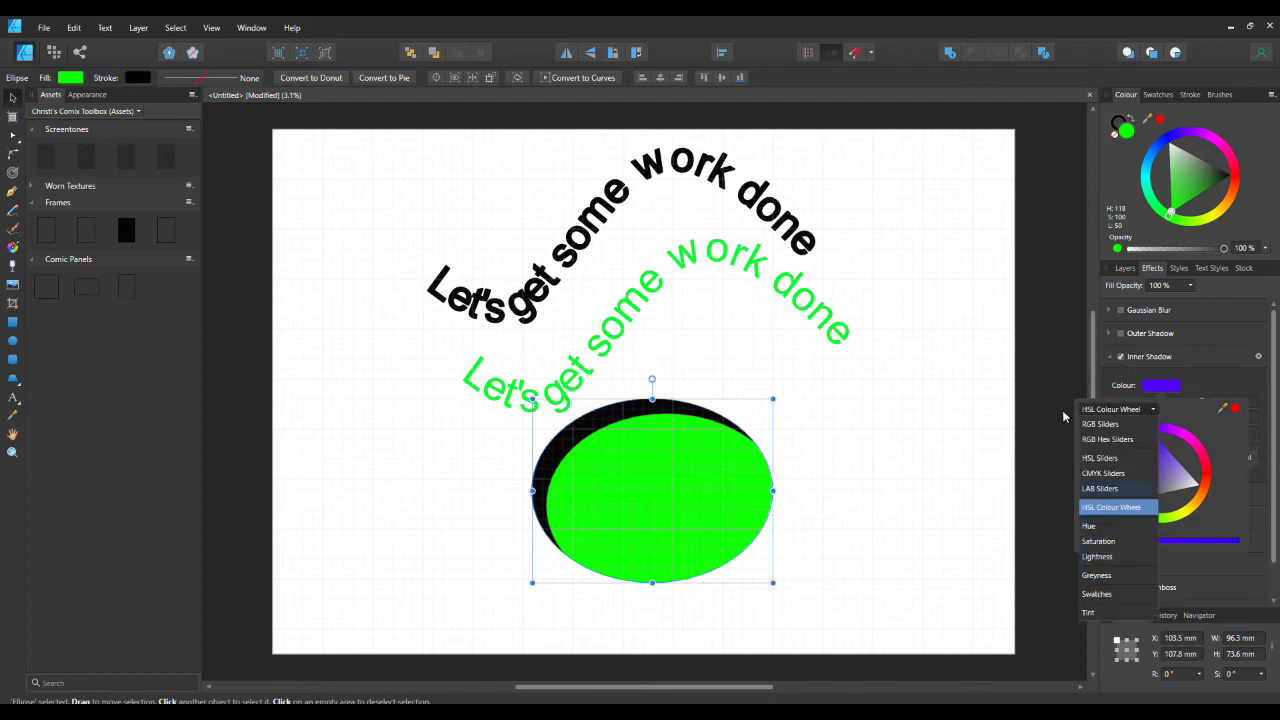
pyautogui.click(1140, 412)
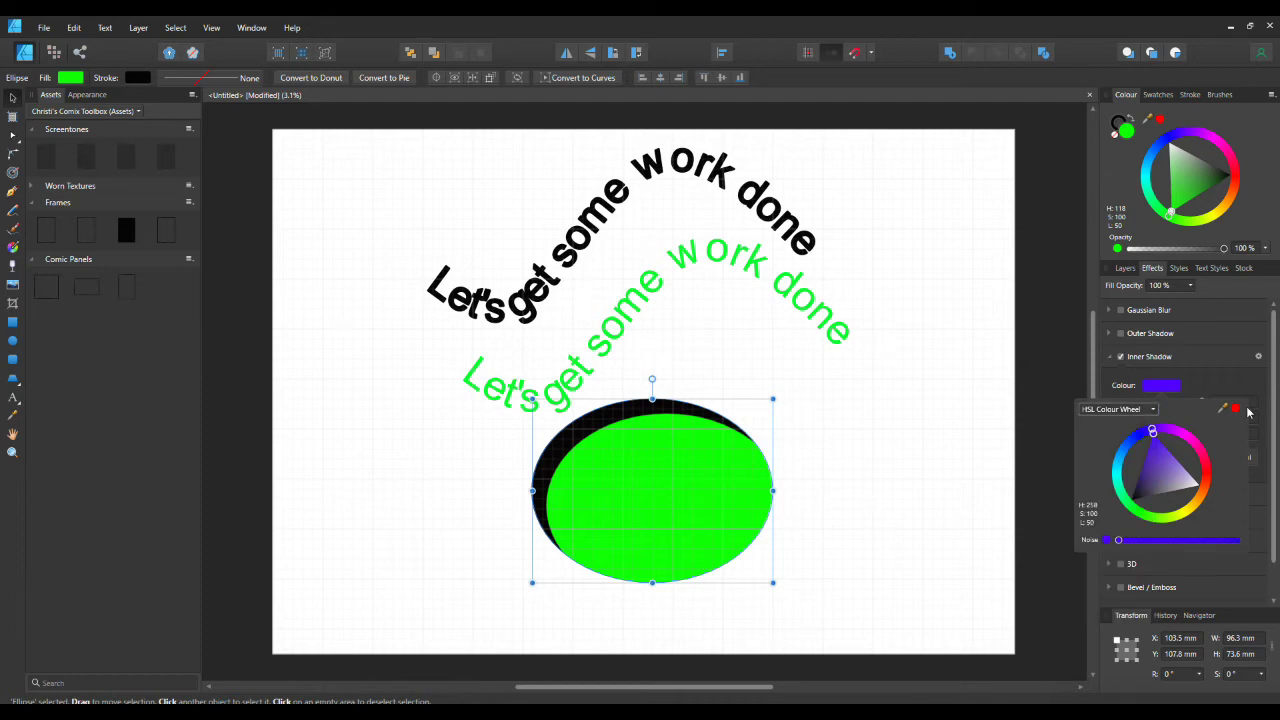
pyautogui.click(1255, 401)
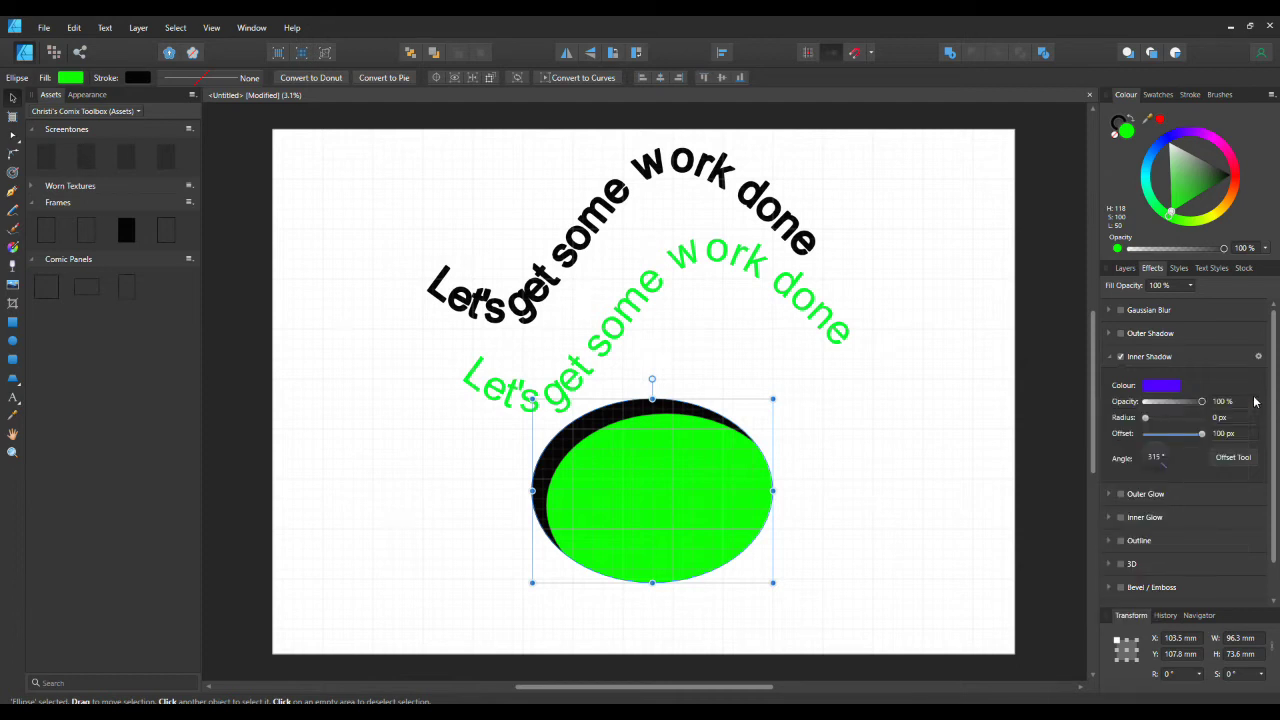
pyautogui.click(1163, 386)
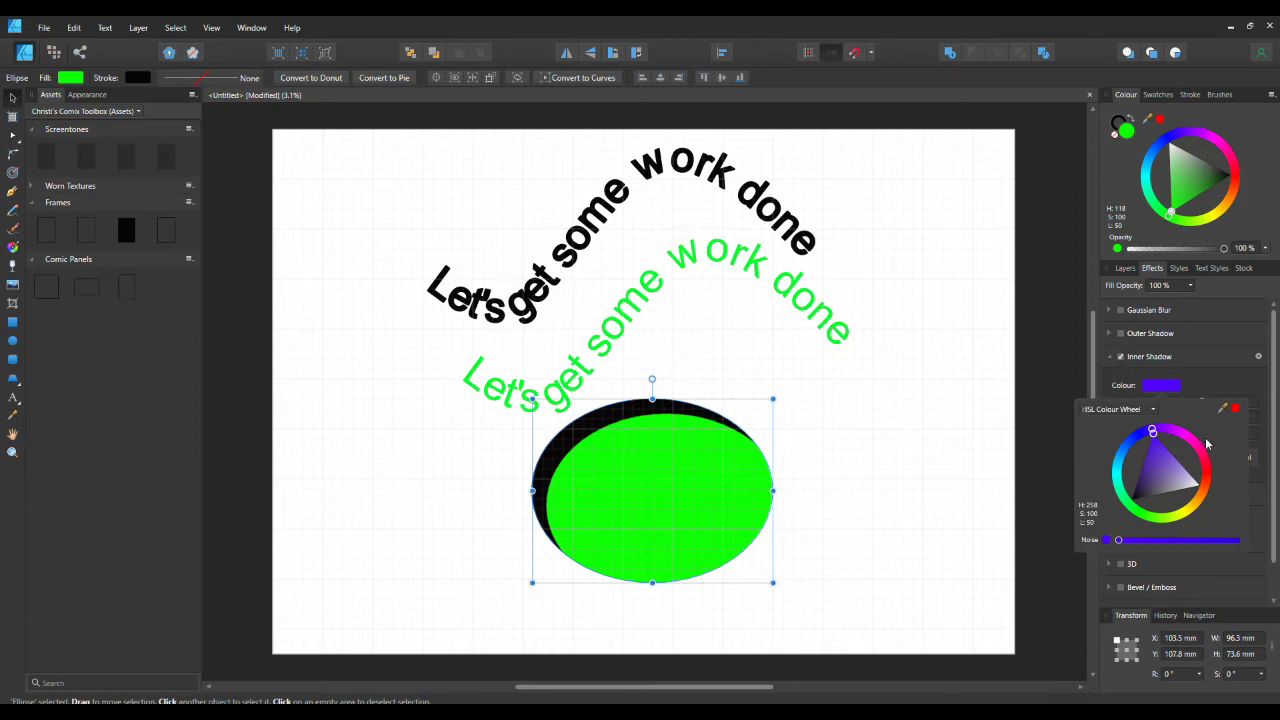
pyautogui.moveTo(1150, 432); pyautogui.dragTo(1140, 510)
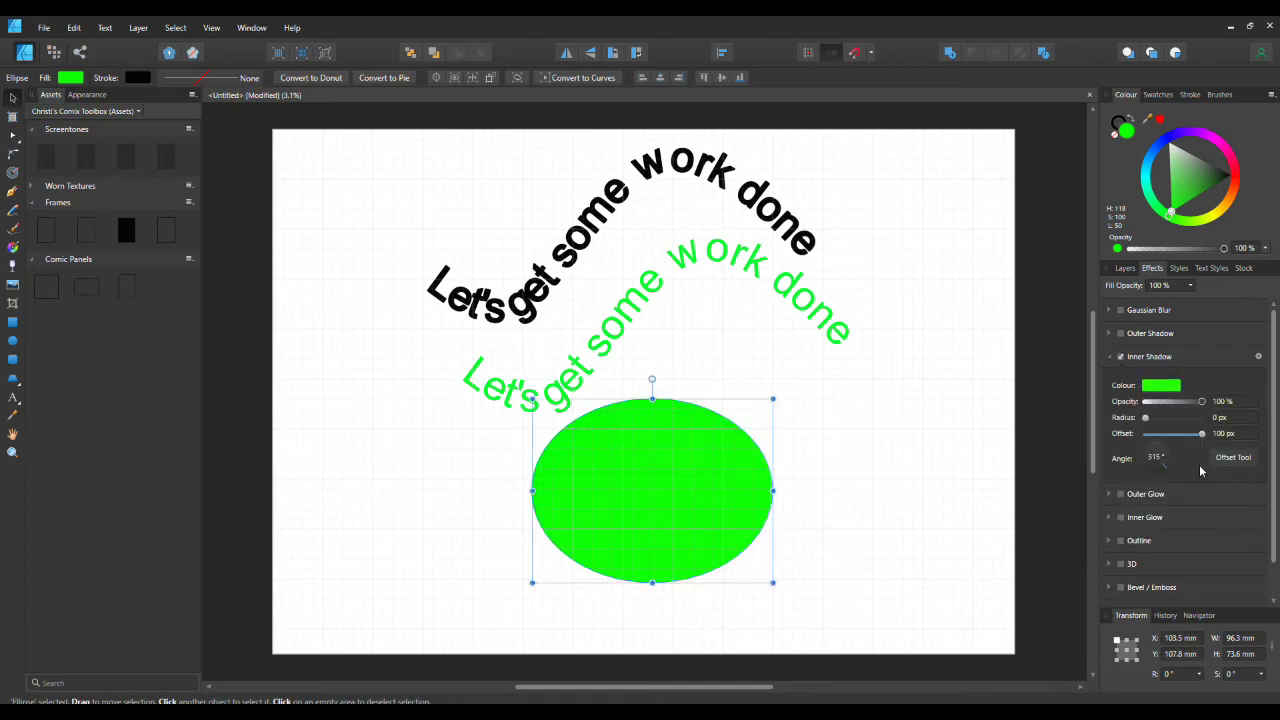
# Step: Make the ellipse's inner shadow black and lower its opacity
pyautogui.click(1174, 390)
pyautogui.moveTo(1192, 475); pyautogui.dragTo(1240, 414)
pyautogui.click(1216, 387)
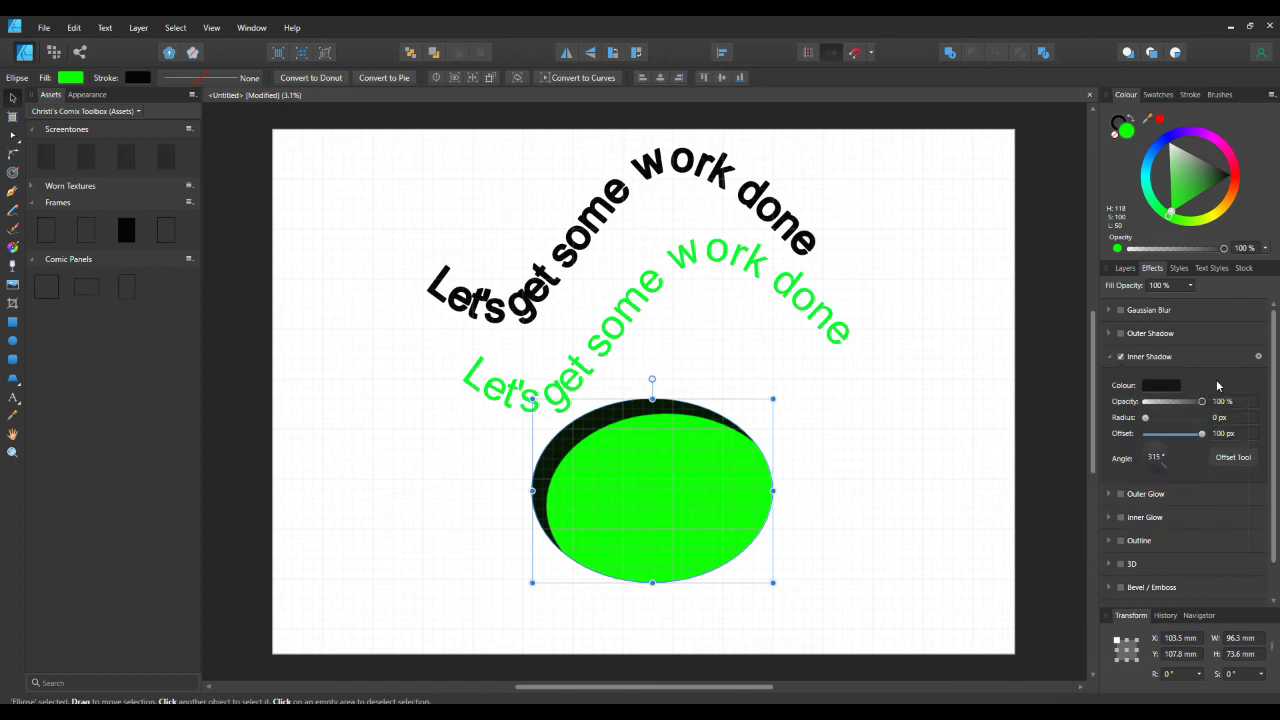
pyautogui.moveTo(1199, 405); pyautogui.dragTo(1133, 427)
# Step: Swing the shadow angle to 135°, then switch Inner Shadow off and enable Outer Glow
pyautogui.moveTo(1176, 472); pyautogui.dragTo(1147, 434)
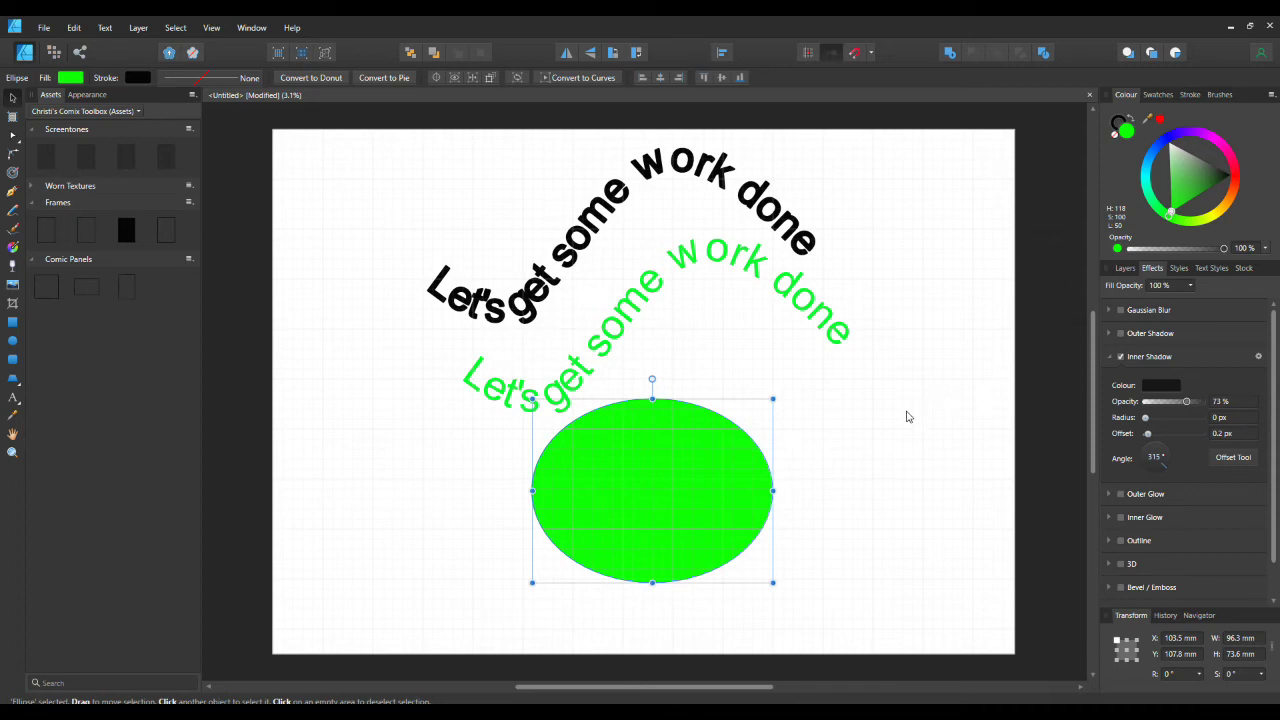
pyautogui.click(1119, 358)
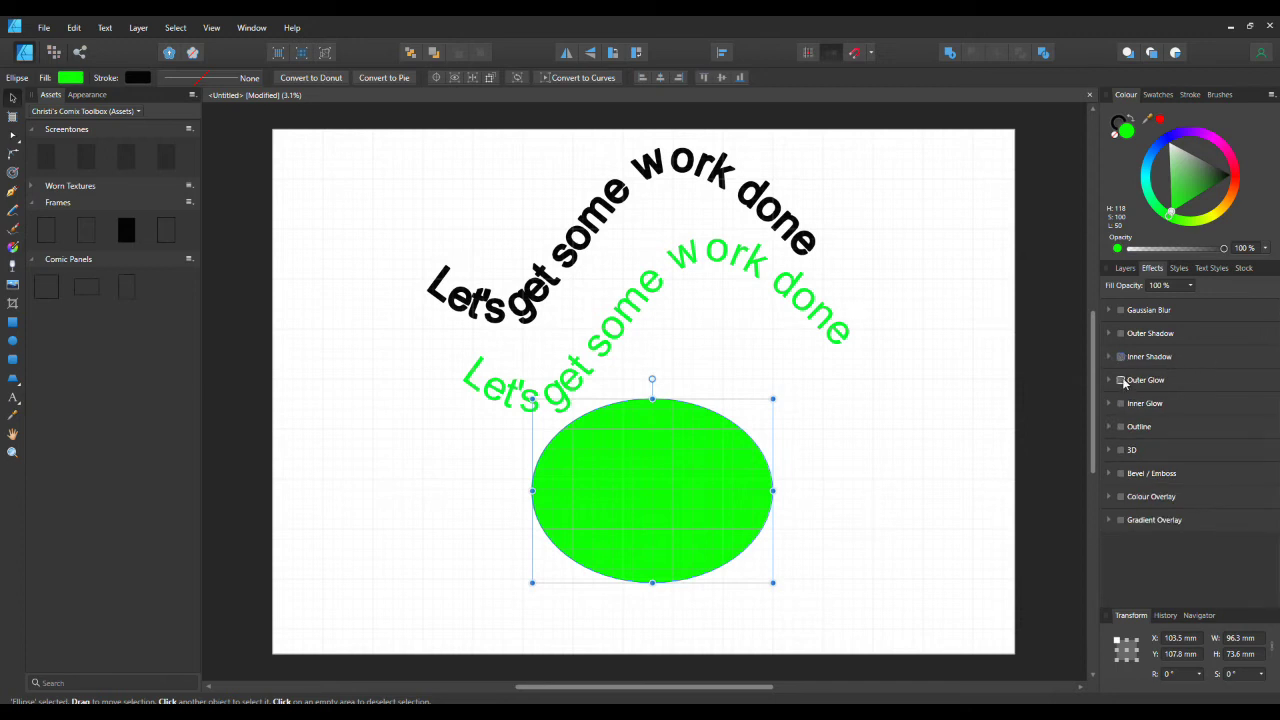
pyautogui.click(1122, 380)
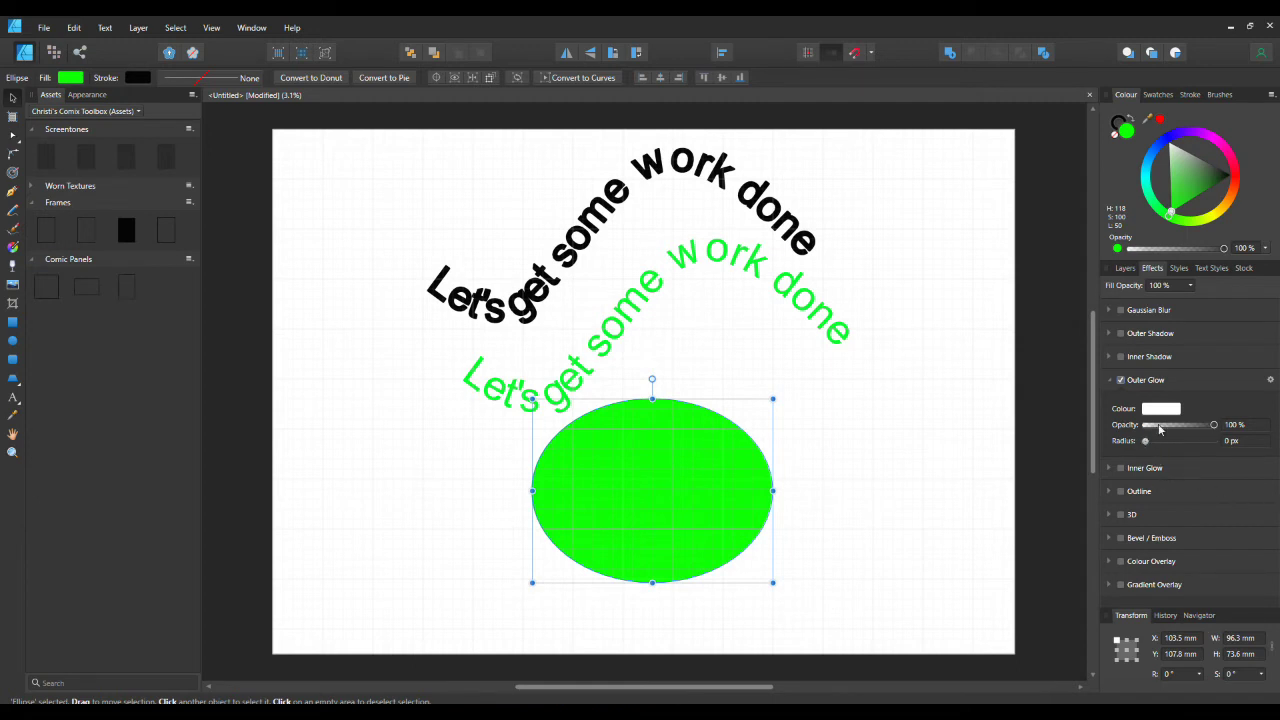
# Step: Give the ellipse's white outer glow a 0.4 px radius, then pick the Rectangle tool
pyautogui.moveTo(1147, 447); pyautogui.dragTo(1151, 447)
pyautogui.click(12, 321)
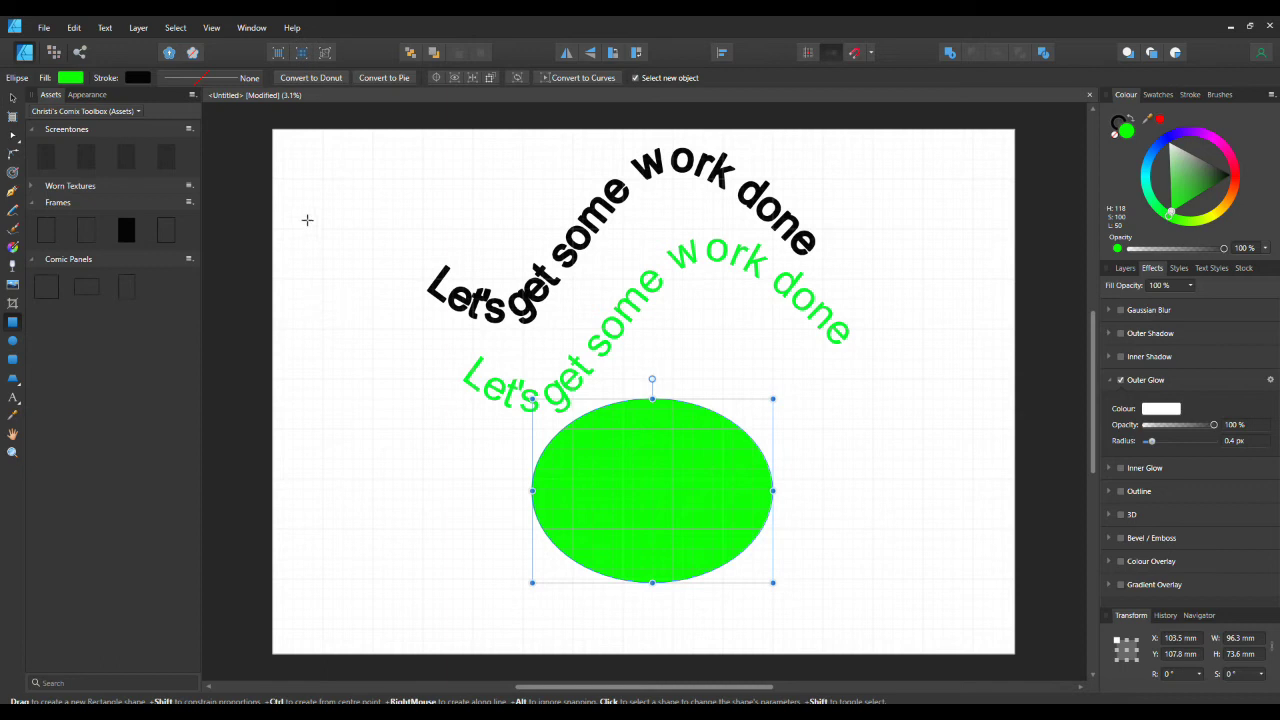
# Step: Draw a dark purple rectangle covering most of the page
pyautogui.moveTo(293, 143); pyautogui.dragTo(1001, 608)
pyautogui.click(1183, 133)
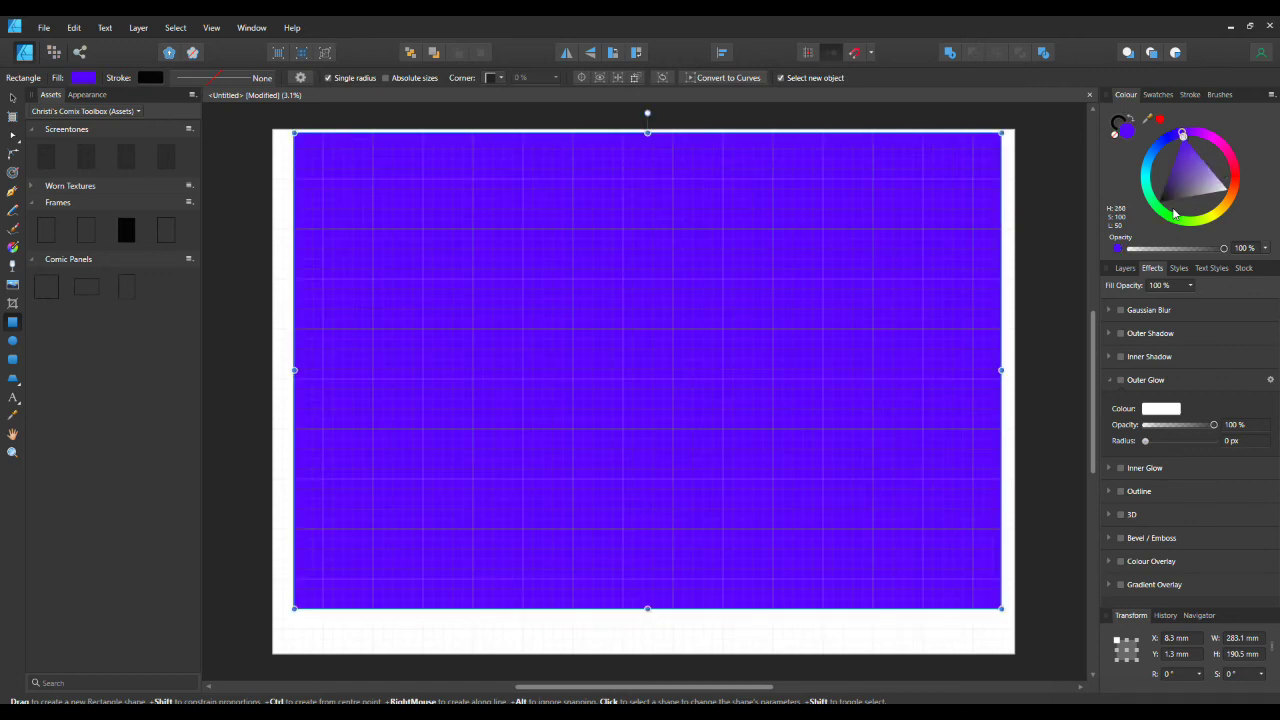
pyautogui.click(1179, 160)
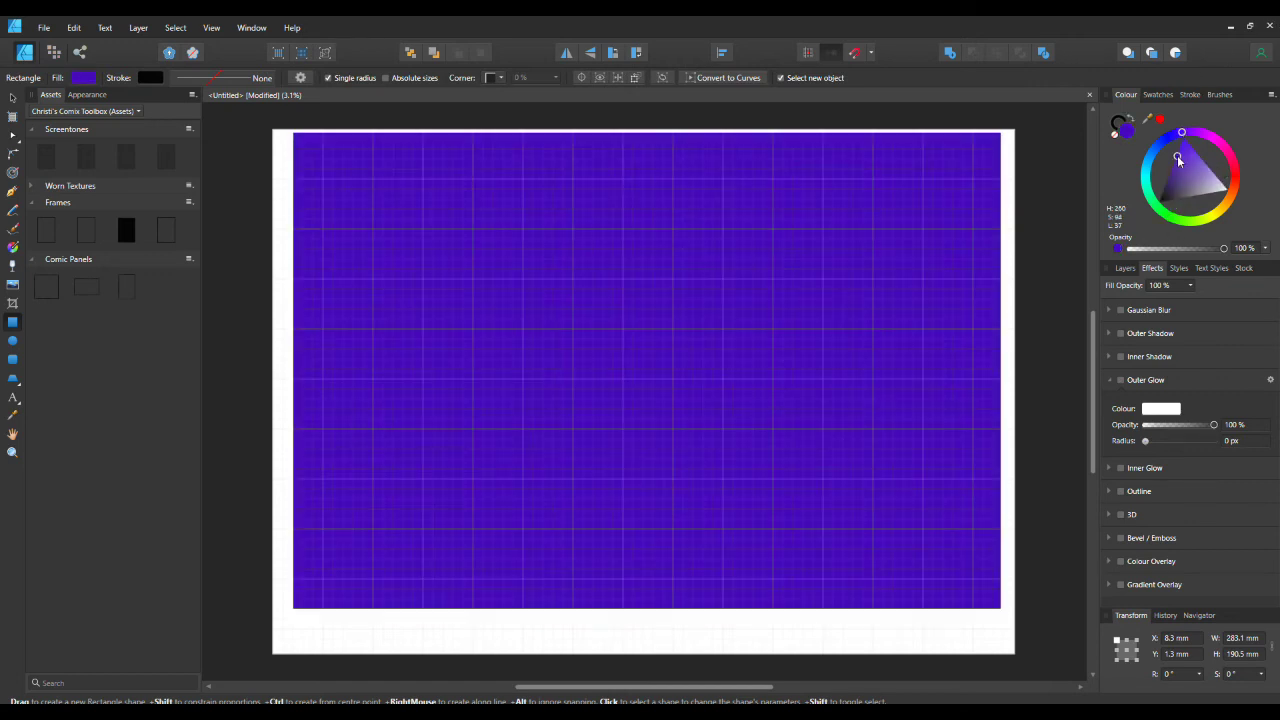
# Step: Move the purple rectangle to the back, behind the text and ellipse, and try an outer glow on it
pyautogui.rightClick(594, 268)
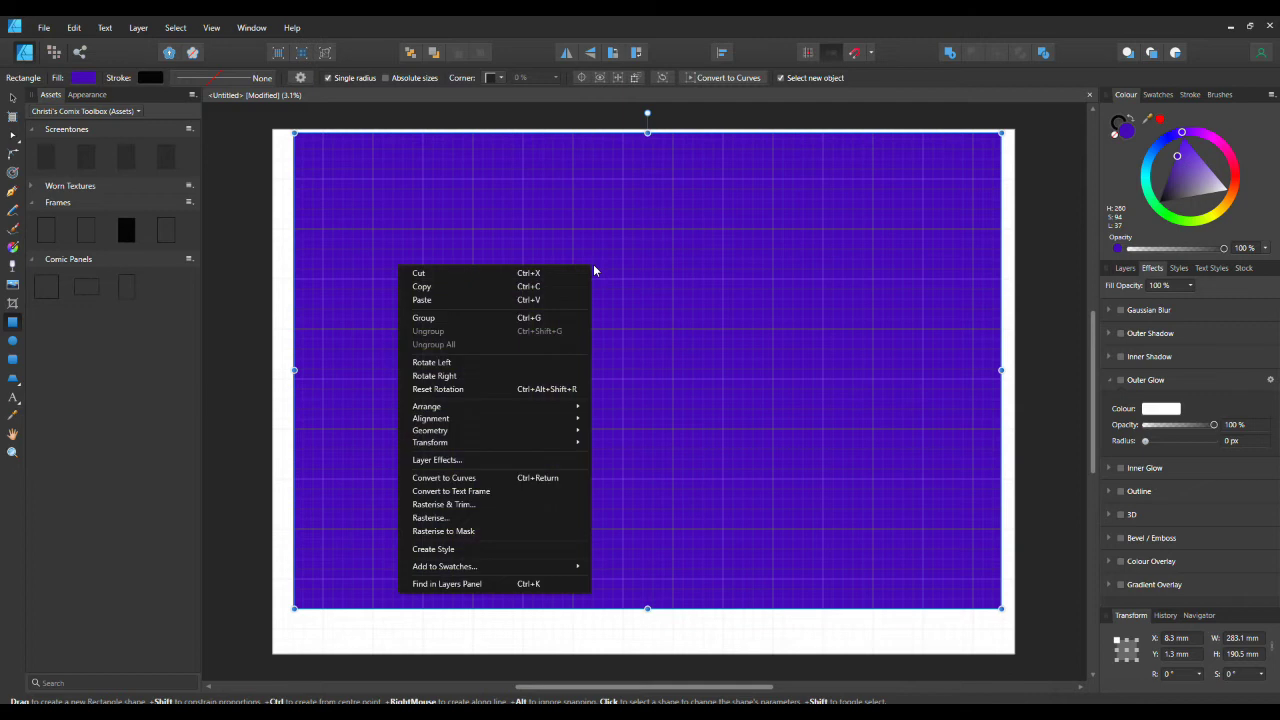
pyautogui.moveTo(462, 406)
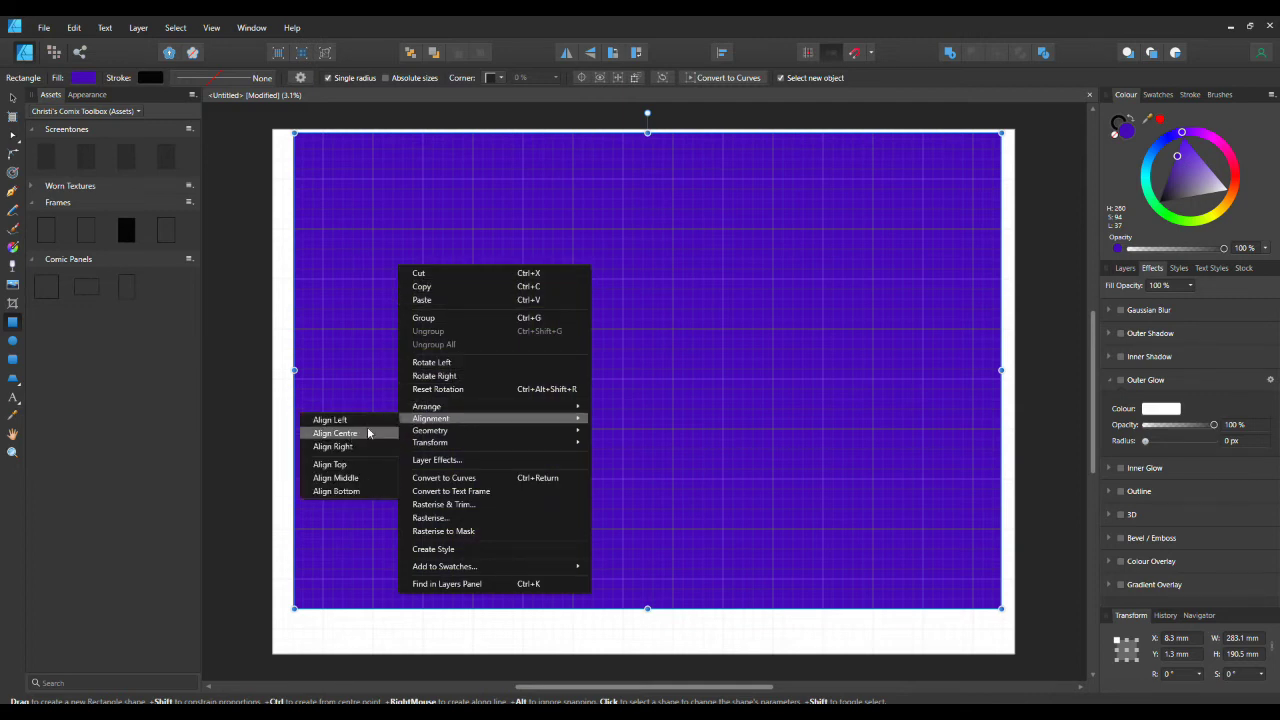
pyautogui.click(257, 448)
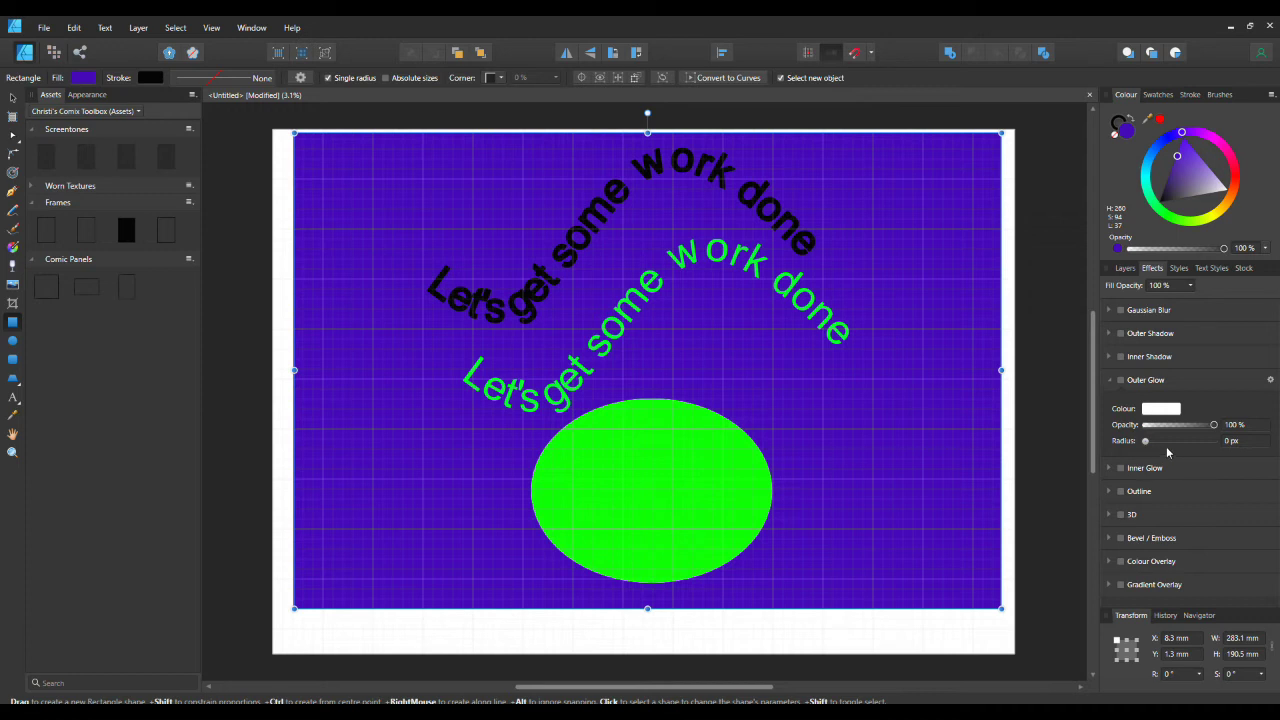
pyautogui.moveTo(1166, 446); pyautogui.dragTo(1052, 449)
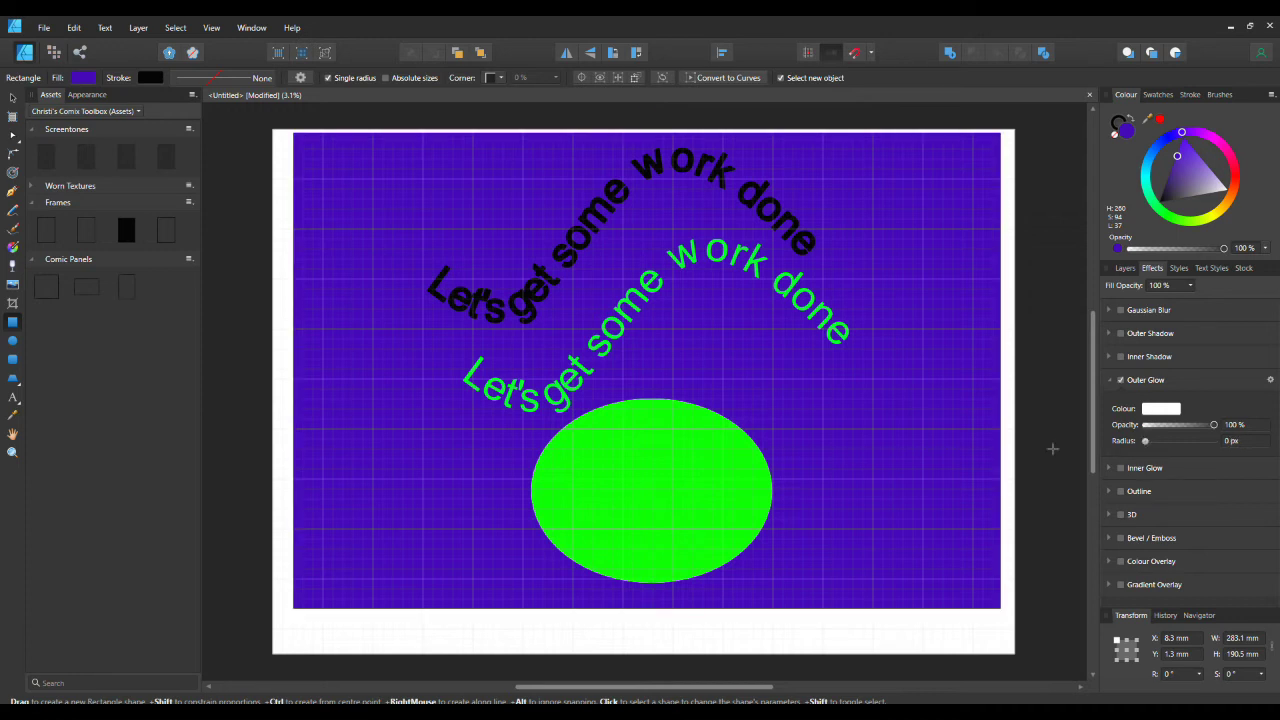
pyautogui.click(712, 474)
# Step: Widen the green ellipse's white outer glow to a 100 px radius, then select the curved text
pyautogui.moveTo(1148, 442); pyautogui.dragTo(1234, 448)
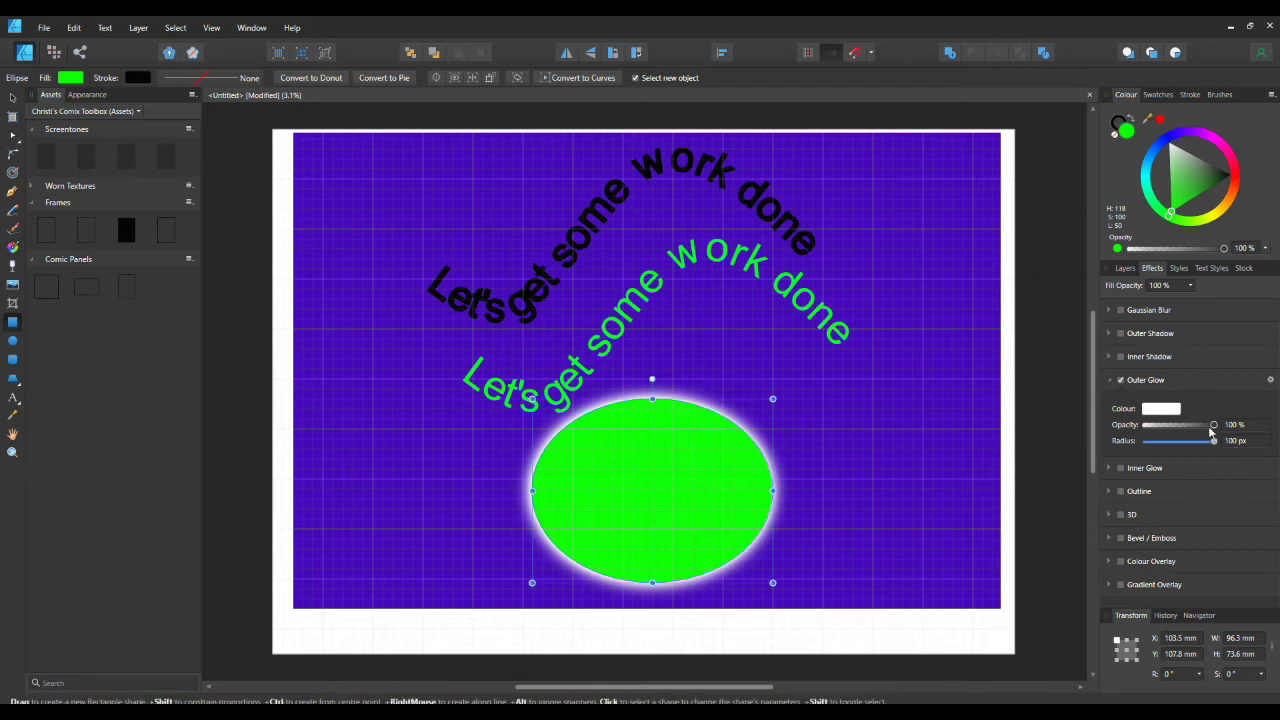
pyautogui.moveTo(1216, 442)
pyautogui.mouseDown()
pyautogui.moveTo(1144, 443)
pyautogui.moveTo(1220, 439)
pyautogui.mouseUp()
pyautogui.click(12, 97)
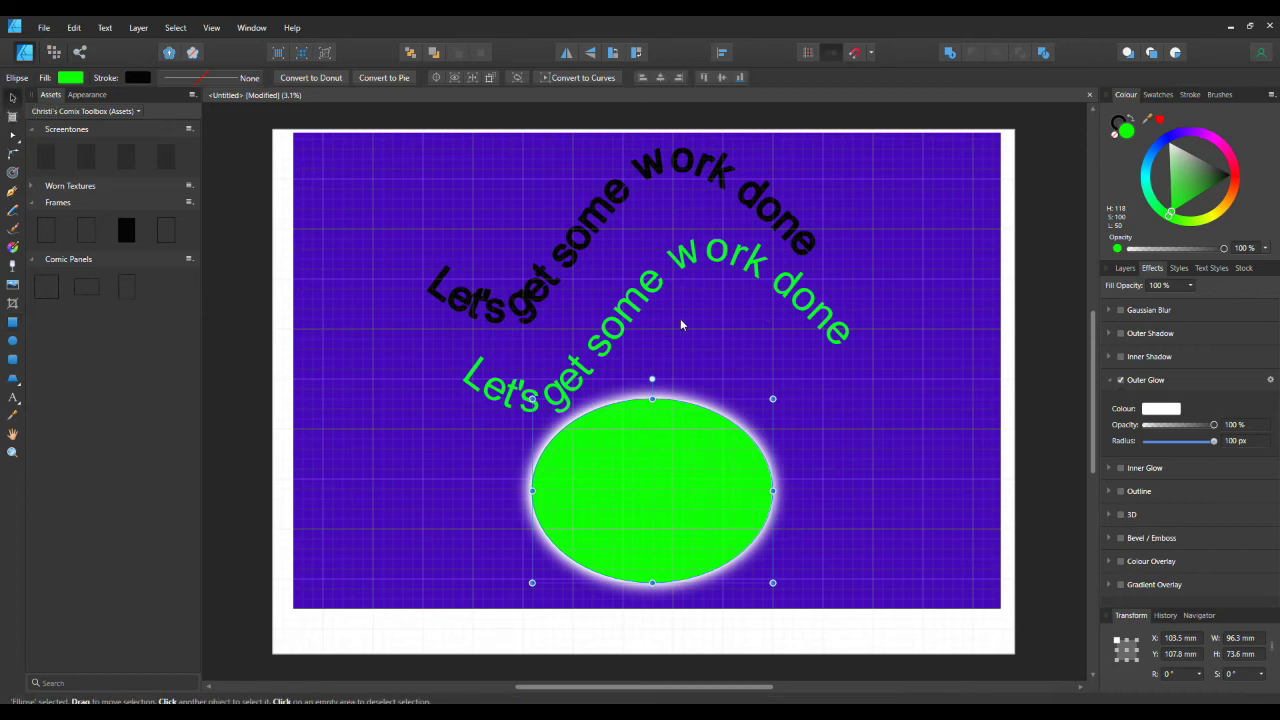
pyautogui.click(628, 305)
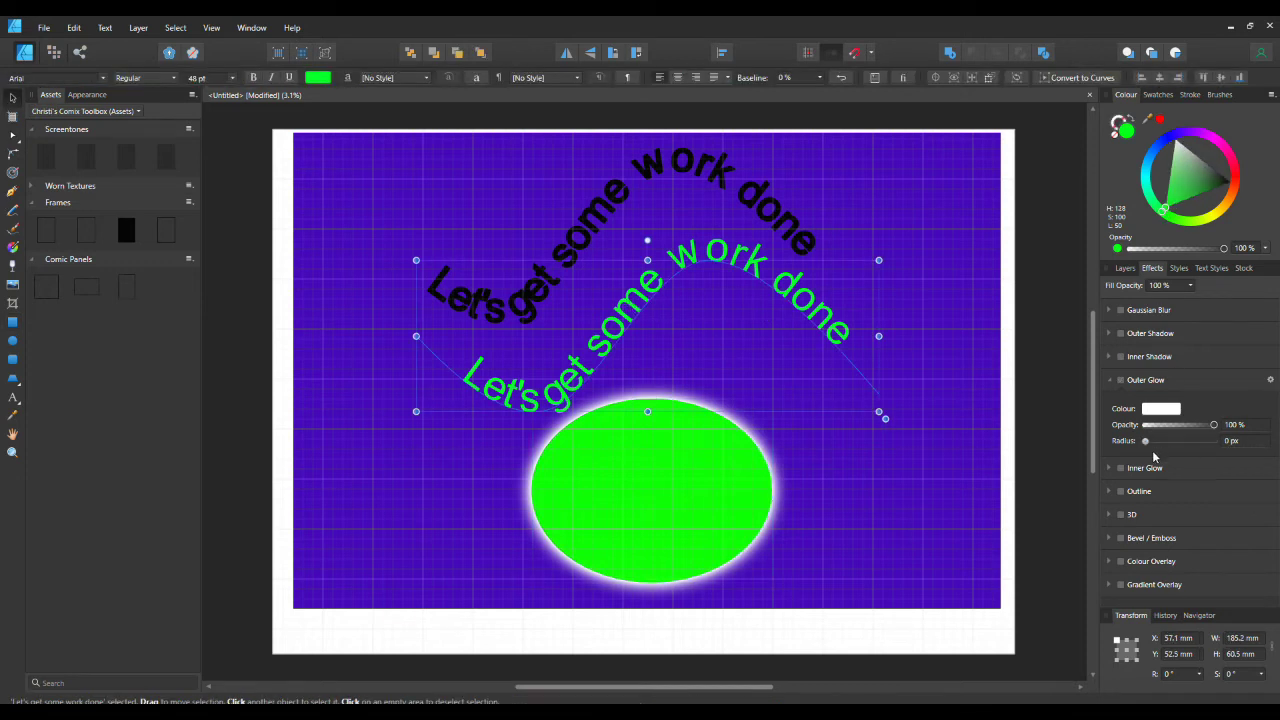
# Step: Add an outer glow to the green text with lower opacity and 25.8 px radius
pyautogui.moveTo(1146, 443)
pyautogui.mouseDown()
pyautogui.moveTo(1232, 441)
pyautogui.moveTo(1140, 438)
pyautogui.mouseUp()
pyautogui.moveTo(1216, 424)
pyautogui.mouseDown()
pyautogui.moveTo(1150, 441)
pyautogui.moveTo(1226, 452)
pyautogui.moveTo(1153, 445)
pyautogui.moveTo(1173, 428)
pyautogui.moveTo(1156, 442)
pyautogui.moveTo(1249, 457)
pyautogui.moveTo(1135, 441)
pyautogui.moveTo(1225, 435)
pyautogui.mouseUp()
pyautogui.moveTo(1145, 442)
pyautogui.mouseDown()
pyautogui.moveTo(1226, 442)
pyautogui.moveTo(1148, 441)
pyautogui.moveTo(1165, 428)
pyautogui.mouseUp()
# Step: Make the text's glow red, widen it to 100 px, then shrink it to 0 px
pyautogui.click(1161, 410)
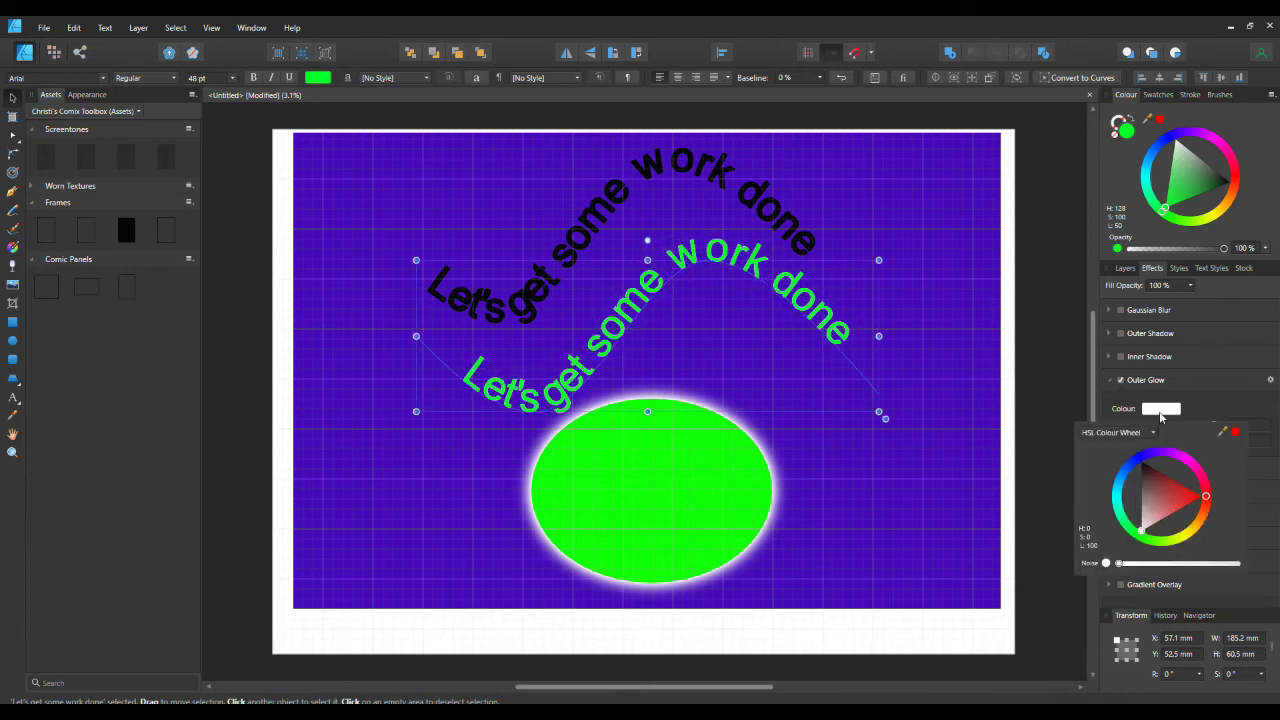
pyautogui.click(1181, 498)
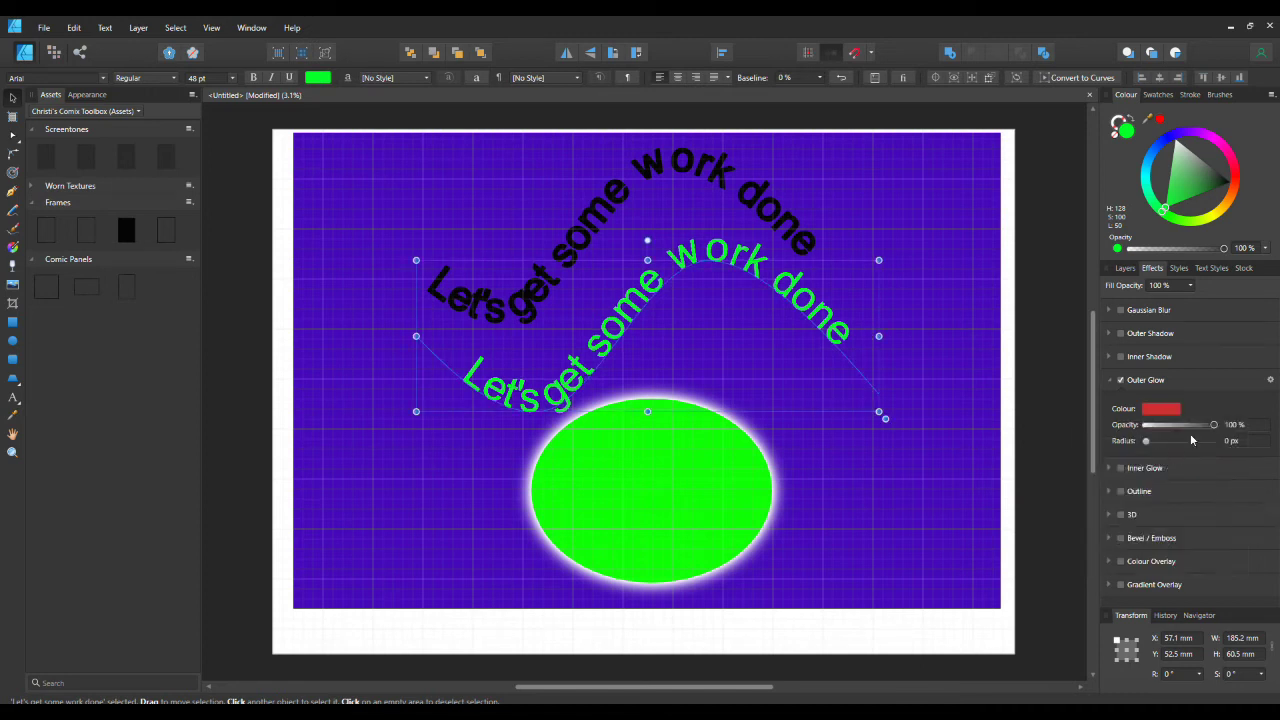
pyautogui.moveTo(1146, 441); pyautogui.dragTo(1213, 447)
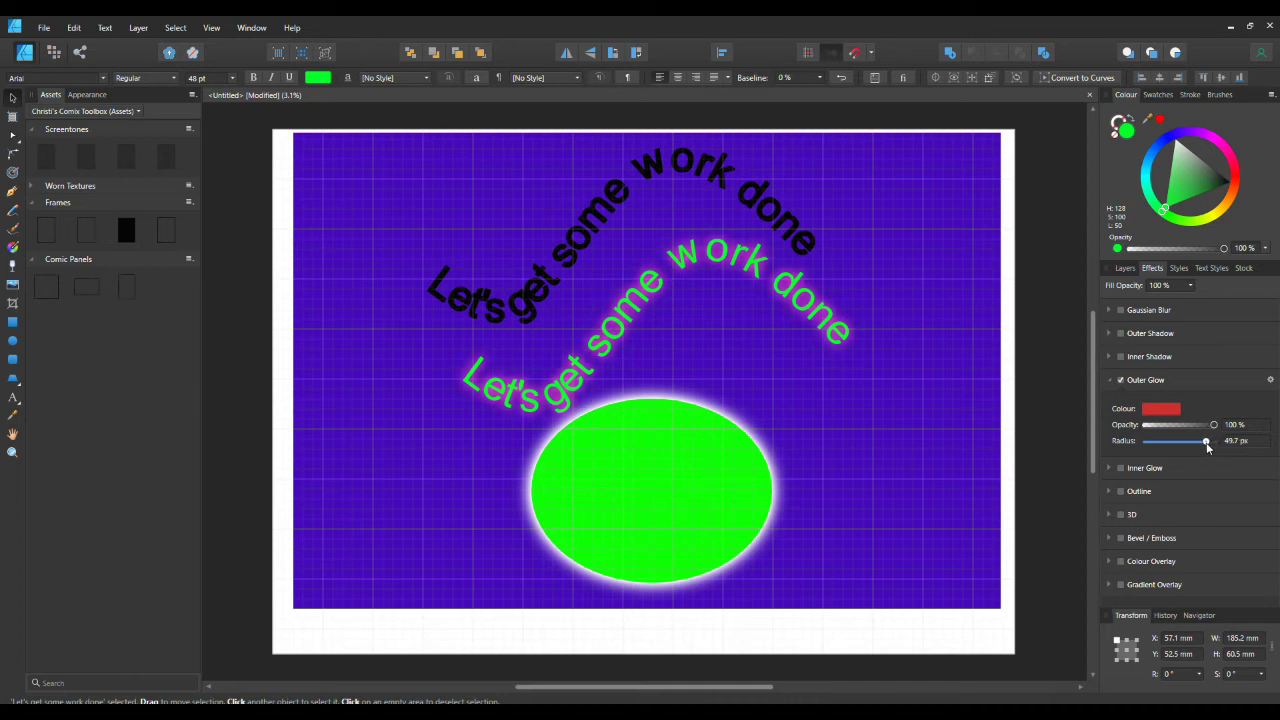
pyautogui.moveTo(1219, 443); pyautogui.dragTo(1220, 444)
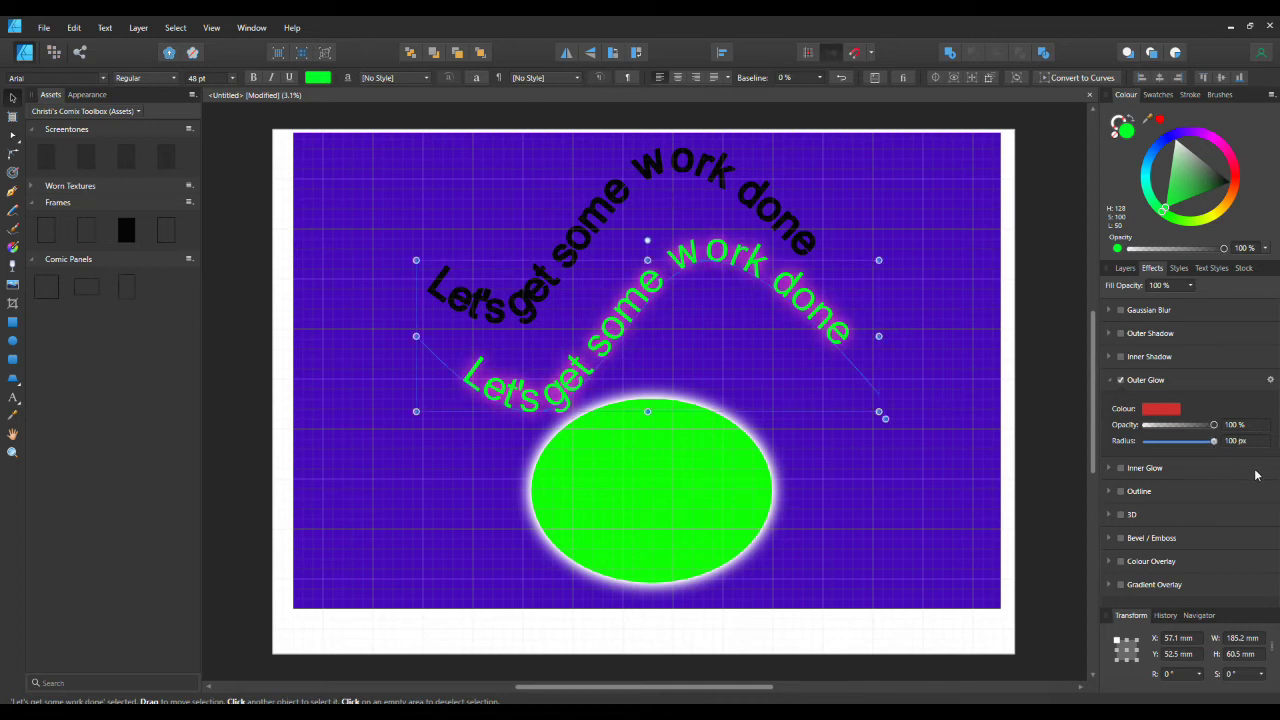
pyautogui.moveTo(1214, 444); pyautogui.dragTo(1147, 443)
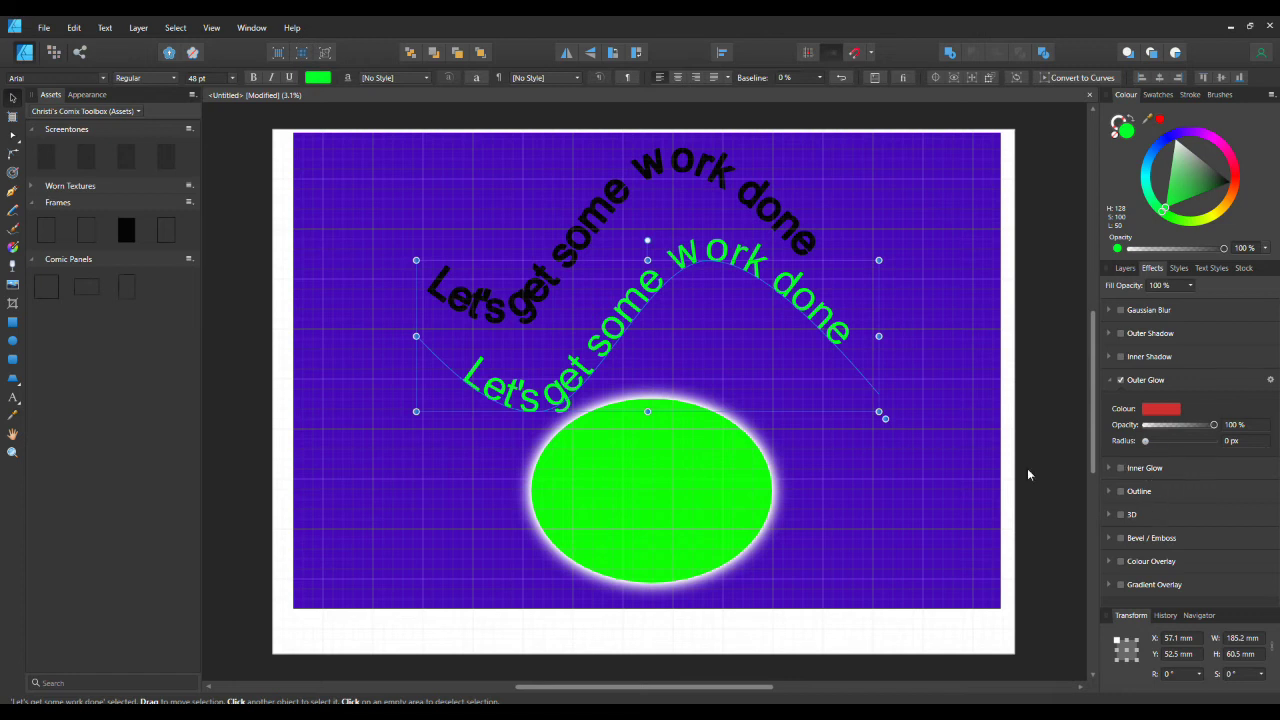
pyautogui.click(735, 477)
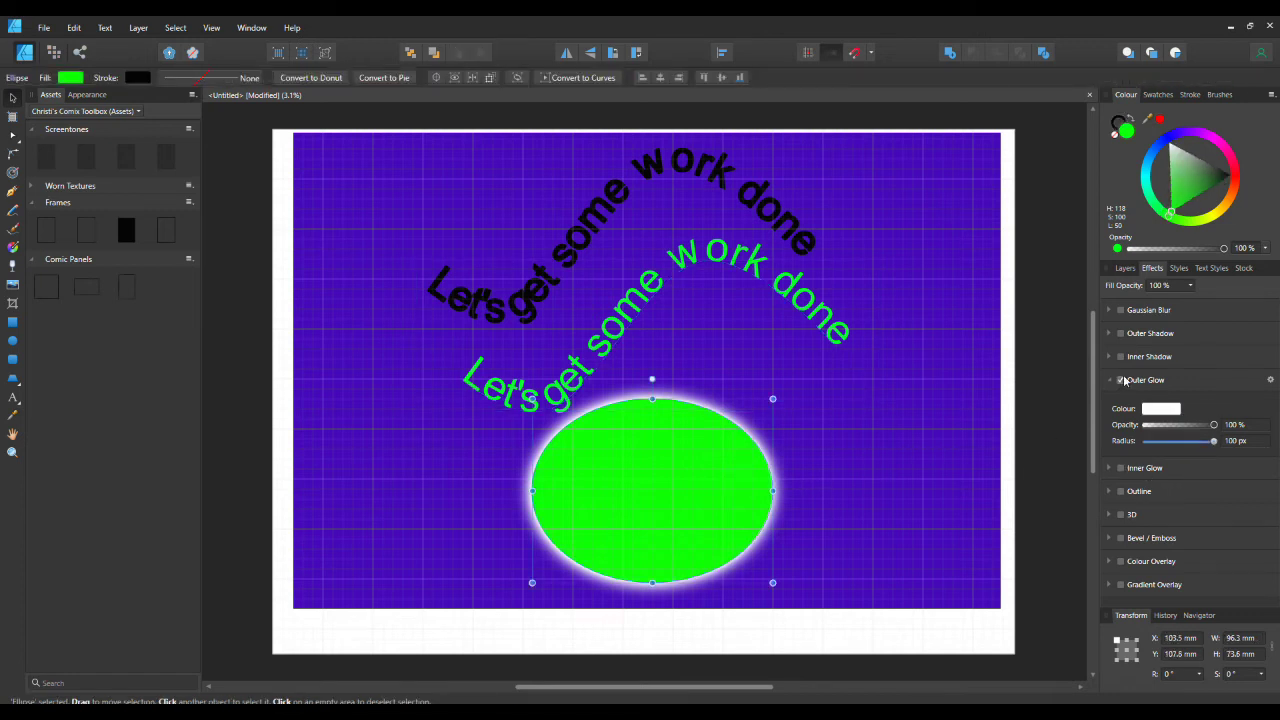
# Step: Switch Outer Glow off on both the green ellipse and the green curved text
pyautogui.click(1122, 380)
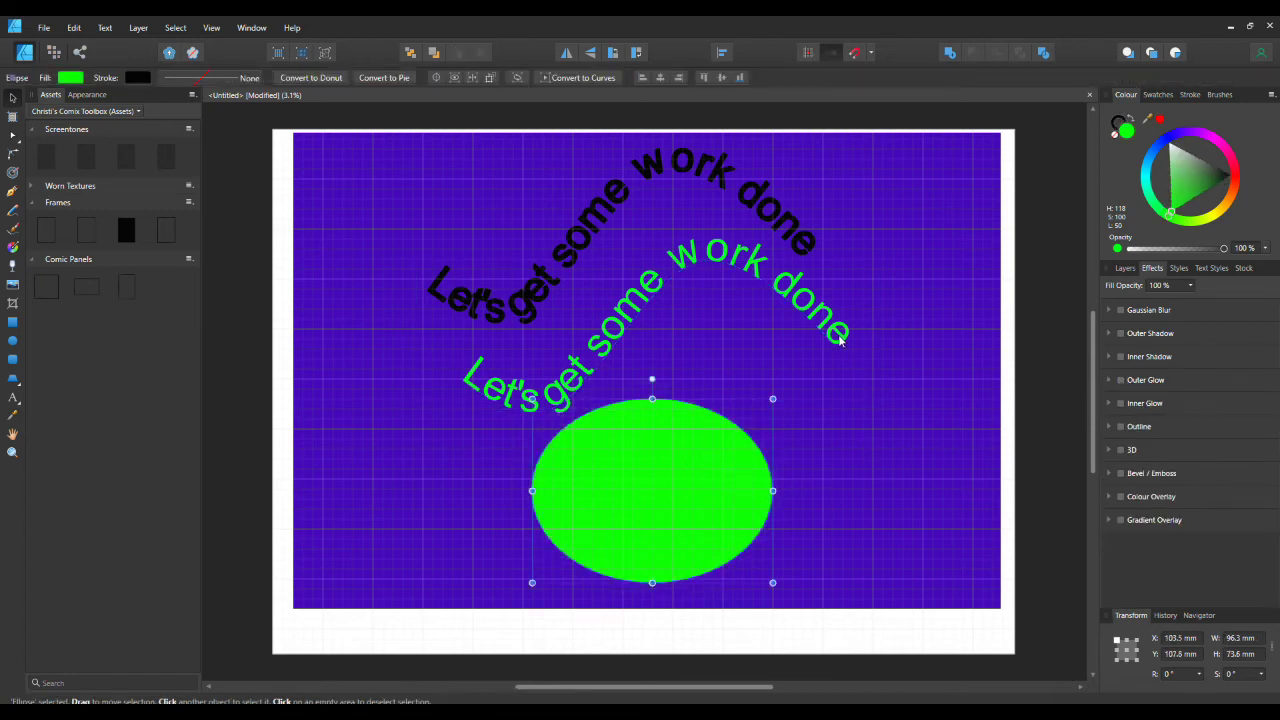
pyautogui.click(840, 341)
pyautogui.click(1122, 380)
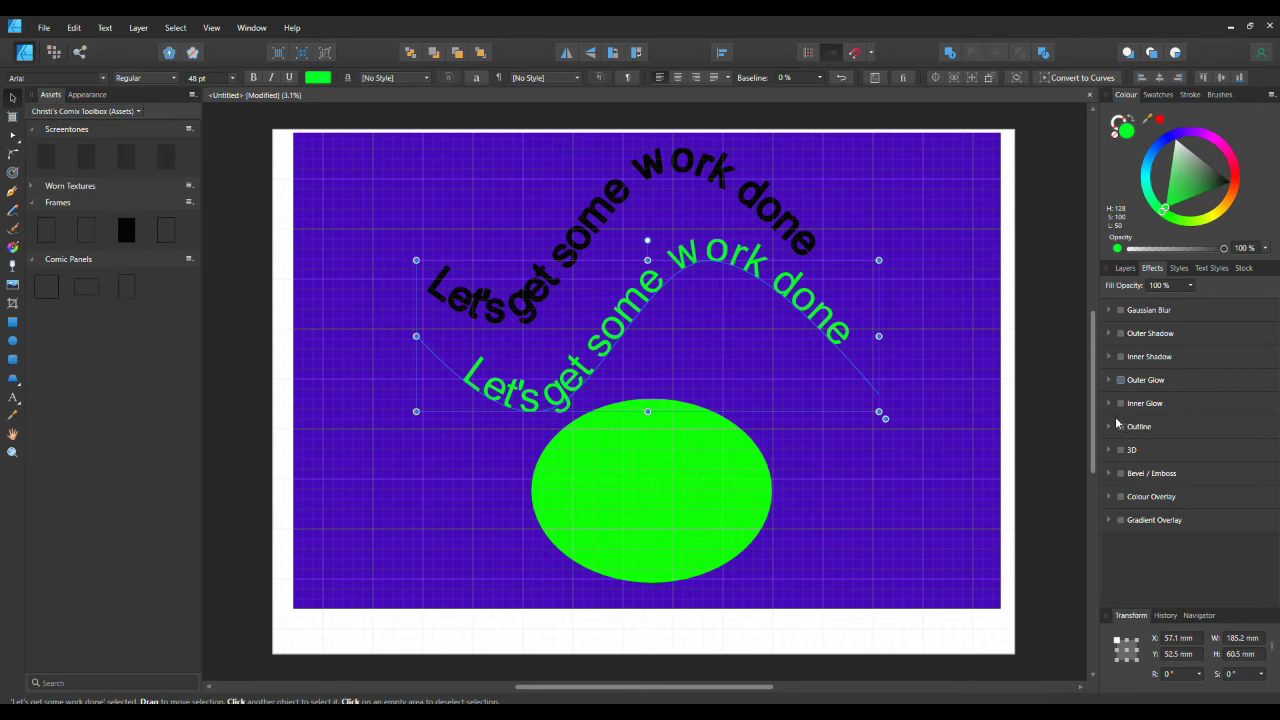
# Step: Enable a white inner glow on the green text at 96% opacity, removing a trial outline
pyautogui.click(1121, 427)
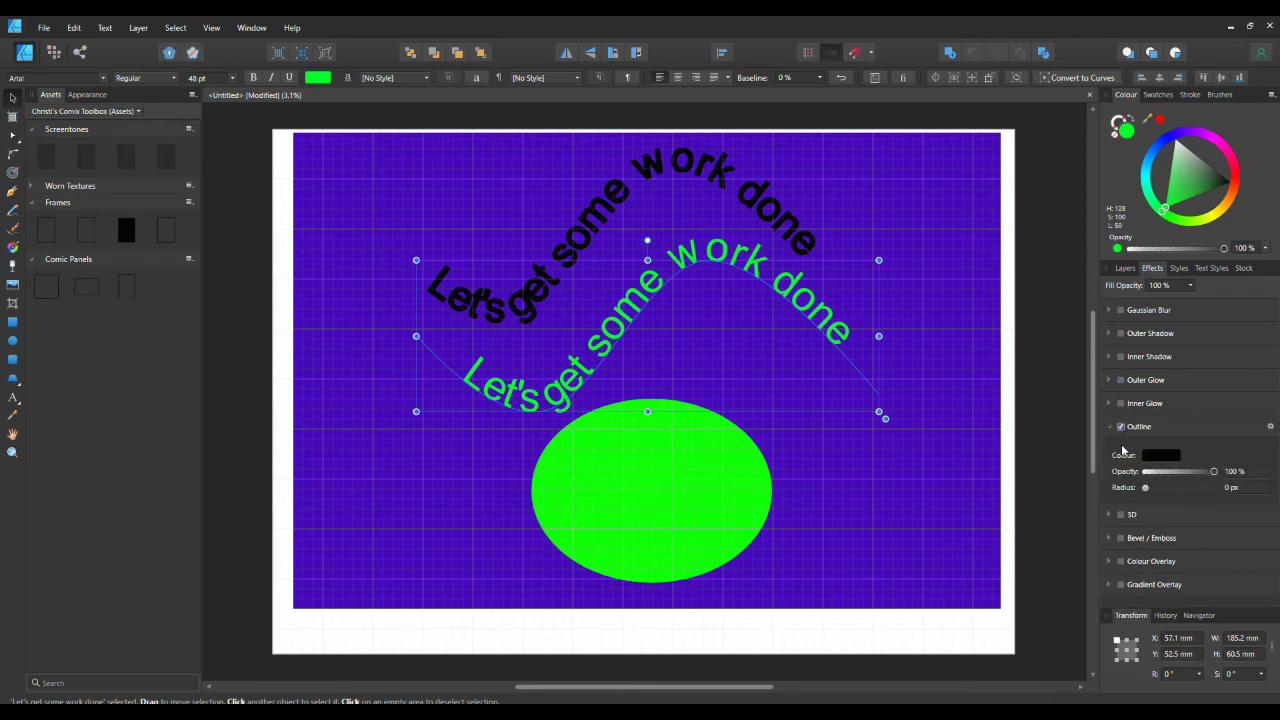
pyautogui.click(1121, 403)
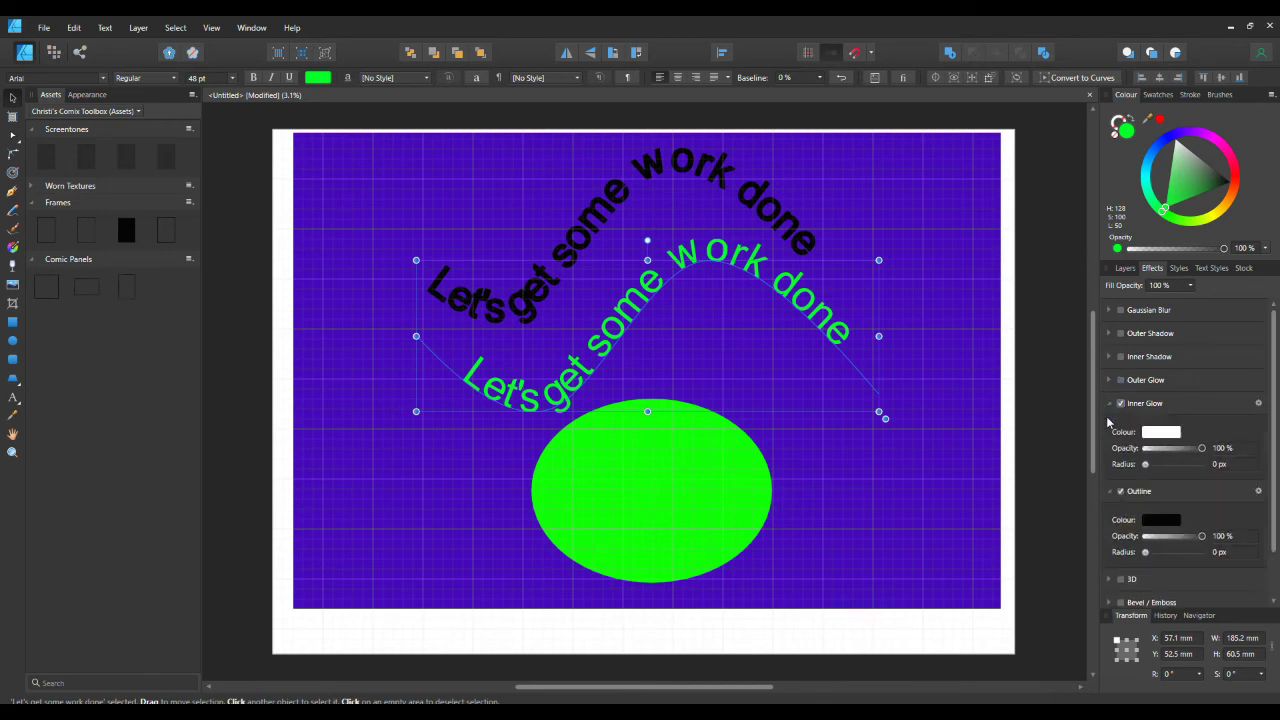
pyautogui.click(1121, 491)
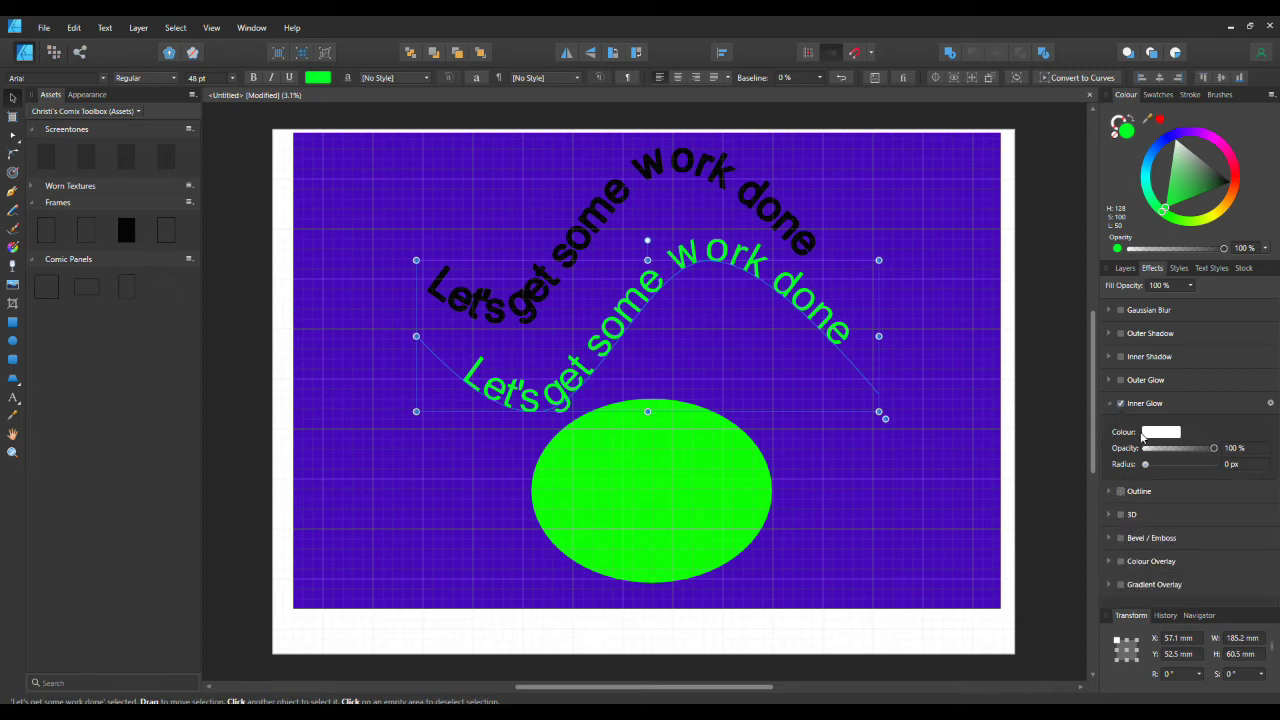
pyautogui.moveTo(1145, 466)
pyautogui.mouseDown()
pyautogui.moveTo(1212, 467)
pyautogui.moveTo(1142, 466)
pyautogui.mouseUp()
pyautogui.moveTo(1213, 449); pyautogui.dragTo(1213, 454)
# Step: Enable Inner Glow on the ellipse, adjust its radius and opacity, and open its full Layer Effects settings
pyautogui.click(690, 453)
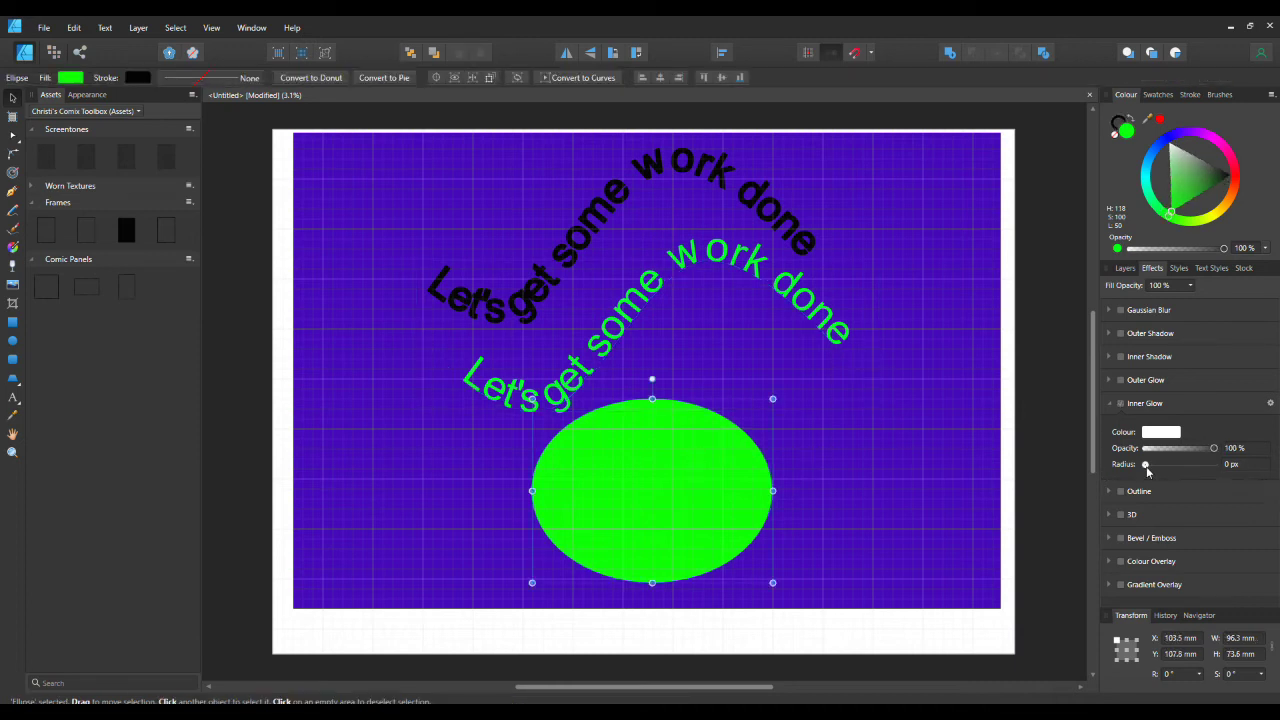
pyautogui.moveTo(1145, 465)
pyautogui.mouseDown()
pyautogui.moveTo(1189, 480)
pyautogui.moveTo(1104, 472)
pyautogui.moveTo(1232, 481)
pyautogui.moveTo(1140, 472)
pyautogui.mouseUp()
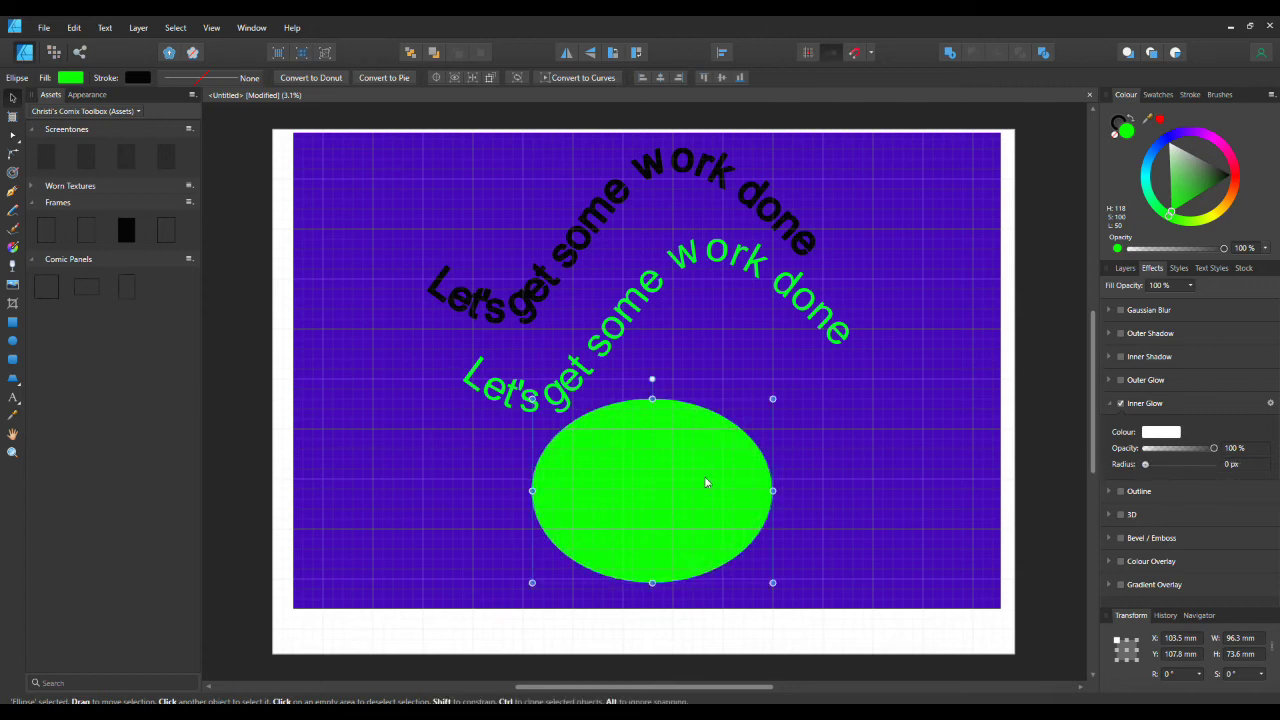
pyautogui.moveTo(1146, 466)
pyautogui.mouseDown()
pyautogui.moveTo(1233, 481)
pyautogui.moveTo(1128, 465)
pyautogui.mouseUp()
pyautogui.moveTo(1214, 451)
pyautogui.mouseDown()
pyautogui.moveTo(1155, 452)
pyautogui.moveTo(1211, 452)
pyautogui.mouseUp()
pyautogui.click(850, 418)
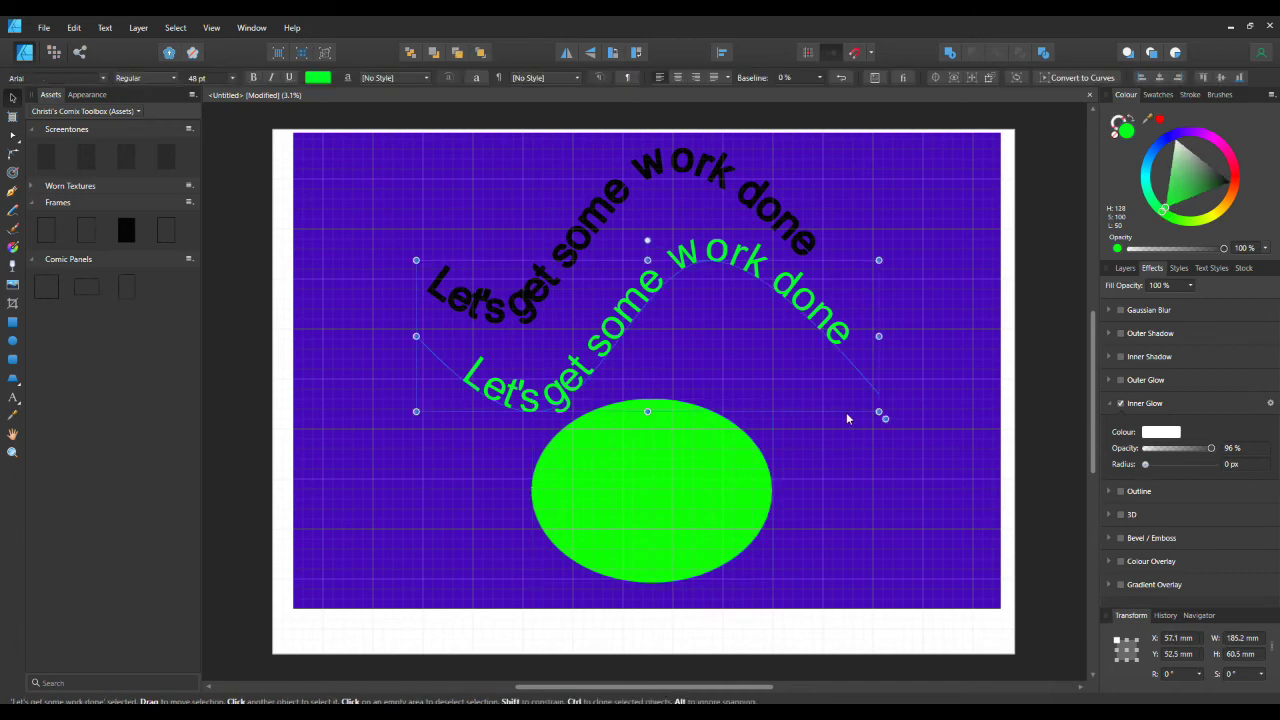
pyautogui.click(657, 461)
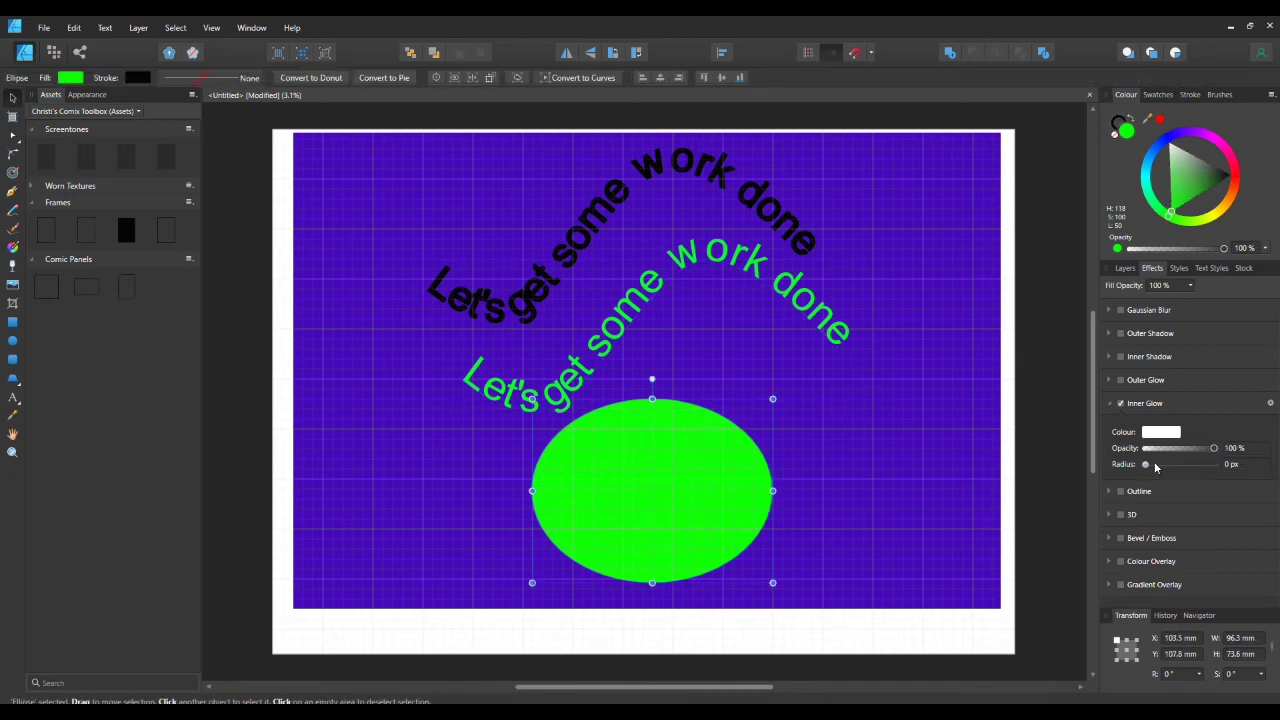
pyautogui.click(1270, 403)
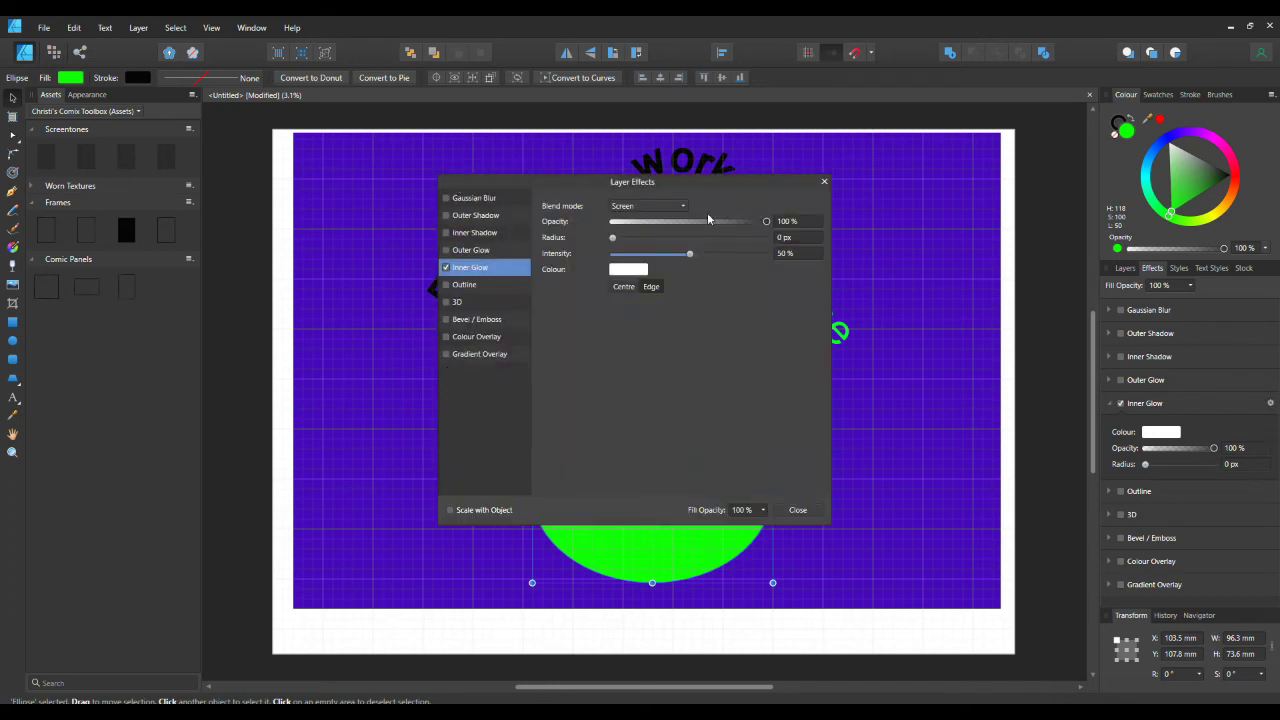
pyautogui.click(824, 181)
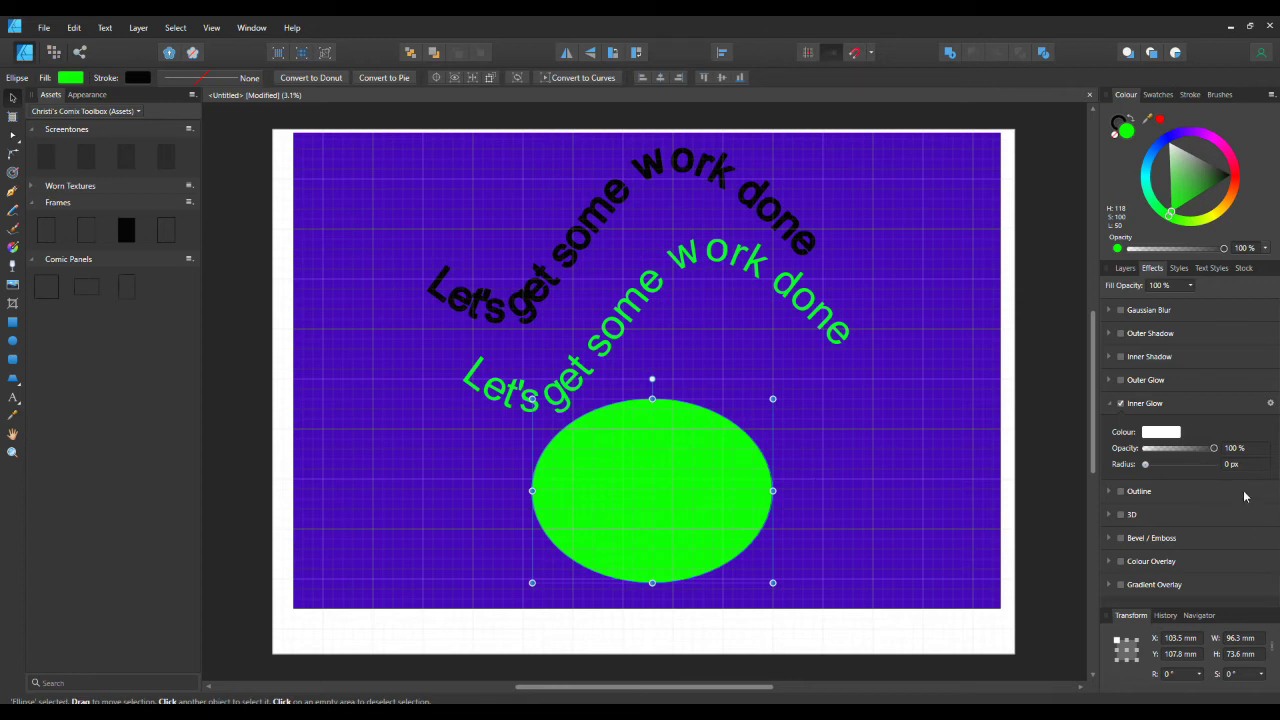
# Step: Enable inner glow on the ellipse and give it a 7 px black outline
pyautogui.click(1120, 403)
pyautogui.click(1120, 491)
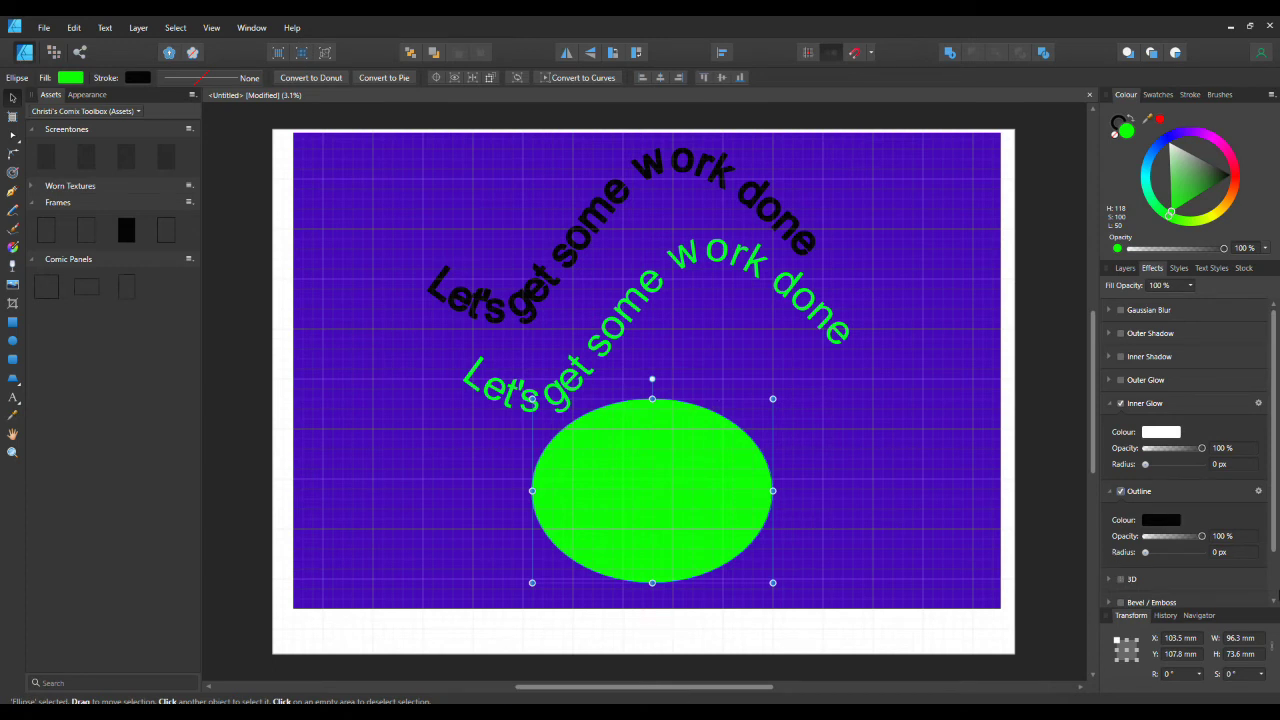
pyautogui.moveTo(1146, 556)
pyautogui.mouseDown()
pyautogui.moveTo(1190, 561)
pyautogui.moveTo(1163, 557)
pyautogui.mouseUp()
# Step: Strip the green text's outline and inner glow, then give it a 3D effect
pyautogui.click(586, 371)
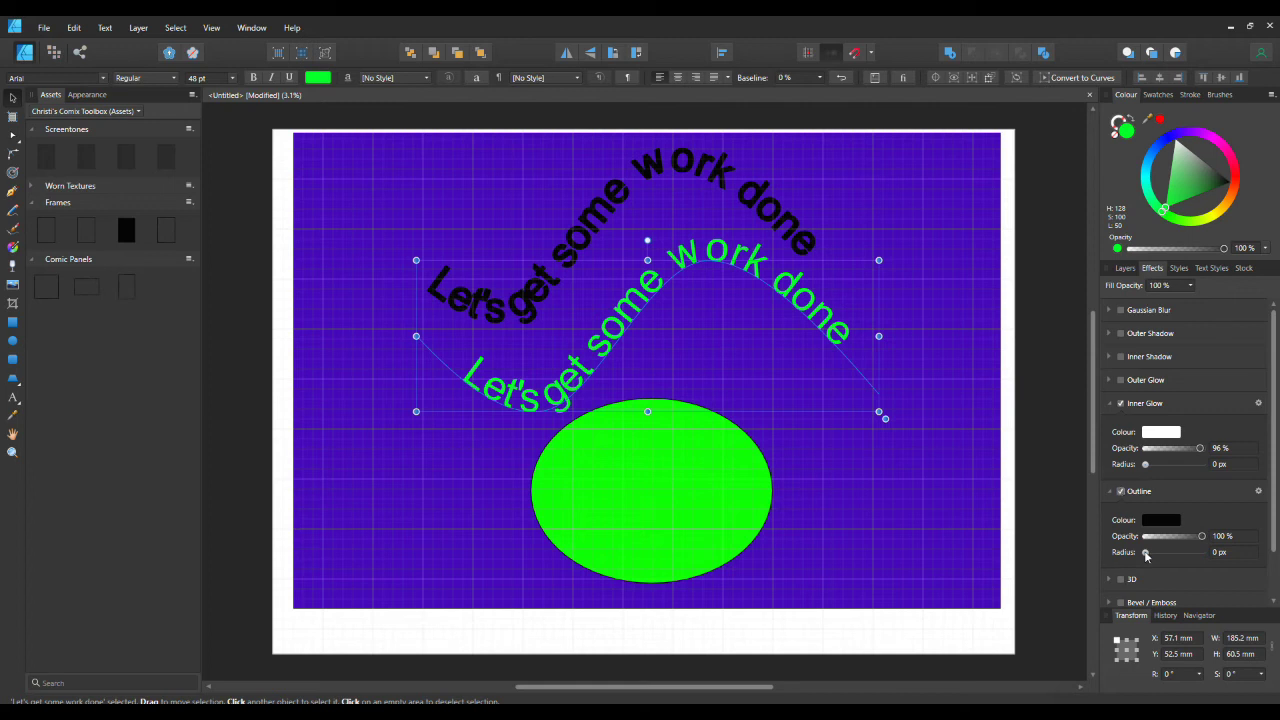
pyautogui.moveTo(1147, 556)
pyautogui.mouseDown()
pyautogui.moveTo(1208, 560)
pyautogui.moveTo(1144, 558)
pyautogui.mouseUp()
pyautogui.click(1121, 492)
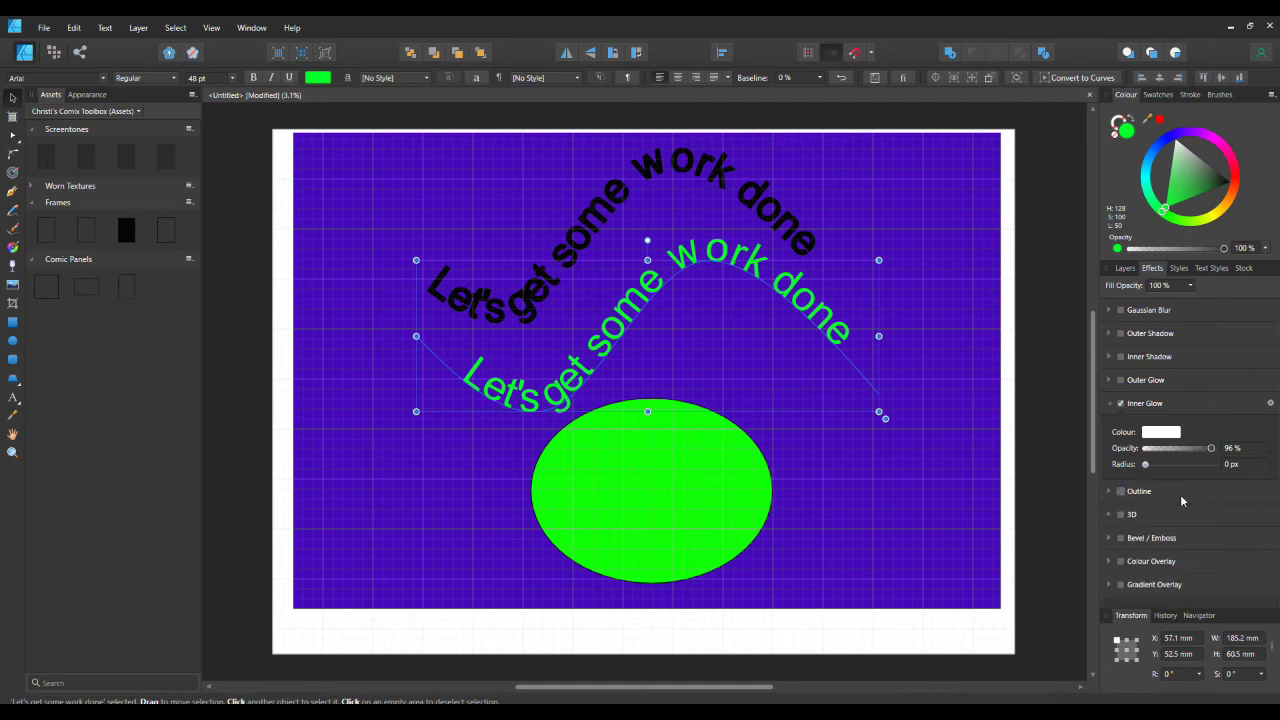
pyautogui.click(1121, 403)
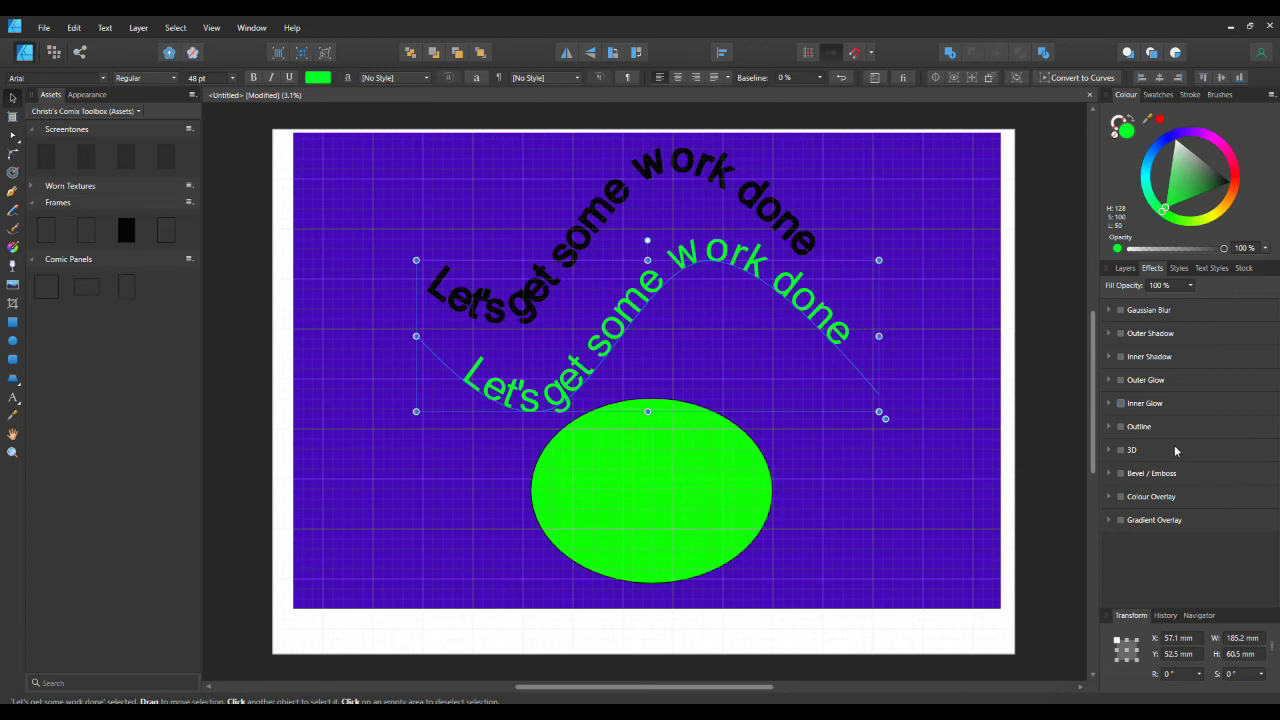
pyautogui.click(1121, 450)
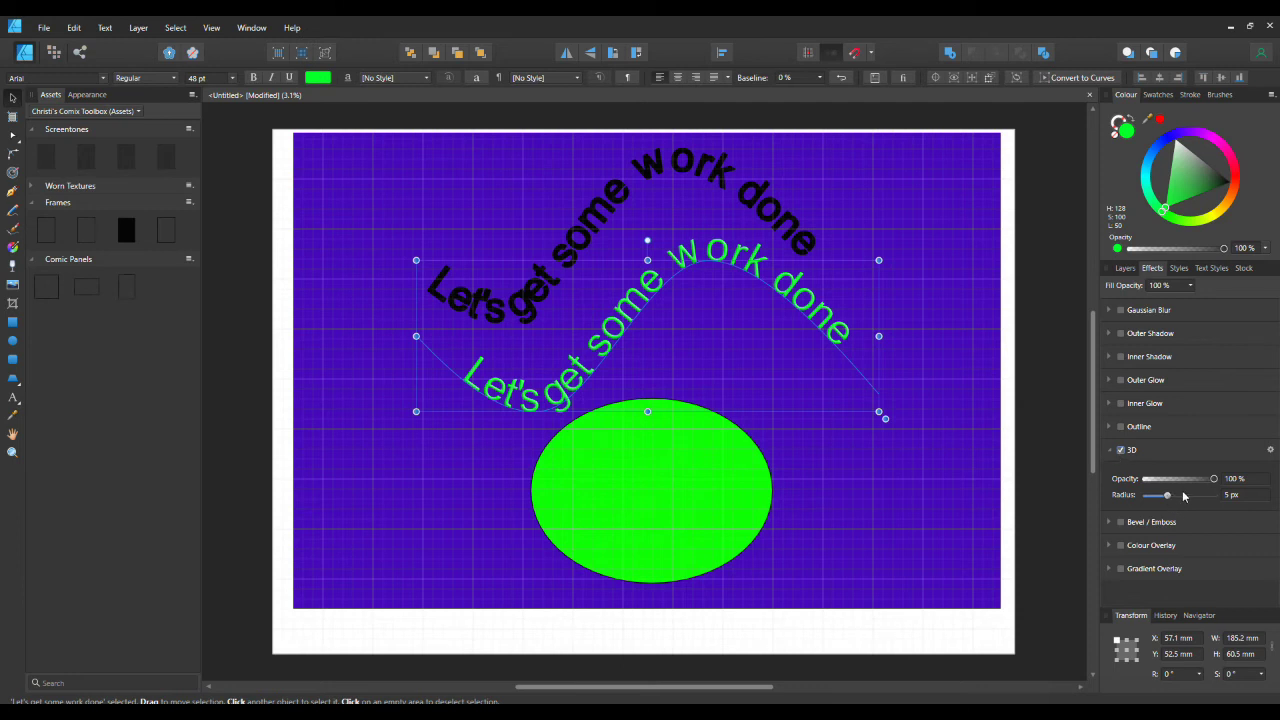
pyautogui.moveTo(1169, 497)
pyautogui.mouseDown()
pyautogui.moveTo(1206, 500)
pyautogui.moveTo(1145, 496)
pyautogui.mouseUp()
pyautogui.click(895, 463)
# Step: Cut the purple background rectangle and raise the green text's 3D depth
pyautogui.rightClick(965, 457)
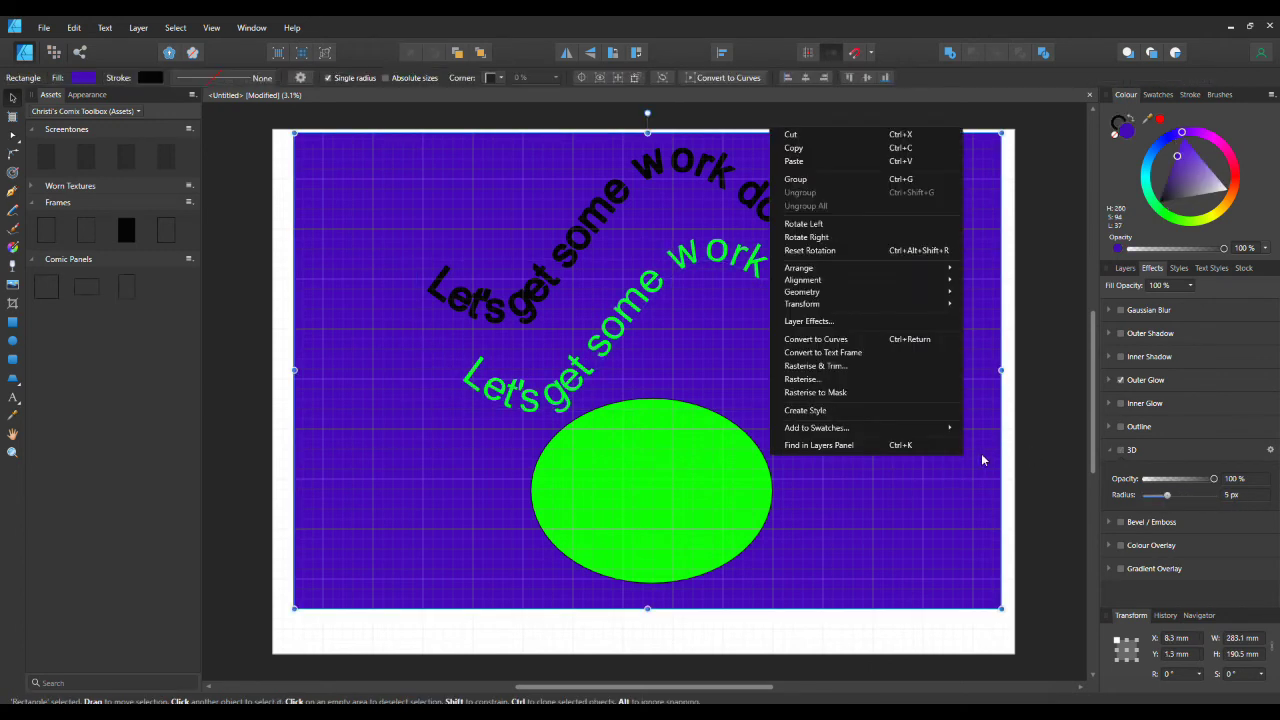
pyautogui.click(856, 134)
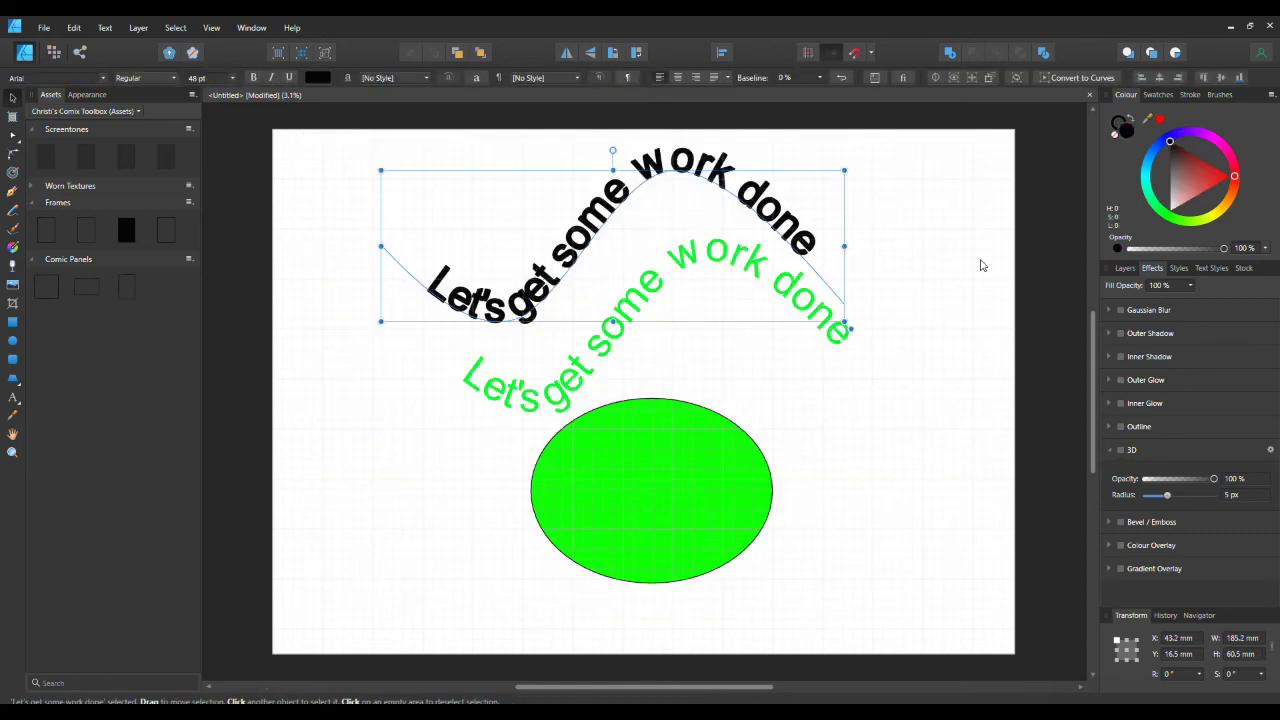
pyautogui.click(835, 333)
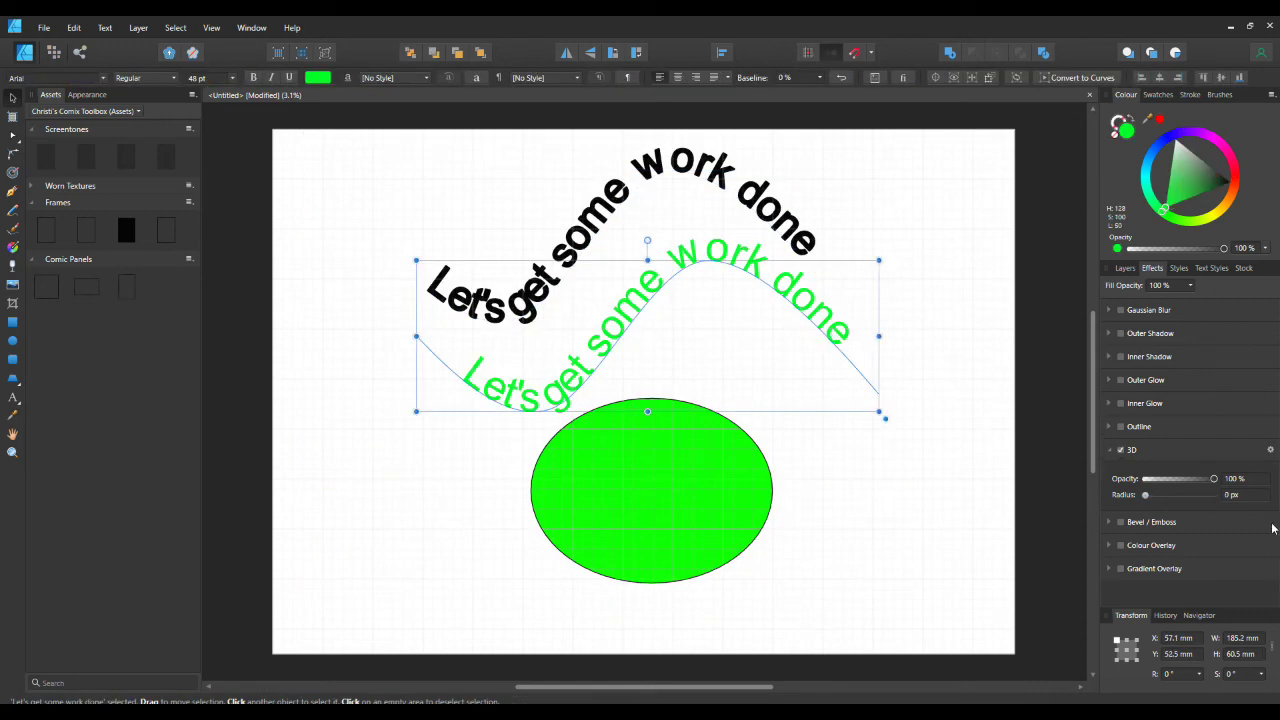
pyautogui.moveTo(1150, 494)
pyautogui.mouseDown()
pyautogui.moveTo(1198, 502)
pyautogui.moveTo(1175, 494)
pyautogui.mouseUp()
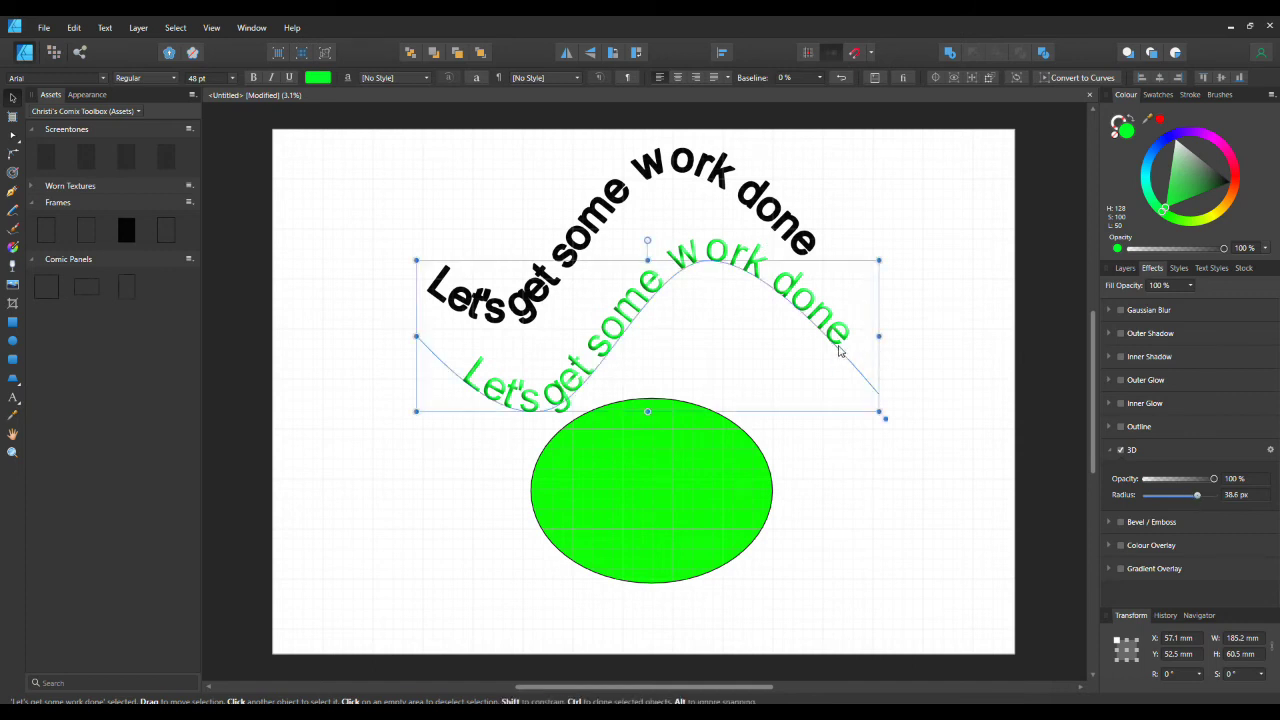
# Step: Try 3D settings on the green ellipse, shading at 51%, then flatten it to 0 px
pyautogui.click(645, 521)
pyautogui.moveTo(1171, 500)
pyautogui.mouseDown()
pyautogui.moveTo(1124, 497)
pyautogui.moveTo(1235, 510)
pyautogui.mouseUp()
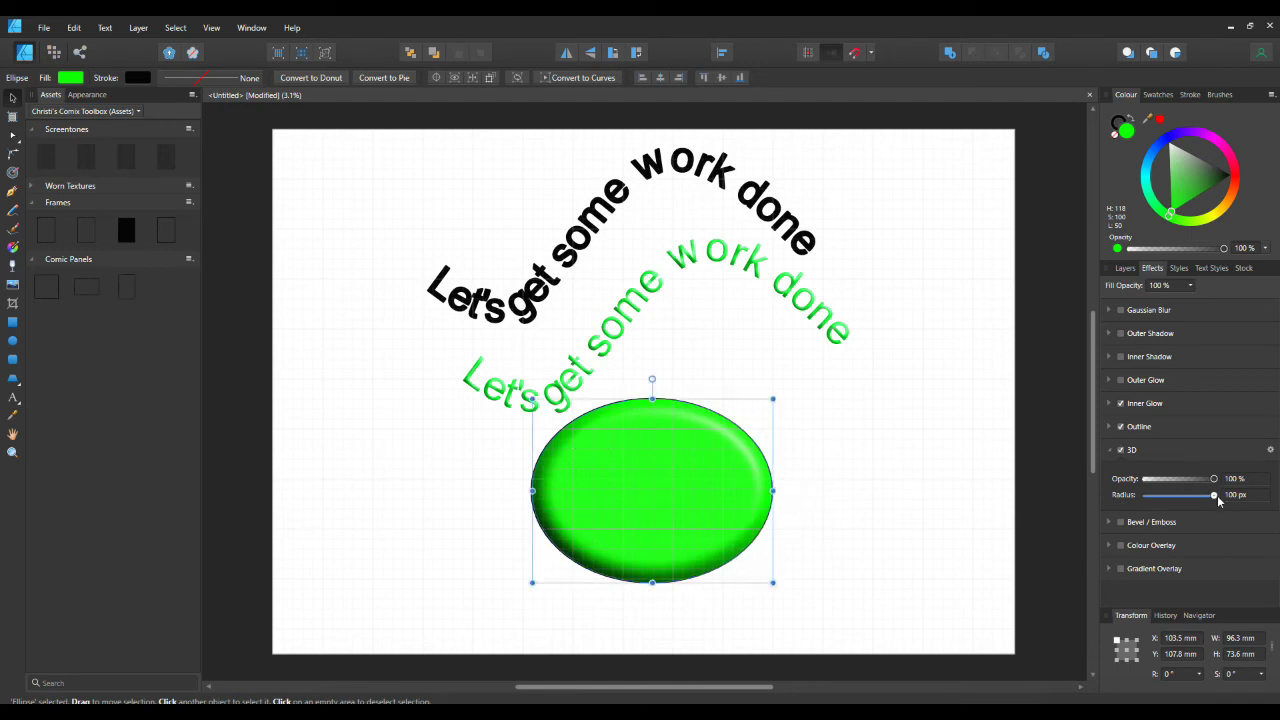
pyautogui.moveTo(1217, 484)
pyautogui.mouseDown()
pyautogui.moveTo(1145, 481)
pyautogui.moveTo(1228, 481)
pyautogui.moveTo(1151, 498)
pyautogui.moveTo(1222, 507)
pyautogui.mouseUp()
pyautogui.moveTo(1214, 495); pyautogui.dragTo(1149, 510)
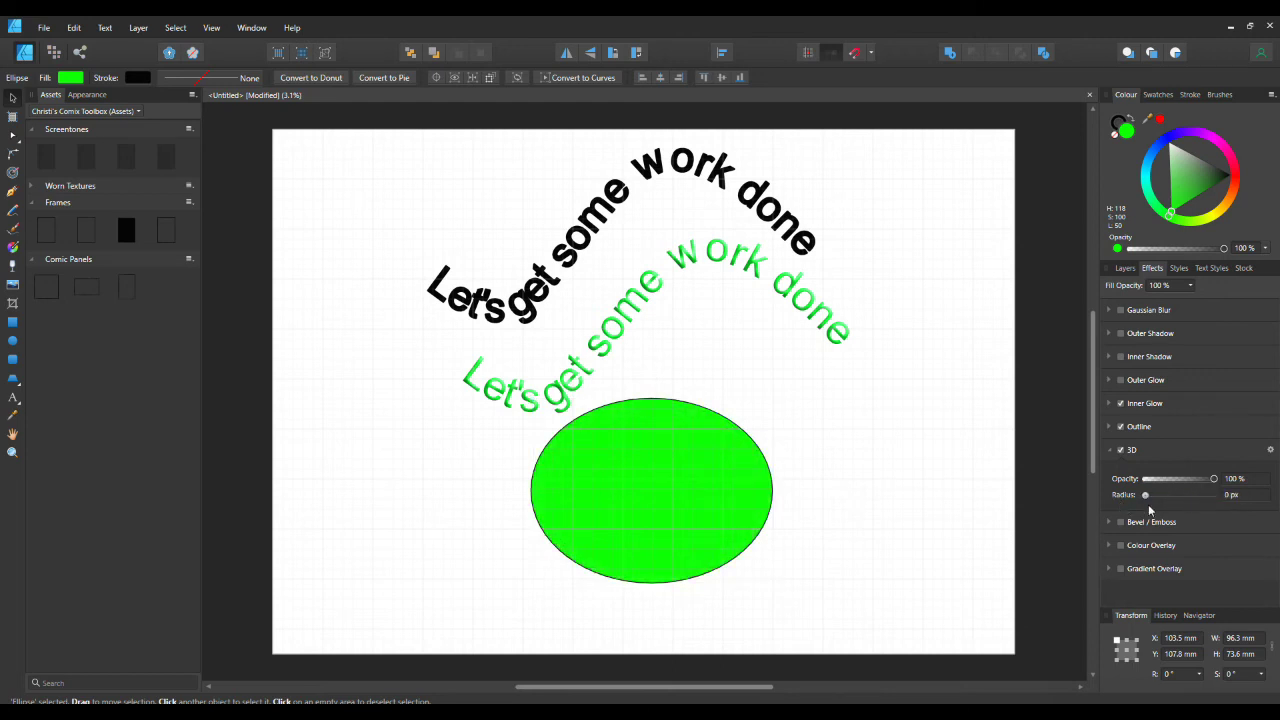
# Step: Turn off the ellipse's 3D effect, then try a Bevel/Emboss on it and remove its shading
pyautogui.click(1121, 451)
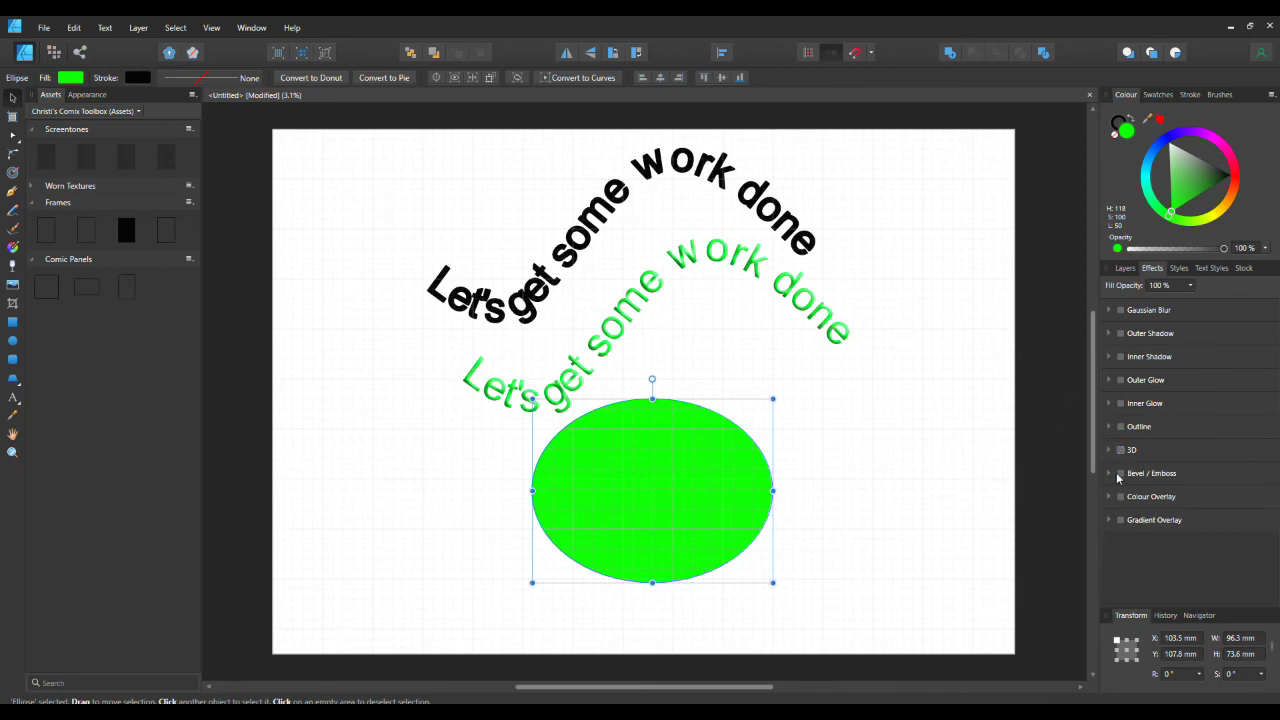
pyautogui.click(1120, 474)
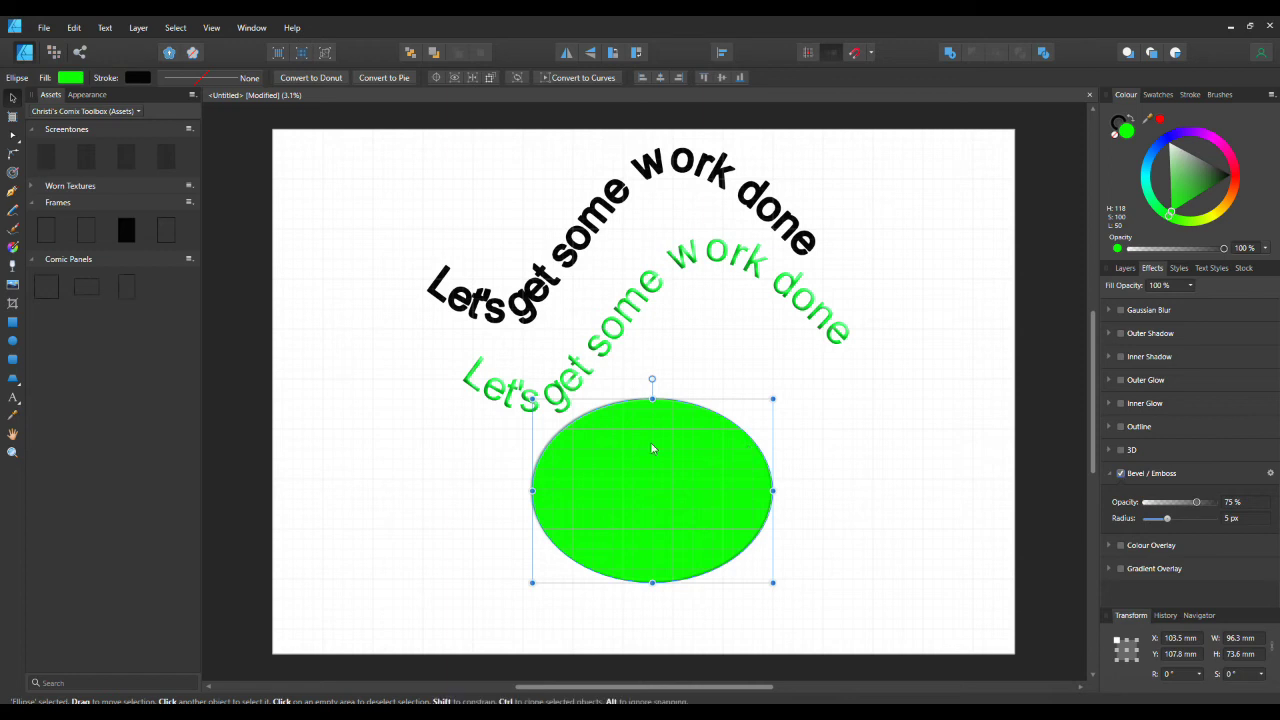
pyautogui.click(1111, 474)
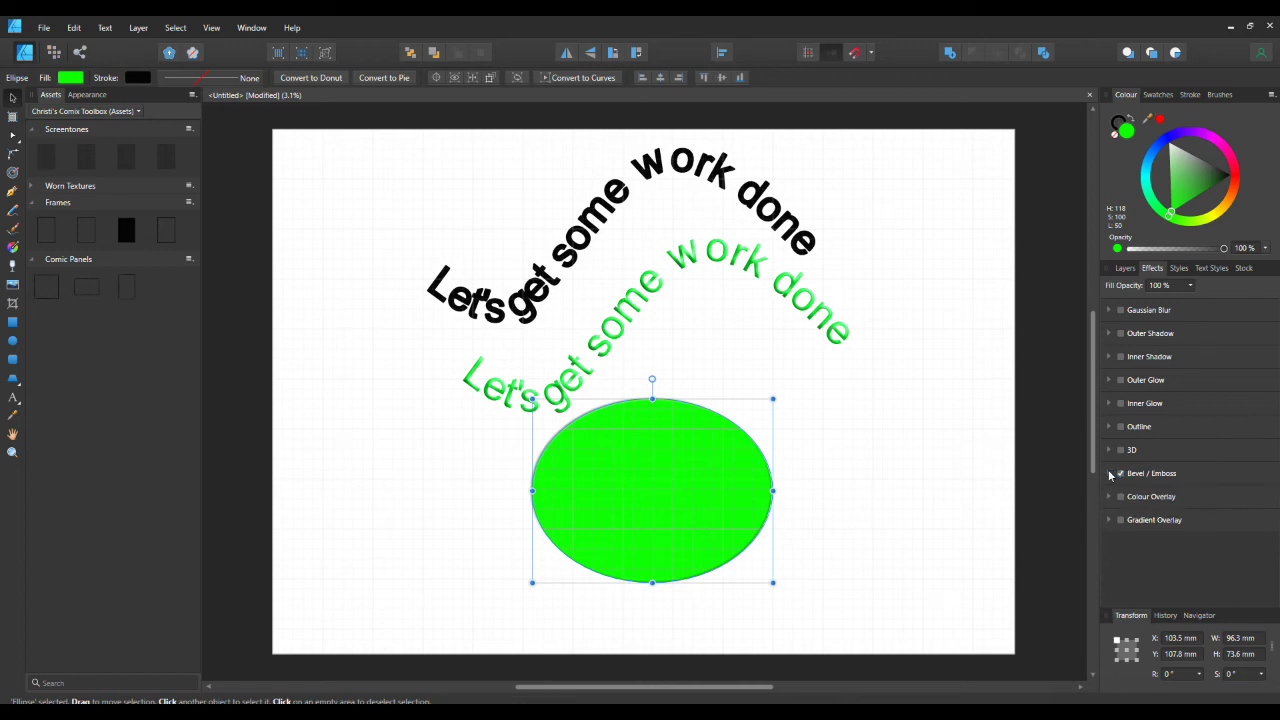
pyautogui.click(1110, 474)
pyautogui.moveTo(1166, 519); pyautogui.dragTo(1215, 524)
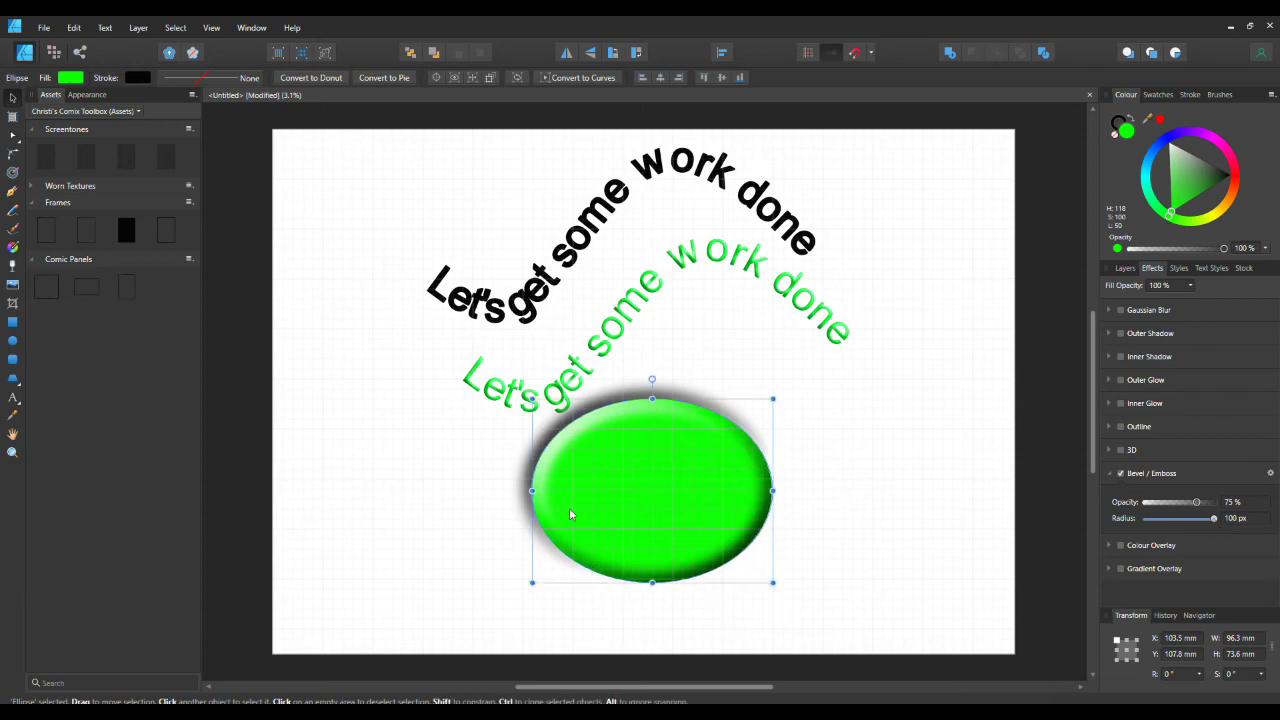
pyautogui.moveTo(1214, 518)
pyautogui.mouseDown()
pyautogui.moveTo(1145, 518)
pyautogui.moveTo(1221, 524)
pyautogui.moveTo(1145, 524)
pyautogui.moveTo(1210, 525)
pyautogui.moveTo(1192, 525)
pyautogui.mouseUp()
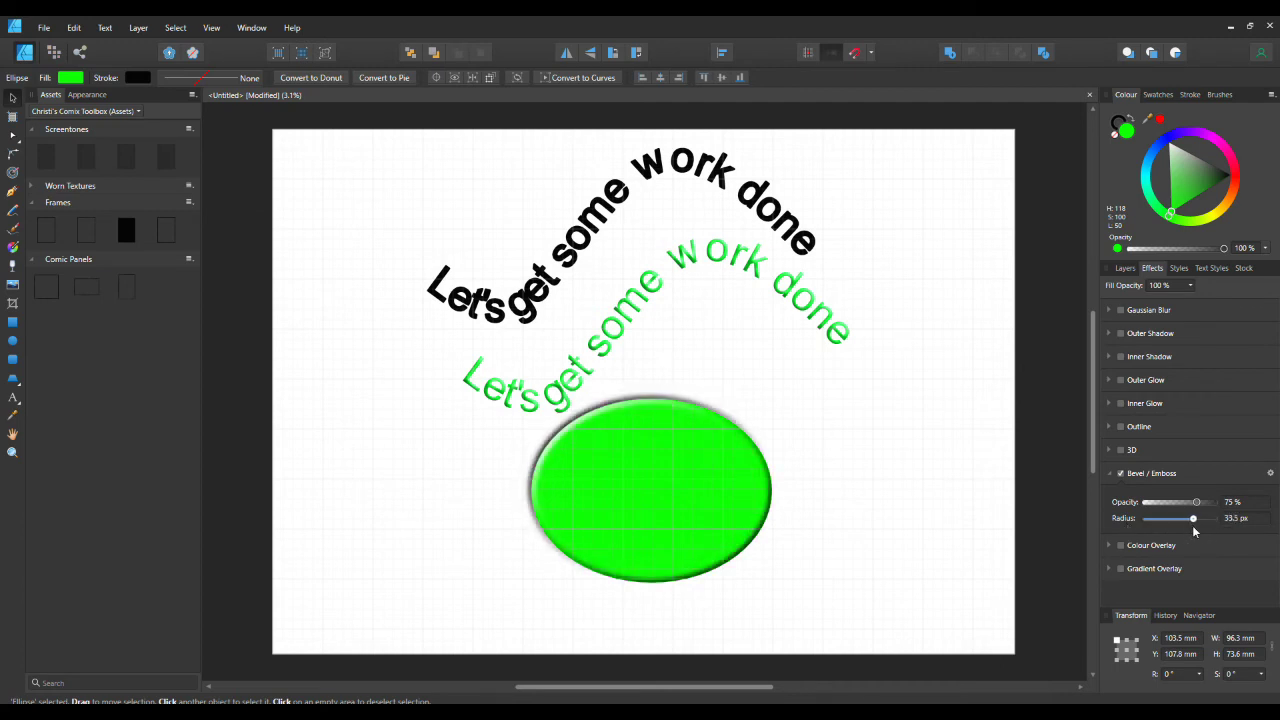
# Step: Replace the green path text's 3D effect with a small, crisp Bevel/Emboss radius
pyautogui.click(778, 292)
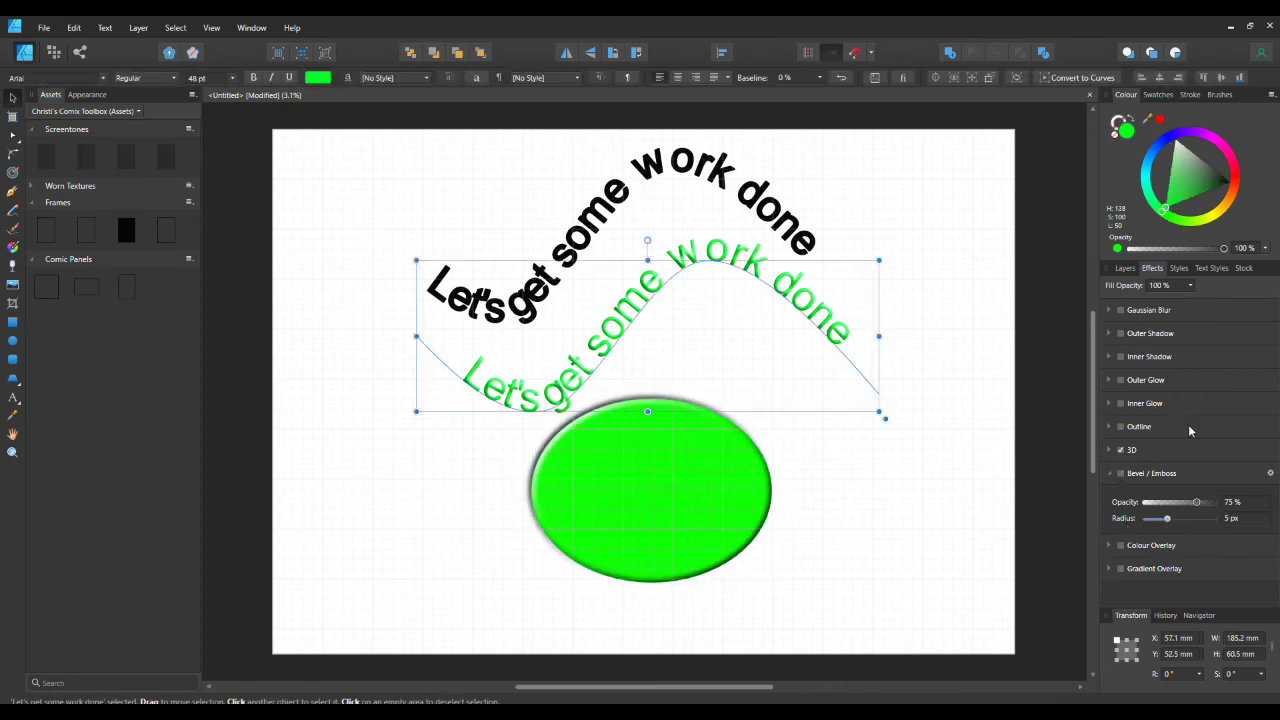
pyautogui.click(1121, 450)
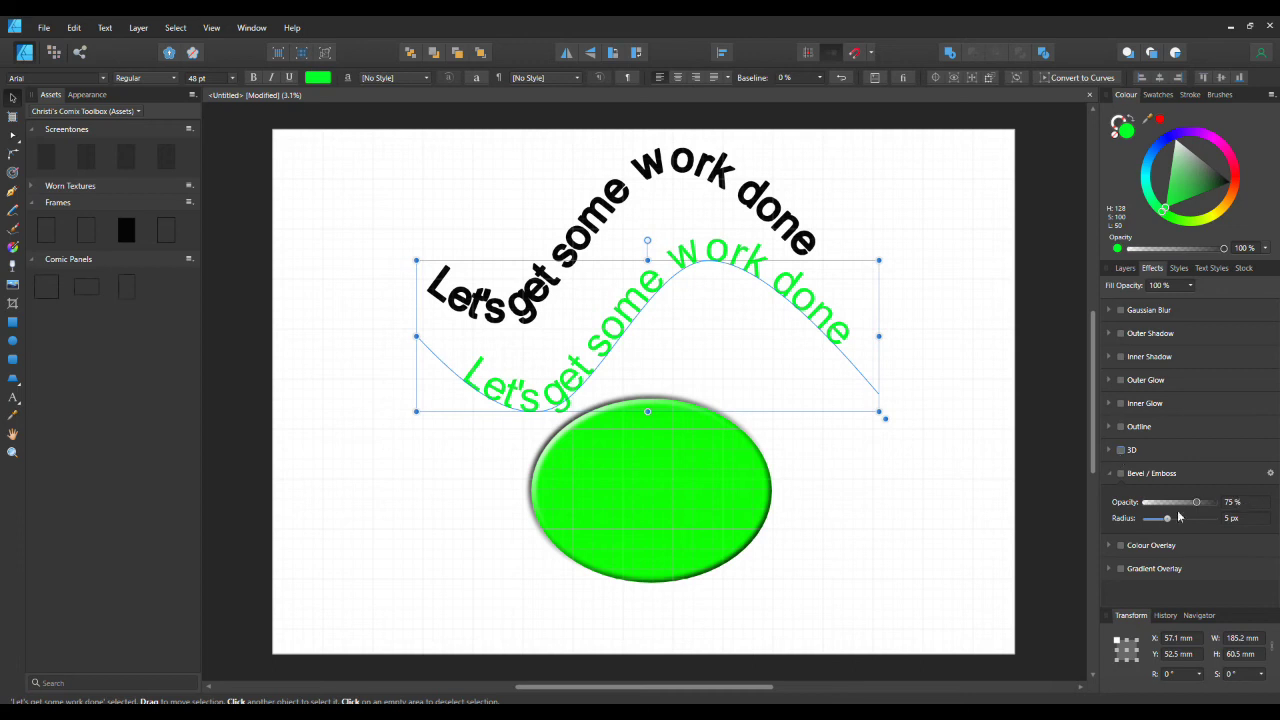
pyautogui.click(1120, 474)
pyautogui.moveTo(1166, 518); pyautogui.dragTo(1193, 544)
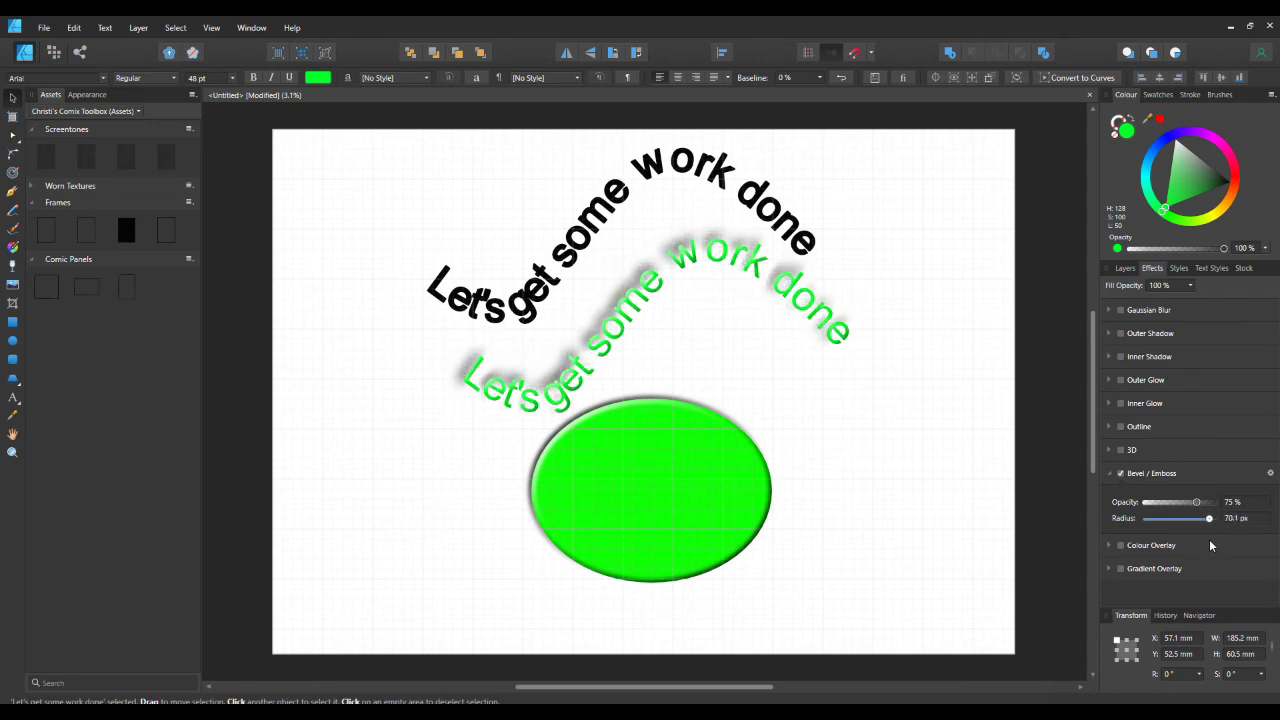
pyautogui.moveTo(1207, 545)
pyautogui.mouseDown()
pyautogui.moveTo(1150, 547)
pyautogui.moveTo(1213, 550)
pyautogui.mouseUp()
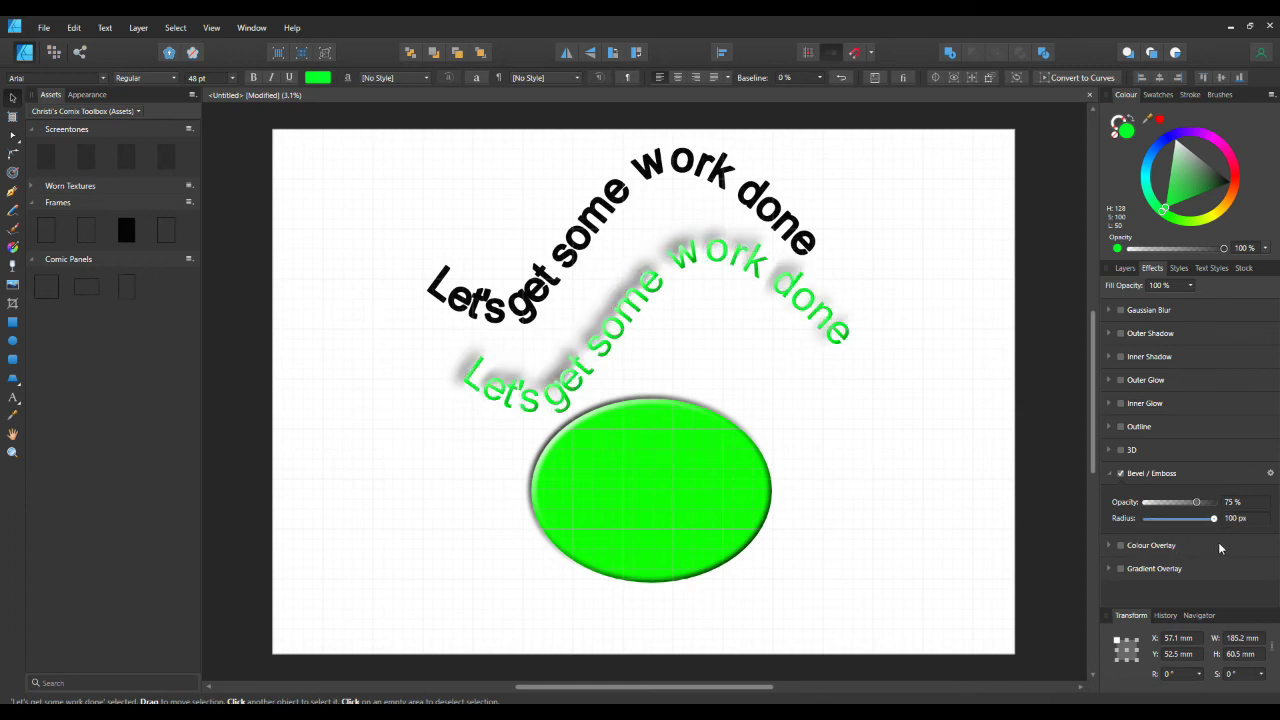
pyautogui.moveTo(1213, 518); pyautogui.dragTo(1166, 546)
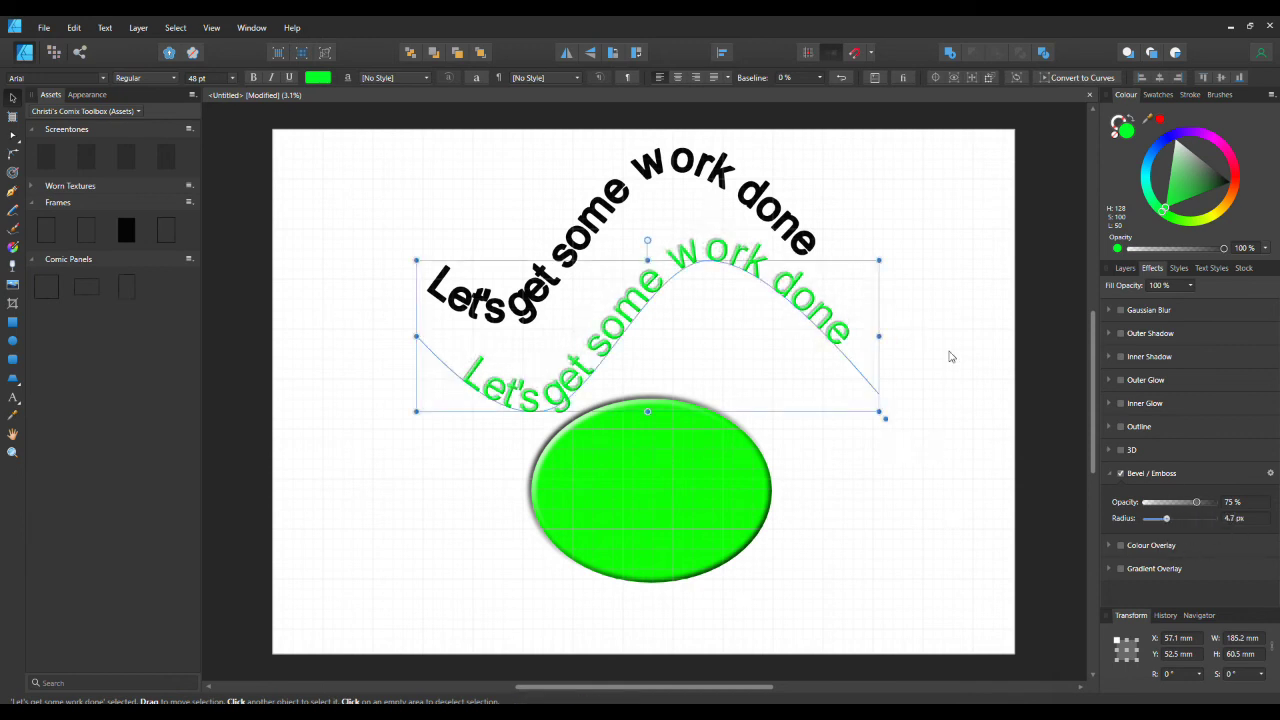
# Step: Remove the bevel from the green ellipse and give it a black Colour Overlay
pyautogui.click(692, 479)
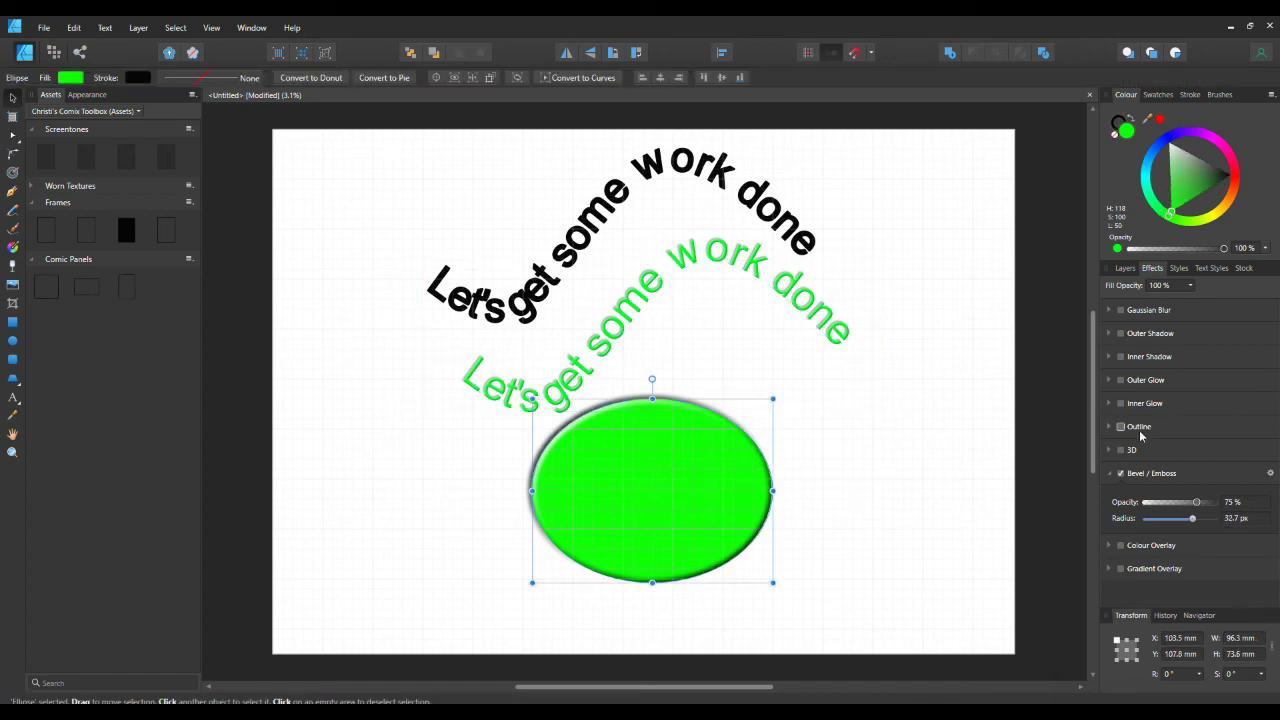
pyautogui.click(1121, 475)
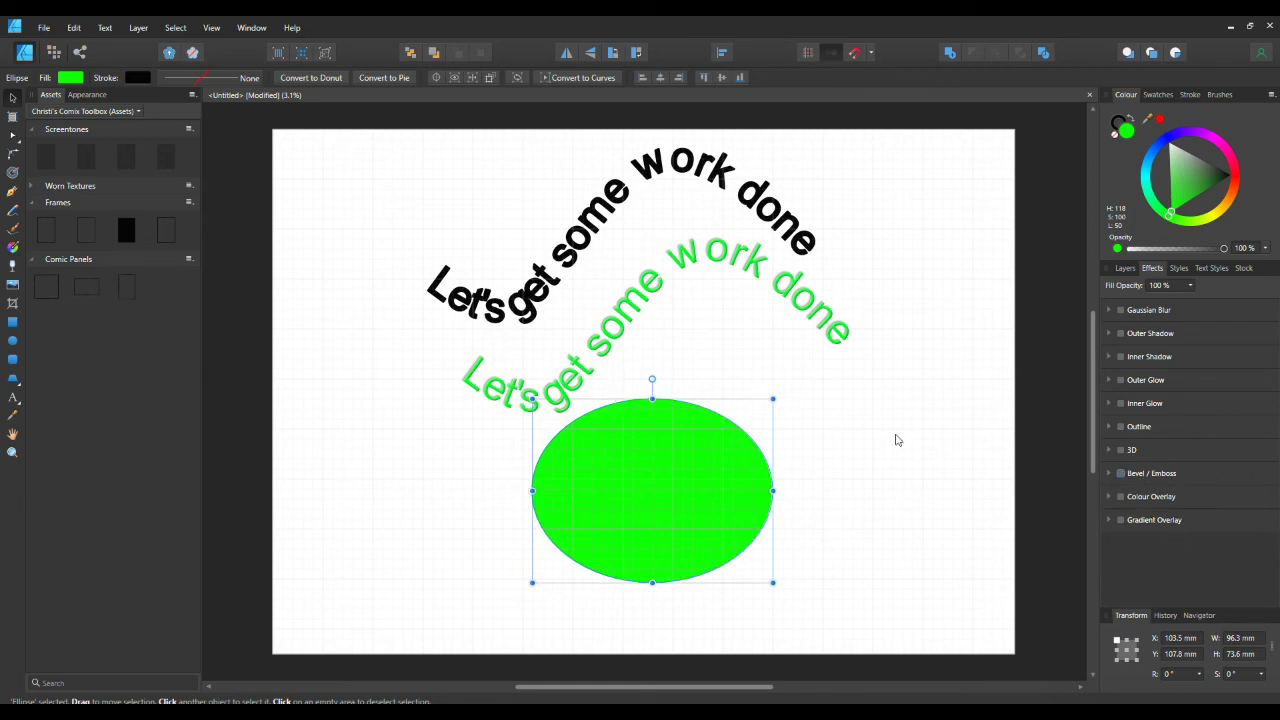
pyautogui.click(1121, 497)
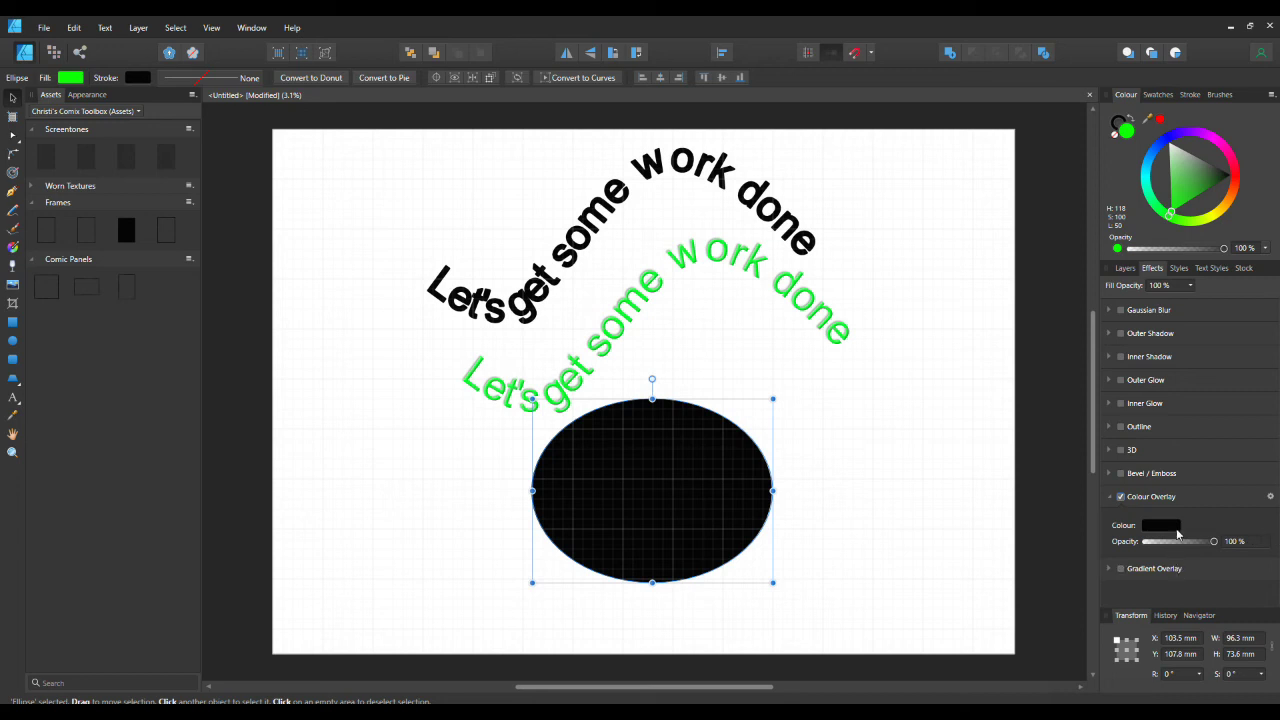
# Step: Make the ellipse's colour overlay red, darken its green fill, and test the overlay opacity
pyautogui.click(1174, 526)
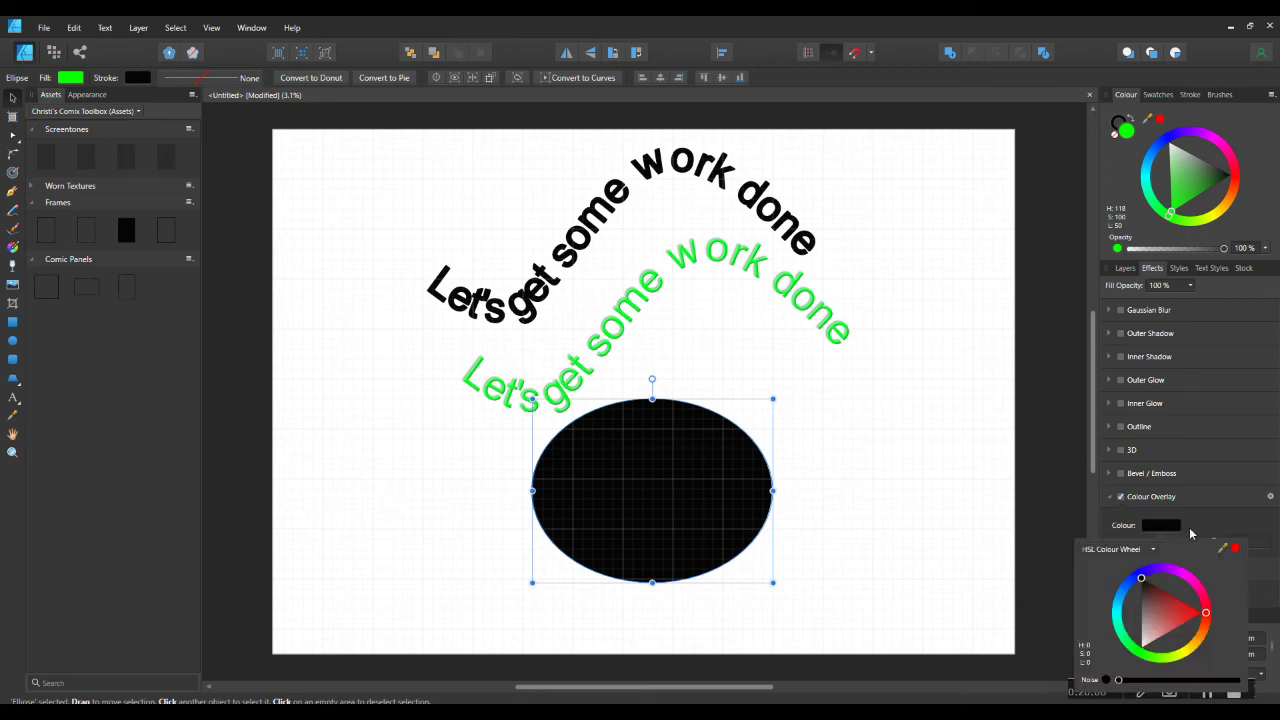
pyautogui.click(1179, 612)
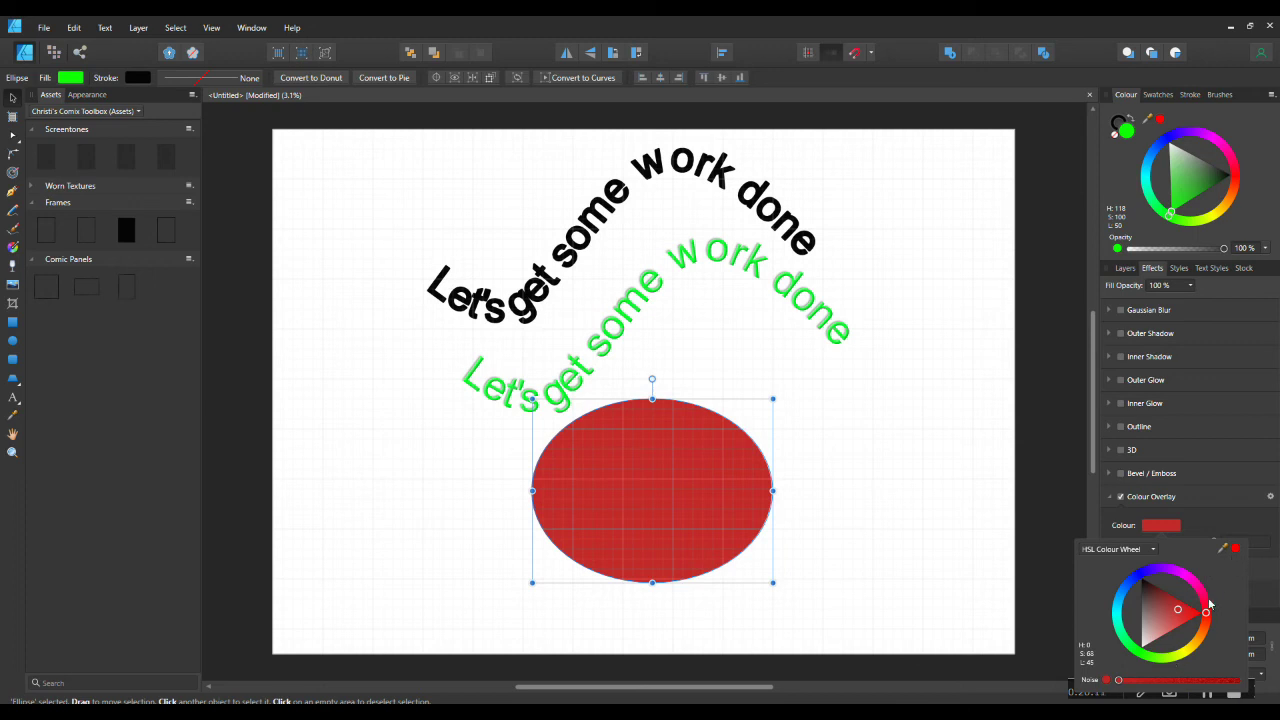
pyautogui.click(886, 538)
pyautogui.click(703, 496)
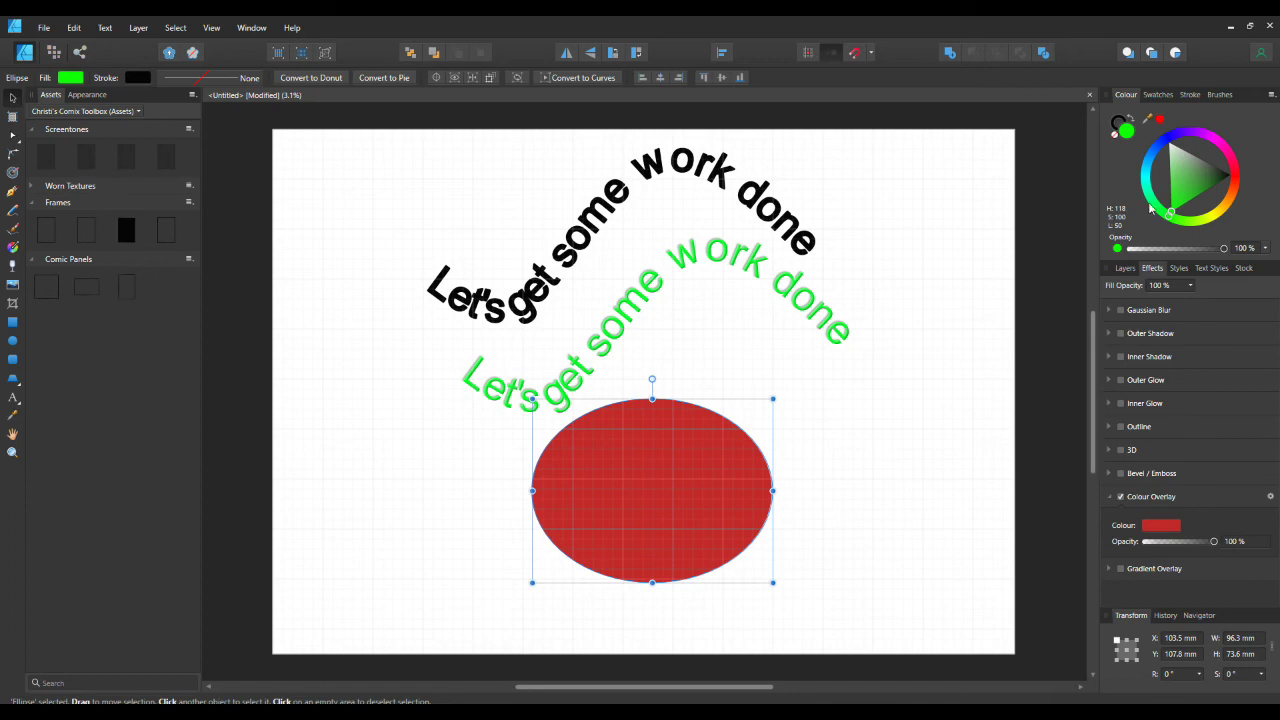
pyautogui.click(1192, 187)
pyautogui.moveTo(1215, 541); pyautogui.dragTo(1108, 545)
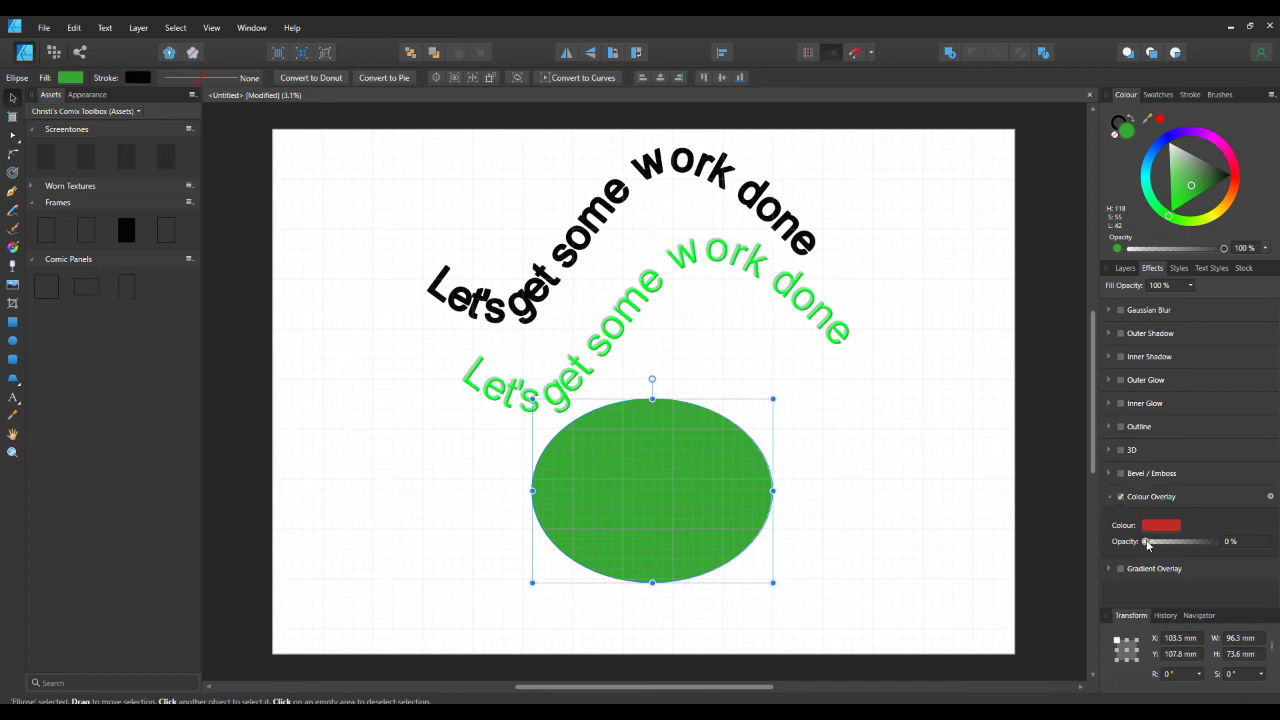
pyautogui.moveTo(1141, 543); pyautogui.dragTo(1228, 549)
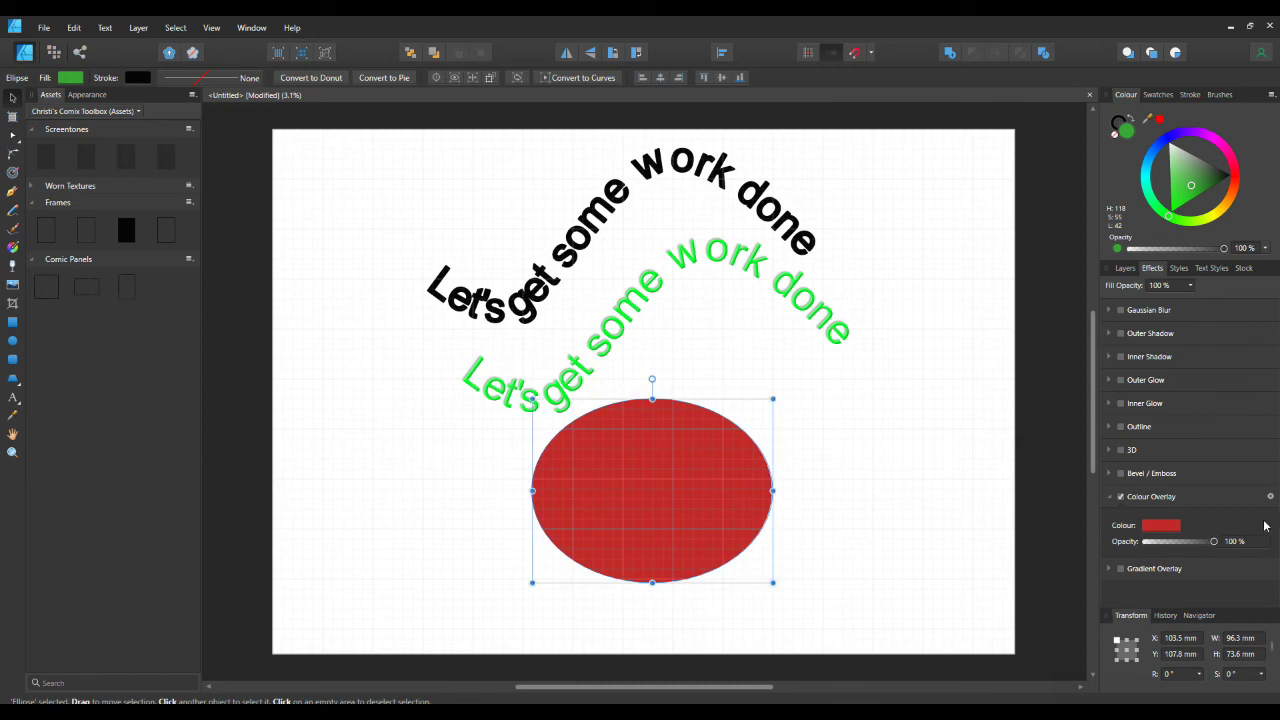
# Step: Change the ellipse fill to blue and the overlay to a lower-opacity blue
pyautogui.click(1157, 152)
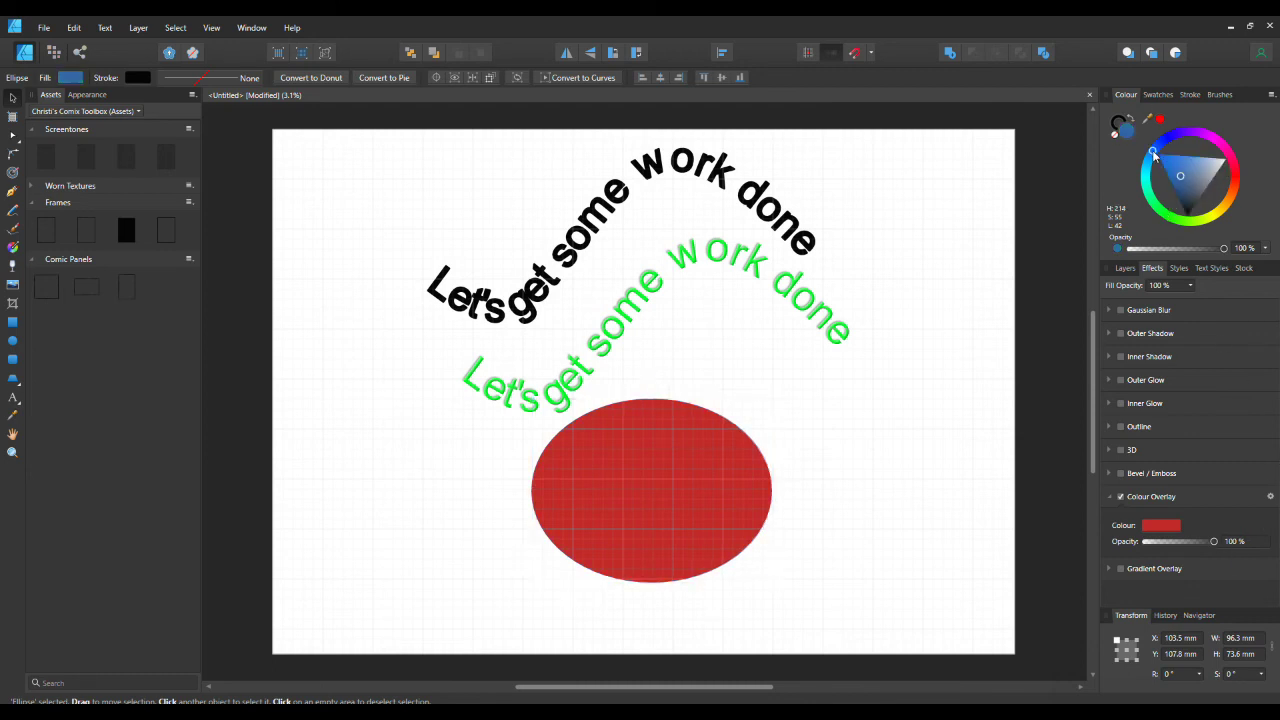
pyautogui.click(1172, 522)
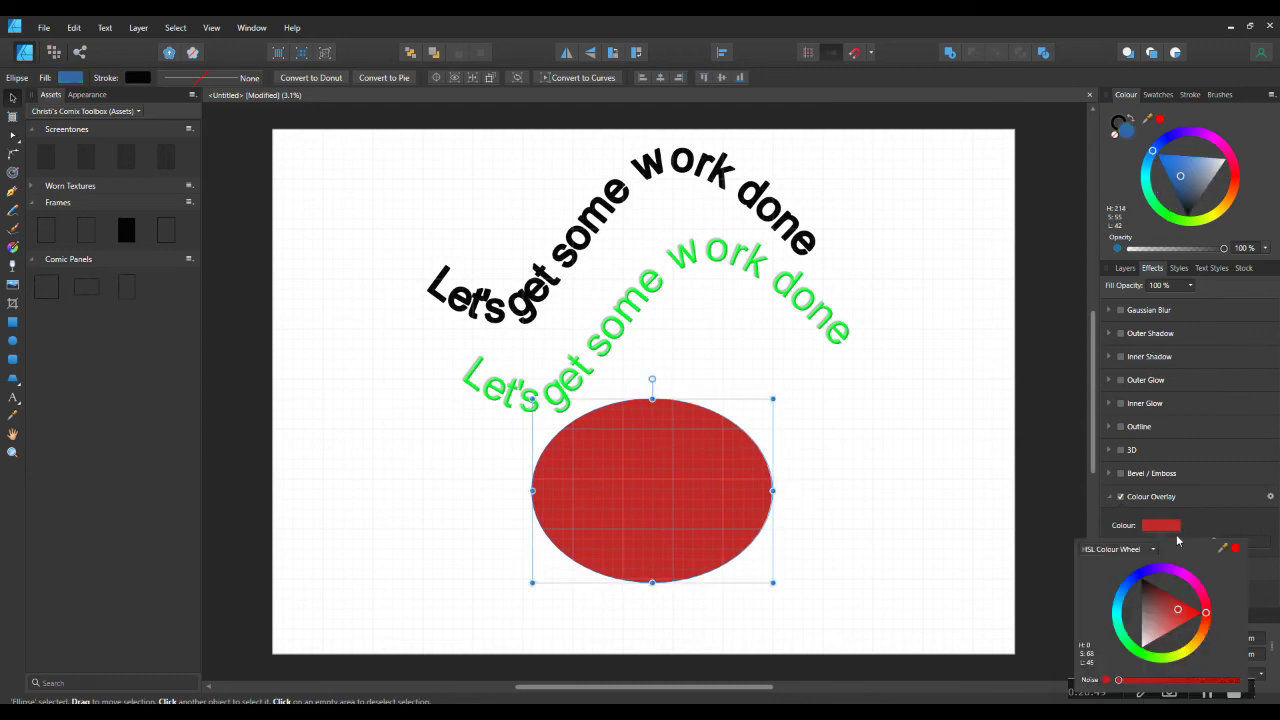
pyautogui.moveTo(1172, 613)
pyautogui.mouseDown()
pyautogui.moveTo(1162, 622)
pyautogui.moveTo(1144, 590)
pyautogui.mouseUp()
pyautogui.click(1131, 578)
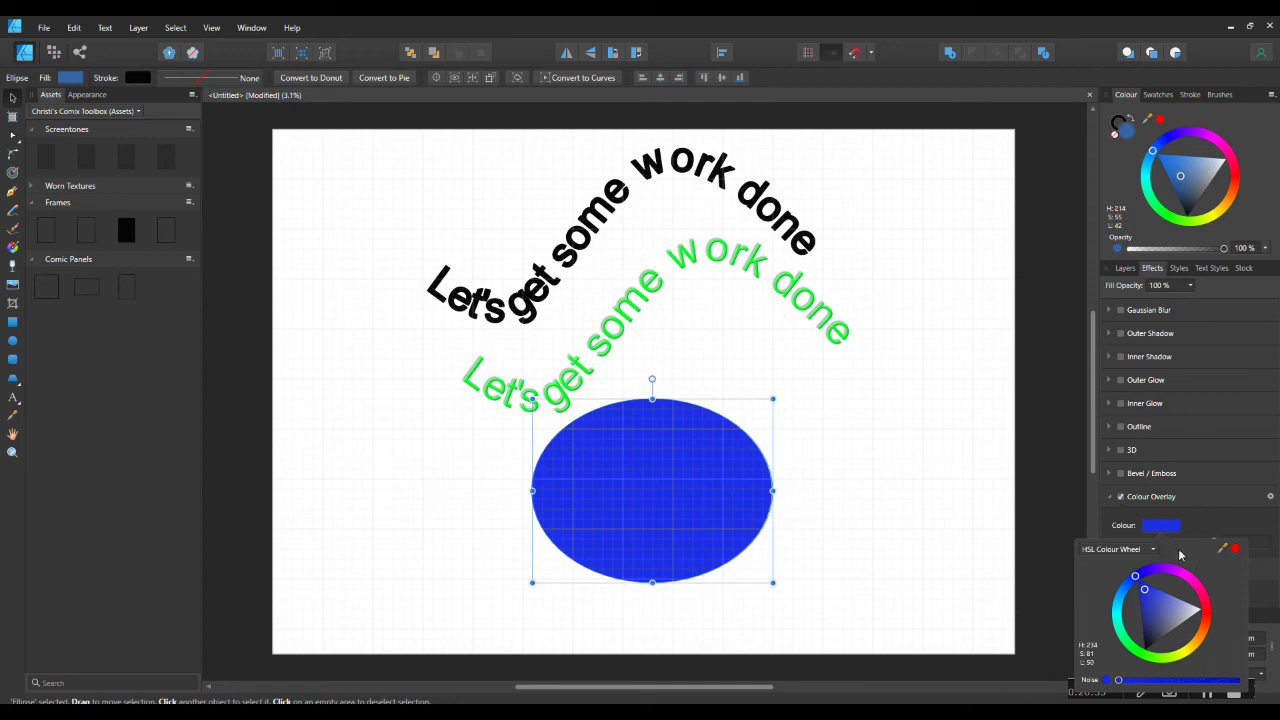
pyautogui.moveTo(1215, 541); pyautogui.dragTo(1112, 538)
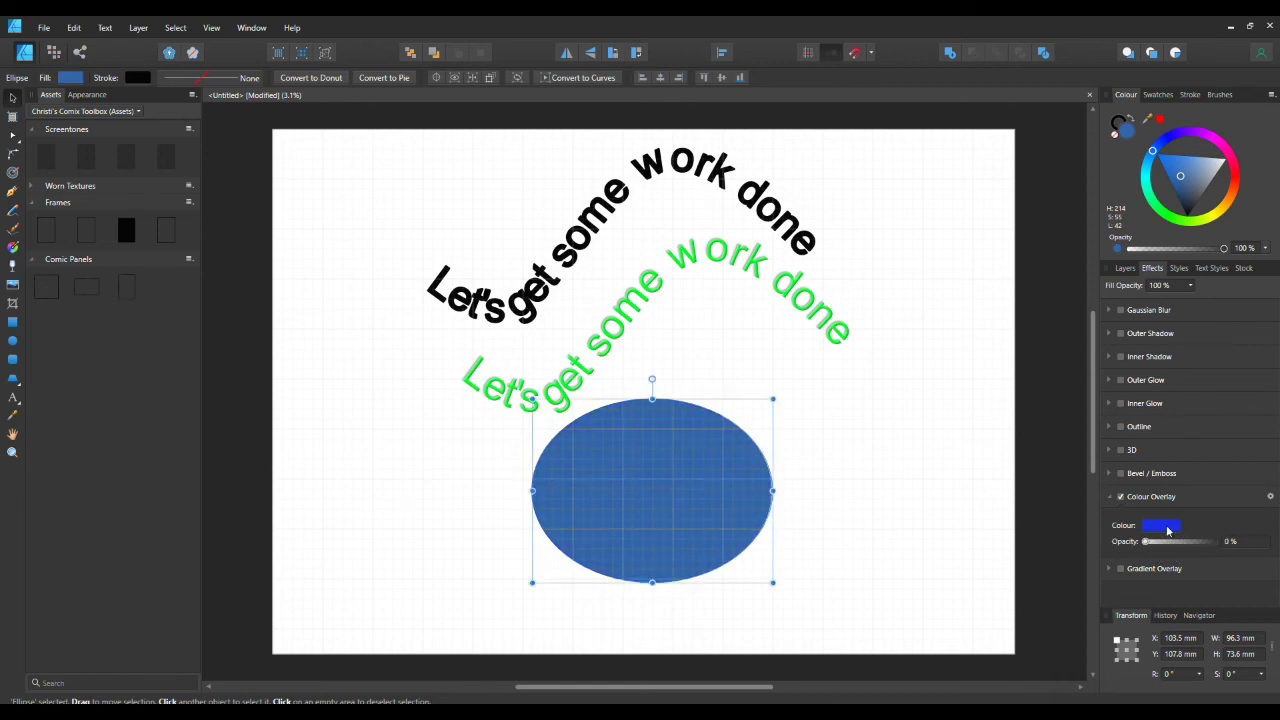
# Step: Shift the overlay colour to green and try a green fill with the overlay toggled
pyautogui.click(1167, 530)
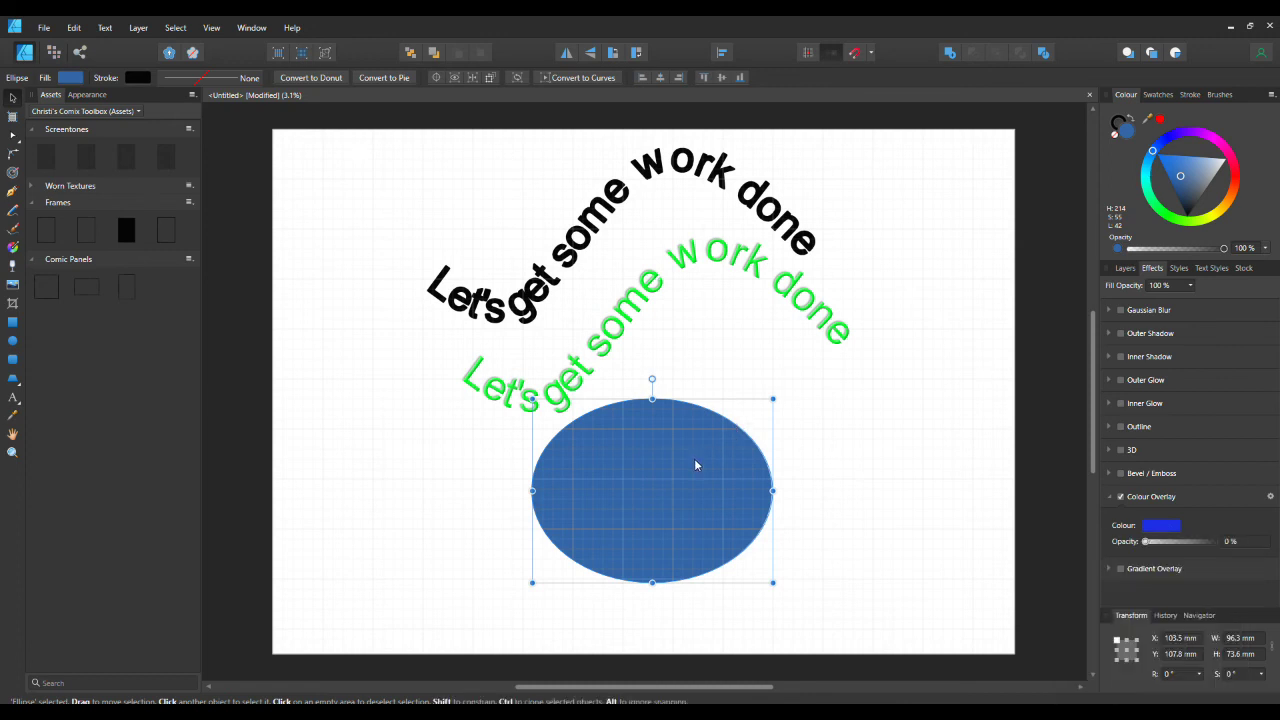
pyautogui.click(1163, 526)
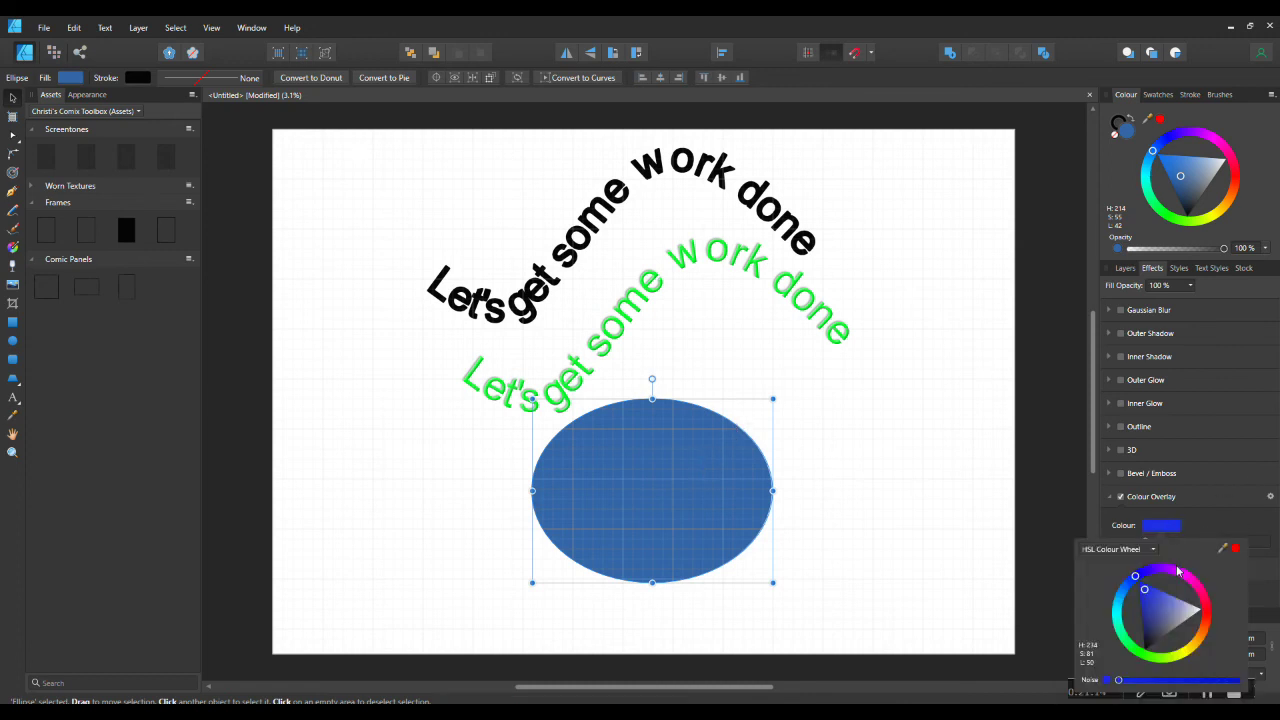
pyautogui.moveTo(1150, 660); pyautogui.dragTo(1137, 650)
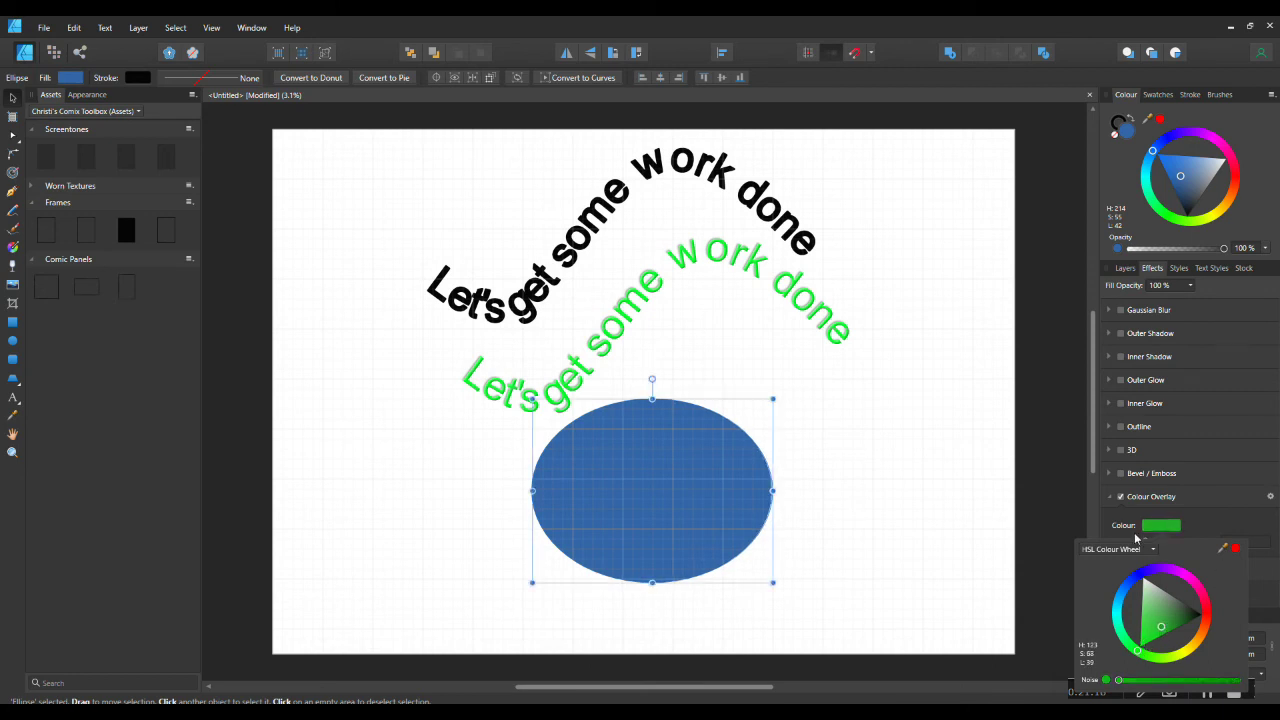
pyautogui.click(1121, 497)
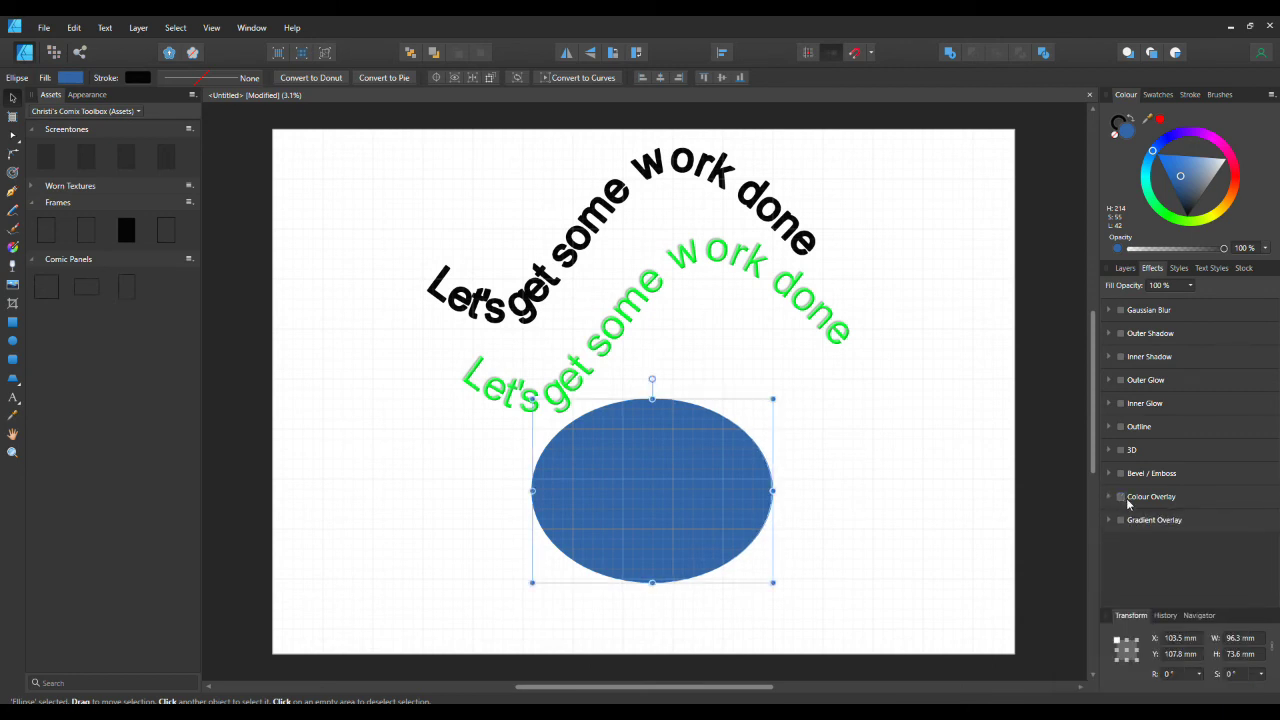
pyautogui.moveTo(1175, 218)
pyautogui.mouseDown()
pyautogui.moveTo(1236, 186)
pyautogui.moveTo(1176, 204)
pyautogui.mouseUp()
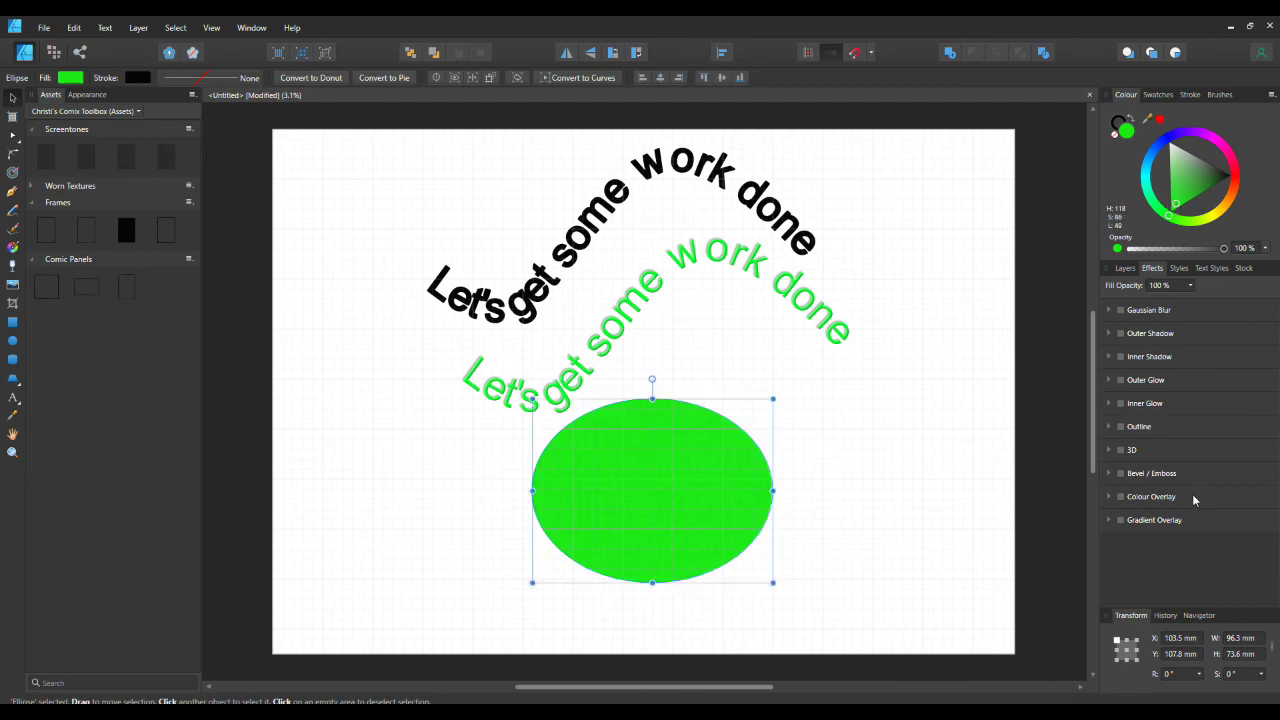
pyautogui.click(1122, 500)
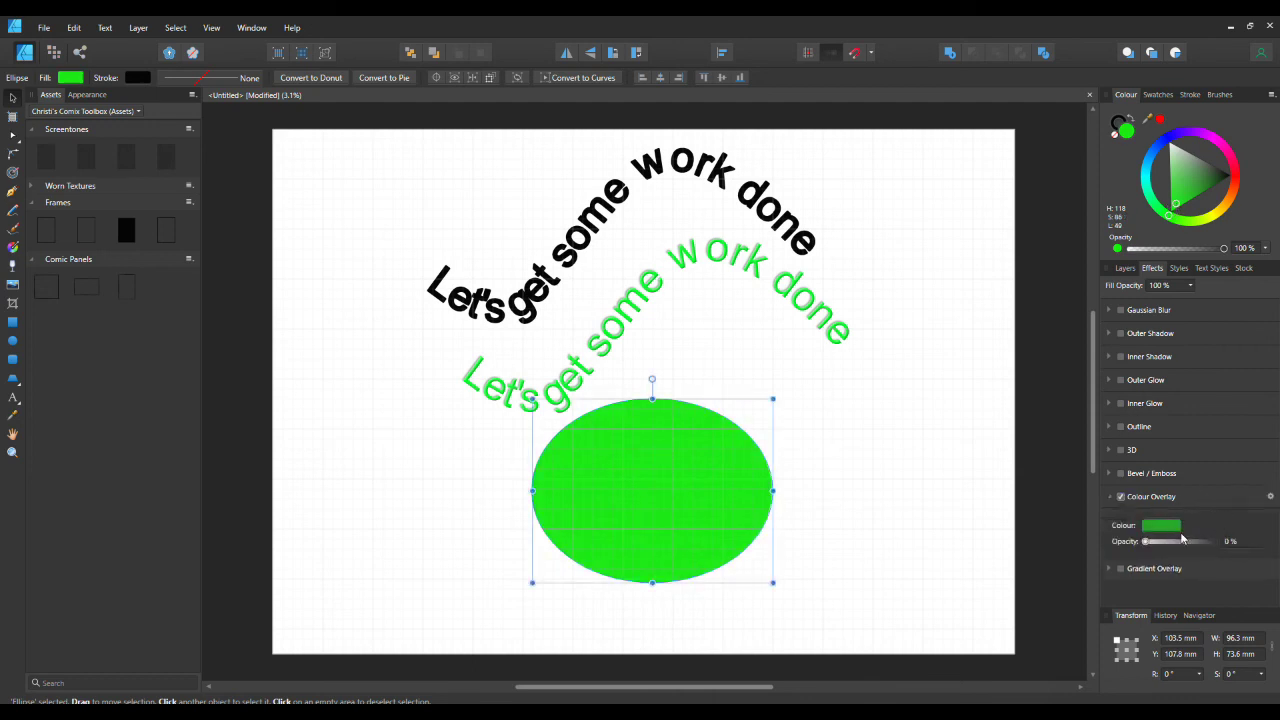
# Step: Set the ellipse fill to blue, fade the colour overlay out, and switch on a Gradient Overlay
pyautogui.click(1175, 528)
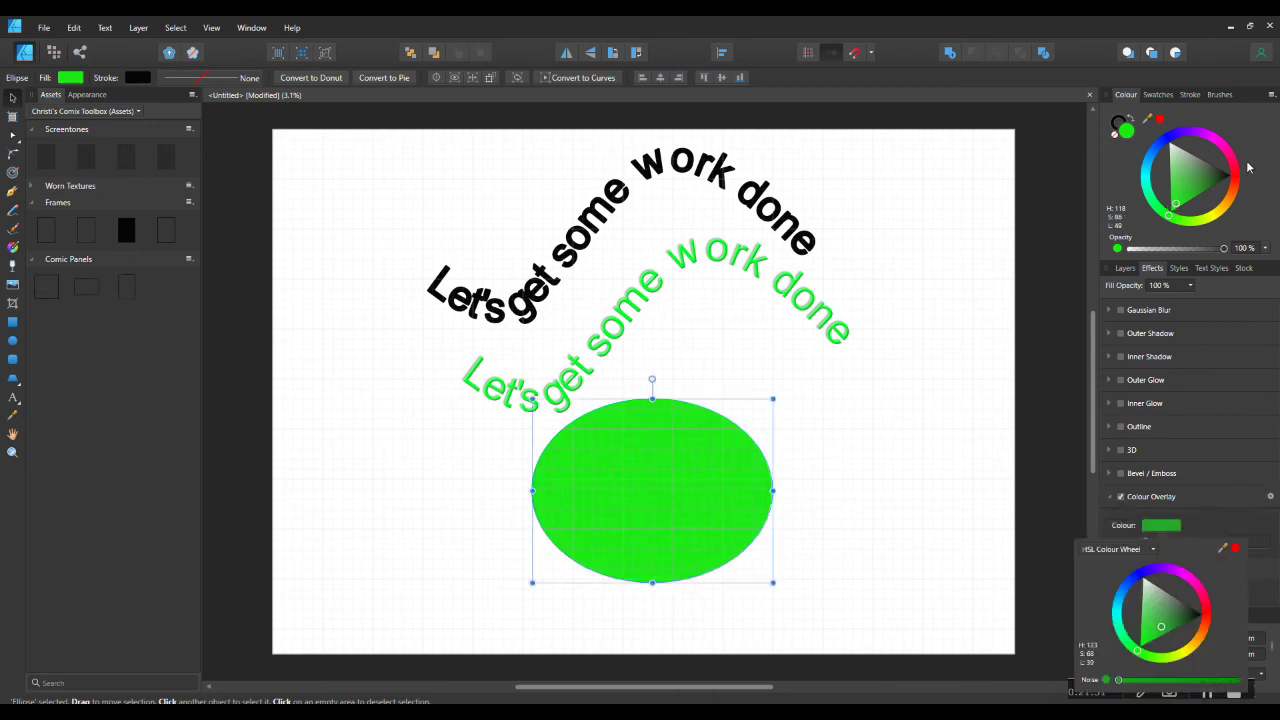
pyautogui.click(1169, 138)
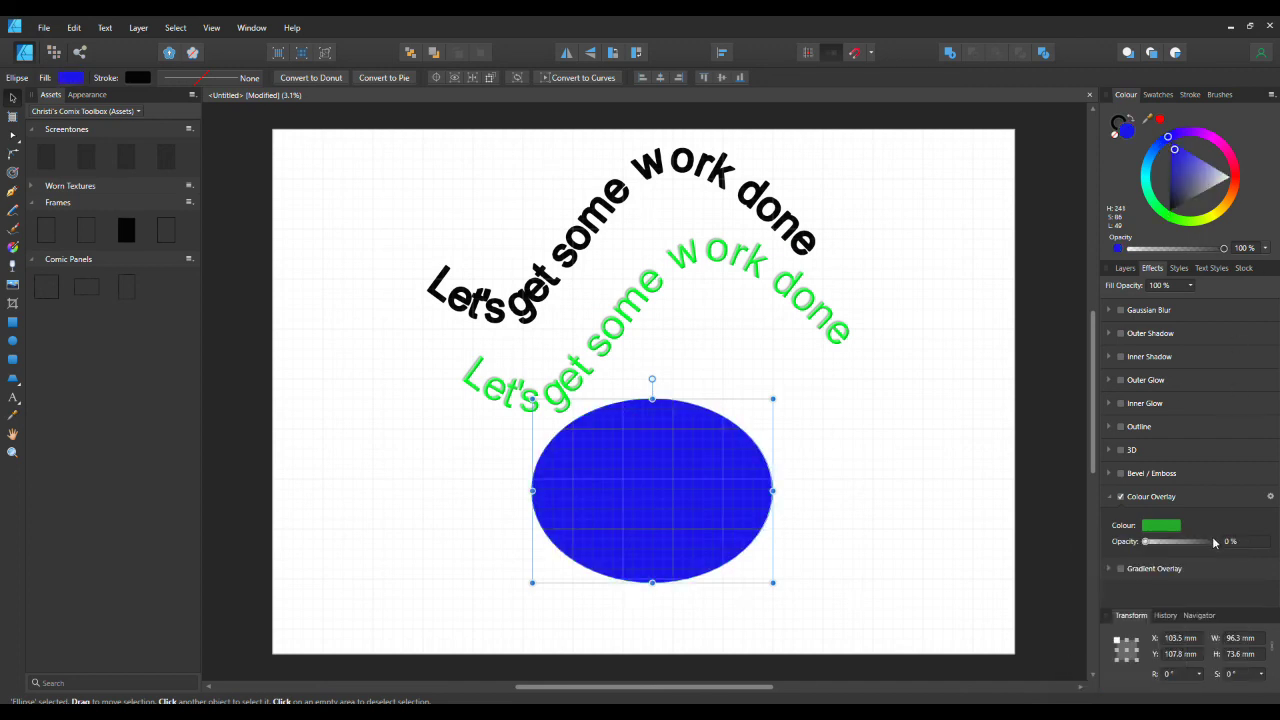
pyautogui.moveTo(1145, 541)
pyautogui.mouseDown()
pyautogui.moveTo(1219, 548)
pyautogui.moveTo(1129, 537)
pyautogui.mouseUp()
pyautogui.click(1145, 541)
pyautogui.click(1119, 497)
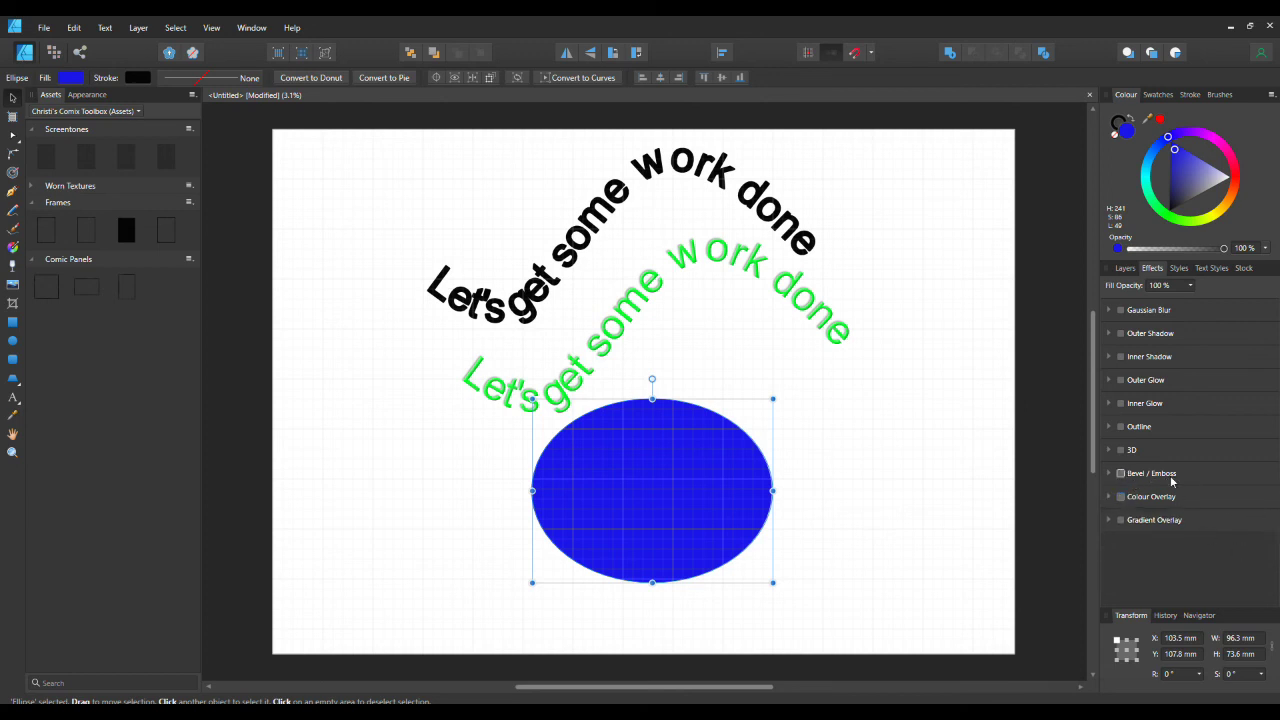
pyautogui.click(1121, 520)
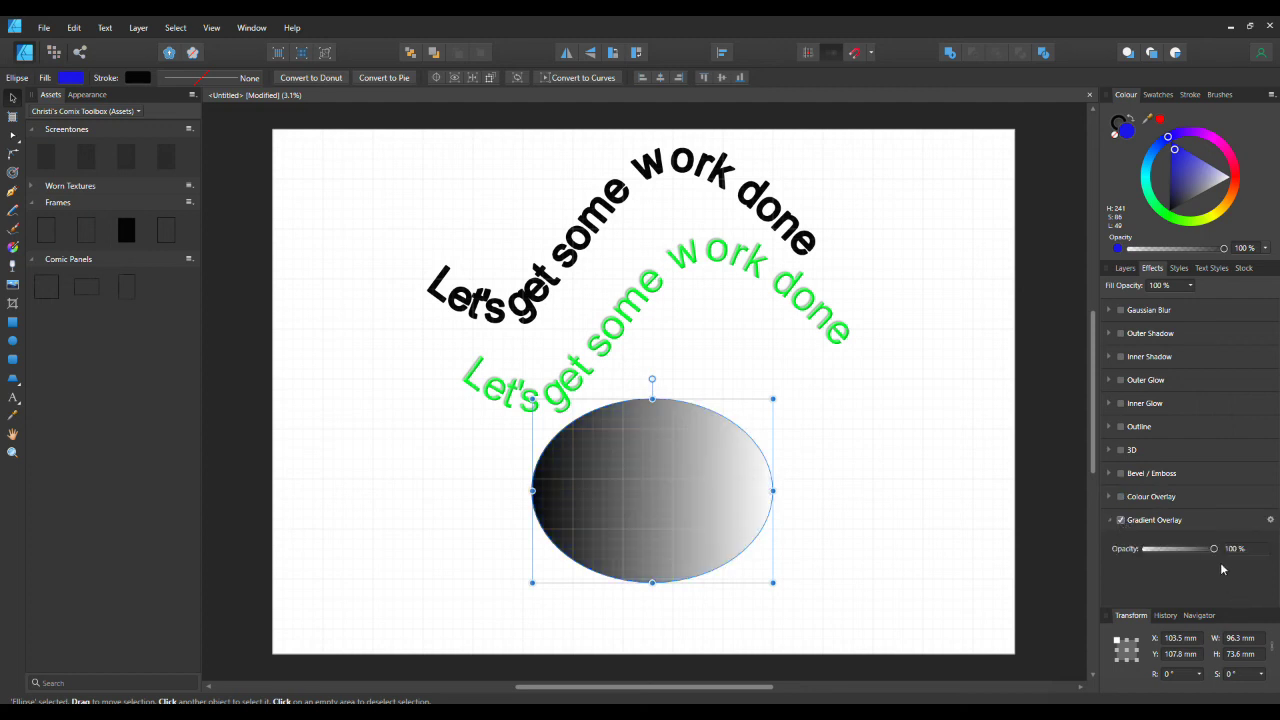
# Step: Fade the ellipse's Gradient Overlay and bring up its full settings and gradient editor
pyautogui.moveTo(1215, 550); pyautogui.dragTo(1151, 549)
pyautogui.click(1120, 521)
pyautogui.click(1121, 521)
pyautogui.click(1132, 524)
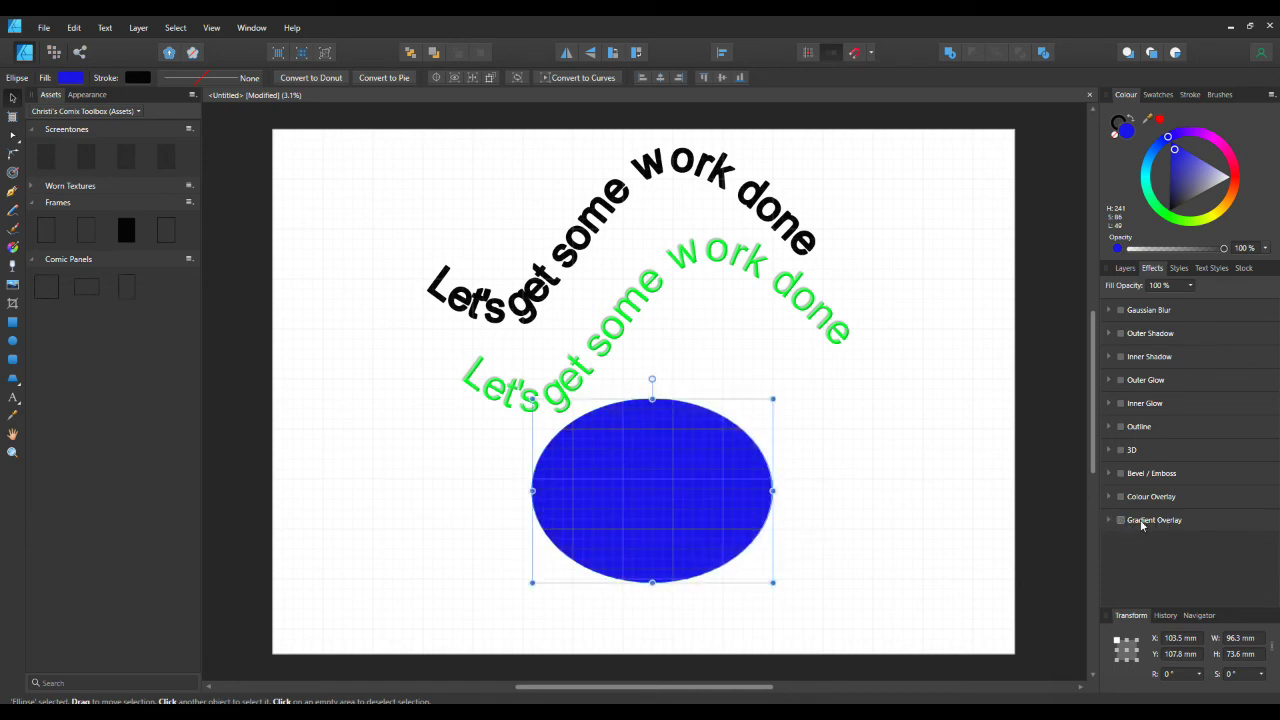
pyautogui.click(1122, 520)
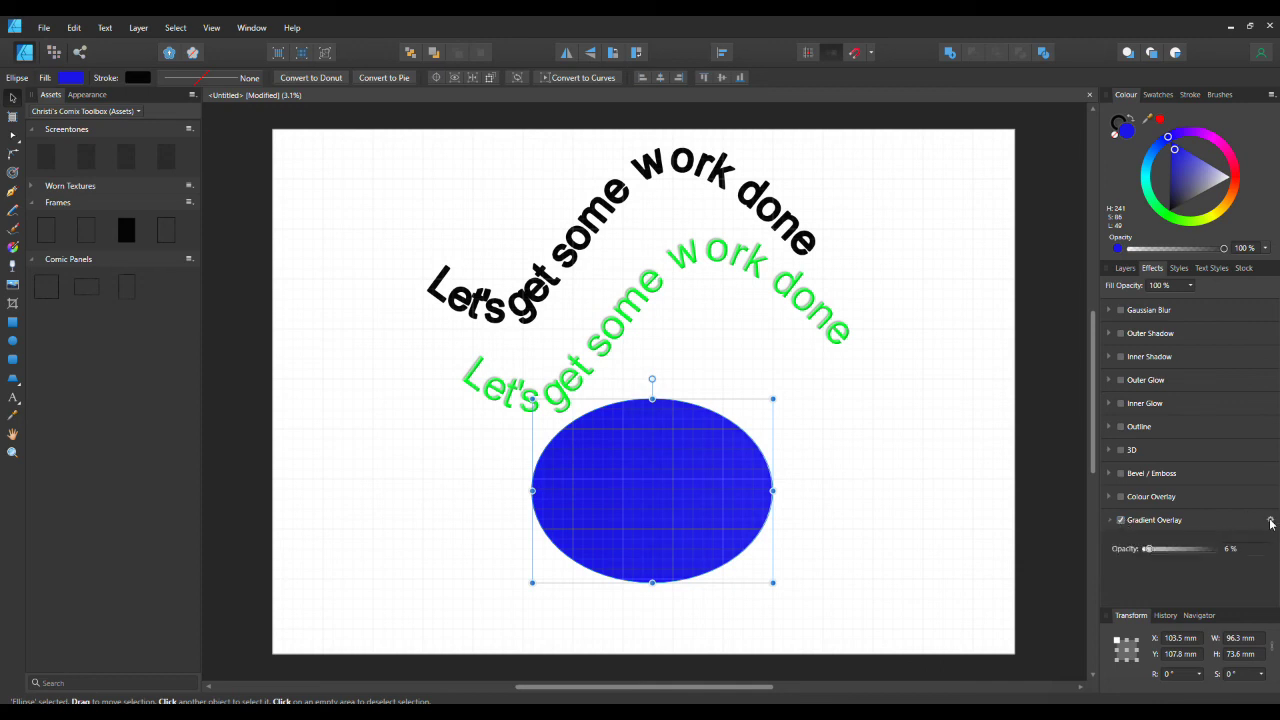
pyautogui.click(1270, 520)
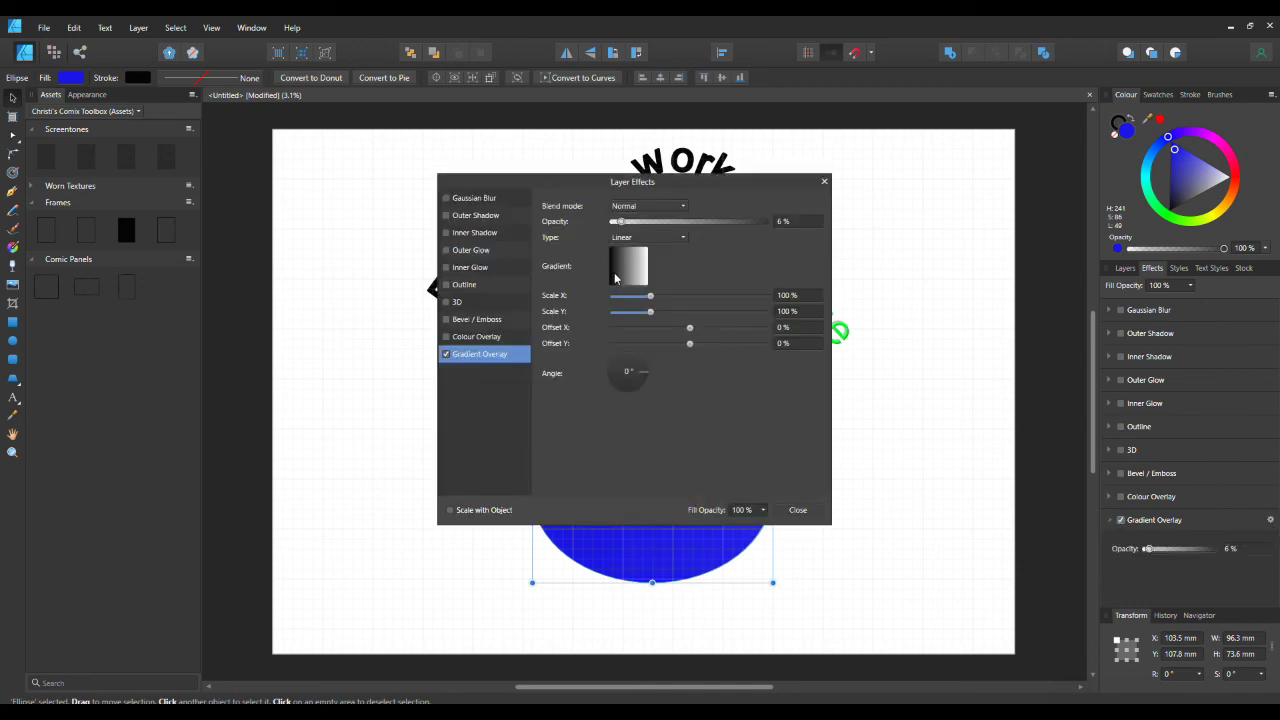
pyautogui.moveTo(723, 180); pyautogui.dragTo(1079, 188)
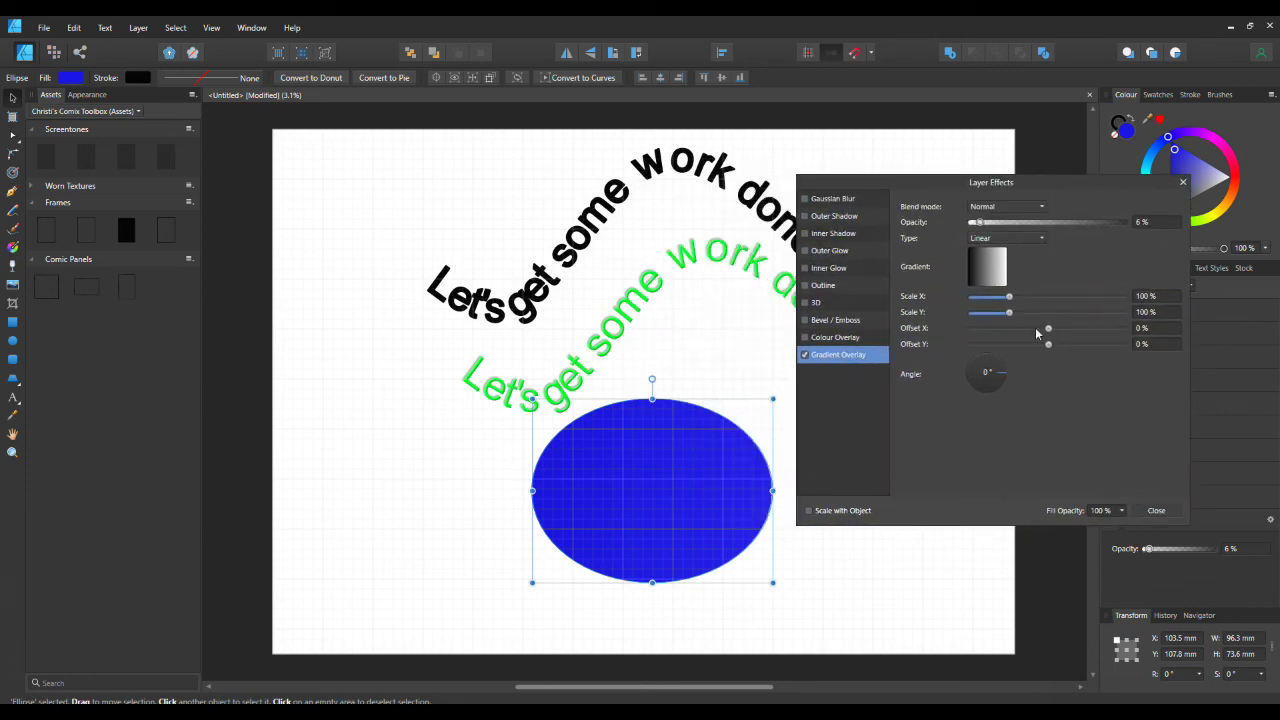
pyautogui.click(989, 268)
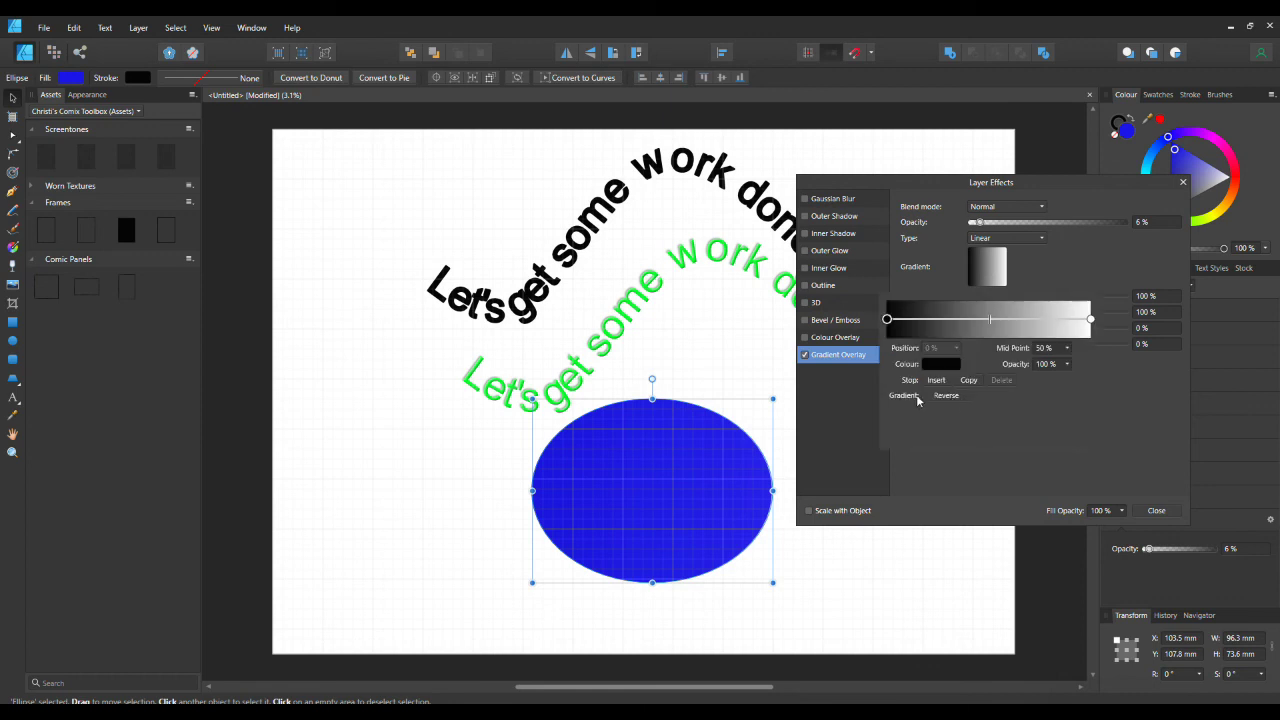
# Step: Add a red gradient stop at 17% and a yellow stop at 40%
pyautogui.click(921, 322)
pyautogui.click(940, 365)
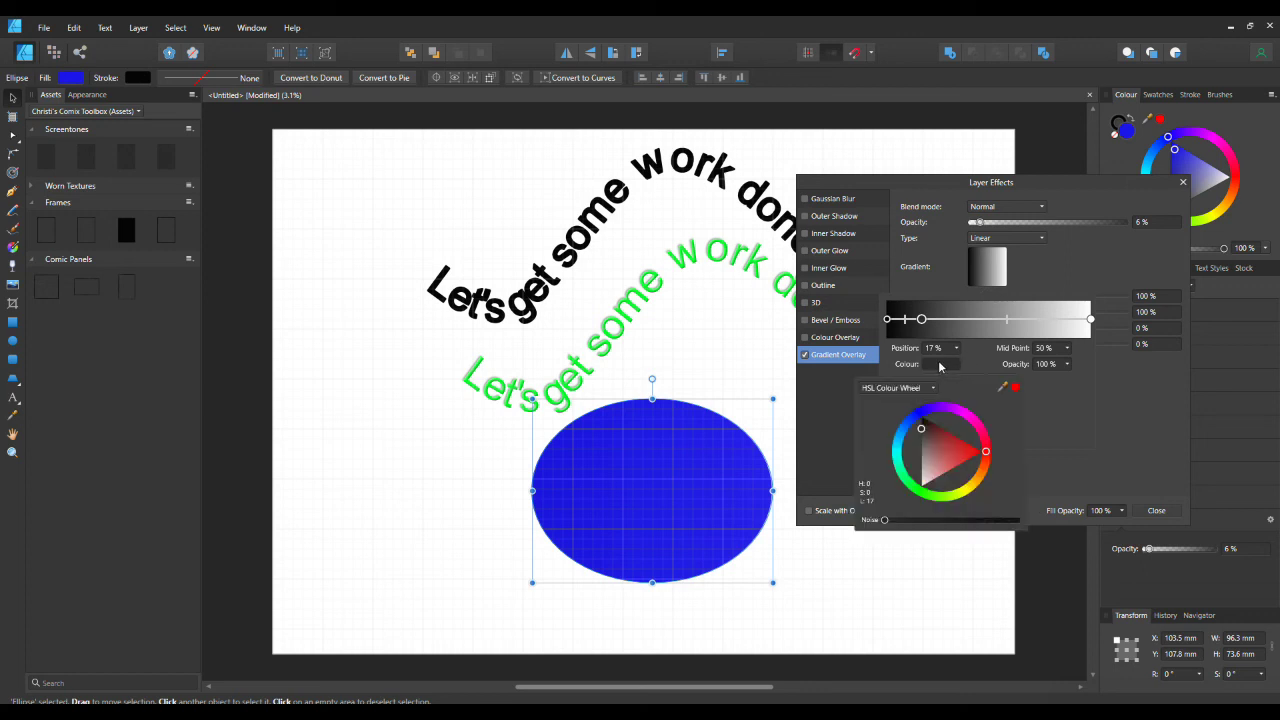
pyautogui.click(962, 450)
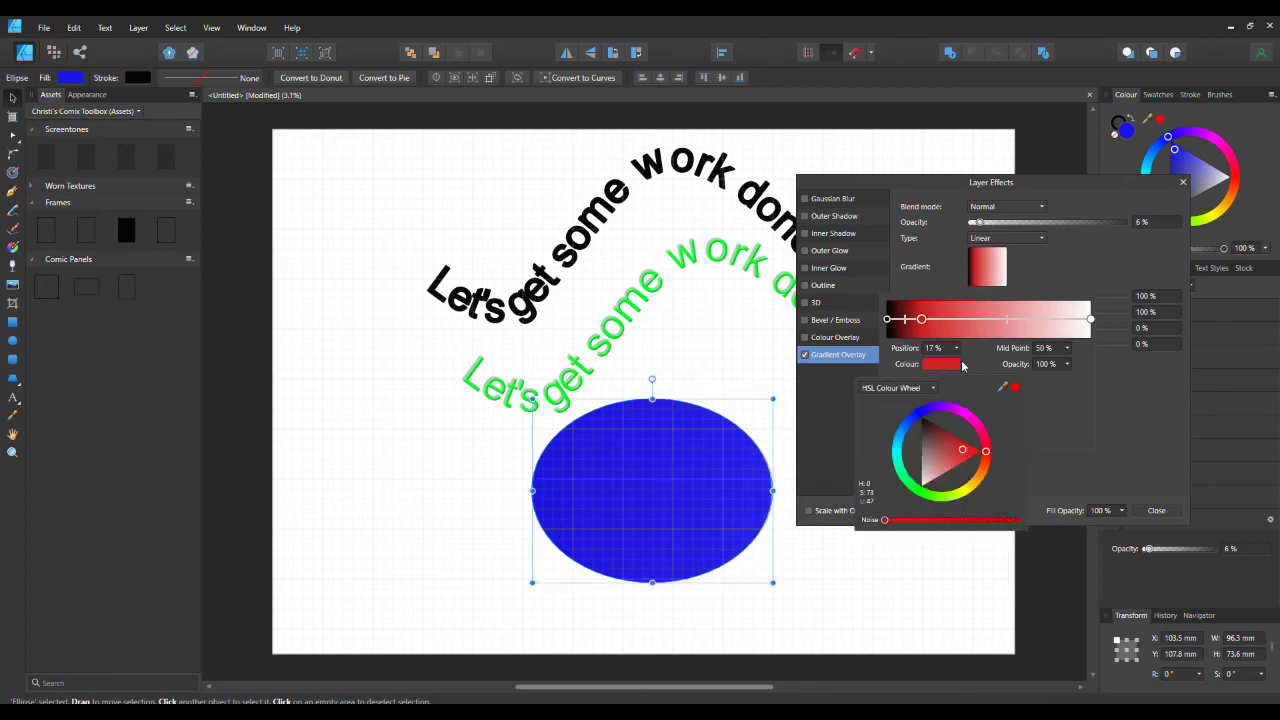
pyautogui.click(970, 322)
pyautogui.click(968, 320)
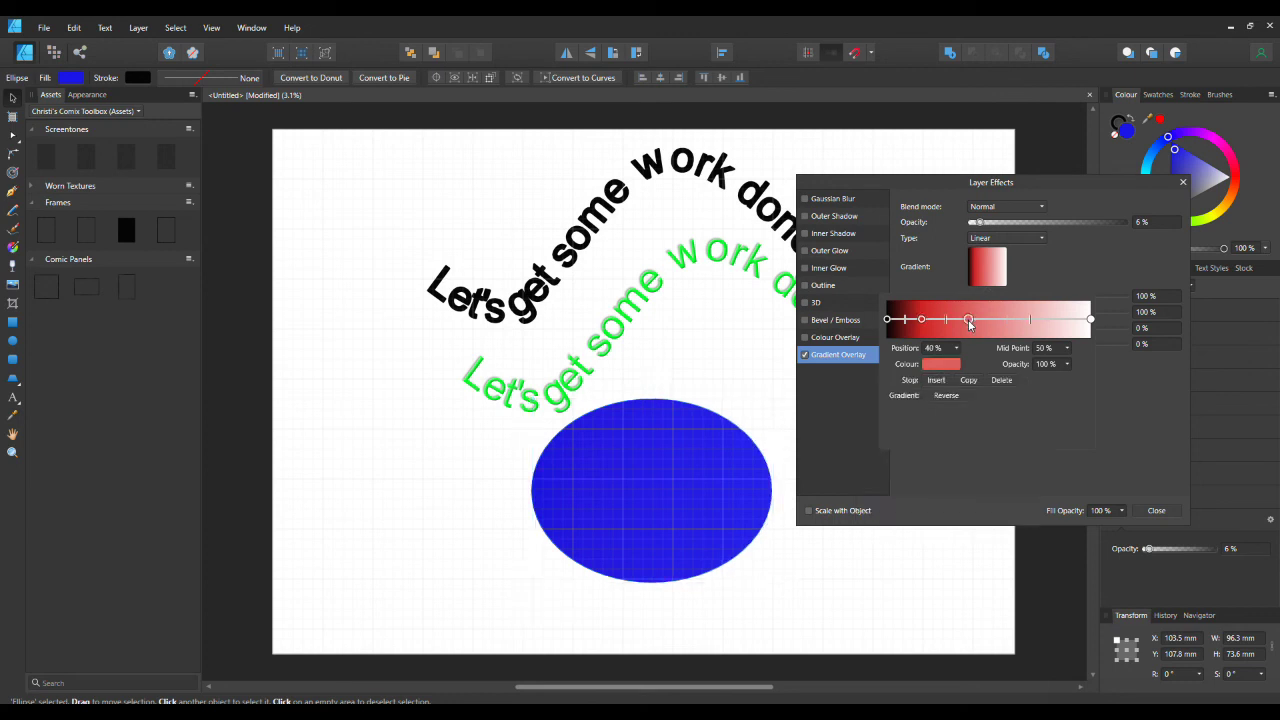
pyautogui.click(955, 366)
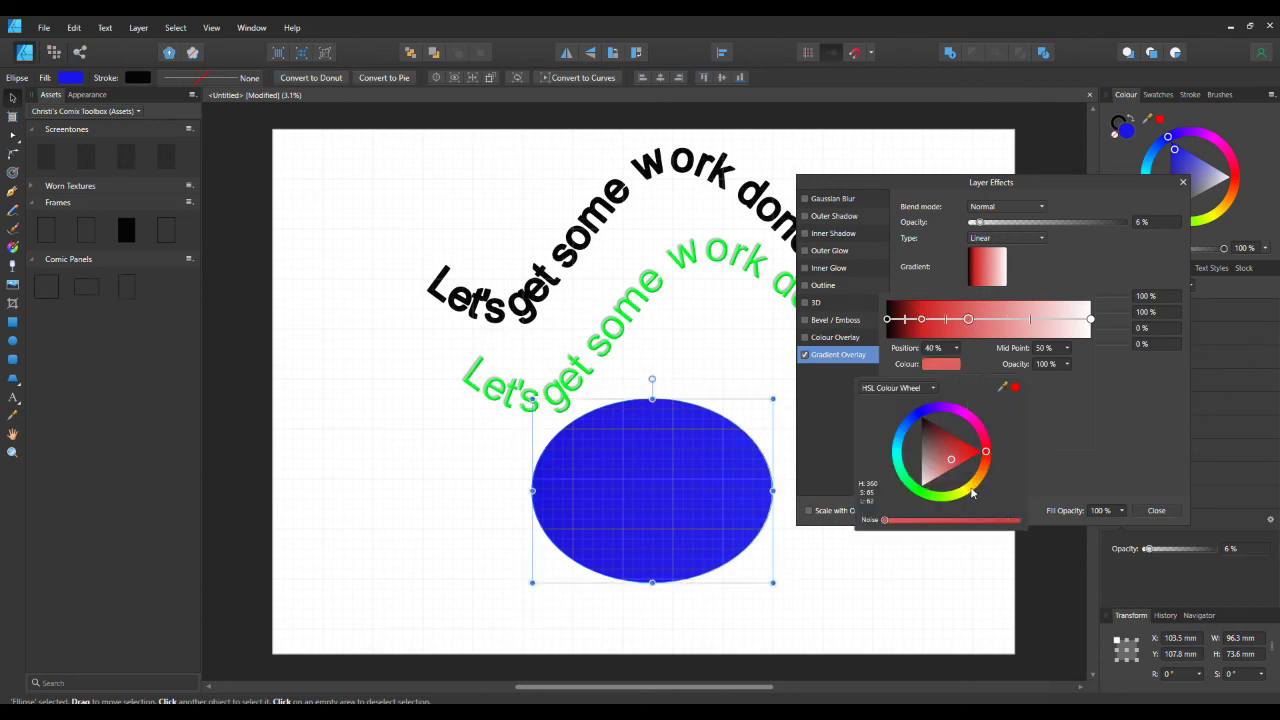
pyautogui.click(971, 492)
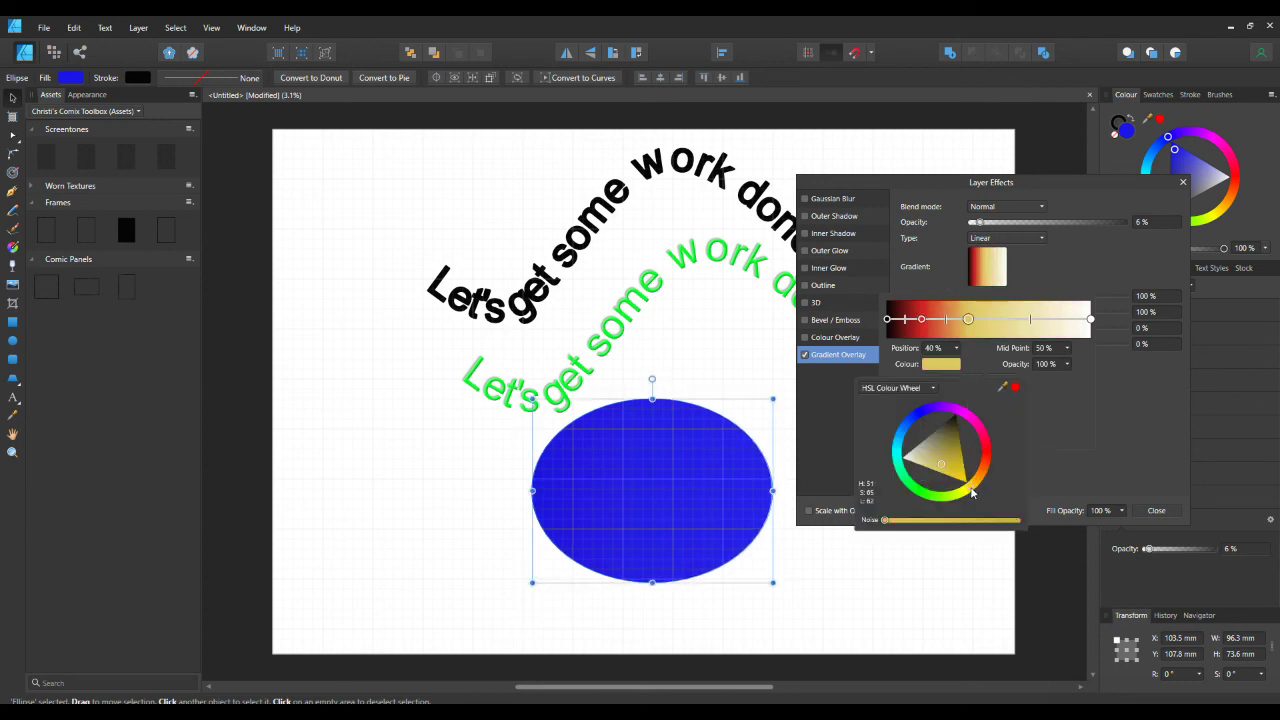
# Step: Add a green gradient stop at 57% and a pink stop at about 73%
pyautogui.click(1003, 320)
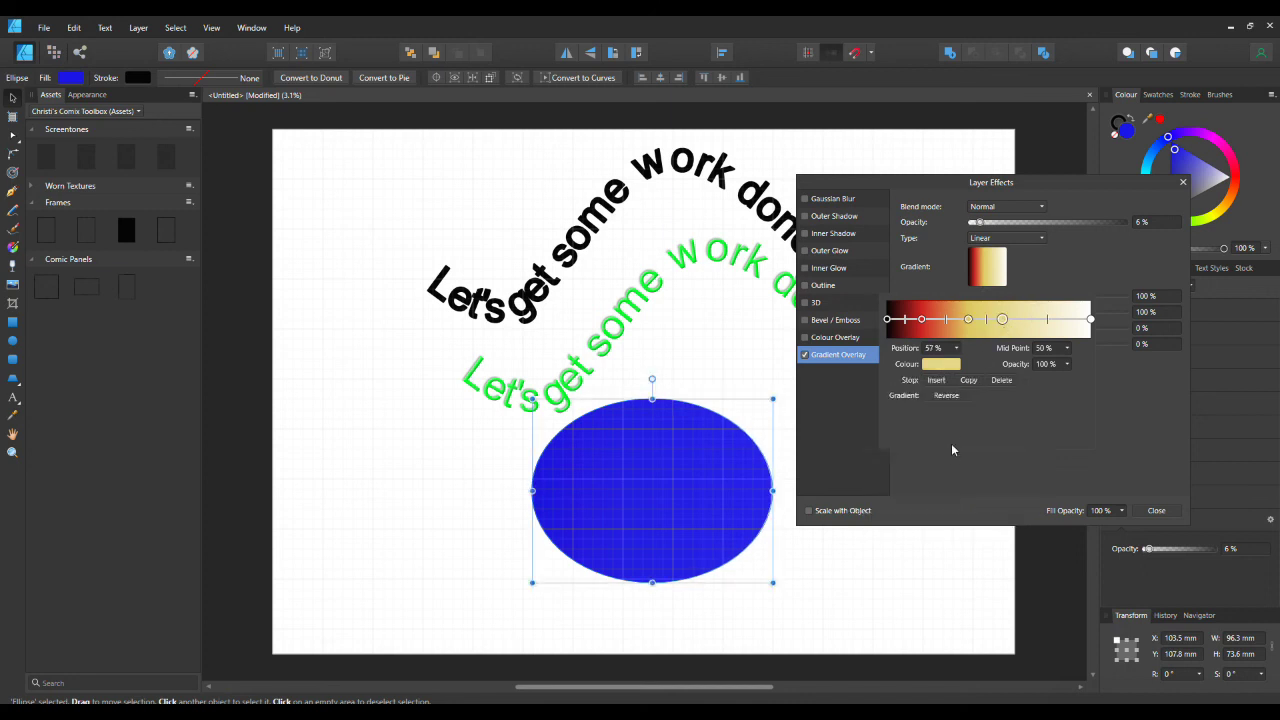
pyautogui.click(943, 367)
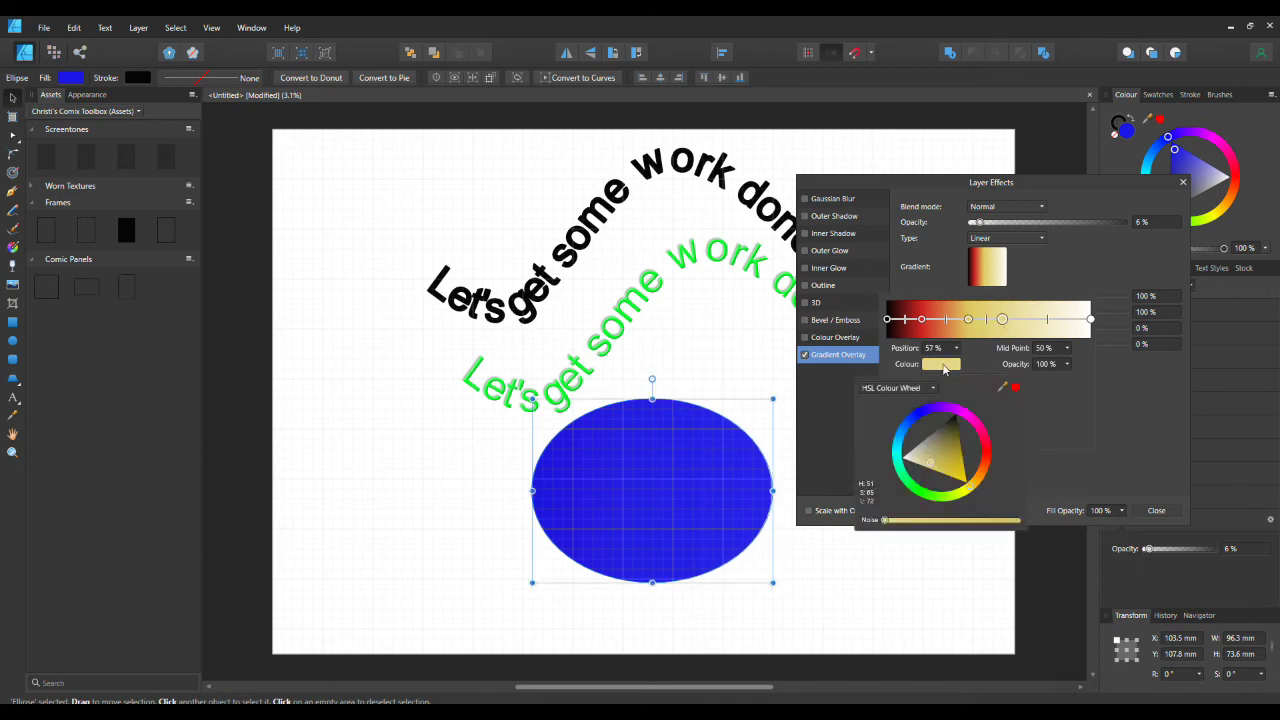
pyautogui.click(905, 485)
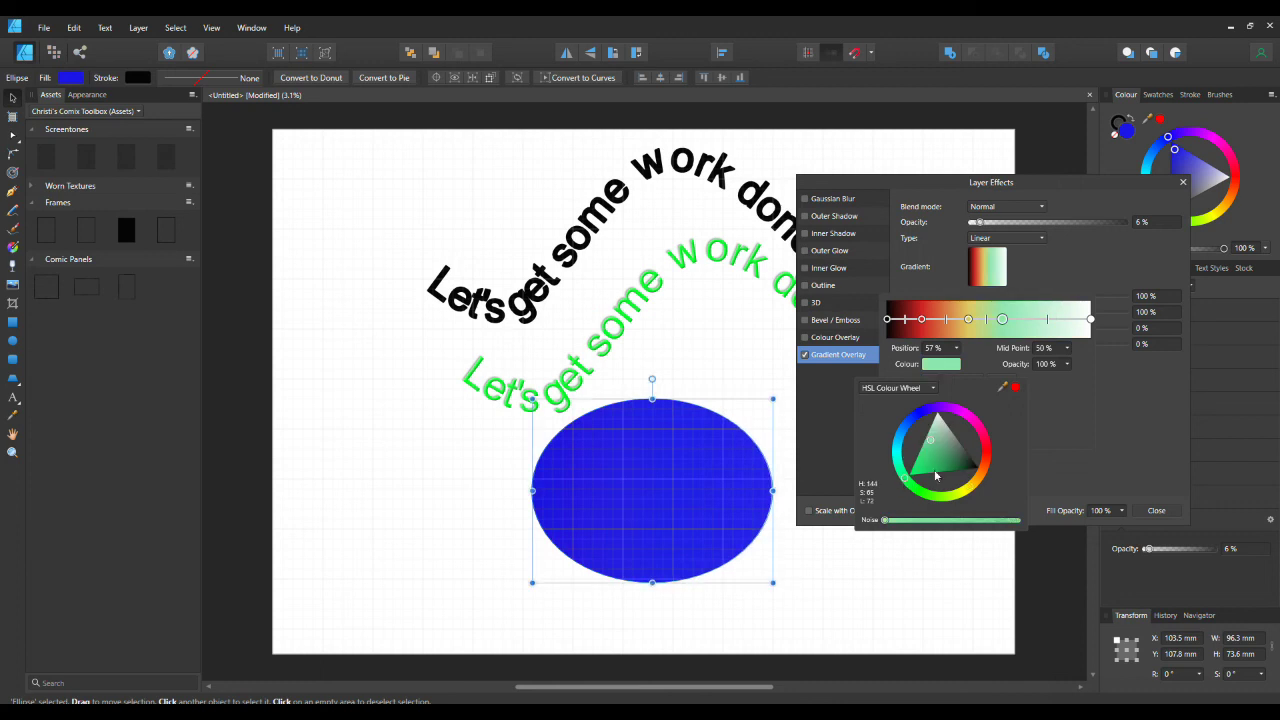
pyautogui.click(1035, 322)
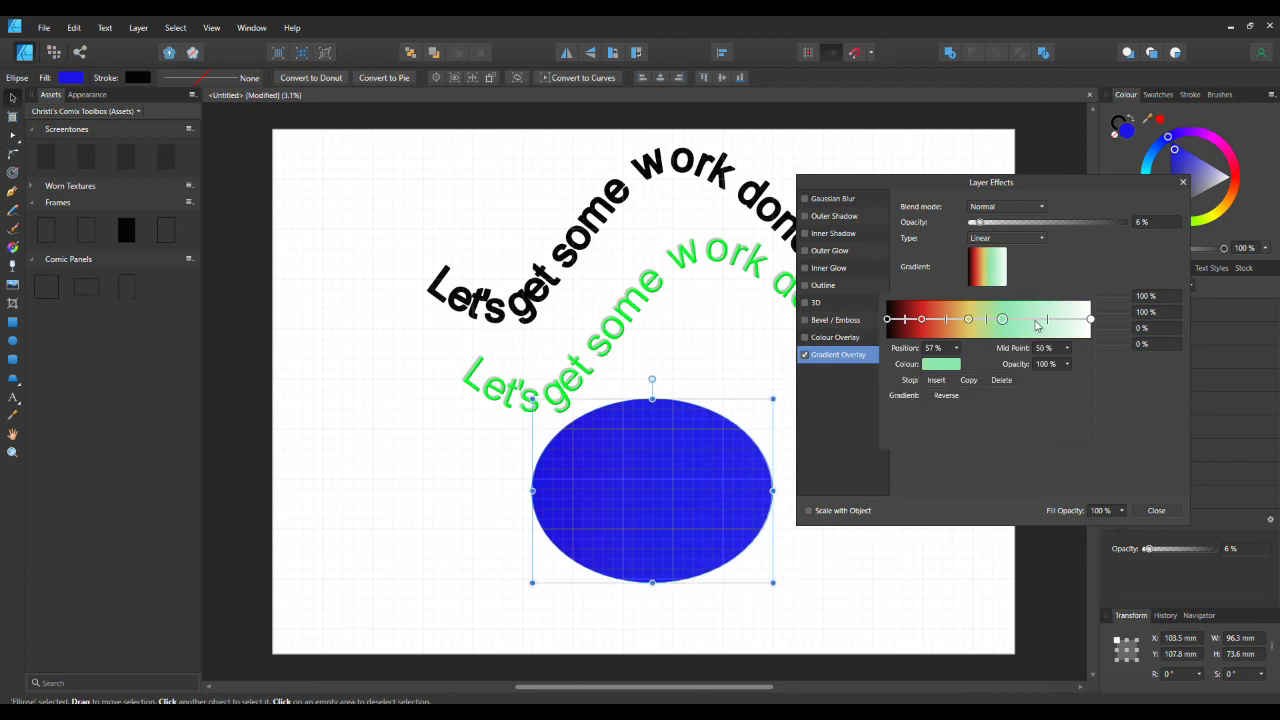
pyautogui.click(946, 366)
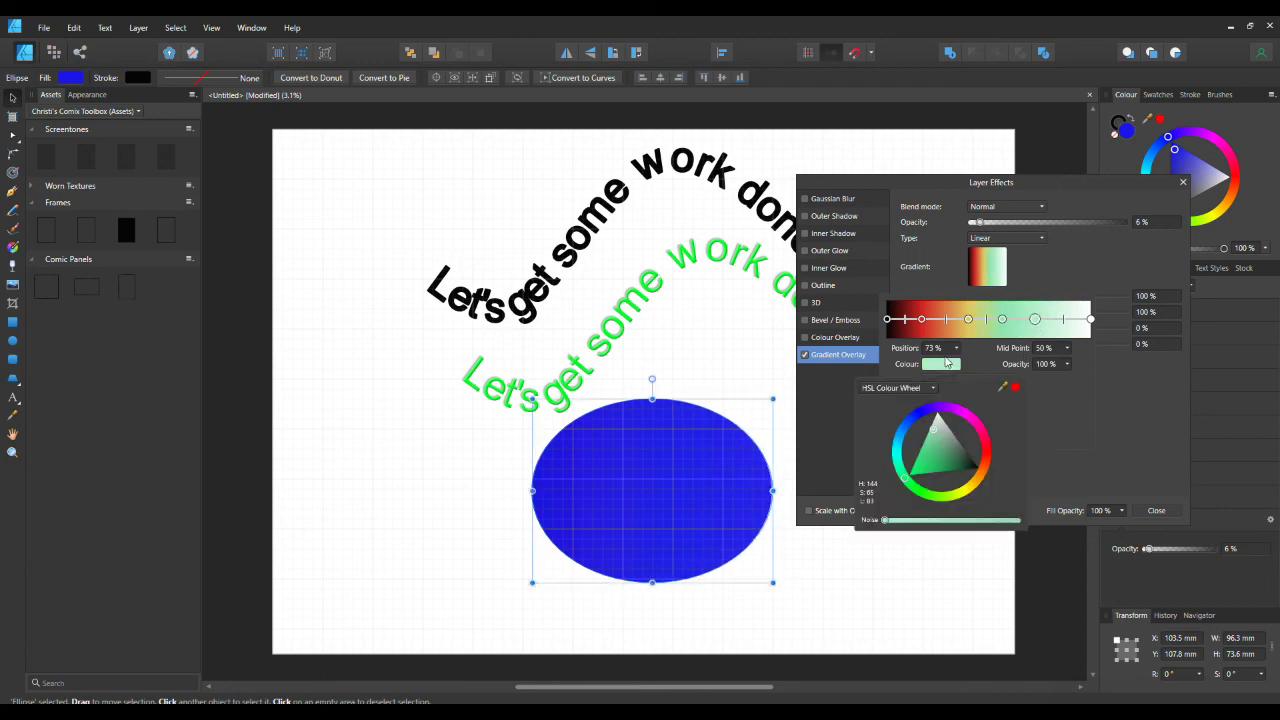
pyautogui.click(968, 417)
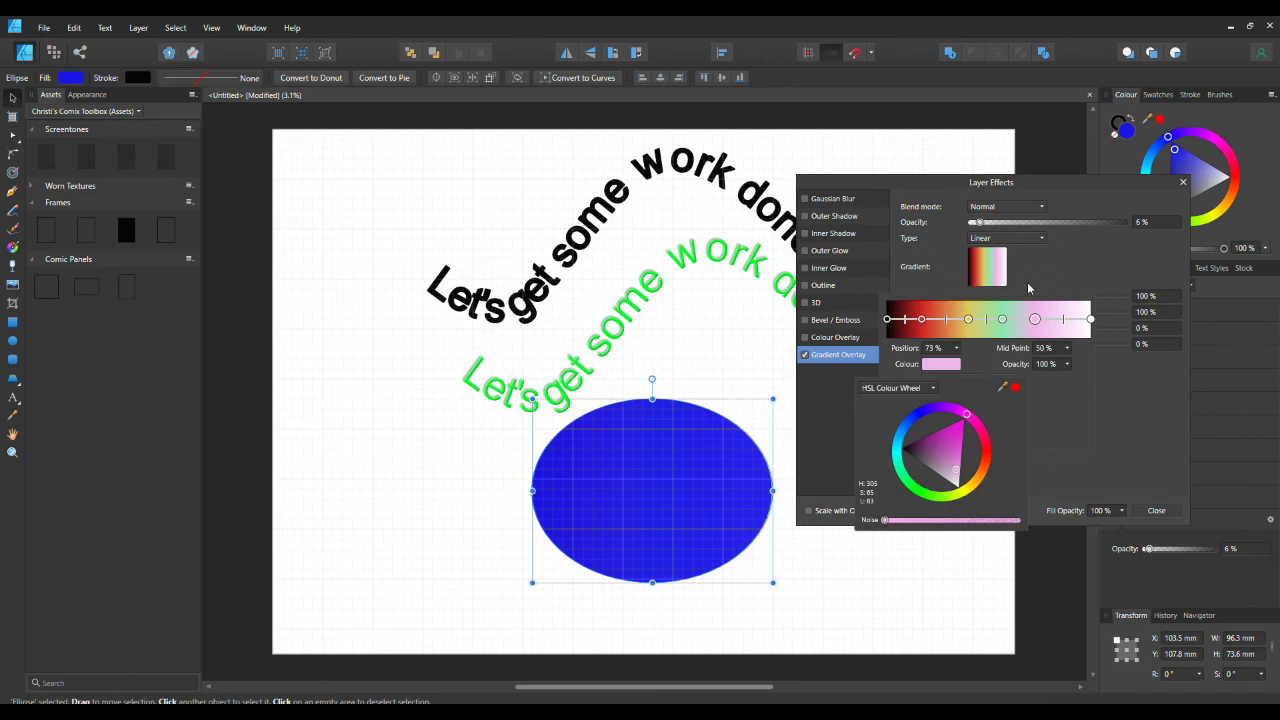
# Step: Close the gradient and Layer Effects dialogs and adjust the overlay's opacity slider
pyautogui.click(1145, 514)
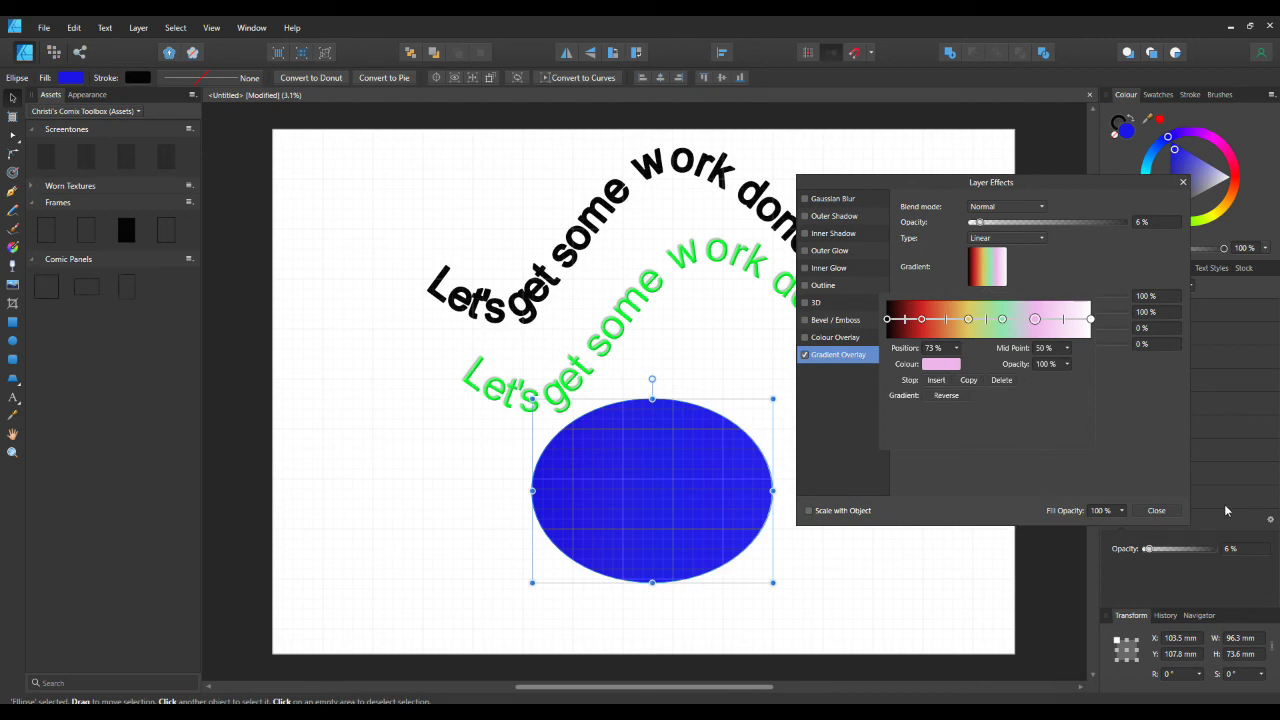
pyautogui.click(1152, 514)
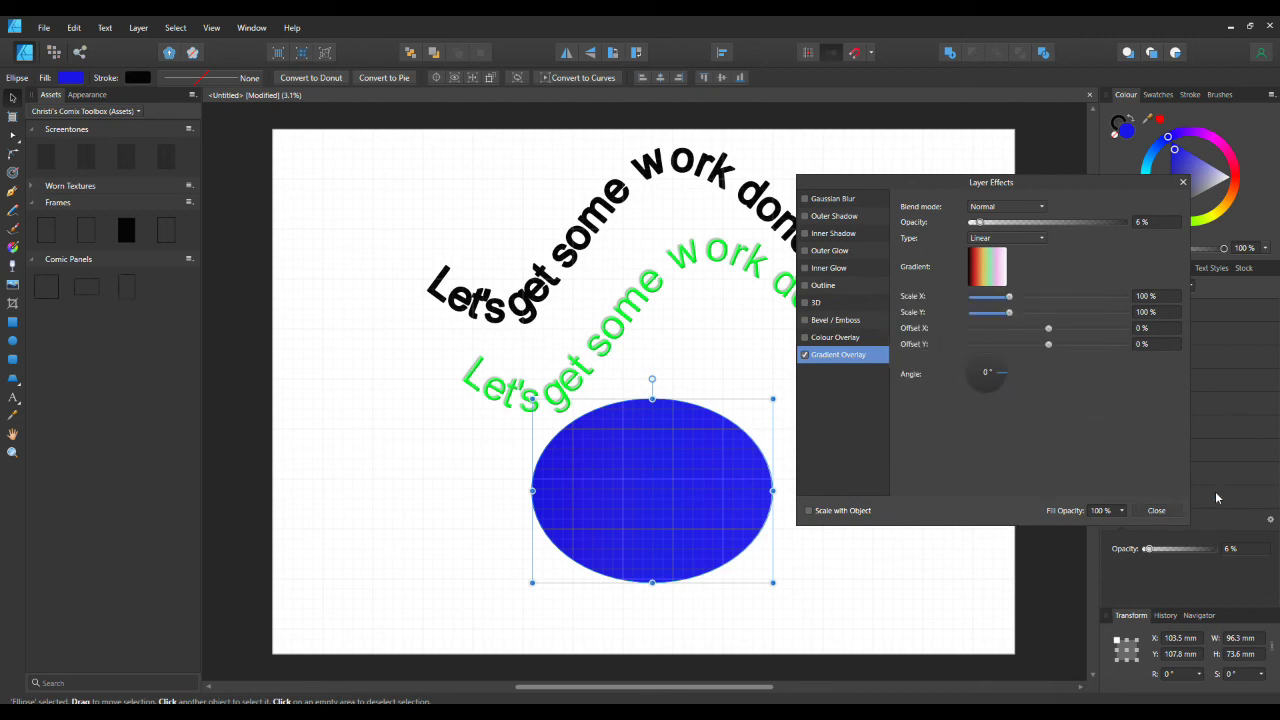
pyautogui.click(1157, 511)
pyautogui.moveTo(1147, 550)
pyautogui.mouseDown()
pyautogui.moveTo(1232, 546)
pyautogui.moveTo(1142, 551)
pyautogui.mouseUp()
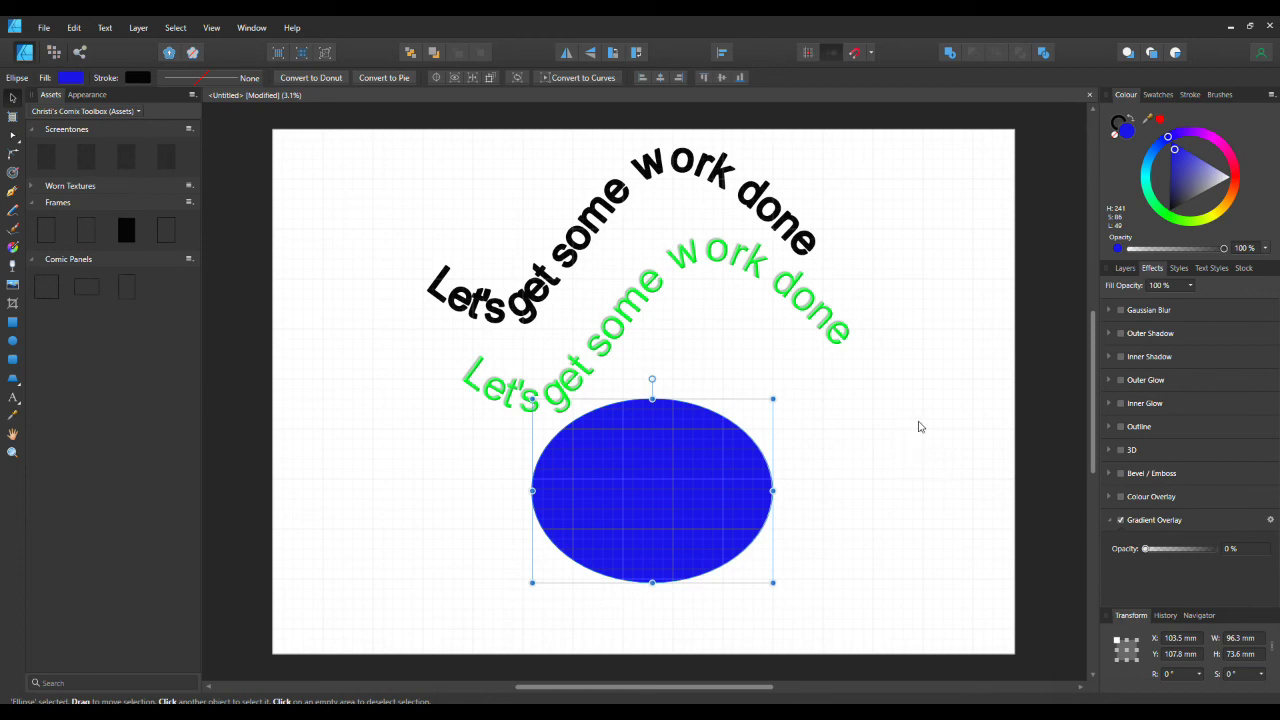
# Step: Give the green curved text its own Gradient Overlay at roughly 65% opacity
pyautogui.click(826, 309)
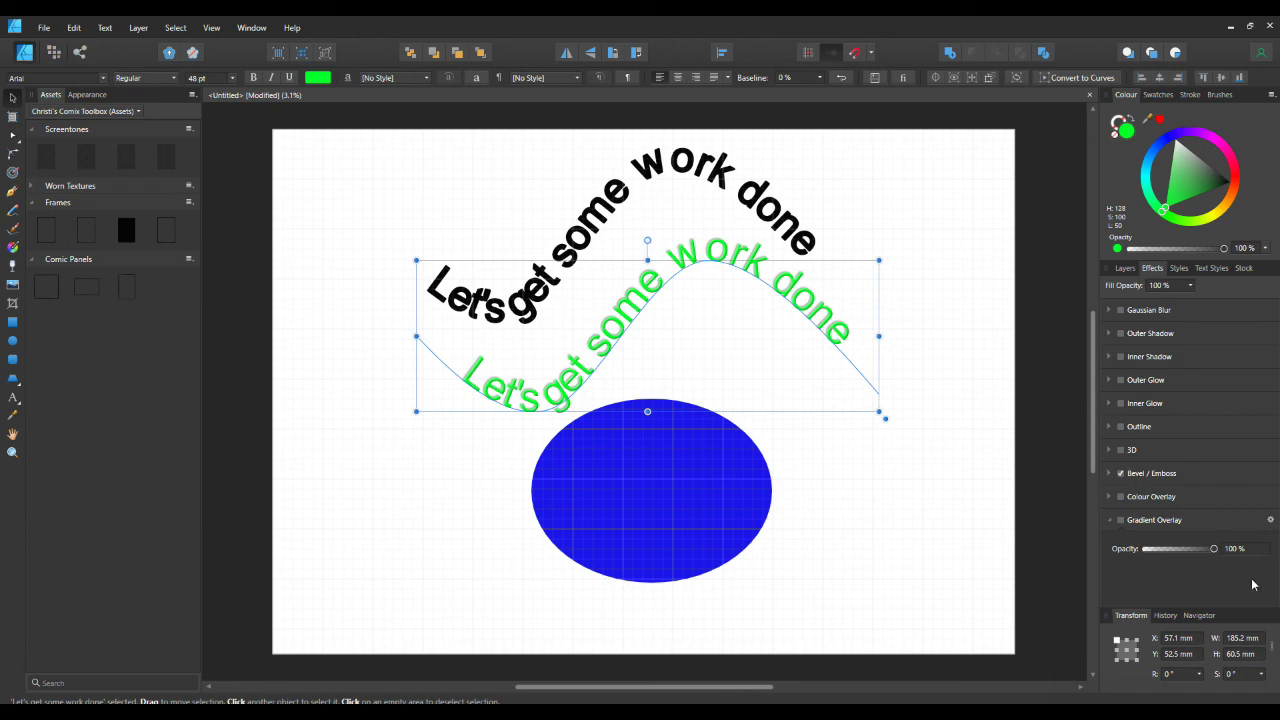
pyautogui.click(1121, 520)
pyautogui.moveTo(1214, 549); pyautogui.dragTo(1243, 558)
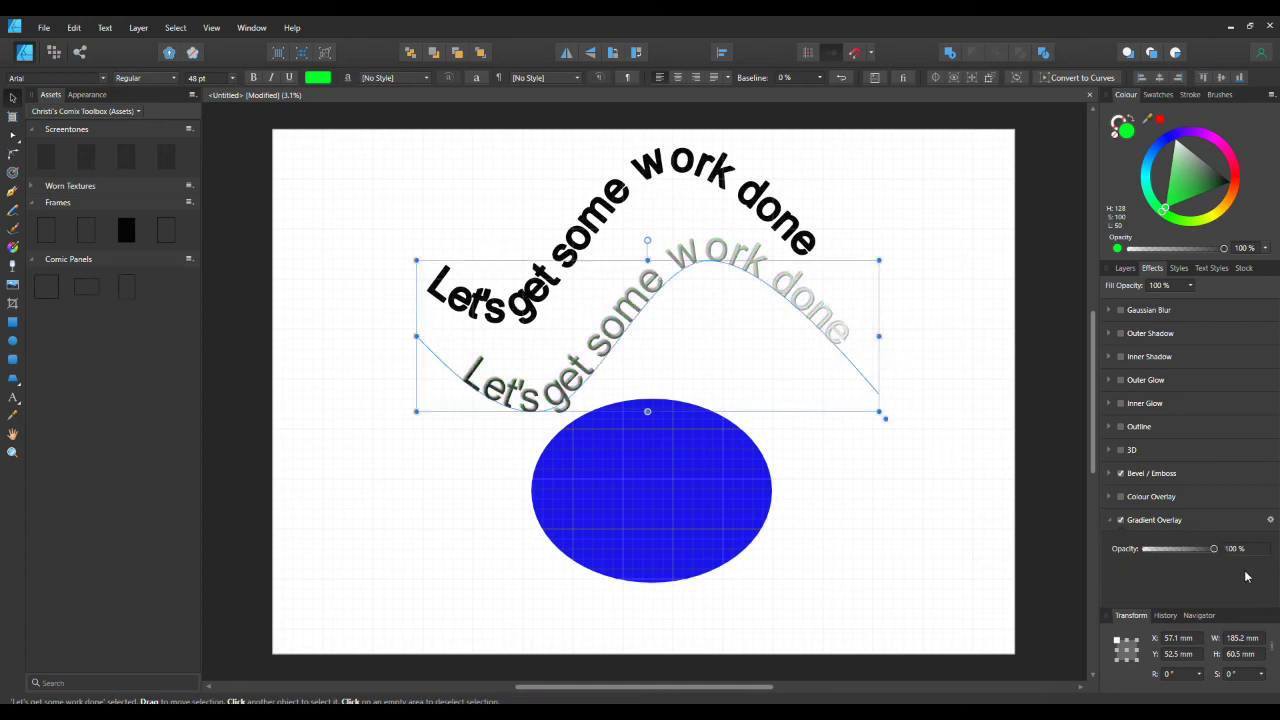
pyautogui.moveTo(1215, 549); pyautogui.dragTo(1177, 556)
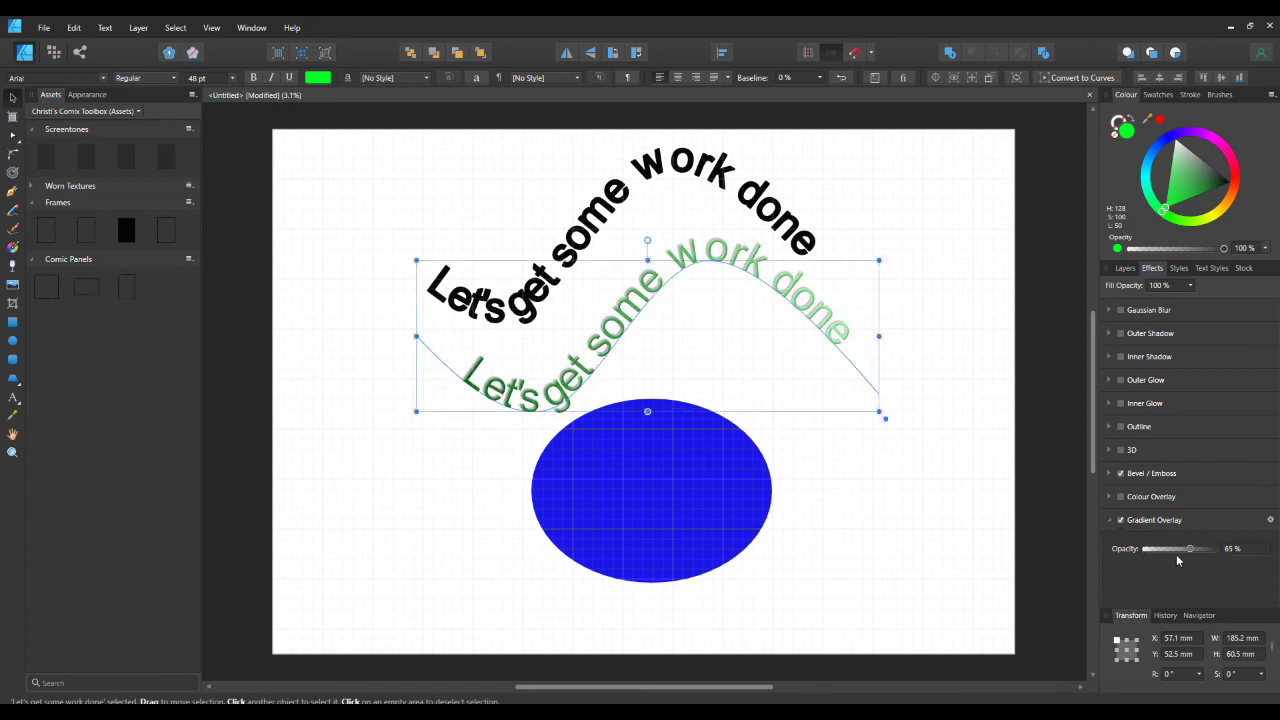
pyautogui.click(1270, 520)
# Step: Make the text overlay's first gradient stop red and add a blue stop at 23%
pyautogui.click(985, 268)
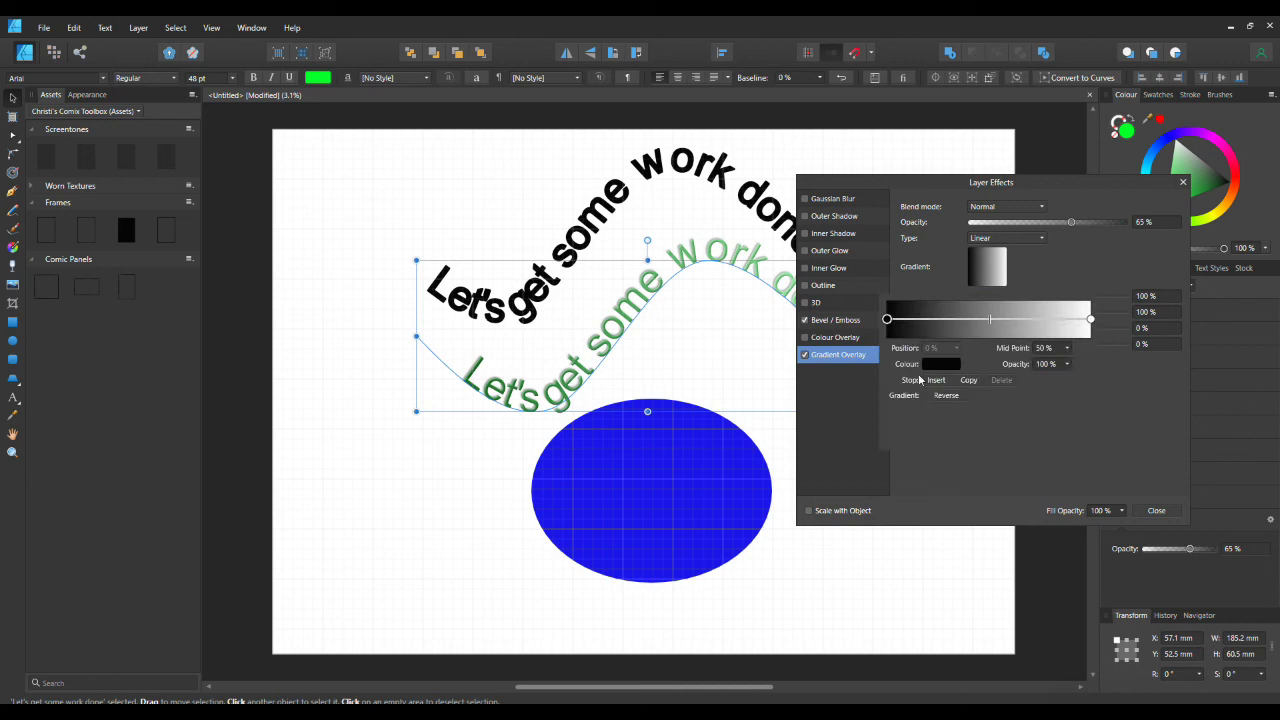
pyautogui.click(948, 362)
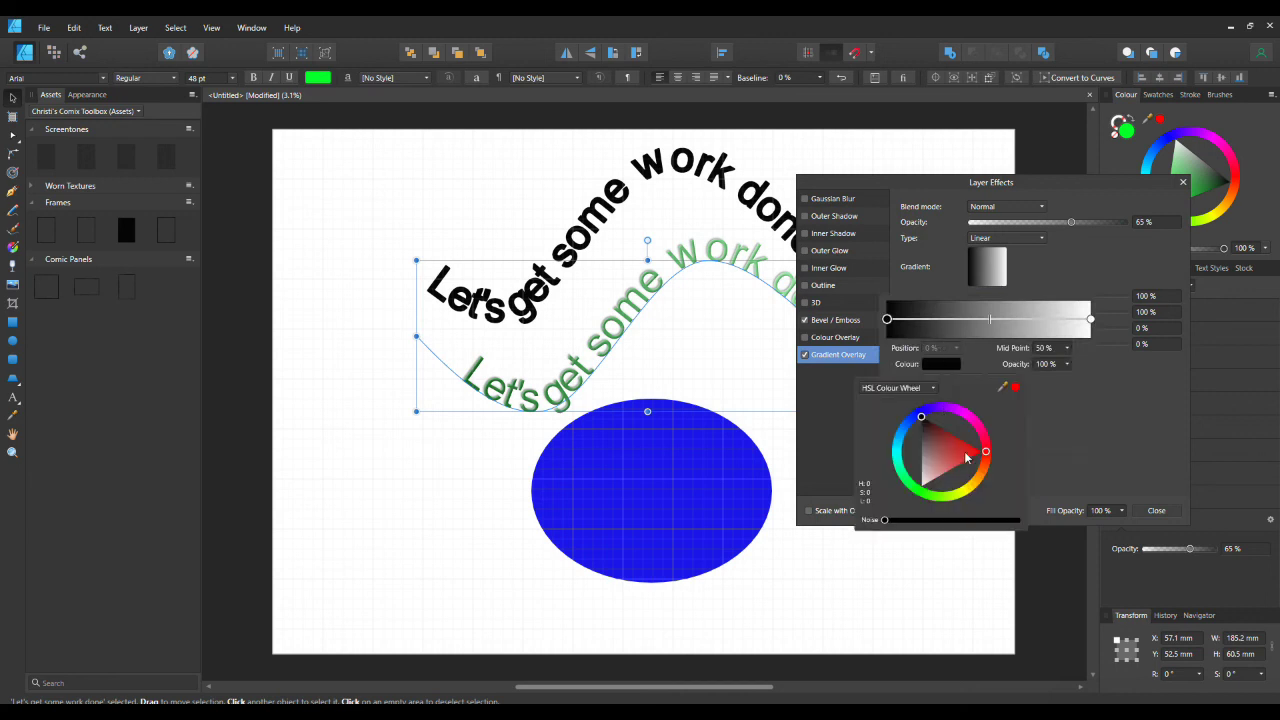
pyautogui.click(966, 451)
pyautogui.click(930, 325)
pyautogui.click(935, 321)
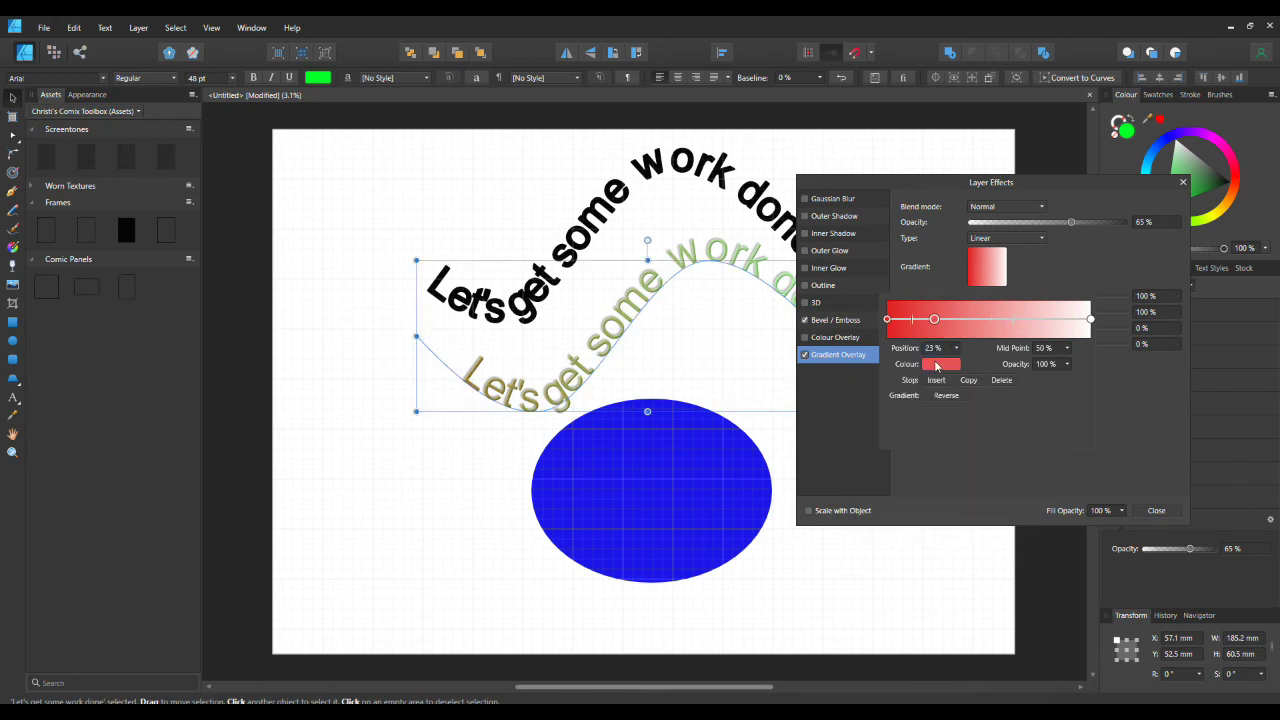
pyautogui.click(941, 365)
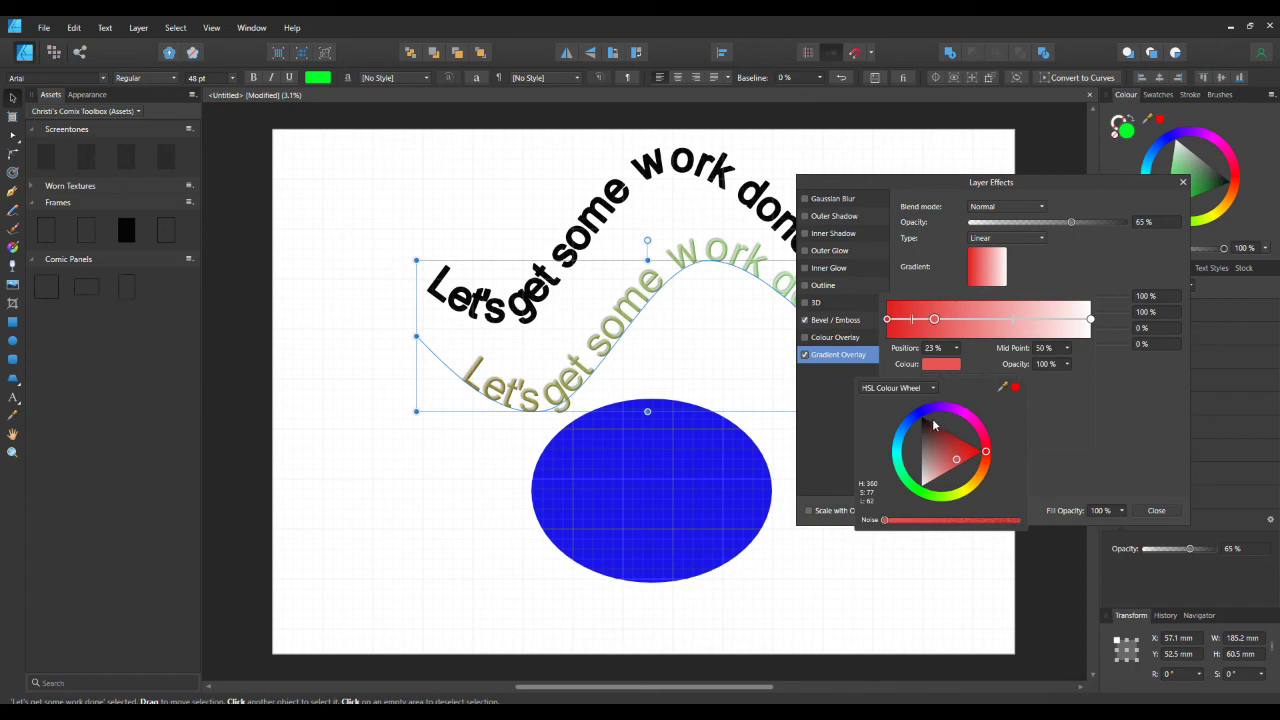
pyautogui.click(920, 412)
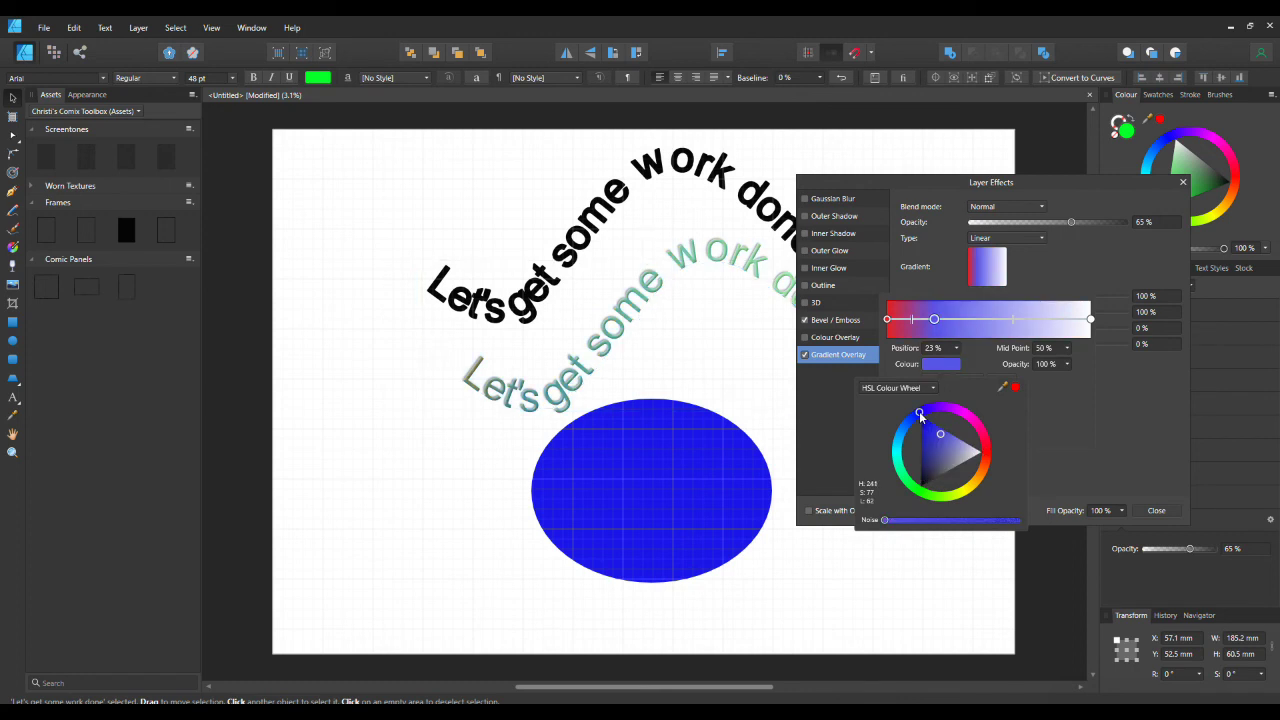
# Step: Add a yellow-green stop at 46% and a lavender stop at 70%, then close the editor
pyautogui.click(981, 318)
pyautogui.click(981, 319)
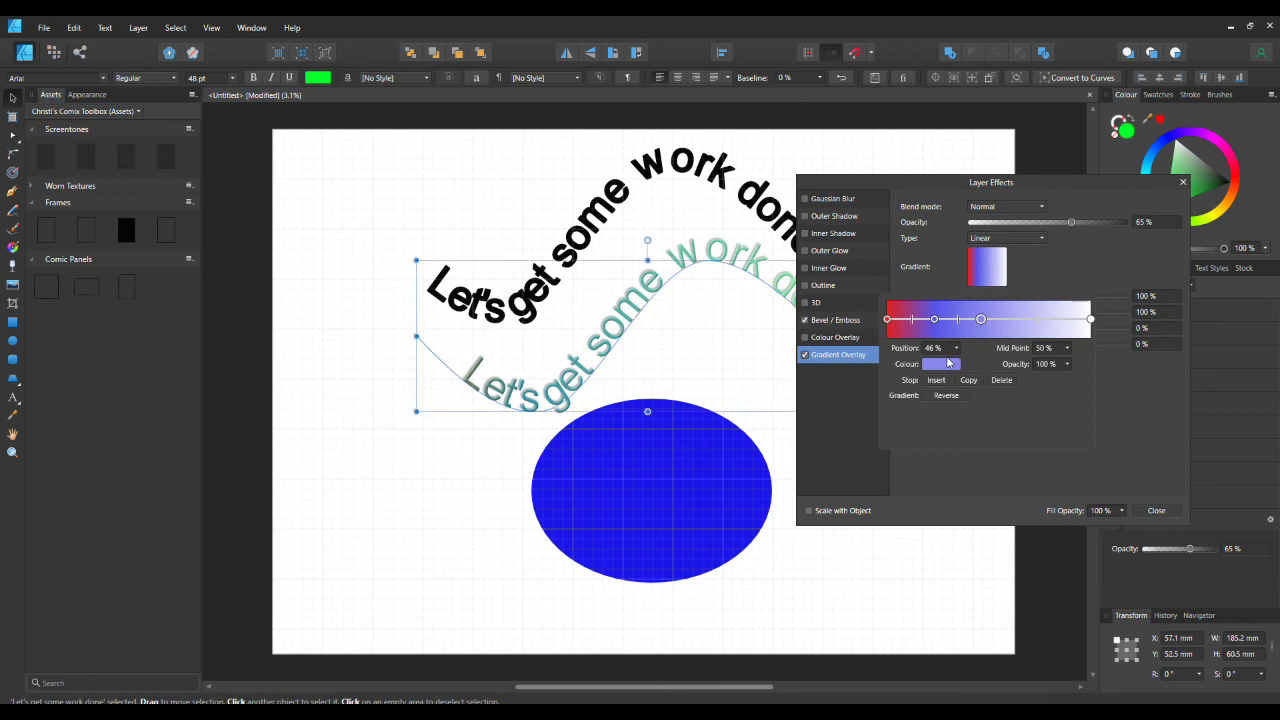
pyautogui.click(942, 365)
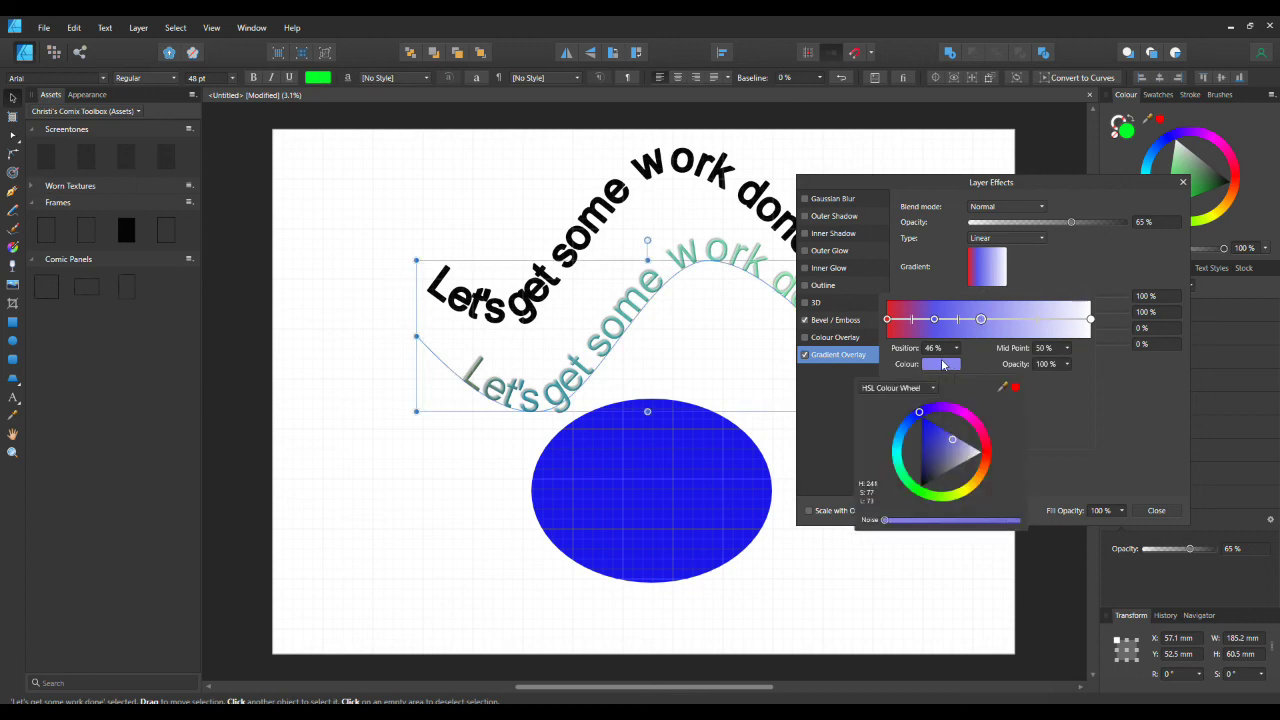
pyautogui.click(965, 492)
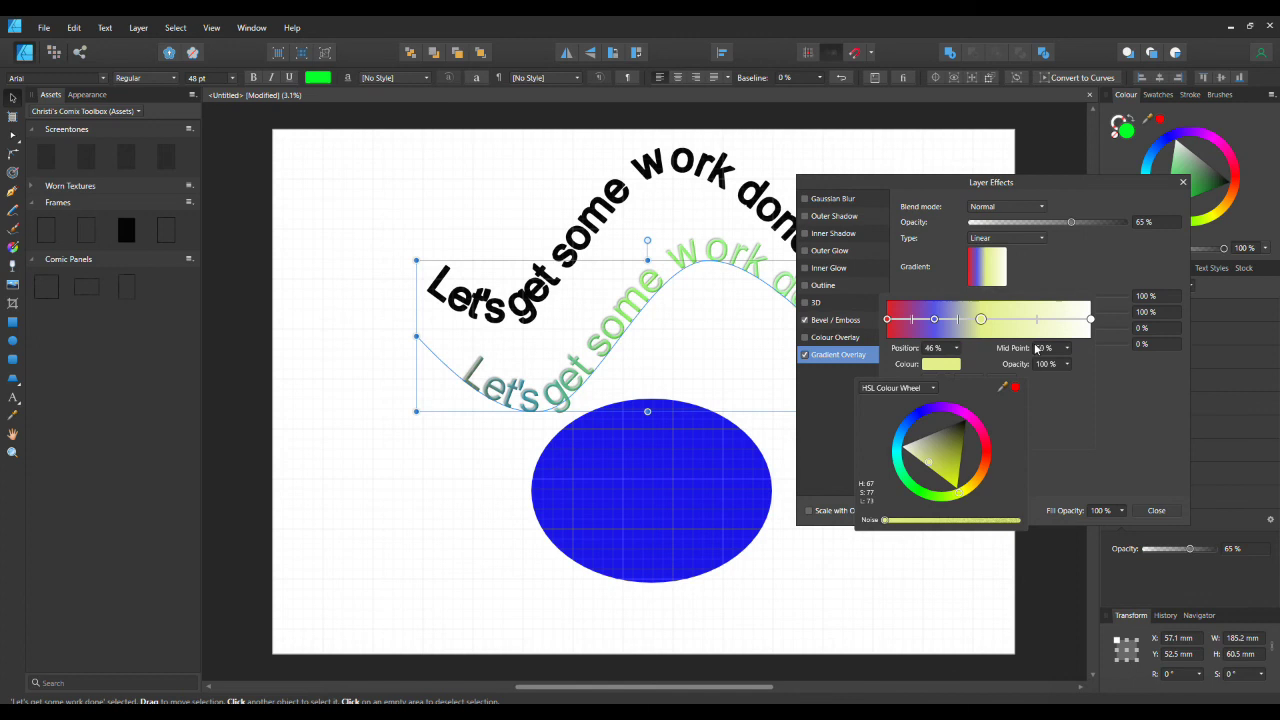
pyautogui.click(1030, 319)
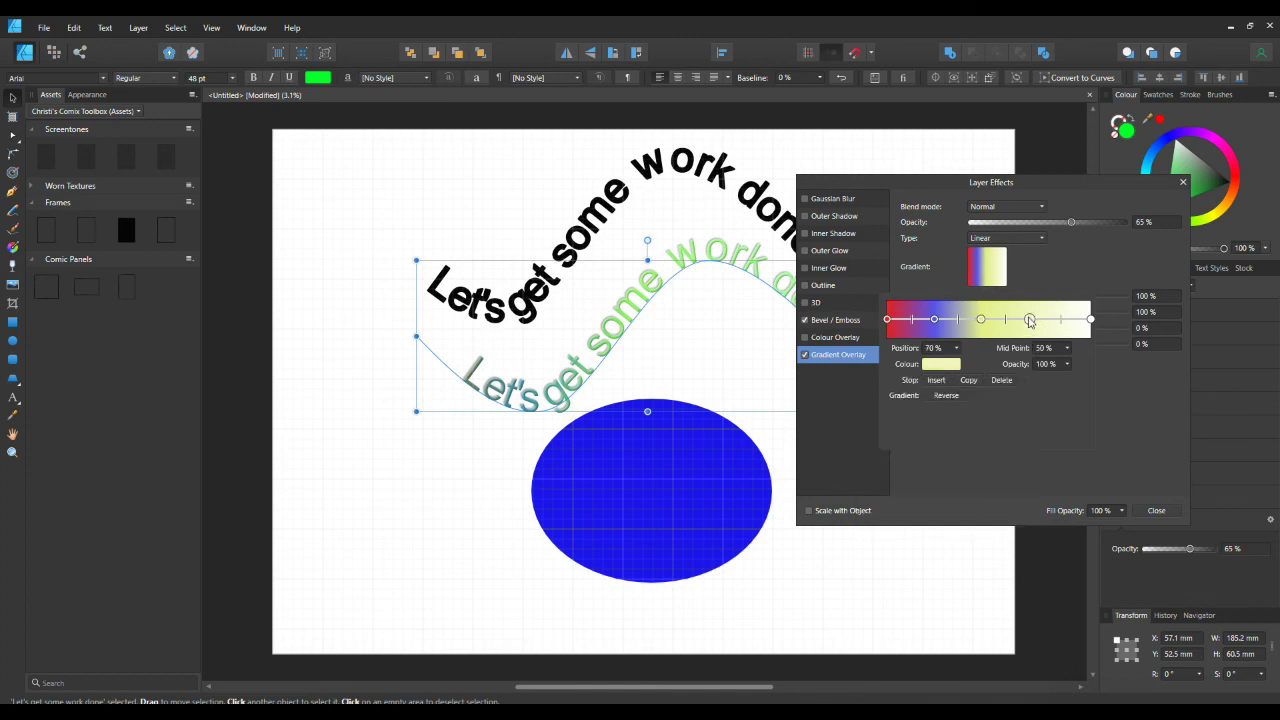
pyautogui.click(946, 366)
pyautogui.click(945, 410)
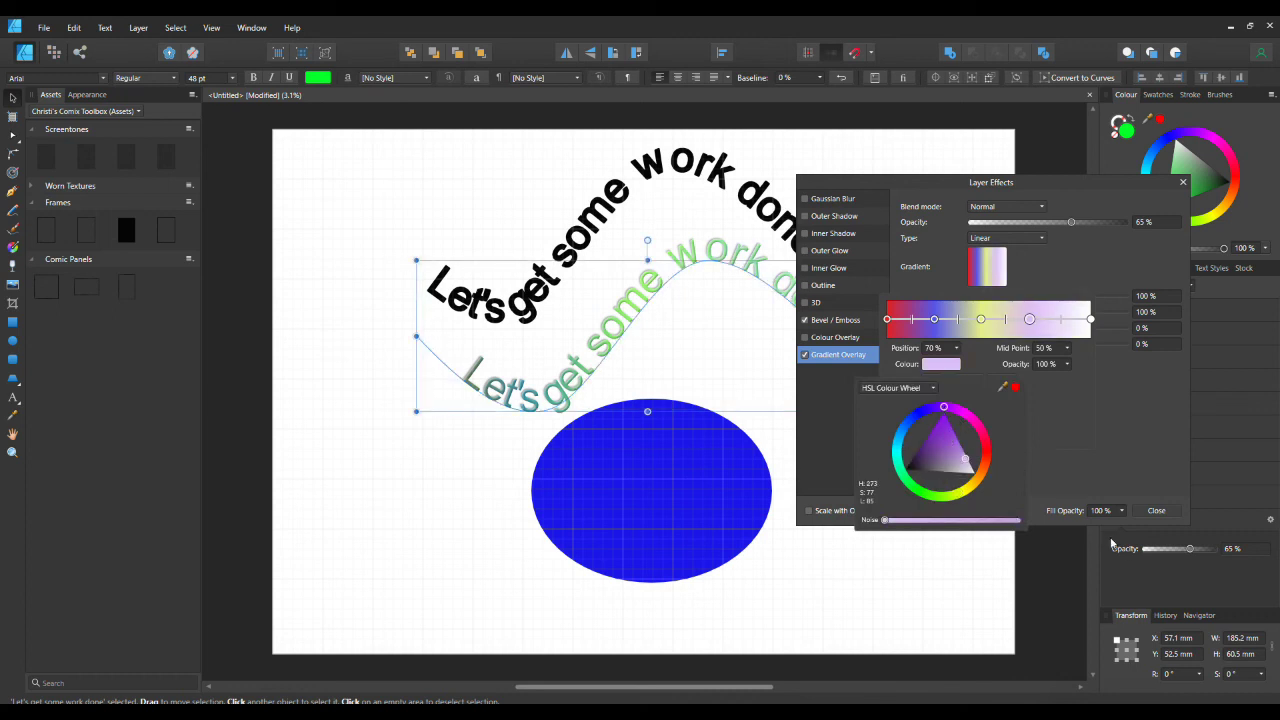
pyautogui.click(1151, 514)
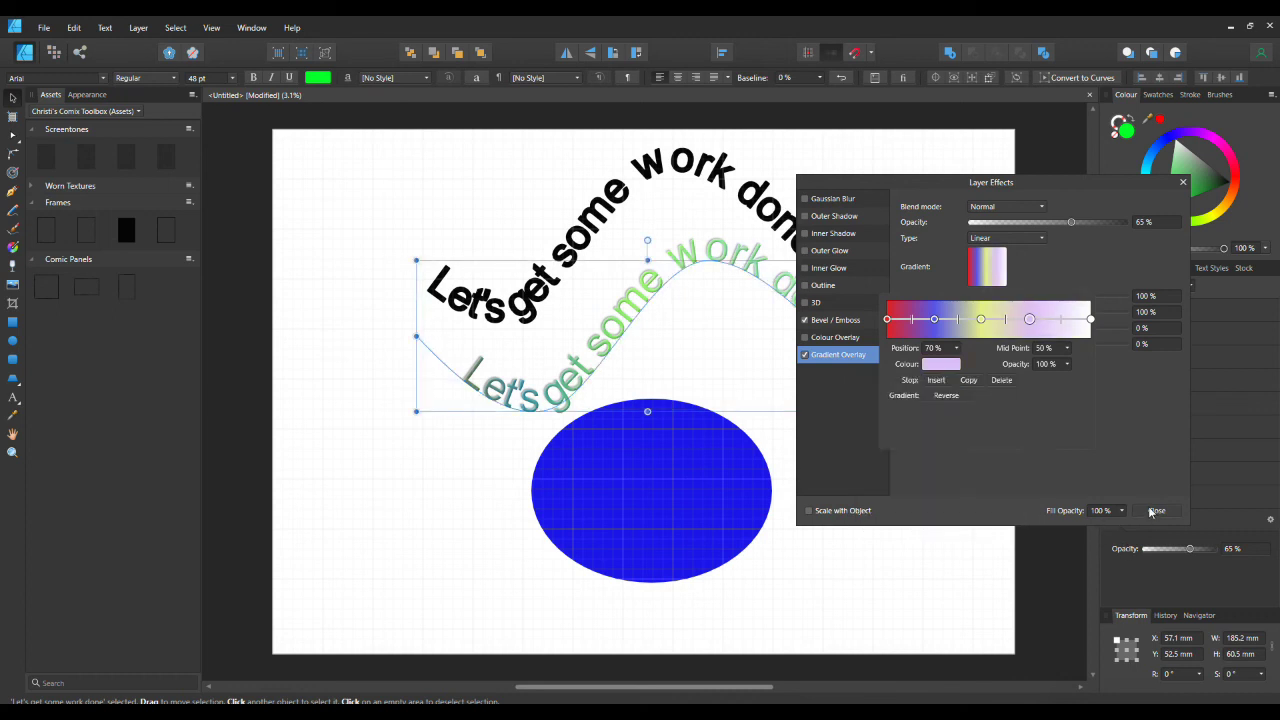
pyautogui.click(1152, 512)
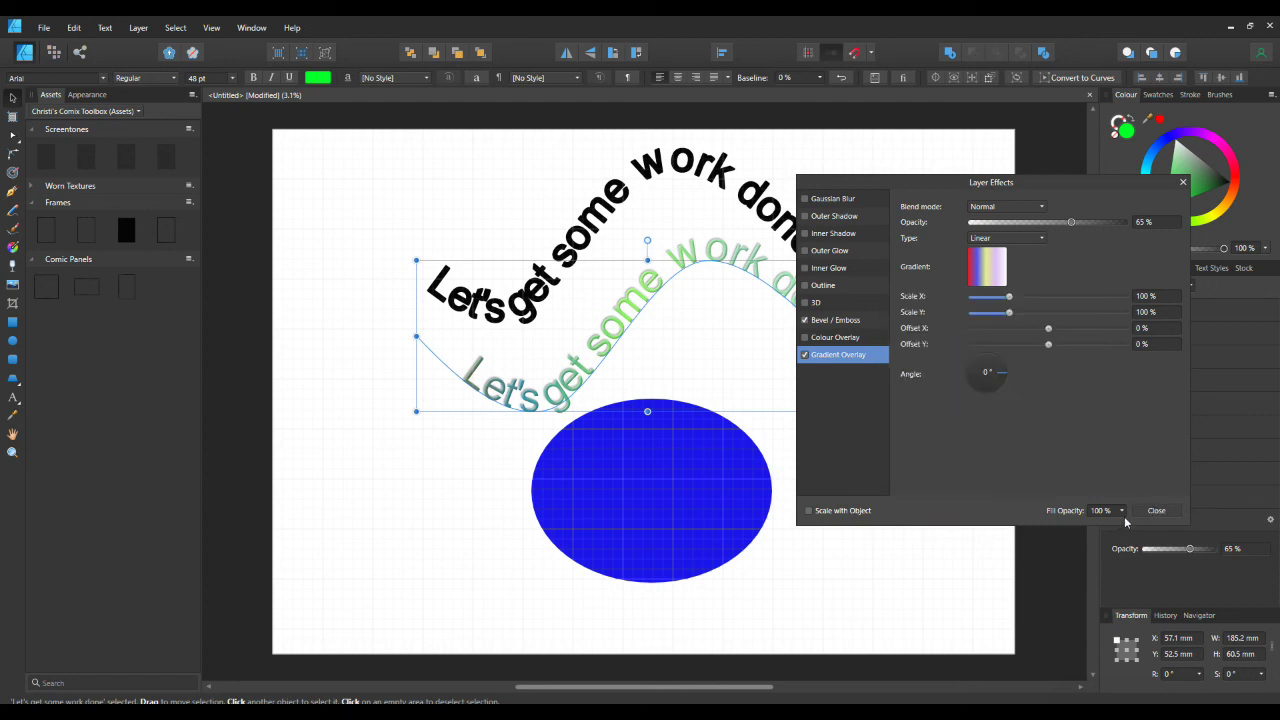
pyautogui.click(1158, 511)
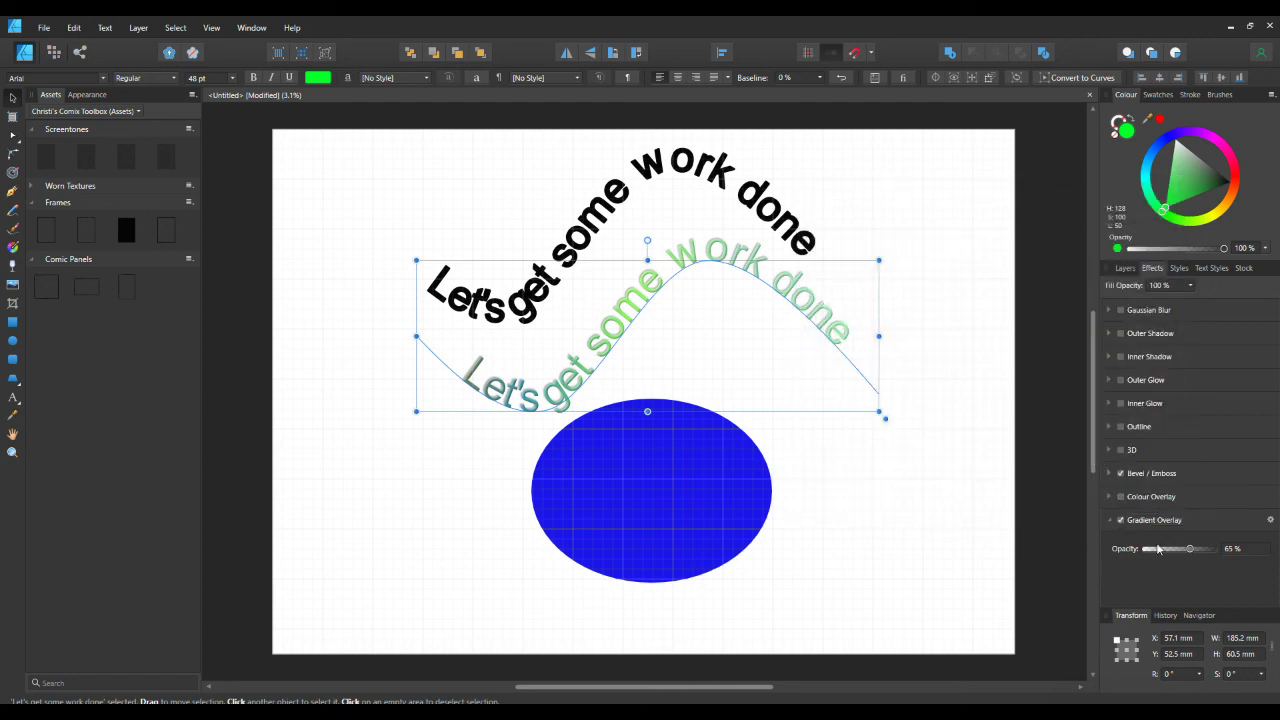
# Step: Raise the text's gradient overlay to 100% and move the curved text up onto the black copy
pyautogui.moveTo(1191, 549); pyautogui.dragTo(1228, 556)
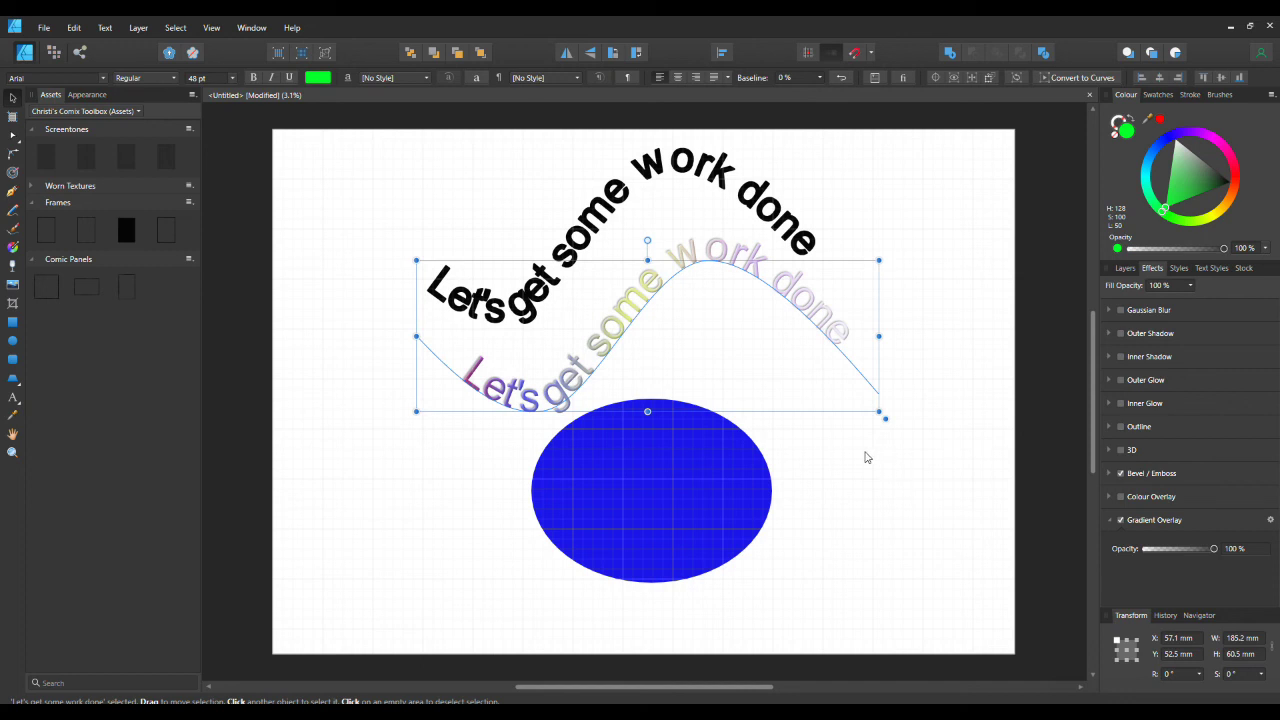
pyautogui.moveTo(646, 357); pyautogui.dragTo(610, 272)
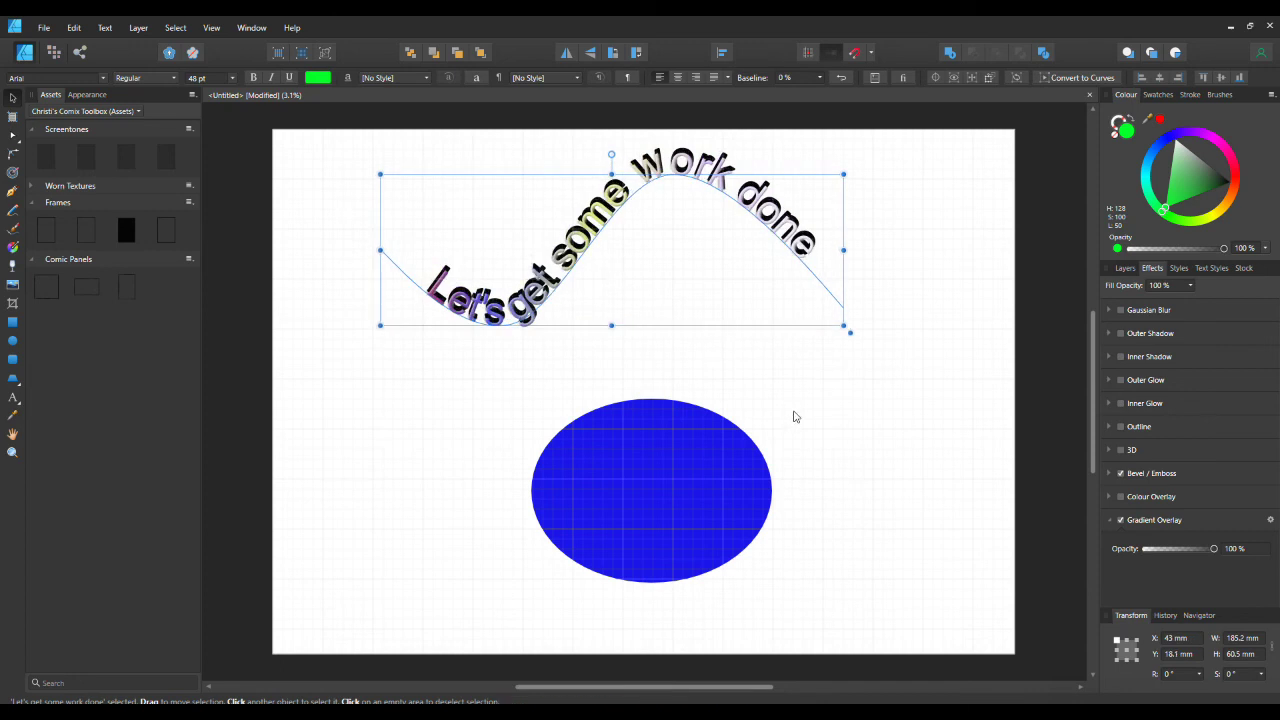